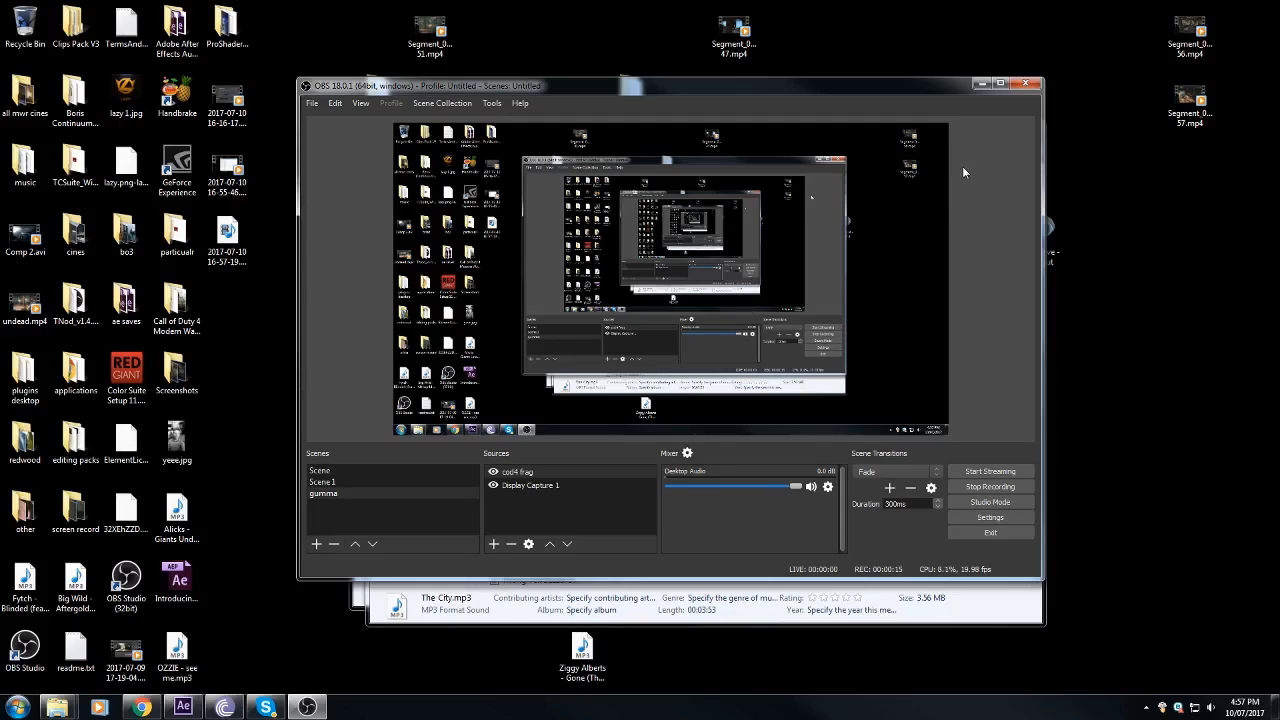
Step: Minimize the recording software, switch to After Effects and maximize its window
{"action": "left_click", "coordinate": [981, 83]}
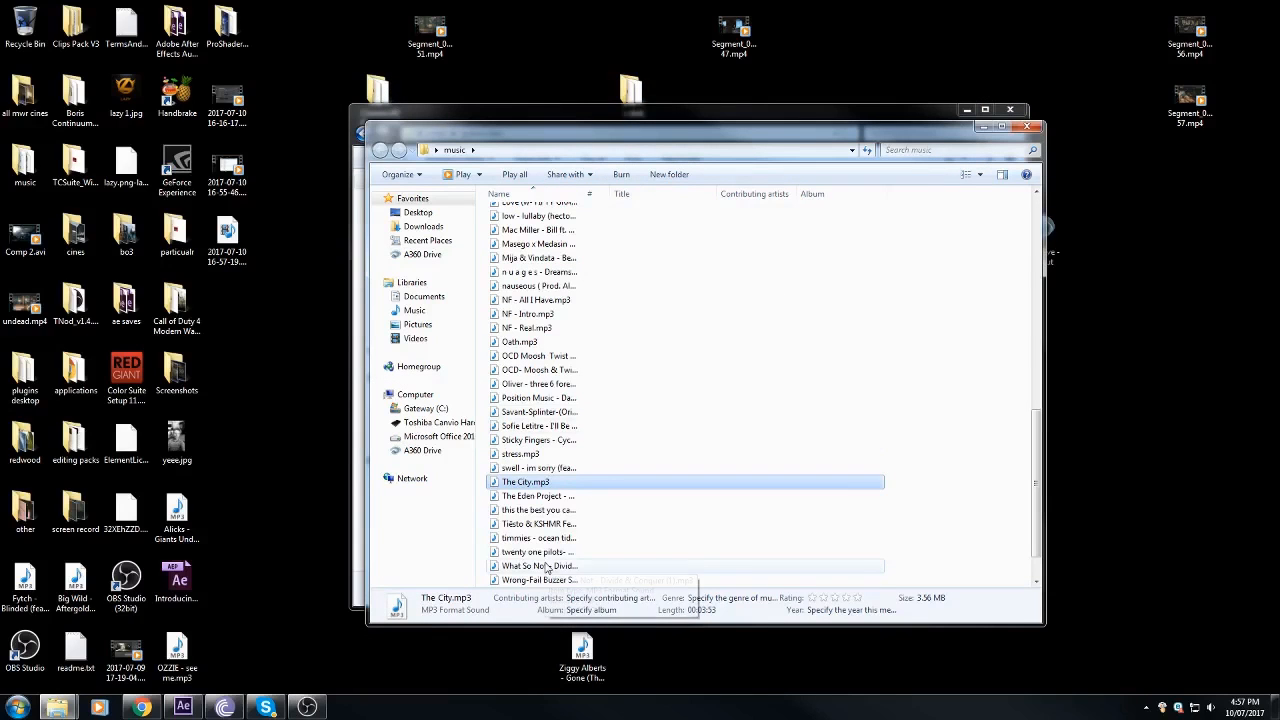
{"action": "left_click", "coordinate": [183, 707]}
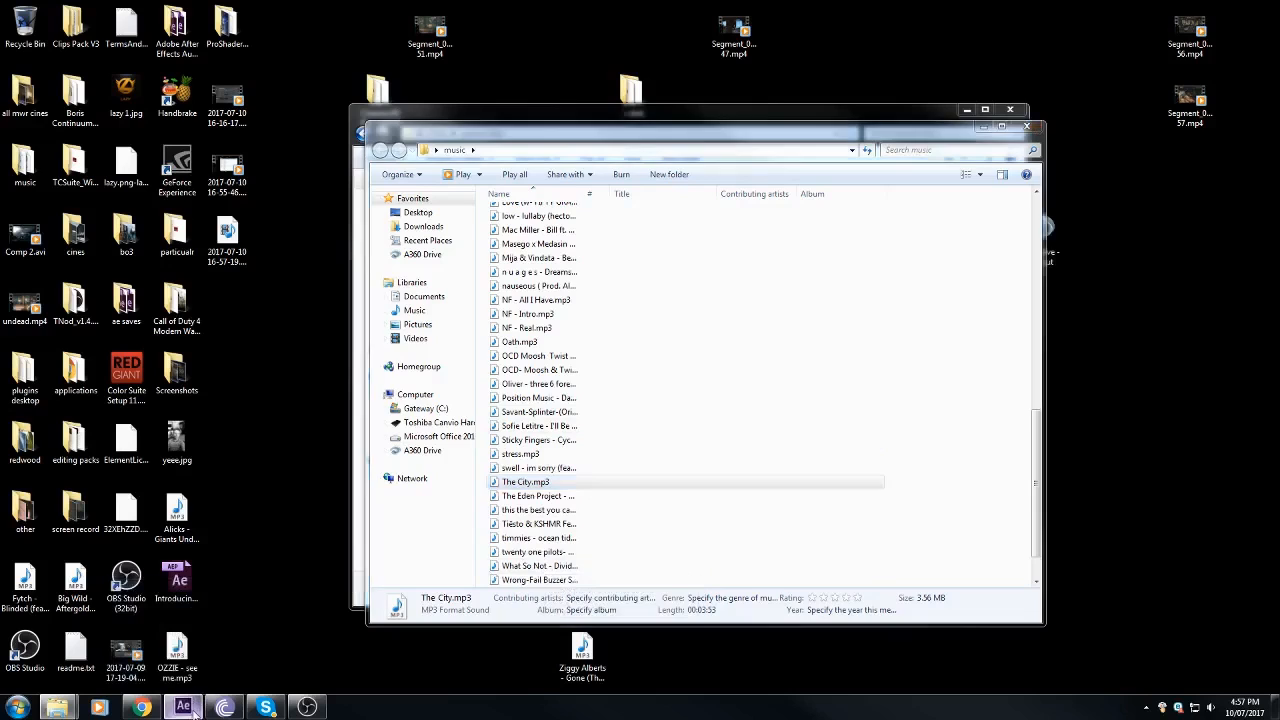
{"action": "left_click_drag", "start_coordinate": [1070, 81], "coordinate": [845, 91]}
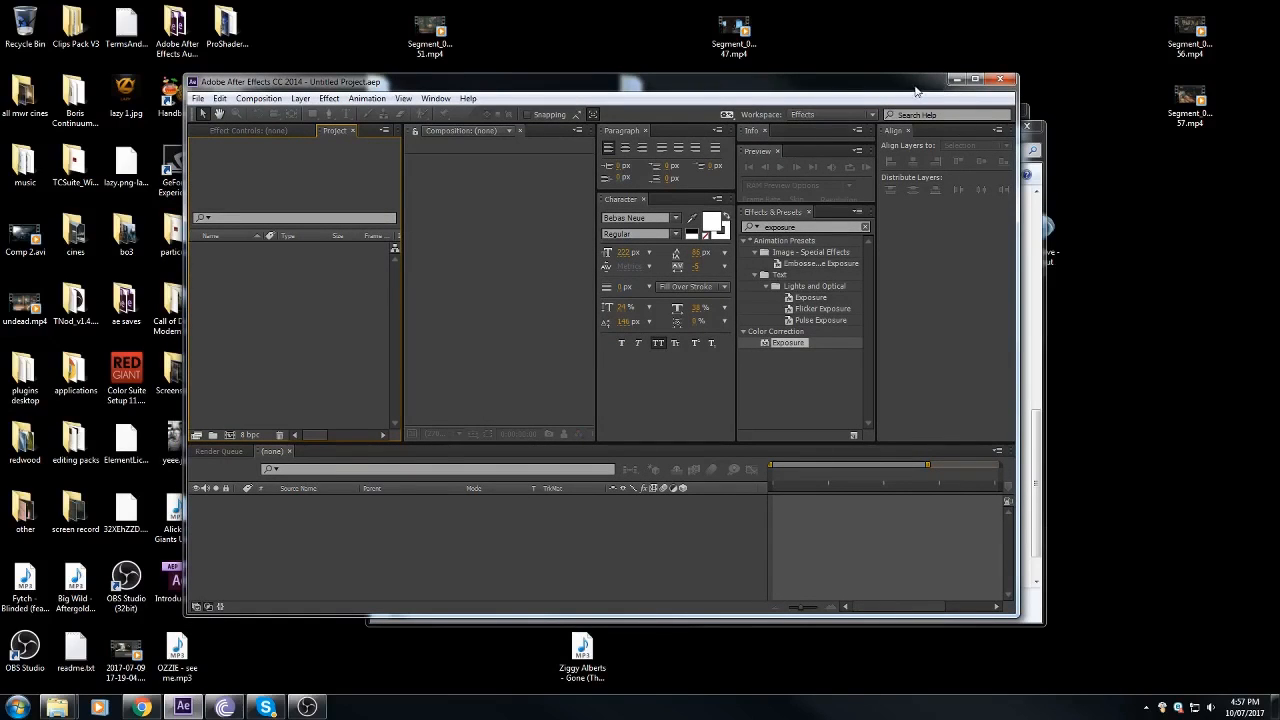
{"action": "left_click", "coordinate": [975, 79]}
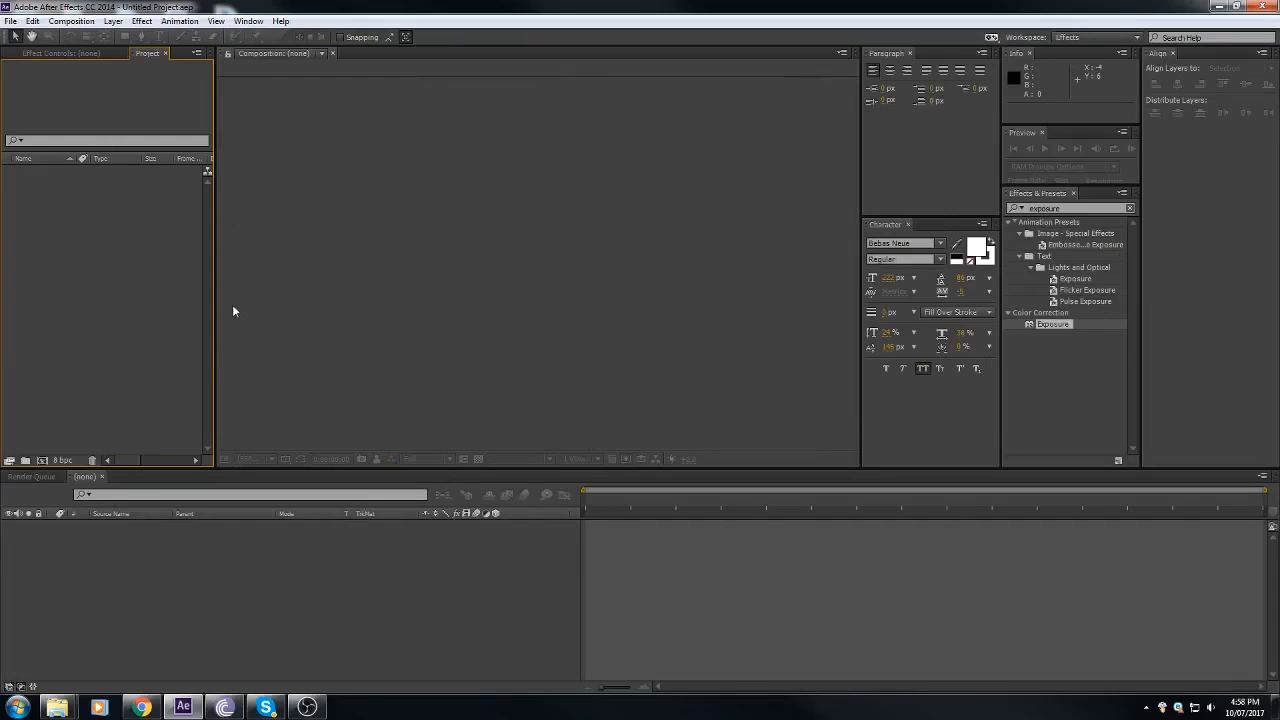
Step: Import The City.mp3 from the music folder into the project
{"action": "mouse_move", "coordinate": [57, 707]}
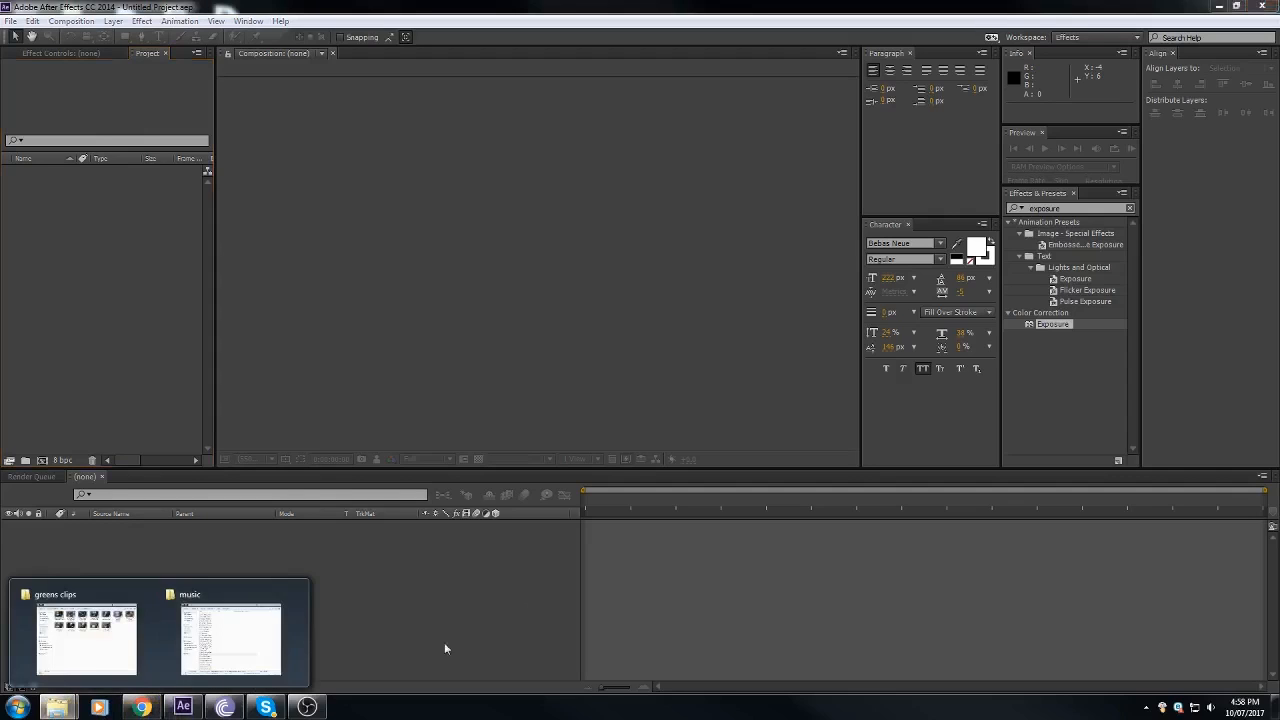
{"action": "left_click", "coordinate": [130, 640]}
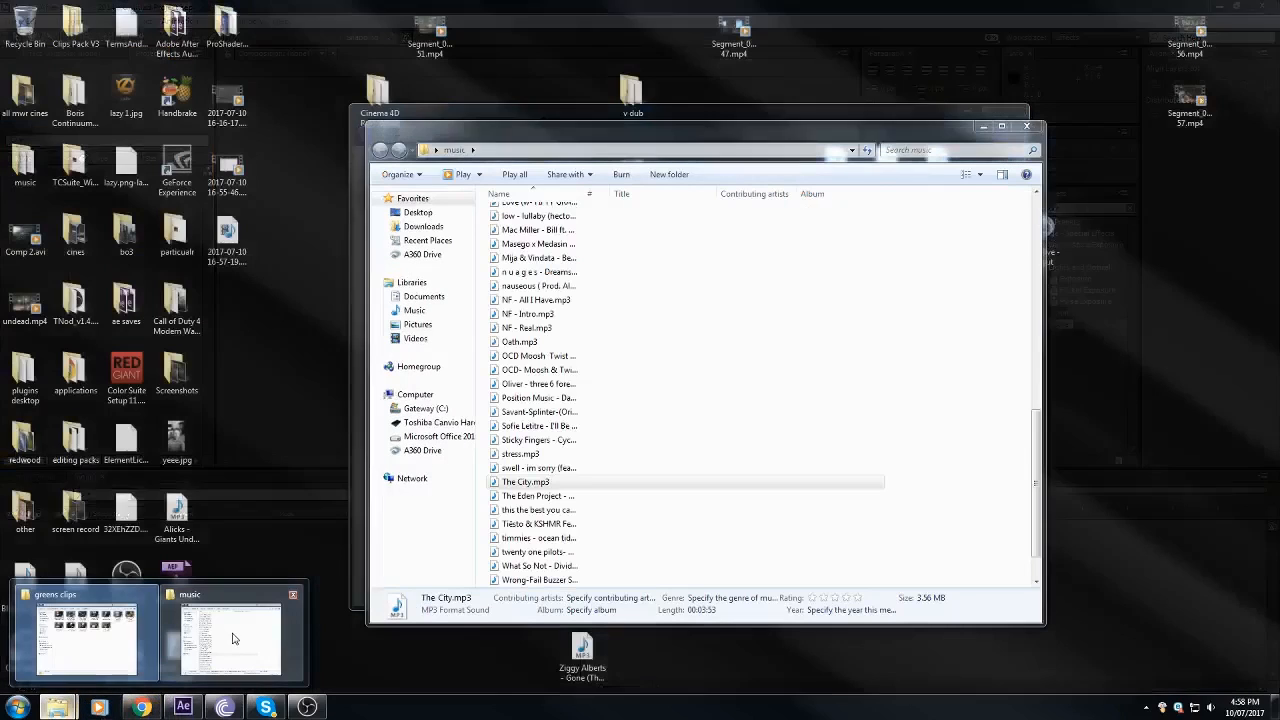
{"action": "left_click", "coordinate": [231, 640]}
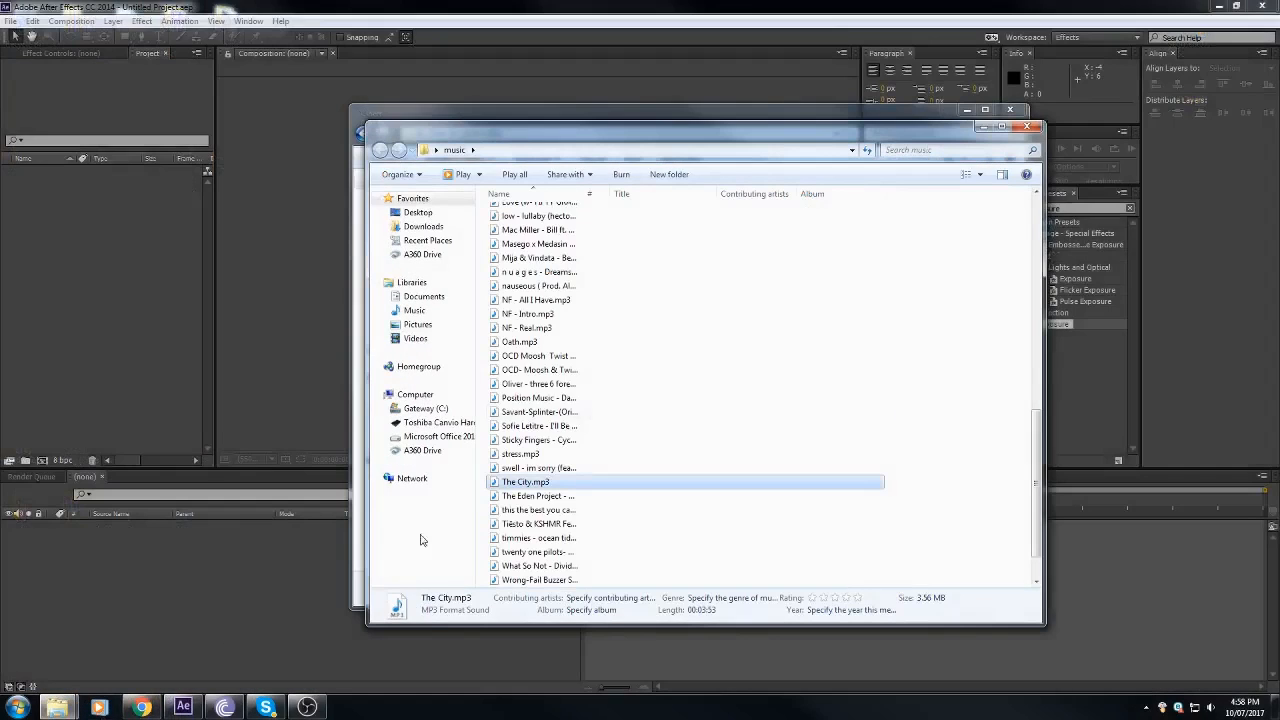
{"action": "left_click_drag", "start_coordinate": [552, 488], "coordinate": [117, 325]}
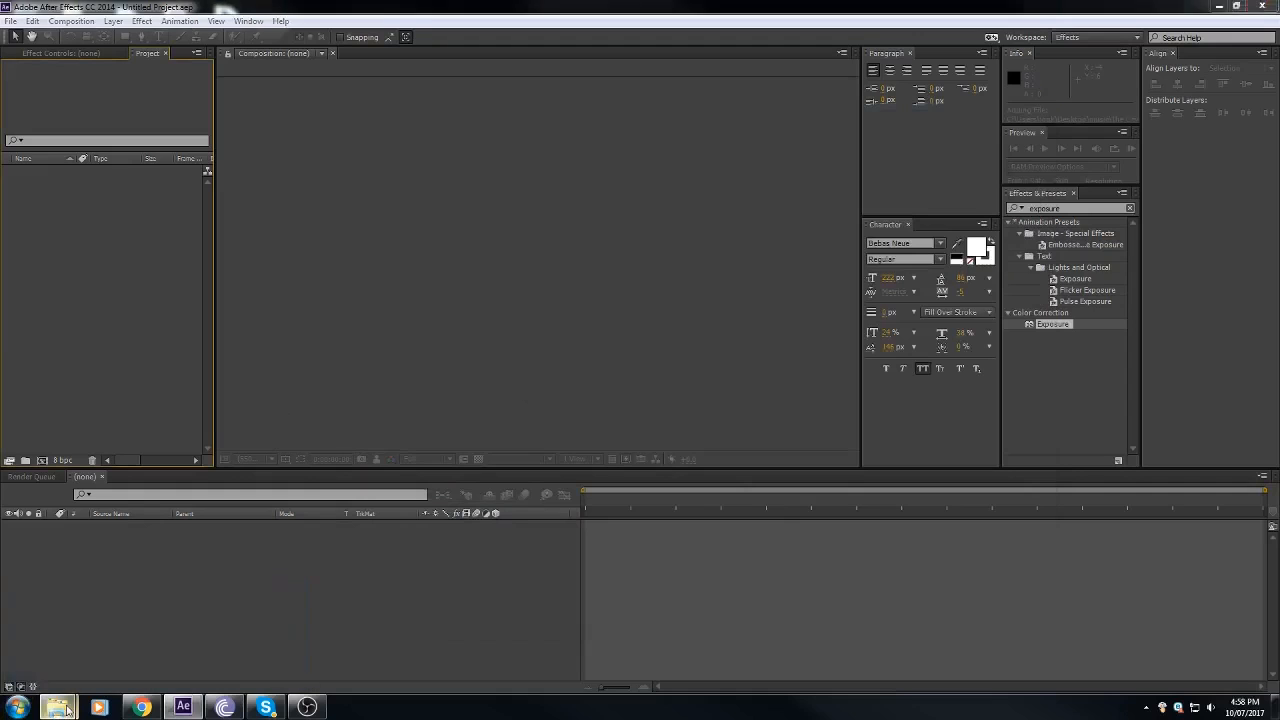
Step: Import the clip Sick Multi Redwood.mp4 from the greens clips folder into the project
{"action": "mouse_move", "coordinate": [60, 707]}
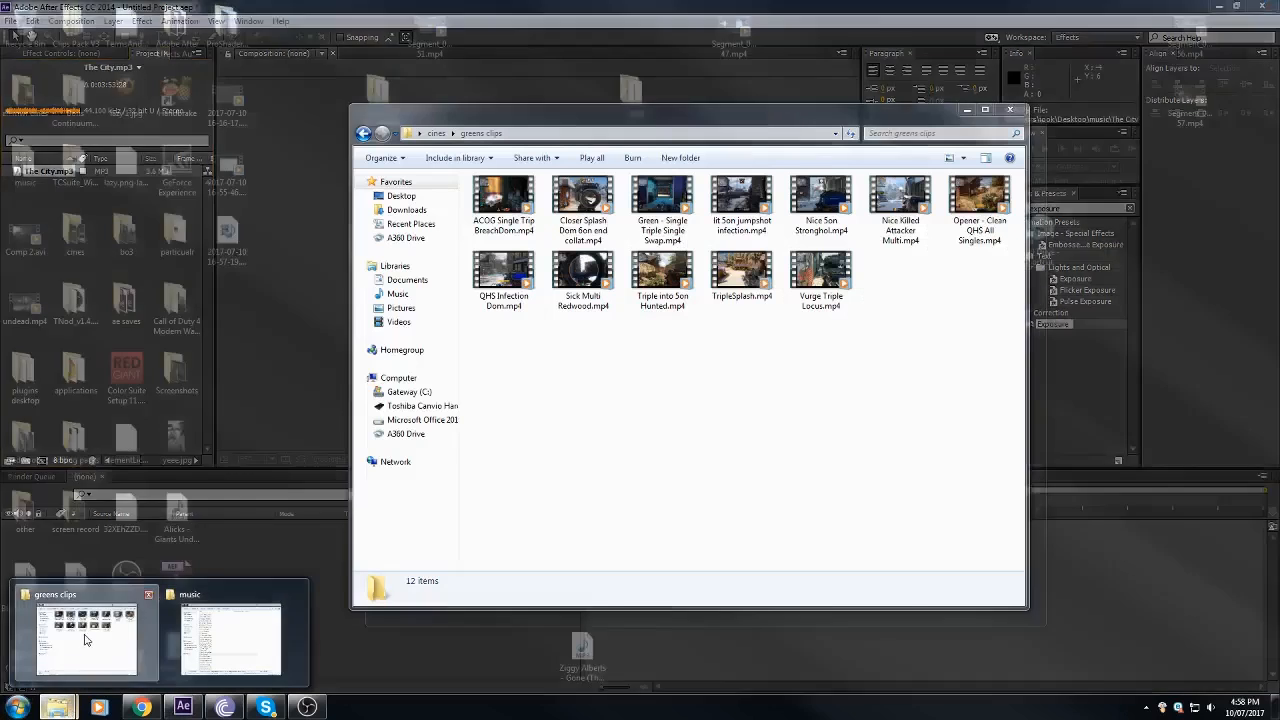
{"action": "left_click", "coordinate": [86, 636]}
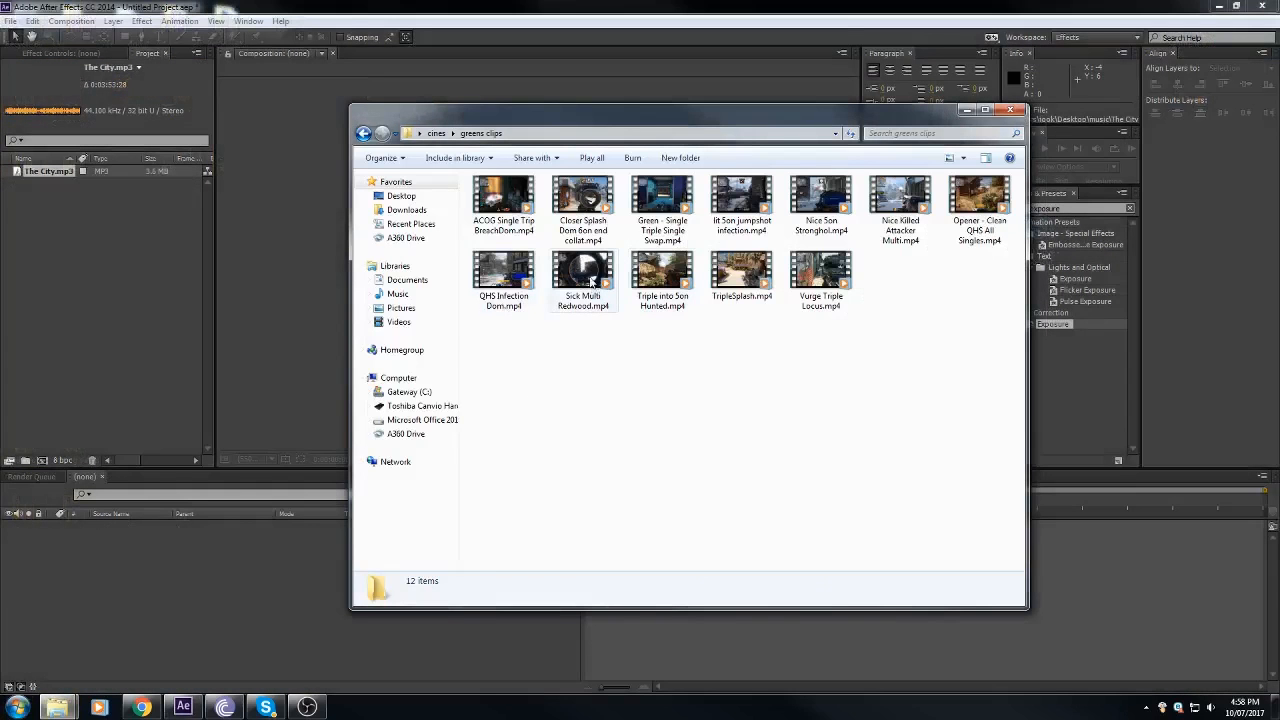
{"action": "left_click_drag", "start_coordinate": [590, 282], "coordinate": [66, 305]}
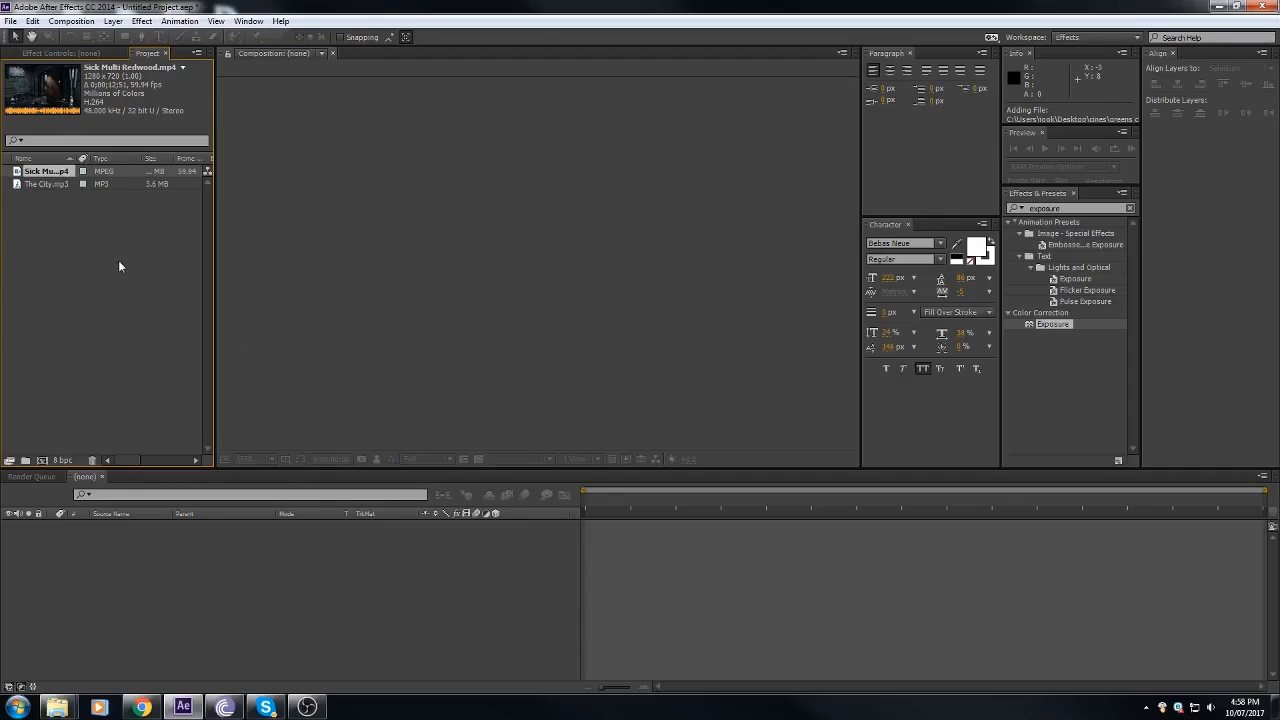
{"action": "right_click", "coordinate": [118, 302]}
{"action": "left_click", "coordinate": [68, 276]}
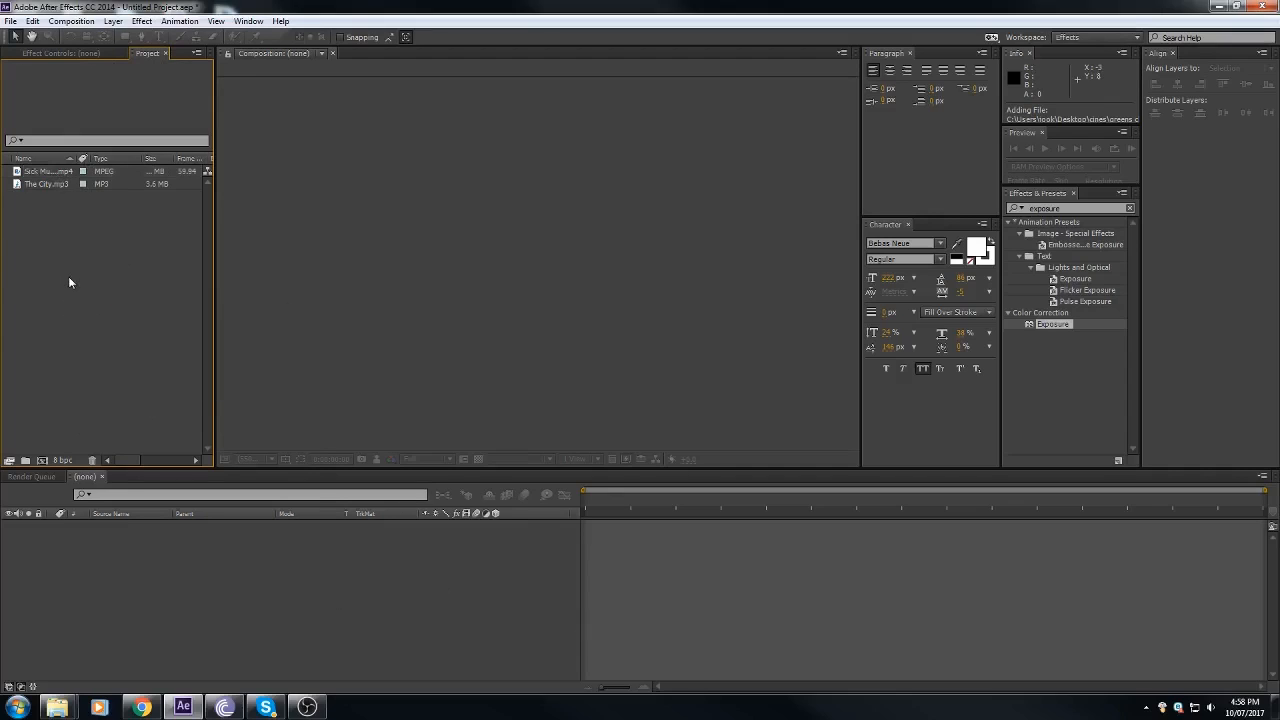
{"action": "right_click", "coordinate": [111, 298]}
{"action": "left_click", "coordinate": [155, 308]}
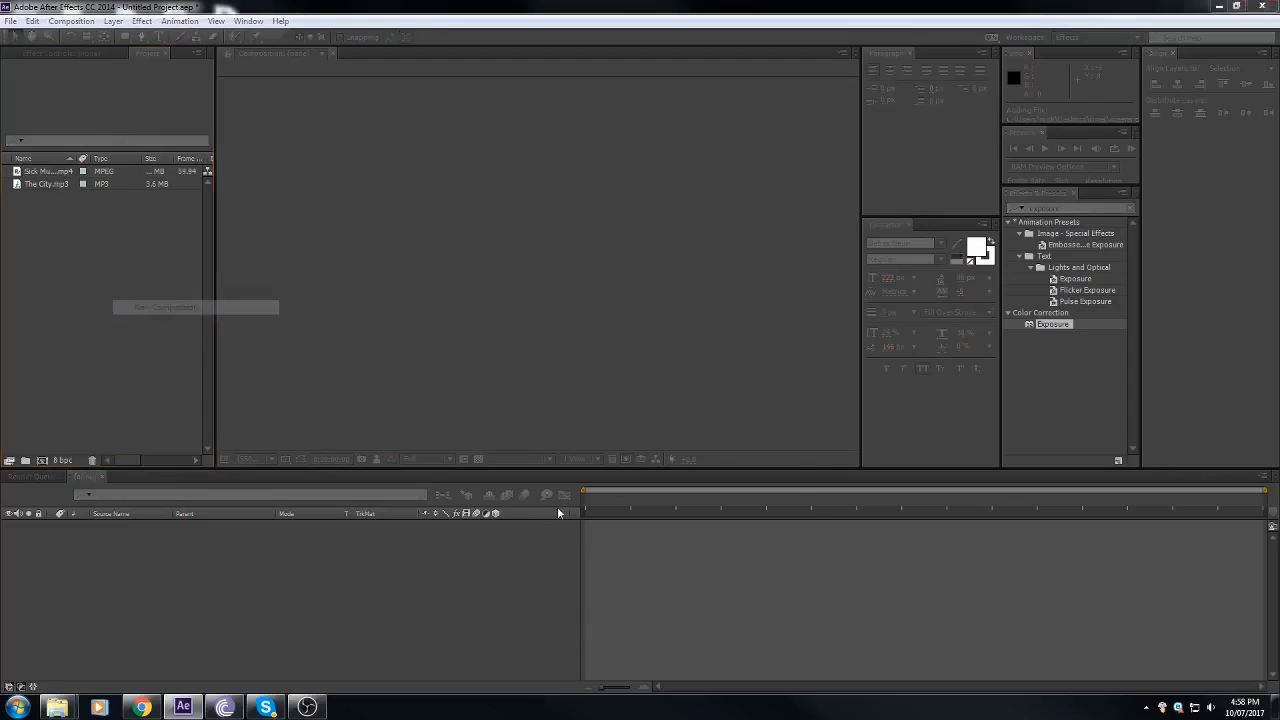
{"action": "key", "text": "Escape"}
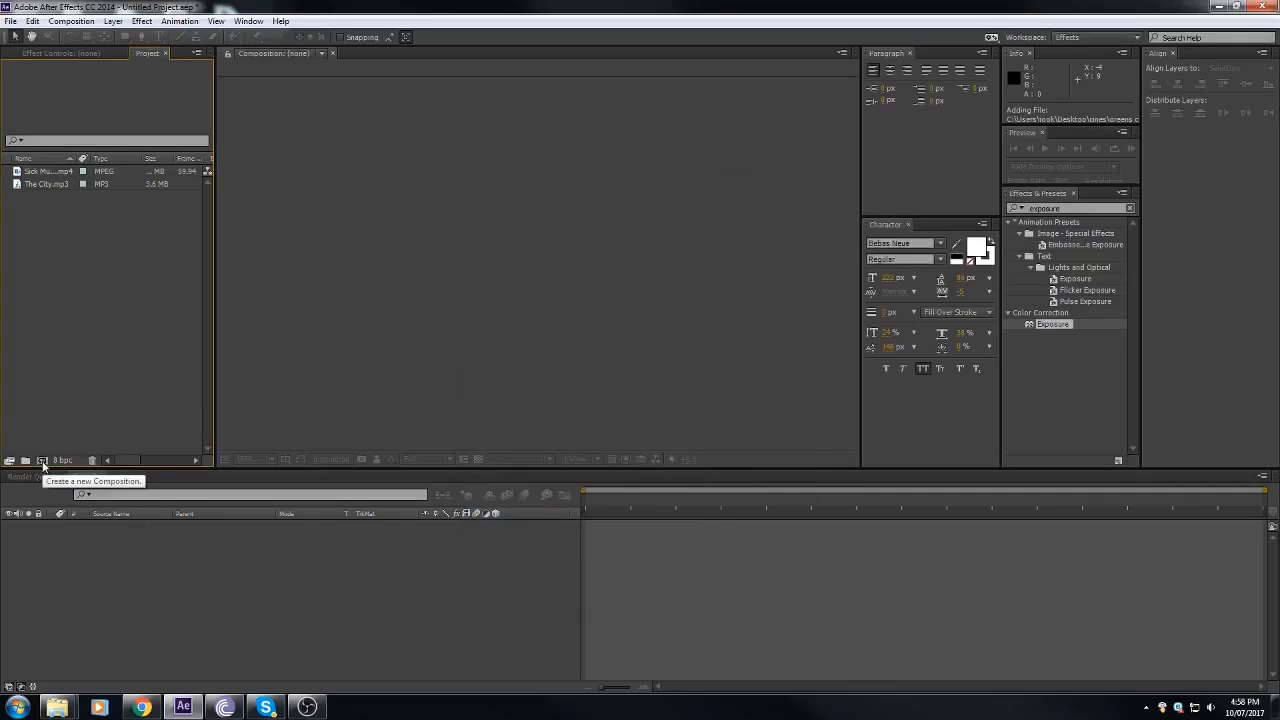
Step: Create the composition Comp 1 at 1280 x 720, 30 frames per second, with a one-minute duration
{"action": "left_click", "coordinate": [42, 460]}
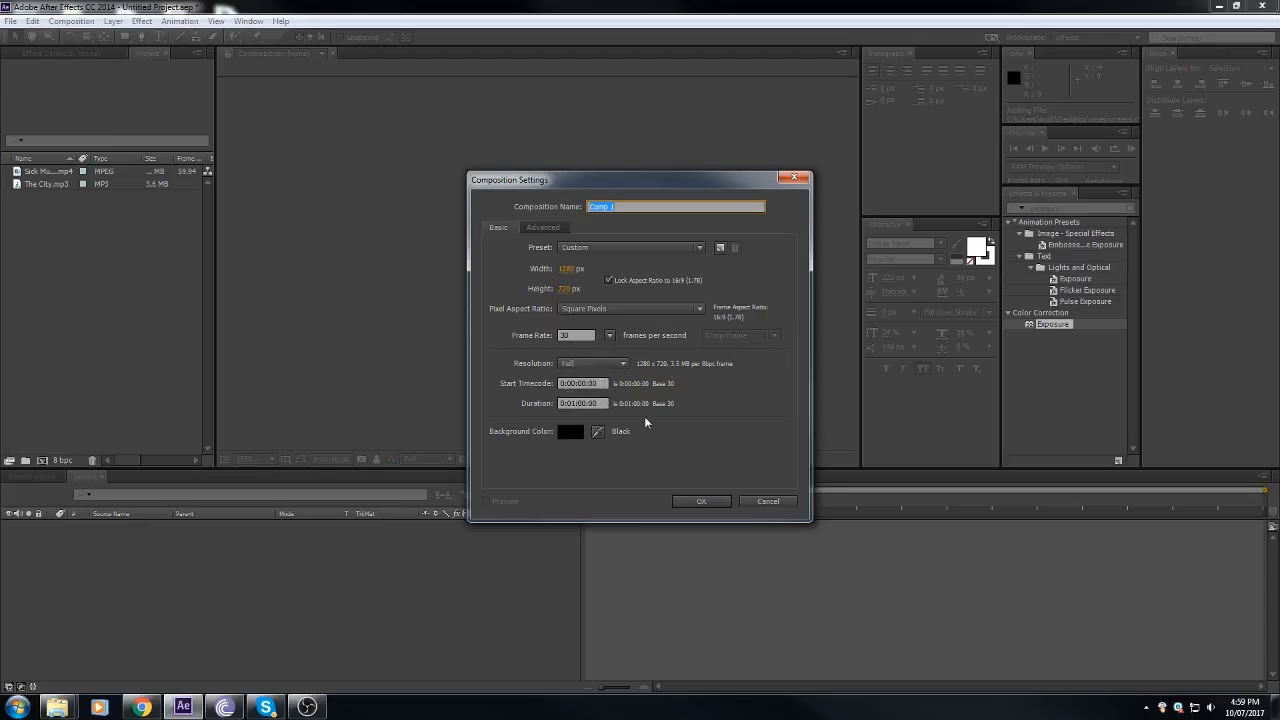
{"action": "left_click", "coordinate": [714, 499]}
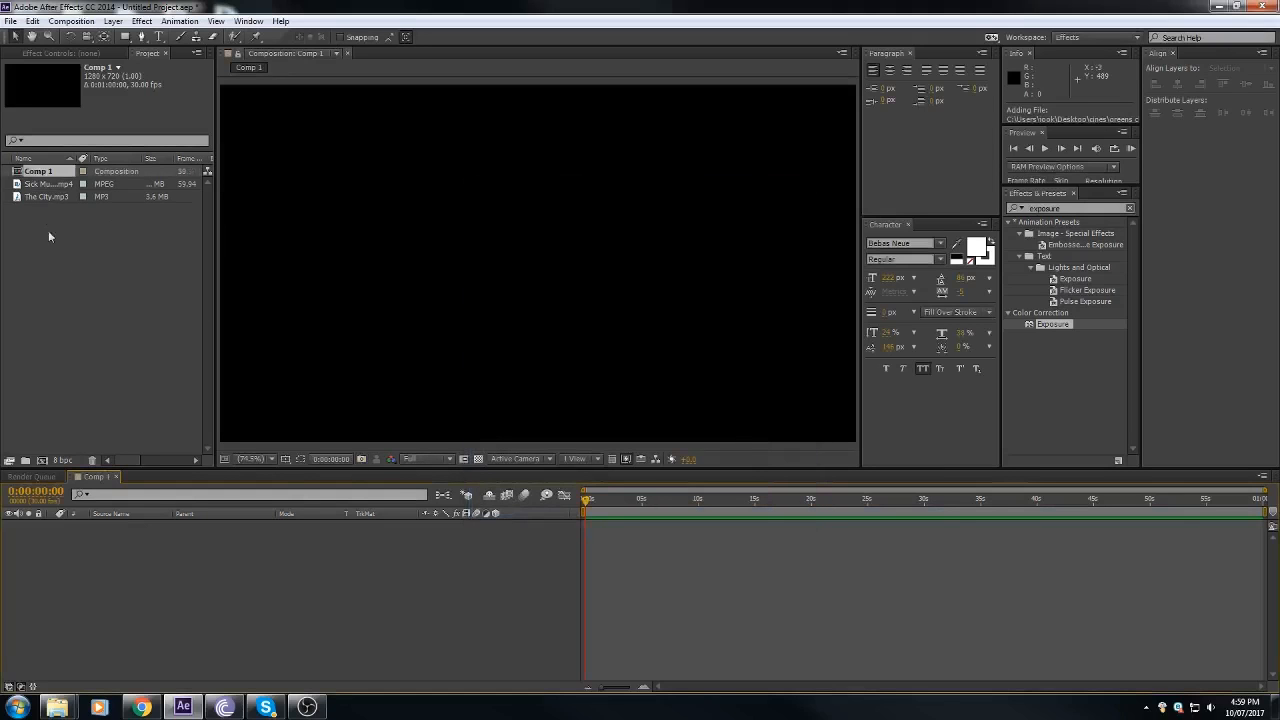
{"action": "left_click", "coordinate": [61, 244]}
Step: Add The City.mp3 to the Comp 1 timeline and display its audio waveform
{"action": "left_click_drag", "start_coordinate": [49, 197], "coordinate": [210, 659]}
{"action": "left_click_drag", "start_coordinate": [466, 578], "coordinate": [320, 575]}
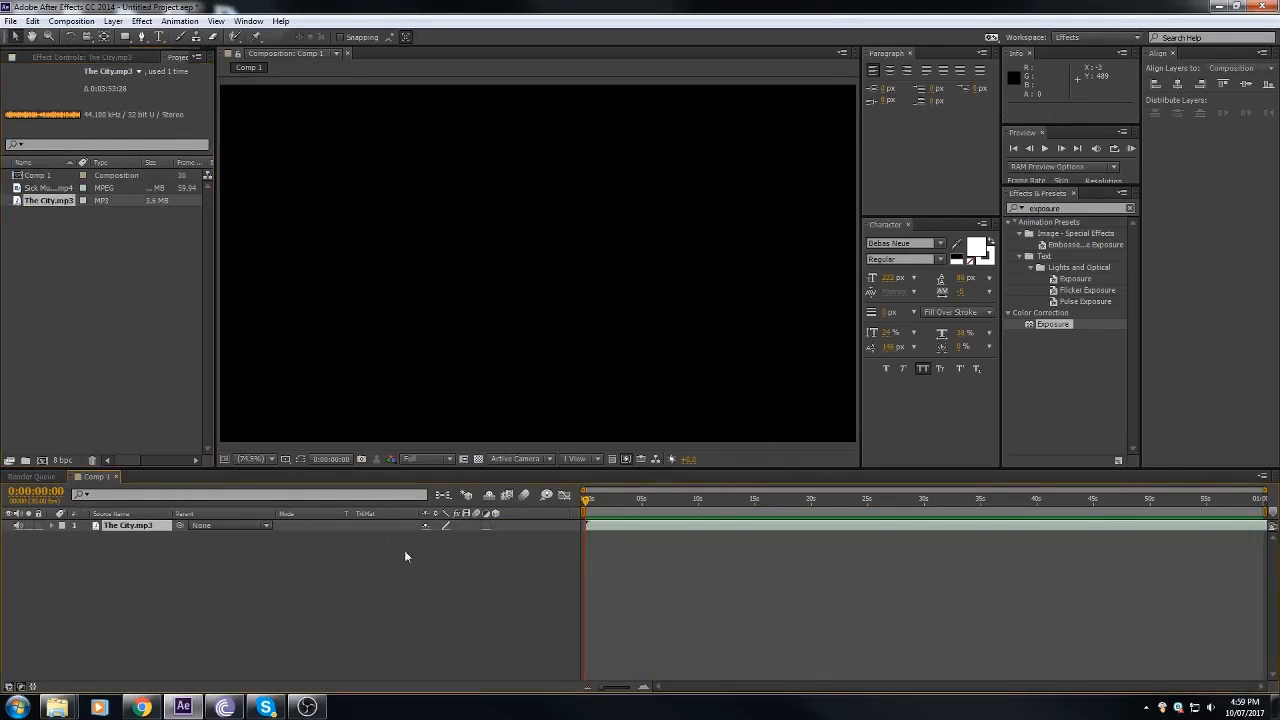
{"action": "left_click_drag", "start_coordinate": [590, 501], "coordinate": [435, 561]}
{"action": "key", "text": "l"}
{"action": "key", "text": "l"}
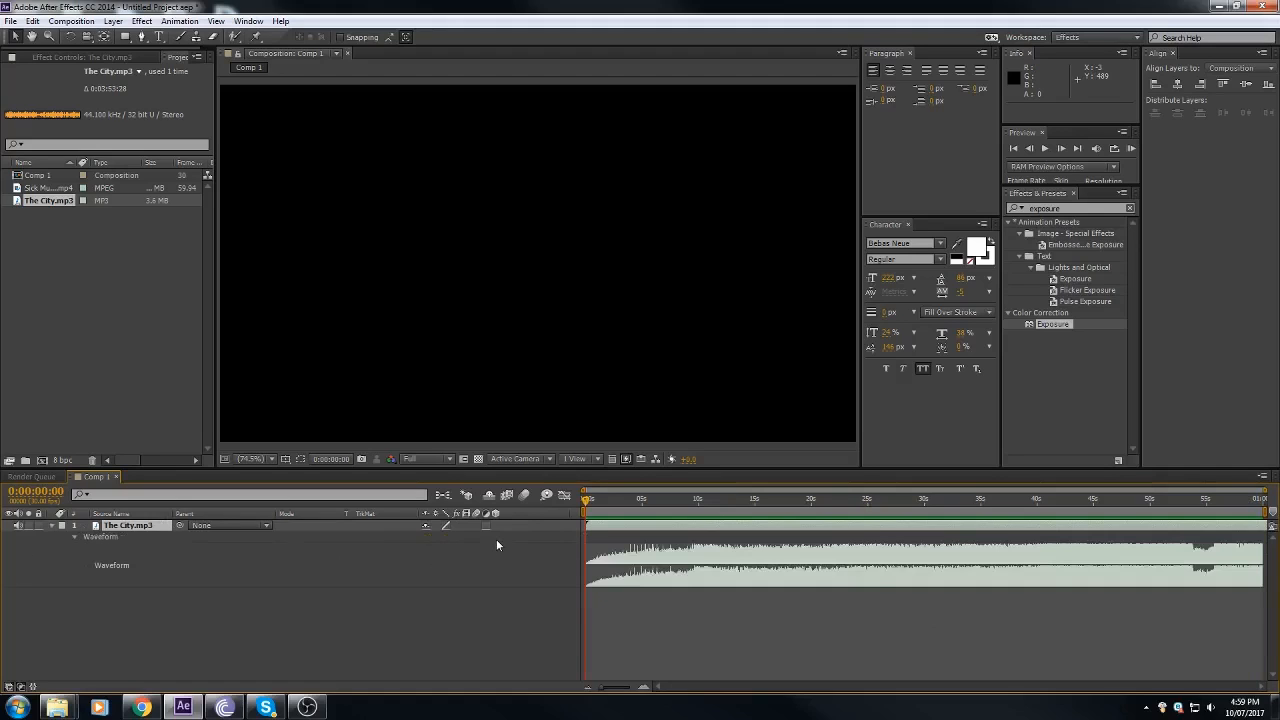
Step: Collapse the music layer's waveform, and show it again by expanding the layer's Audio and Waveform groups
{"action": "key", "text": "l"}
{"action": "key", "text": "l"}
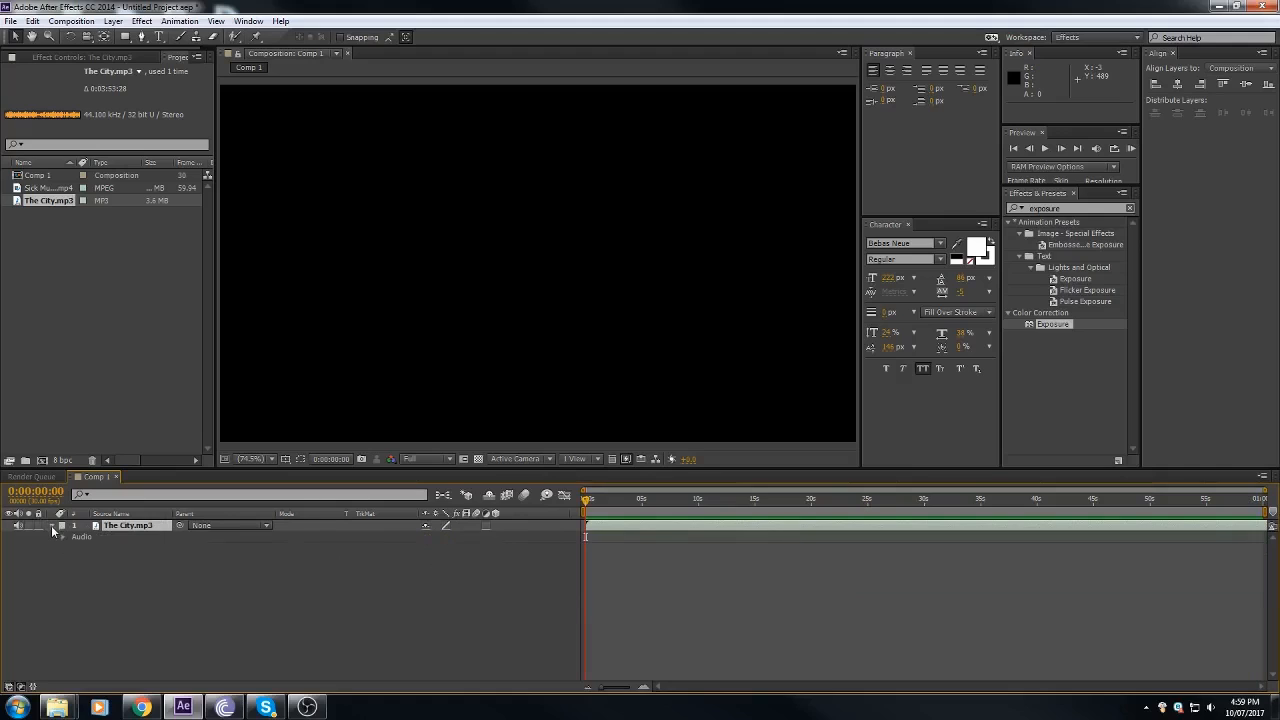
{"action": "left_click", "coordinate": [62, 537]}
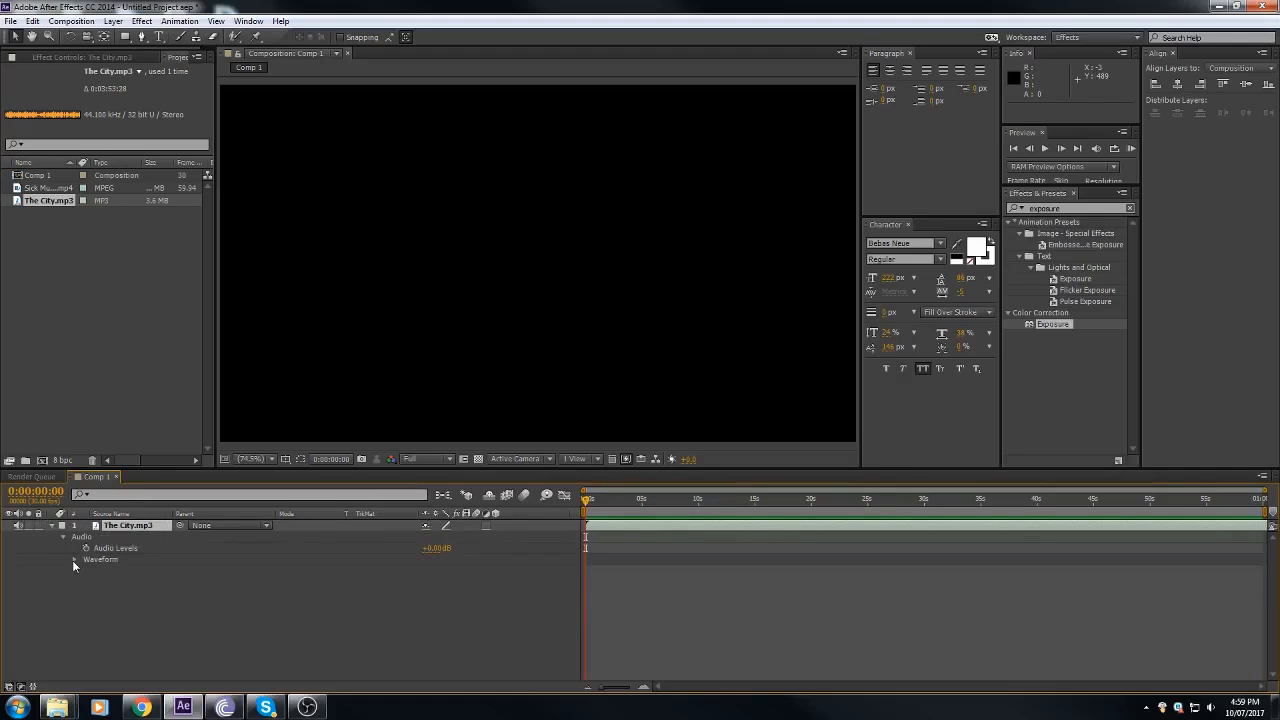
{"action": "left_click", "coordinate": [73, 560]}
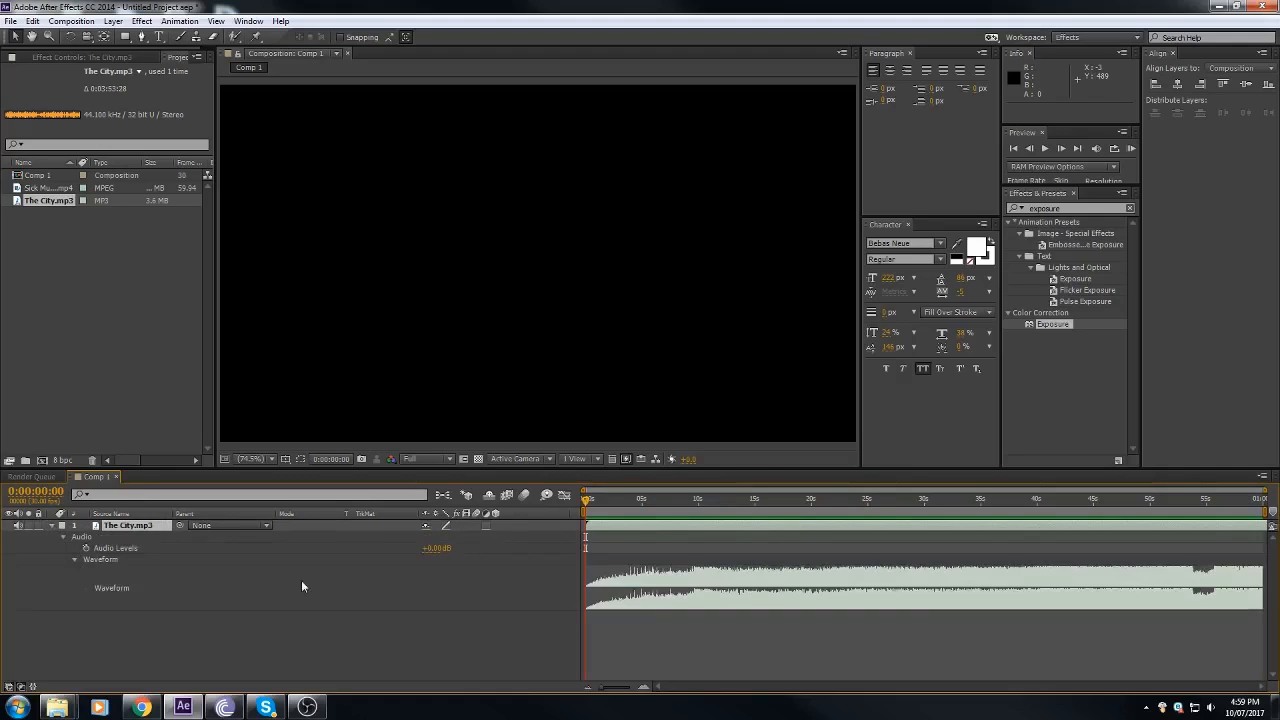
Step: Examine the music waveform along the timeline at several time zoom levels, looking for the section to edit to
{"action": "left_click", "coordinate": [644, 689]}
{"action": "left_click", "coordinate": [644, 689]}
{"action": "left_click", "coordinate": [644, 689]}
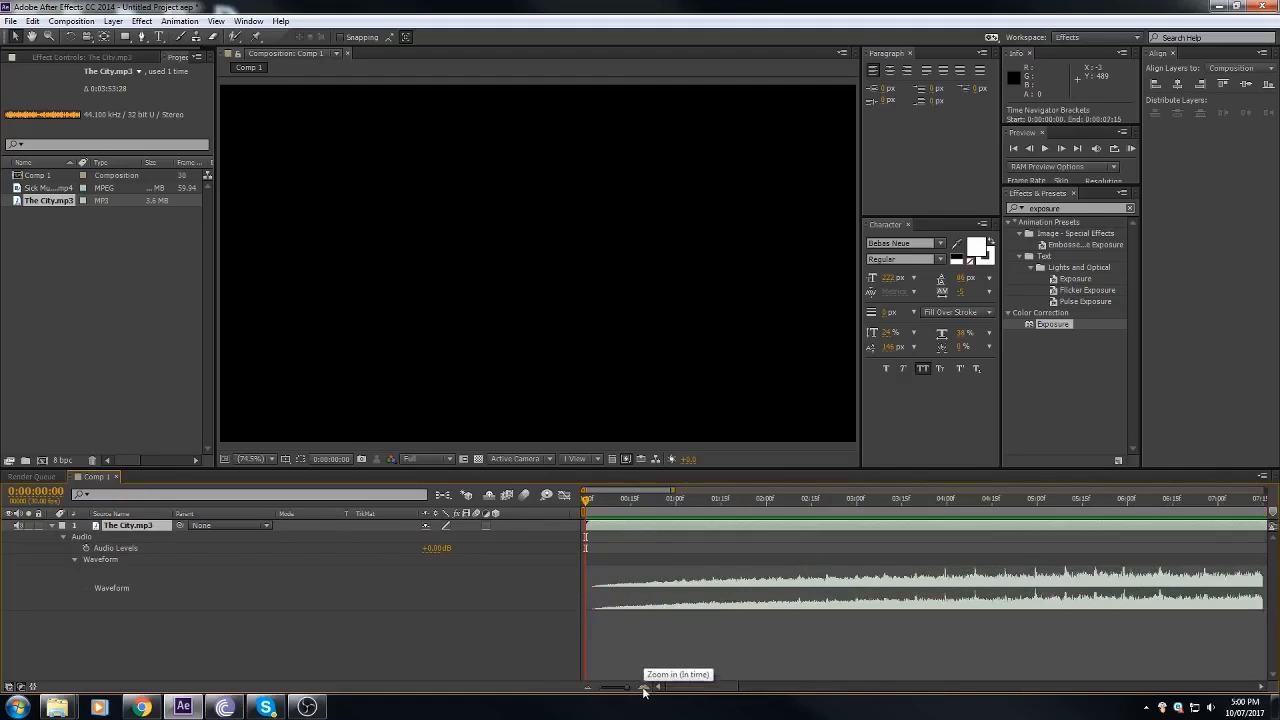
{"action": "left_click", "coordinate": [589, 689]}
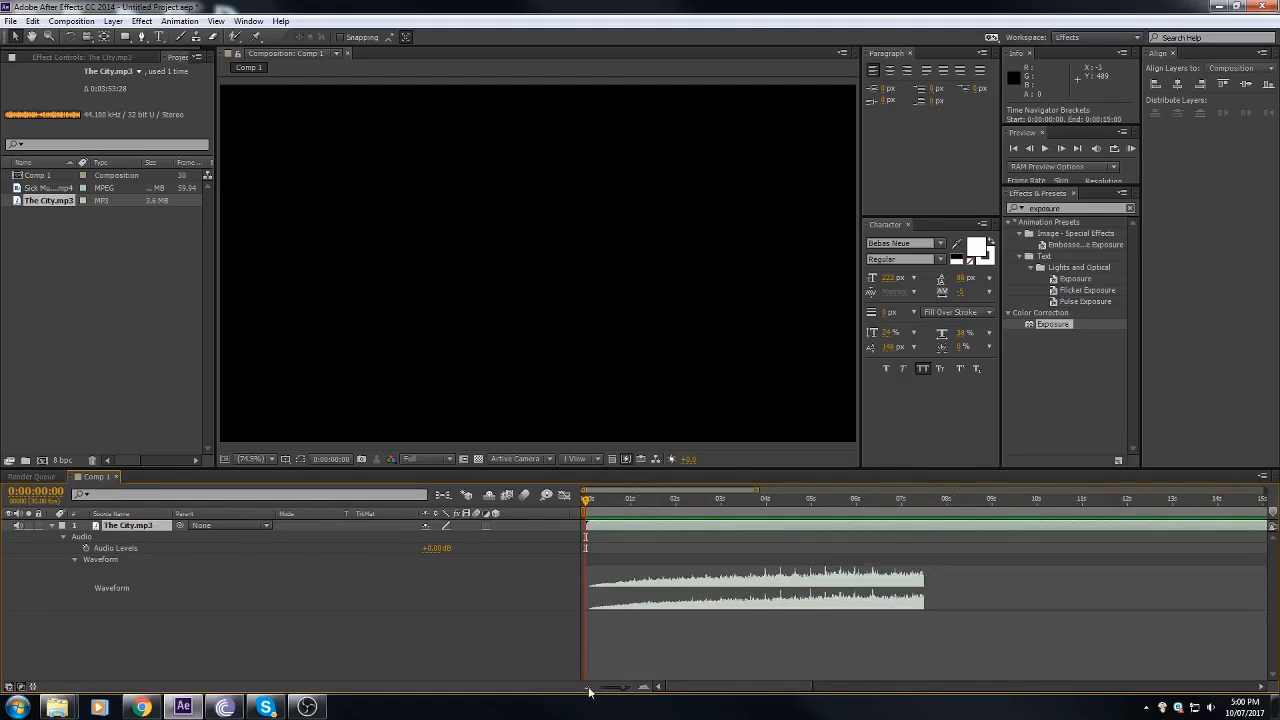
{"action": "left_click", "coordinate": [641, 689]}
{"action": "left_click_drag", "start_coordinate": [721, 690], "coordinate": [806, 687]}
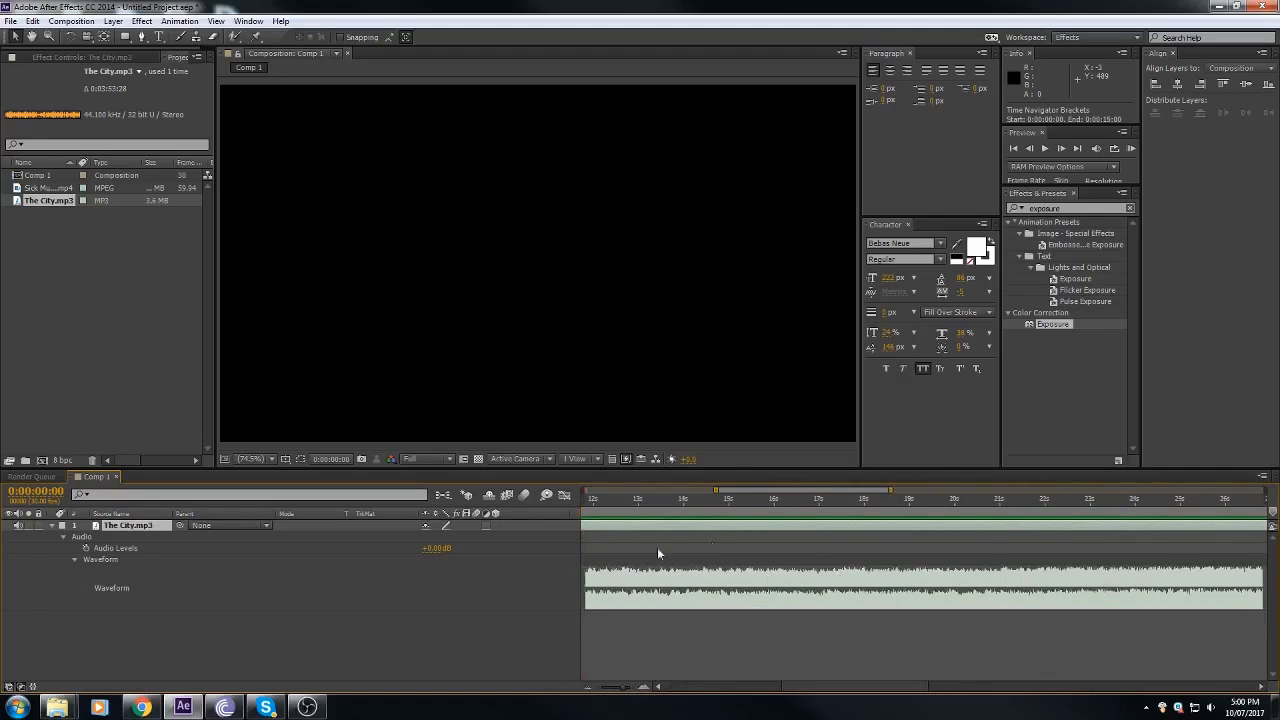
{"action": "left_click", "coordinate": [596, 689]}
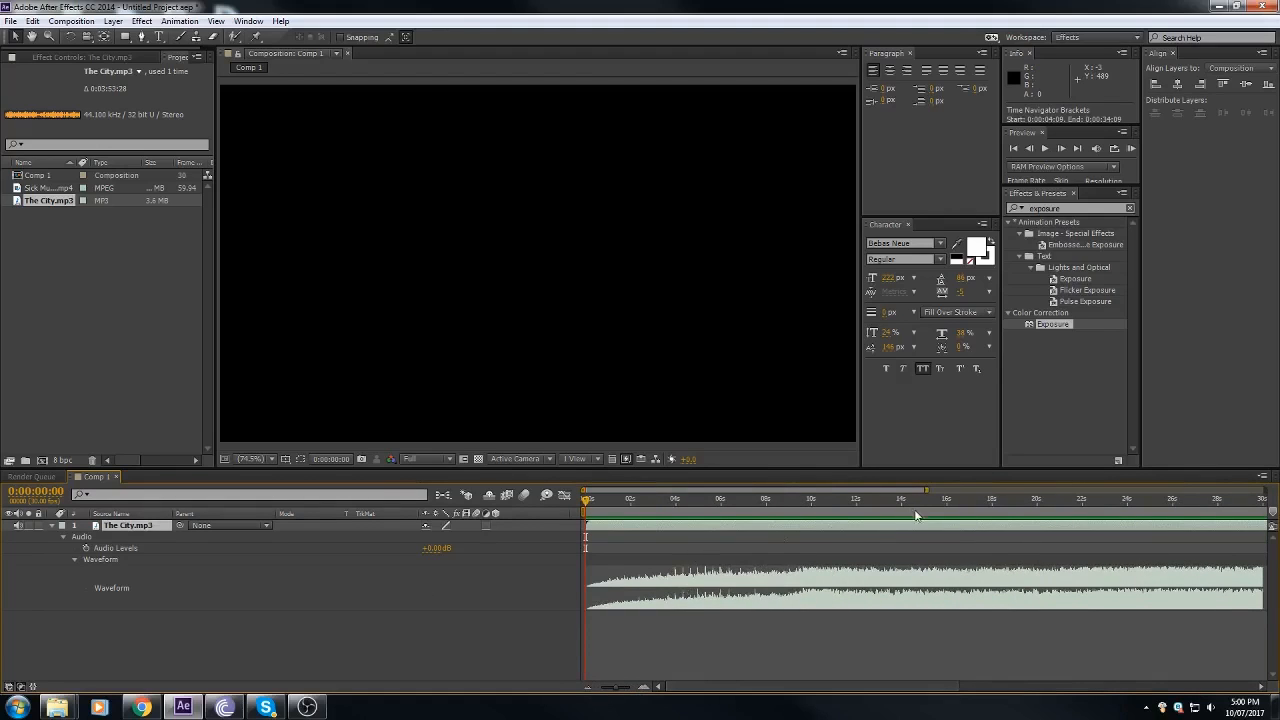
{"action": "left_click_drag", "start_coordinate": [806, 503], "coordinate": [957, 503]}
{"action": "left_click", "coordinate": [586, 687]}
{"action": "left_click", "coordinate": [586, 687]}
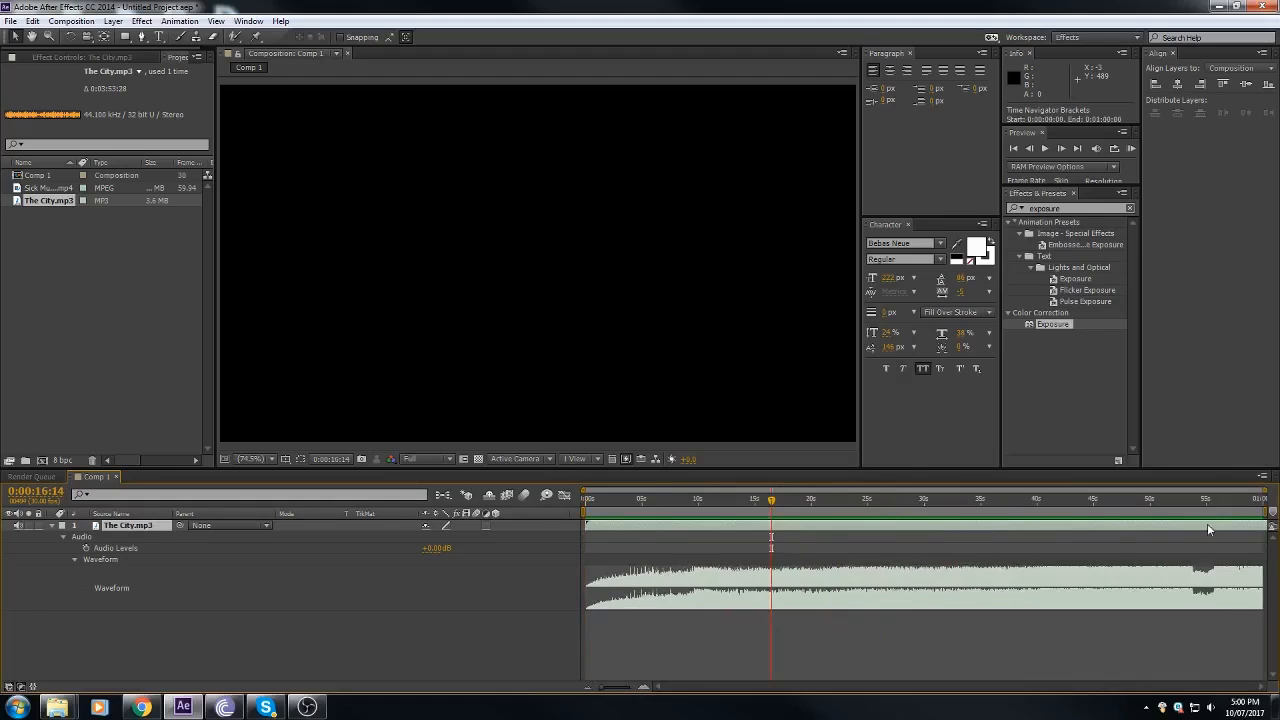
Step: Slide the music layer earlier so the quiet break before the drop sits at the composition's start
{"action": "left_click_drag", "start_coordinate": [599, 507], "coordinate": [686, 526]}
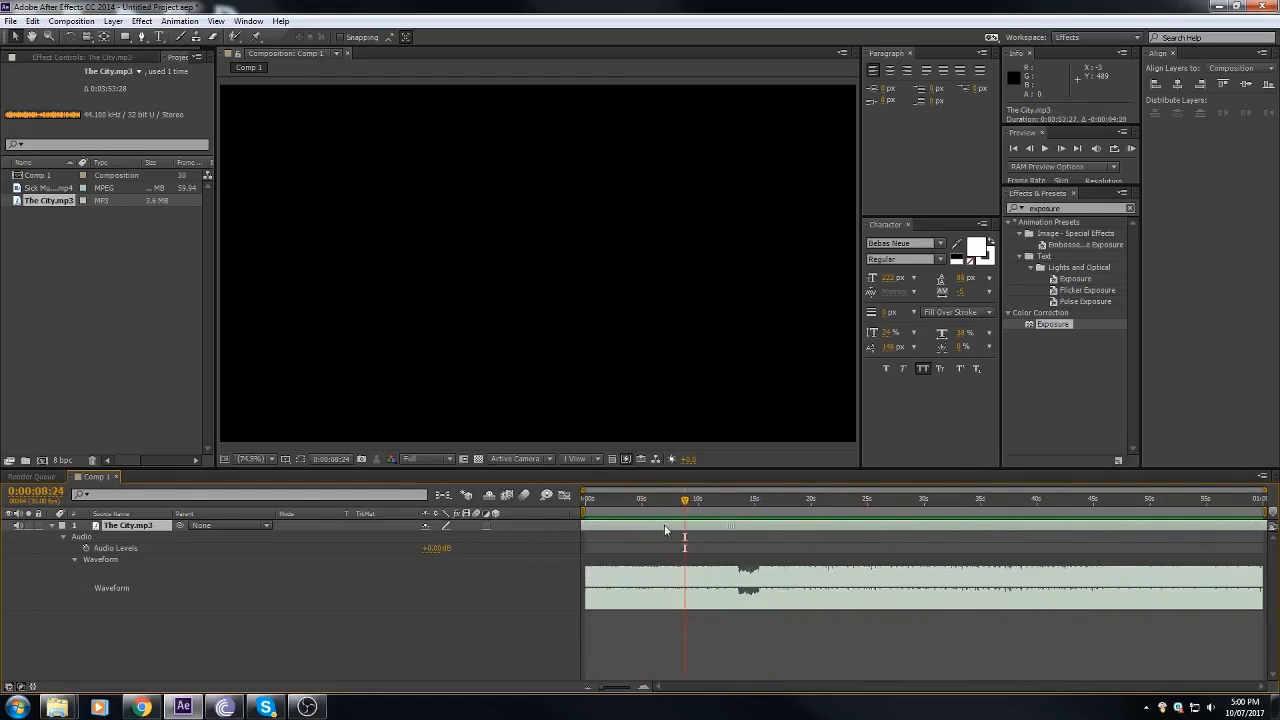
{"action": "key", "text": "Home"}
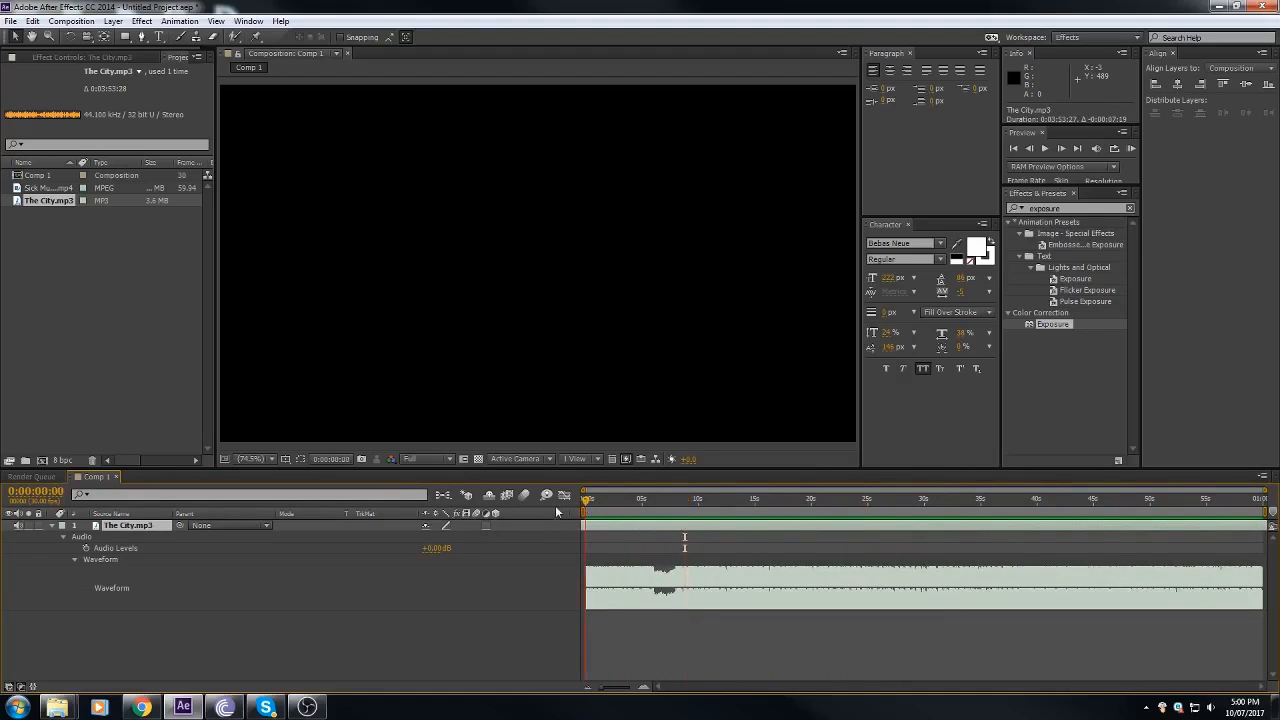
{"action": "left_click", "coordinate": [642, 686]}
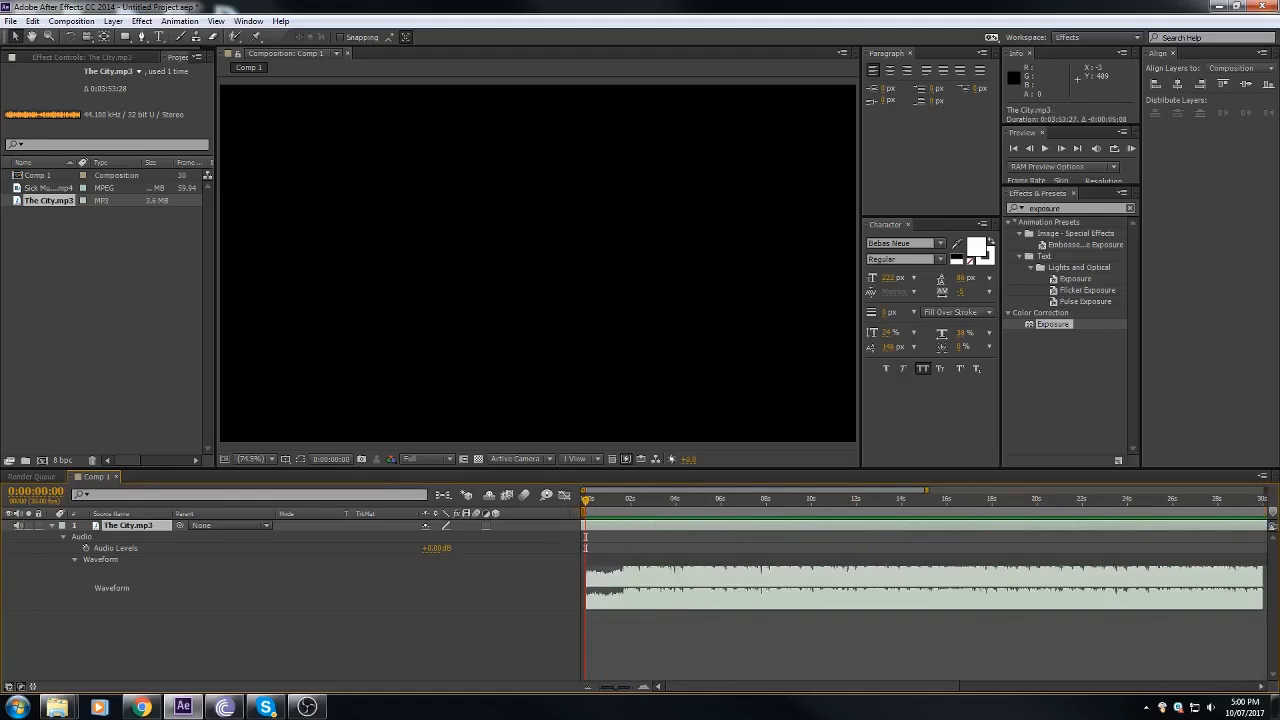
{"action": "left_click", "coordinate": [644, 687]}
{"action": "left_click_drag", "start_coordinate": [677, 689], "coordinate": [628, 690]}
{"action": "left_click", "coordinate": [588, 688]}
{"action": "left_click", "coordinate": [588, 688]}
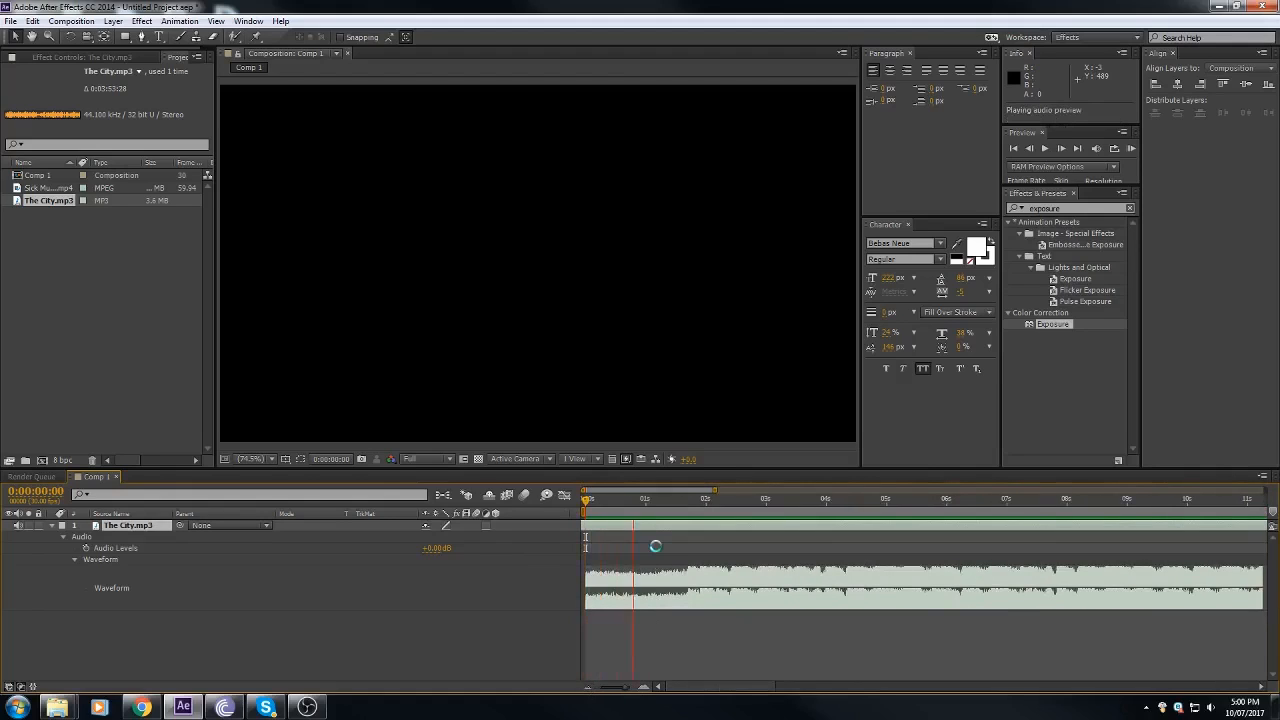
Step: Preview the audio and place the playhead at 0:00:01:21, where the waveform rises after the quiet break
{"action": "key", "text": "space"}
{"action": "left_click", "coordinate": [687, 511]}
{"action": "left_click", "coordinate": [642, 689]}
{"action": "left_click", "coordinate": [642, 689]}
{"action": "left_click", "coordinate": [642, 689]}
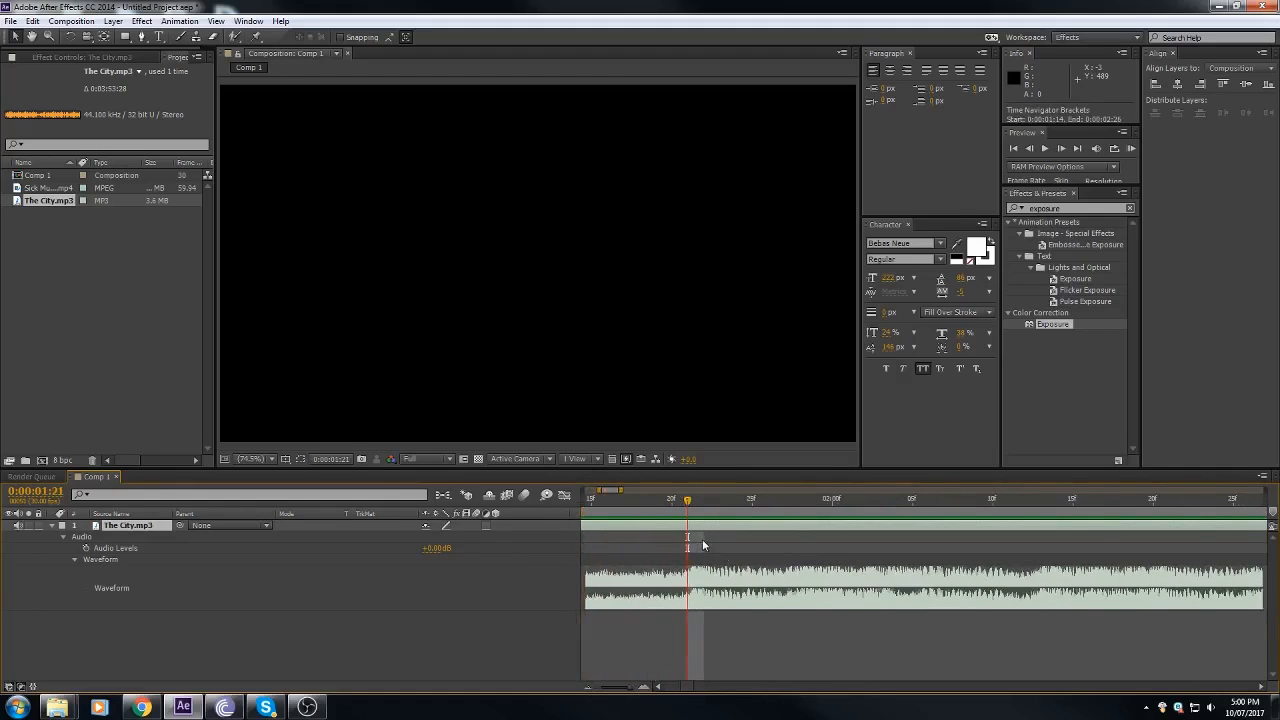
{"action": "left_click", "coordinate": [588, 687]}
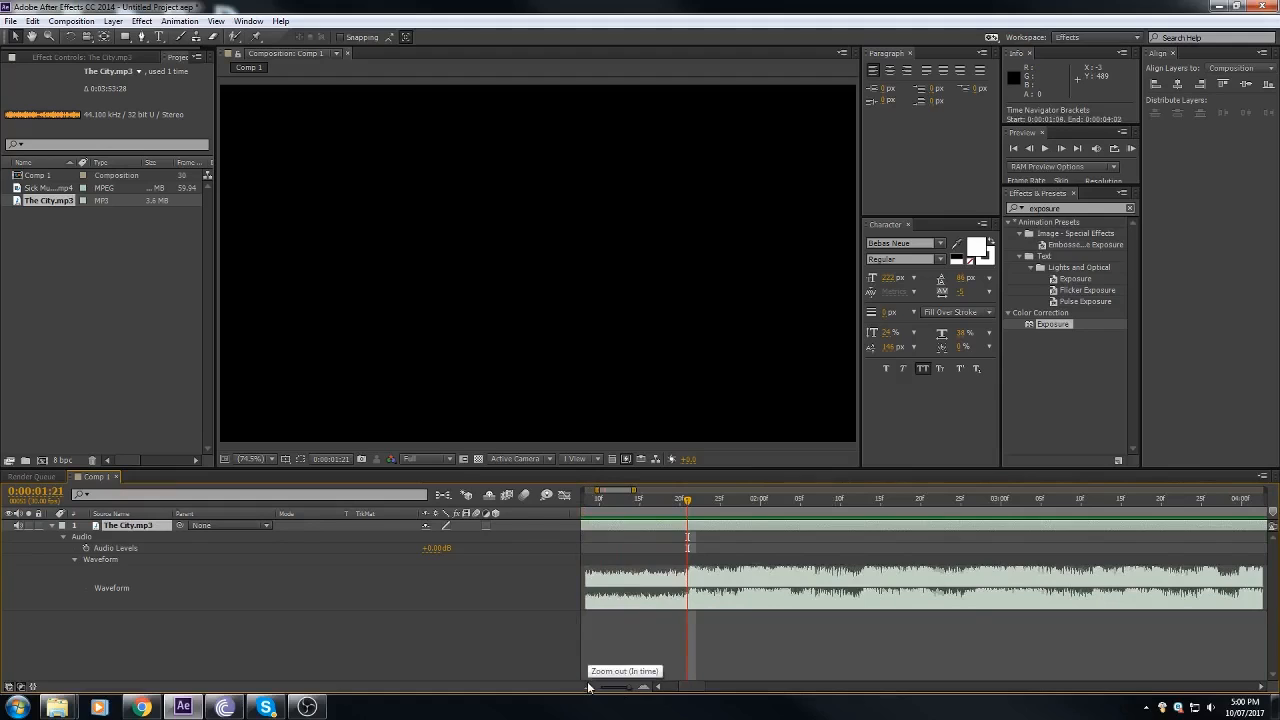
{"action": "key", "text": "KP_Decimal"}
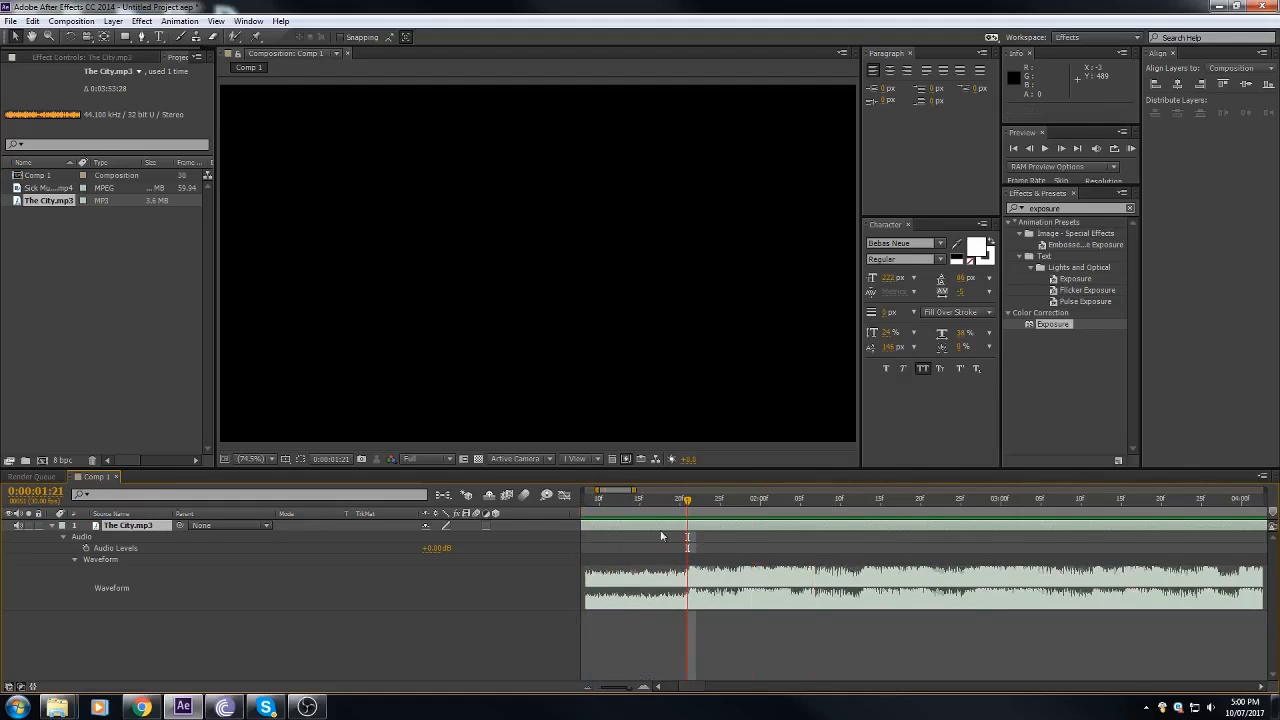
{"action": "left_click", "coordinate": [588, 688]}
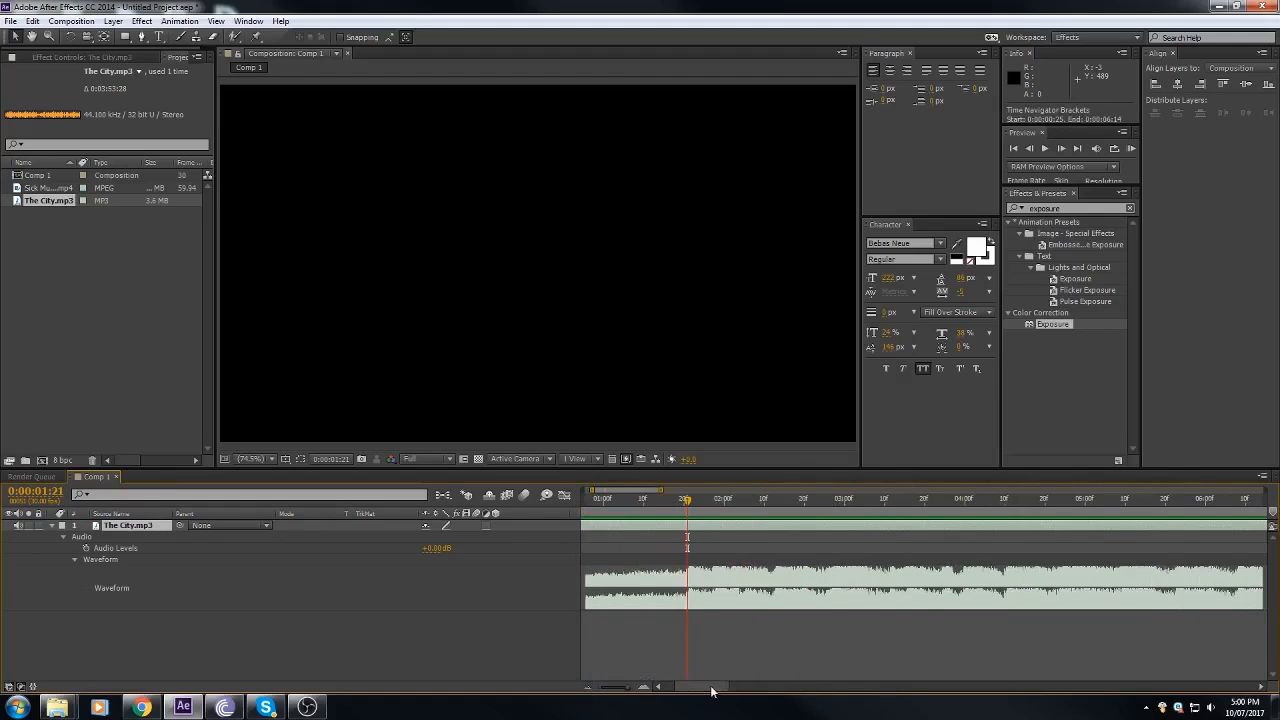
{"action": "left_click_drag", "start_coordinate": [712, 688], "coordinate": [710, 693]}
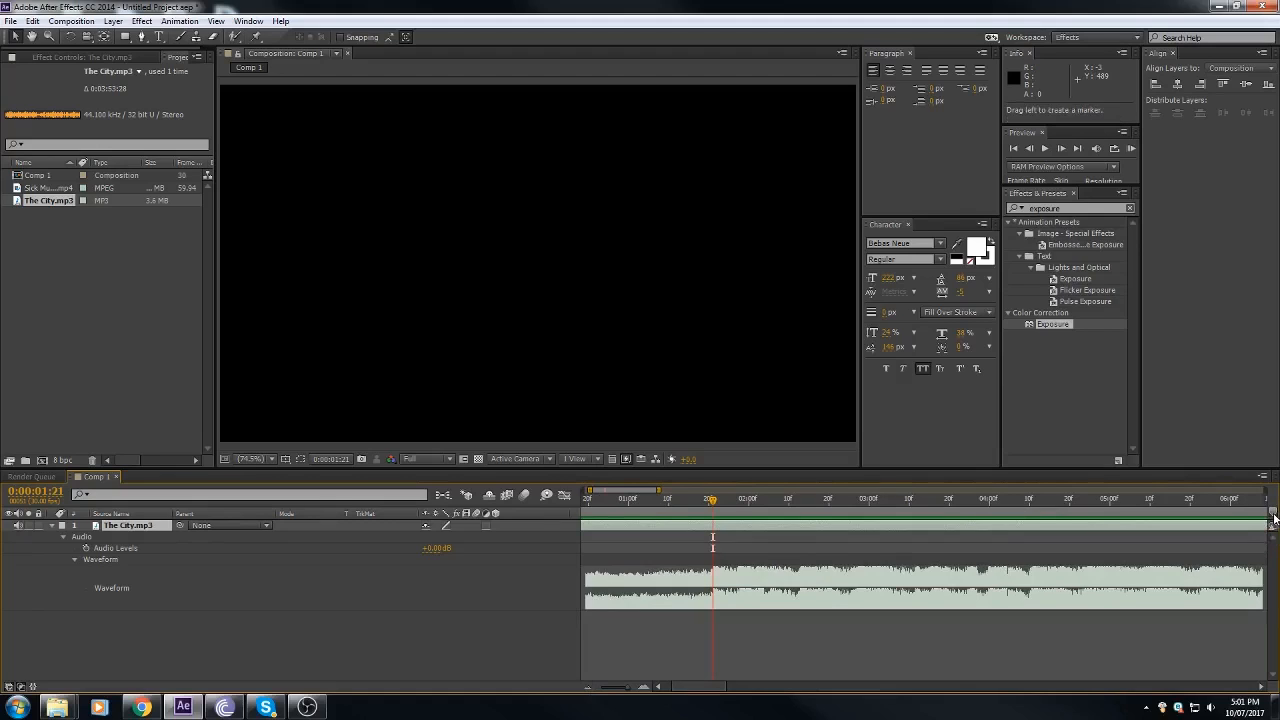
{"action": "left_click_drag", "start_coordinate": [1273, 516], "coordinate": [716, 514]}
{"action": "left_click", "coordinate": [703, 666]}
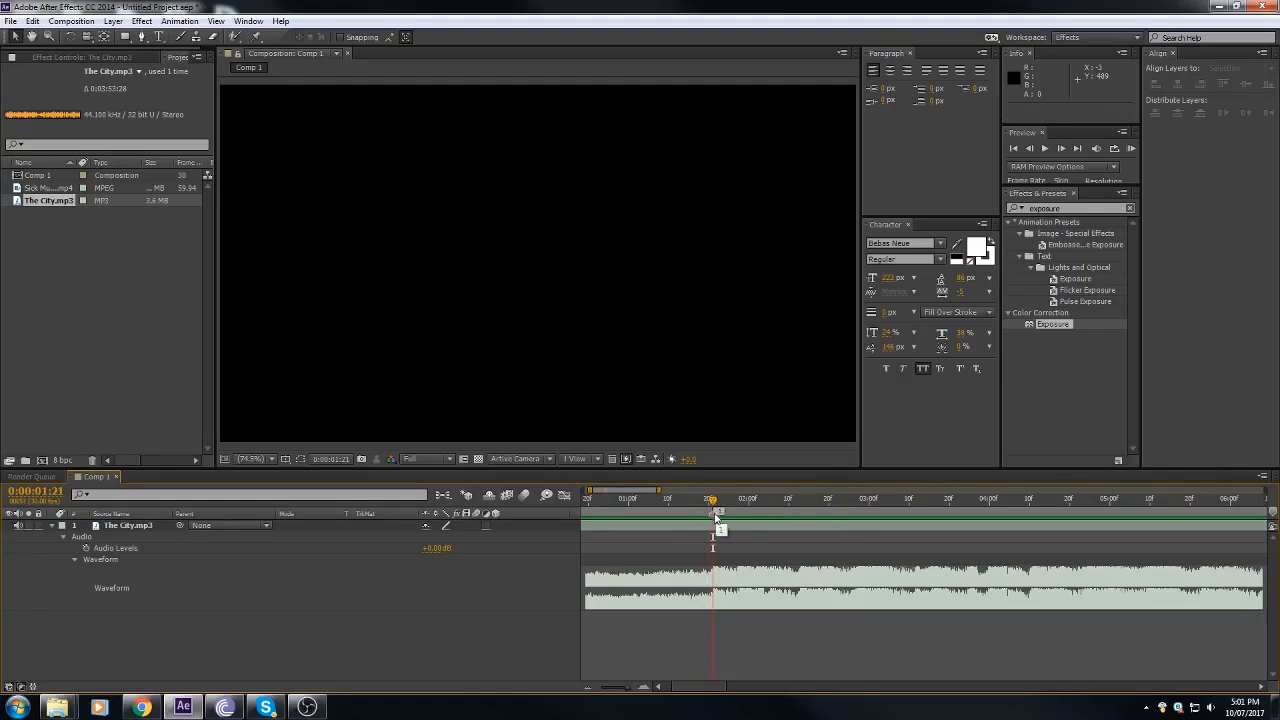
{"action": "key", "text": "ctrl+z"}
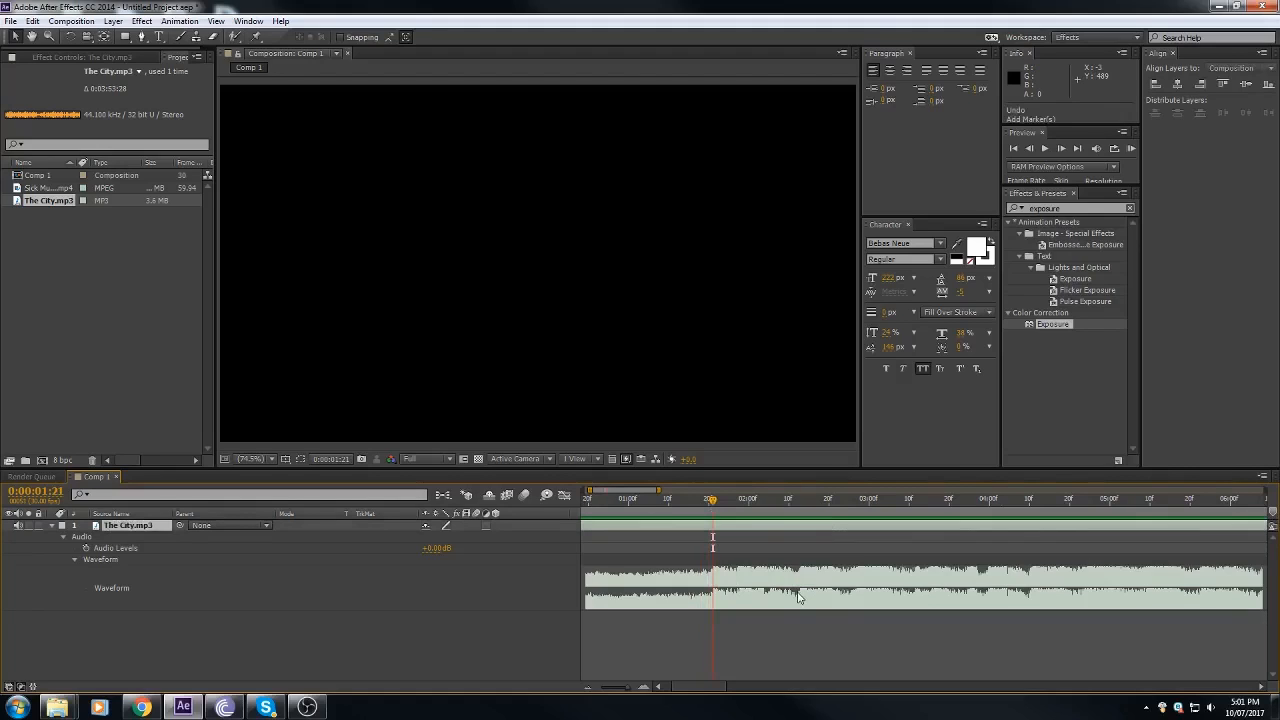
Step: Place numbered composition marker 1 at 0:00:01:21, where the waveform rises after the quiet break
{"action": "key", "text": "shift+1"}
{"action": "left_click", "coordinate": [588, 687]}
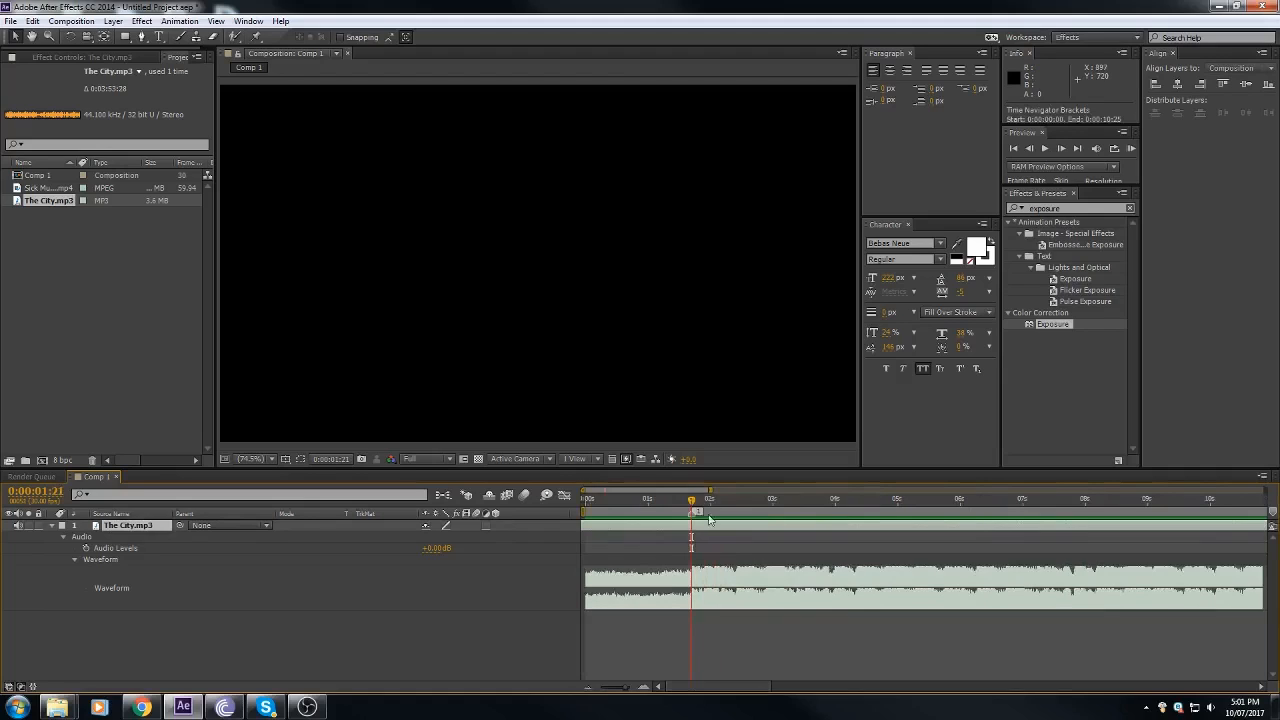
{"action": "left_click", "coordinate": [644, 687]}
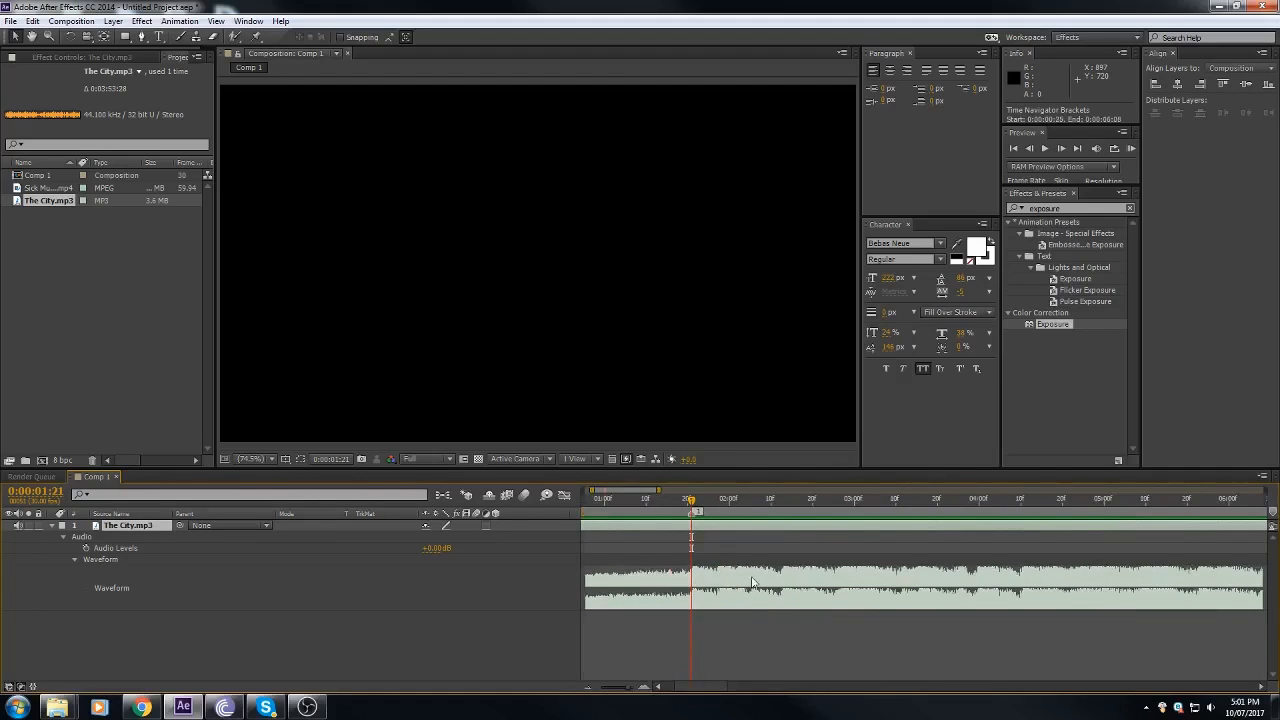
Step: Preview the song from marker 1 and place numbered composition markers 2 through 8 on the following beats
{"action": "key", "text": "KP_Decimal"}
{"action": "key", "text": "="}
{"action": "key", "text": "shift+2"}
{"action": "key", "text": "shift+3"}
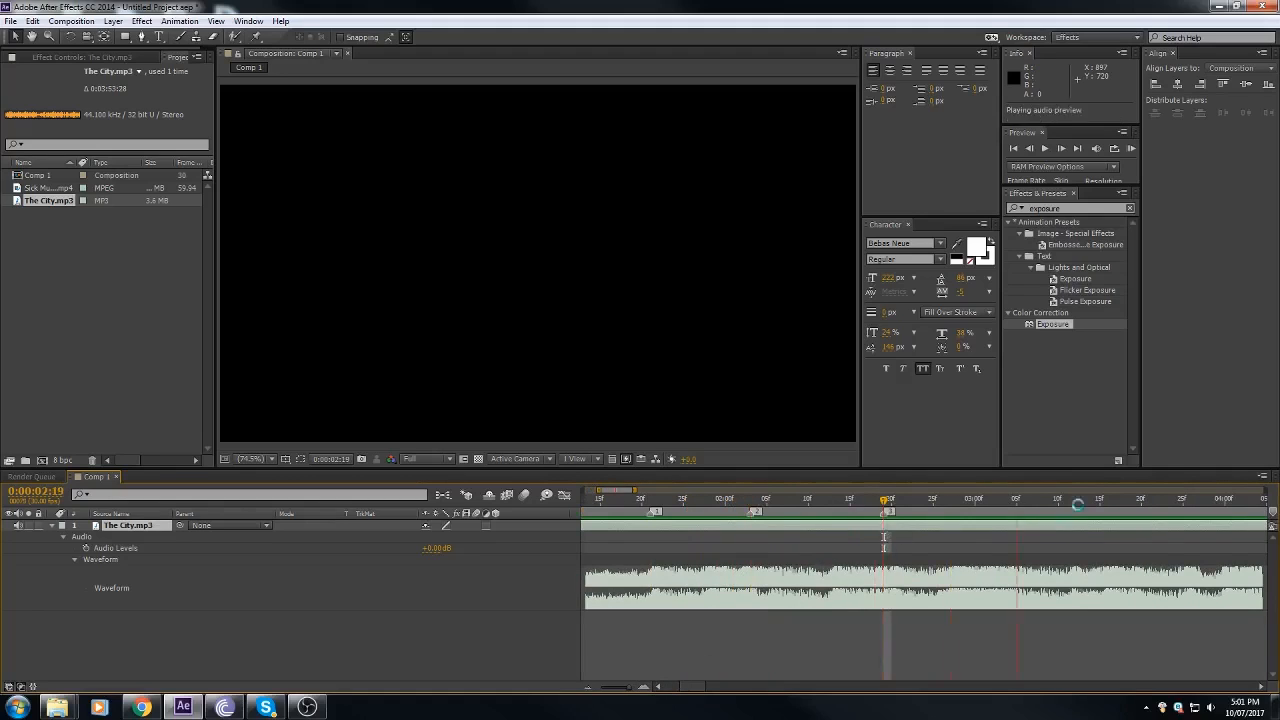
{"action": "key", "text": "shift+4"}
{"action": "key", "text": "shift+5"}
{"action": "key", "text": "shift+6"}
{"action": "key", "text": "shift+7"}
{"action": "key", "text": "shift+8"}
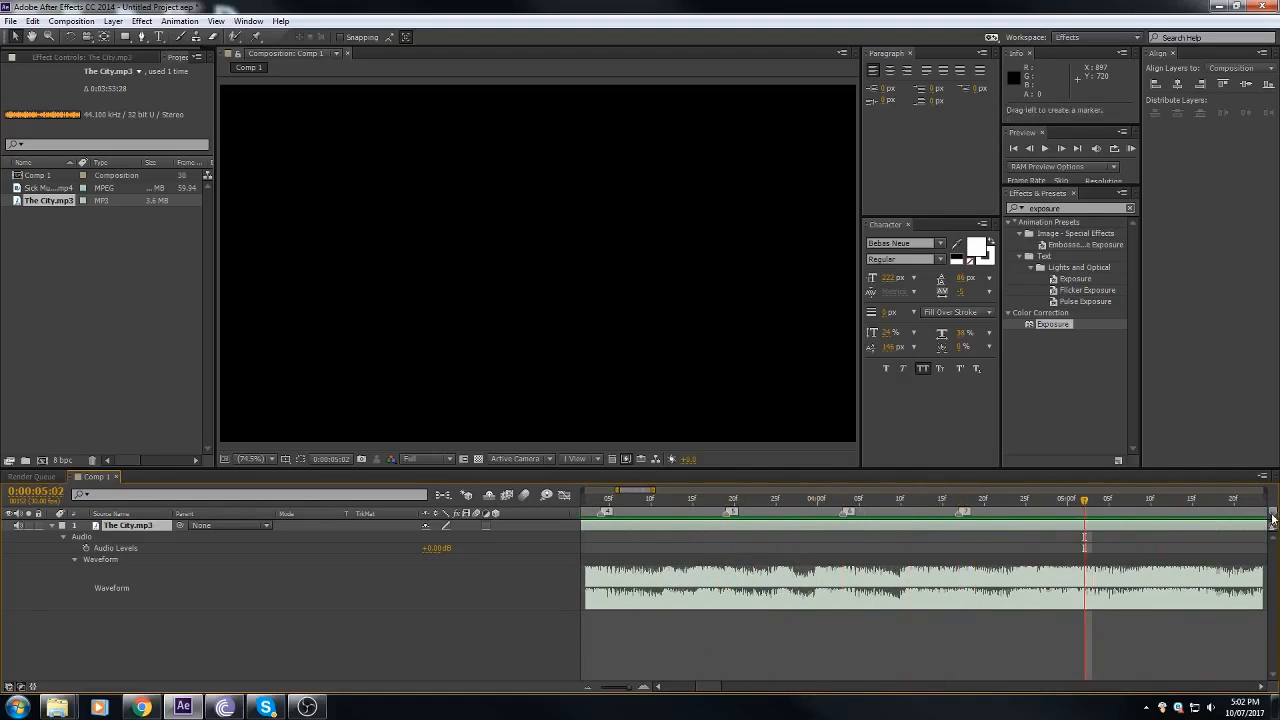
{"action": "key", "text": "-"}
{"action": "scroll", "coordinate": [770, 497], "scroll_direction": "left", "scroll_amount": 2}
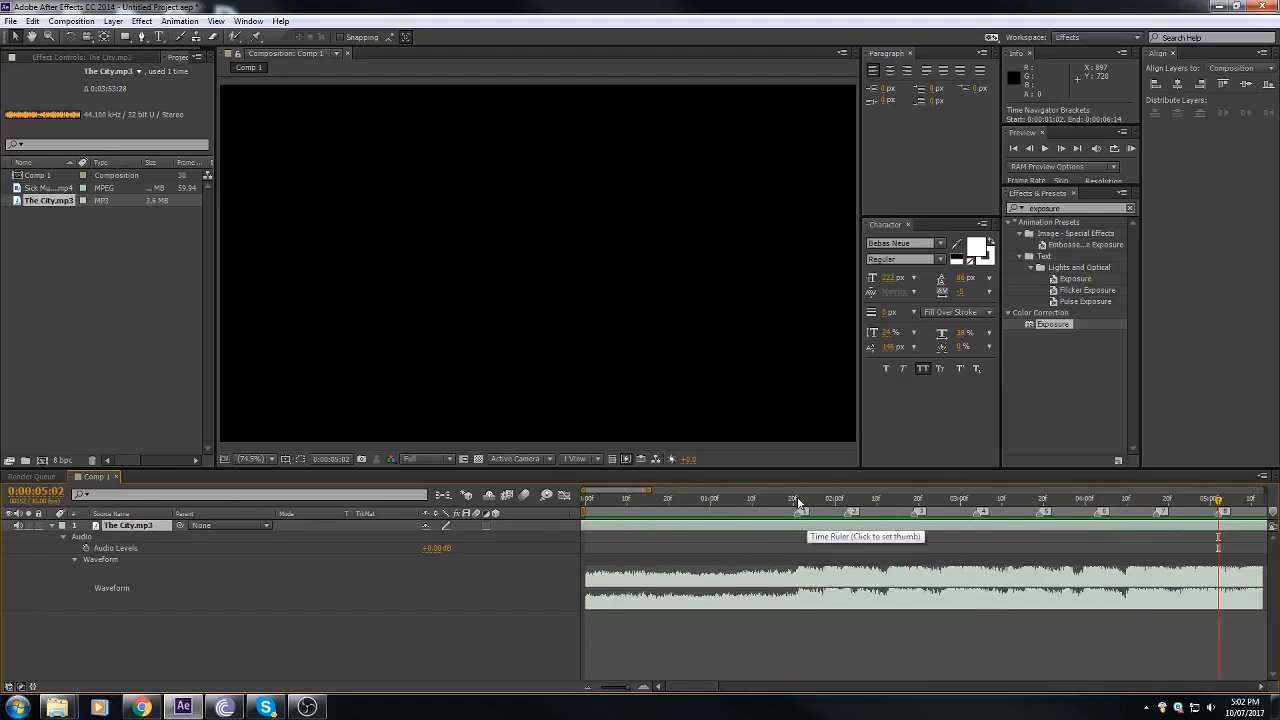
Step: Place the gameplay clip below the music layer and slide it earlier so its first shot lands on marker 1
{"action": "left_click_drag", "start_coordinate": [800, 503], "coordinate": [772, 556]}
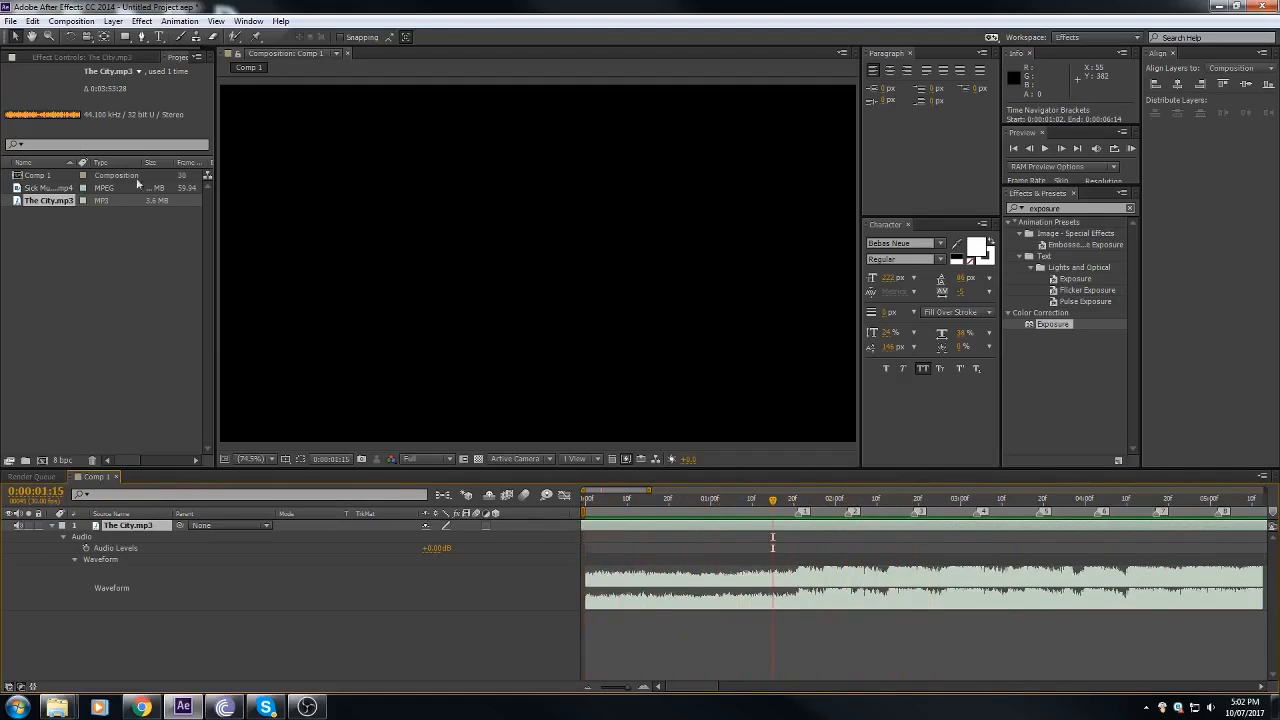
{"action": "left_click", "coordinate": [36, 190]}
{"action": "left_click_drag", "start_coordinate": [38, 191], "coordinate": [50, 620]}
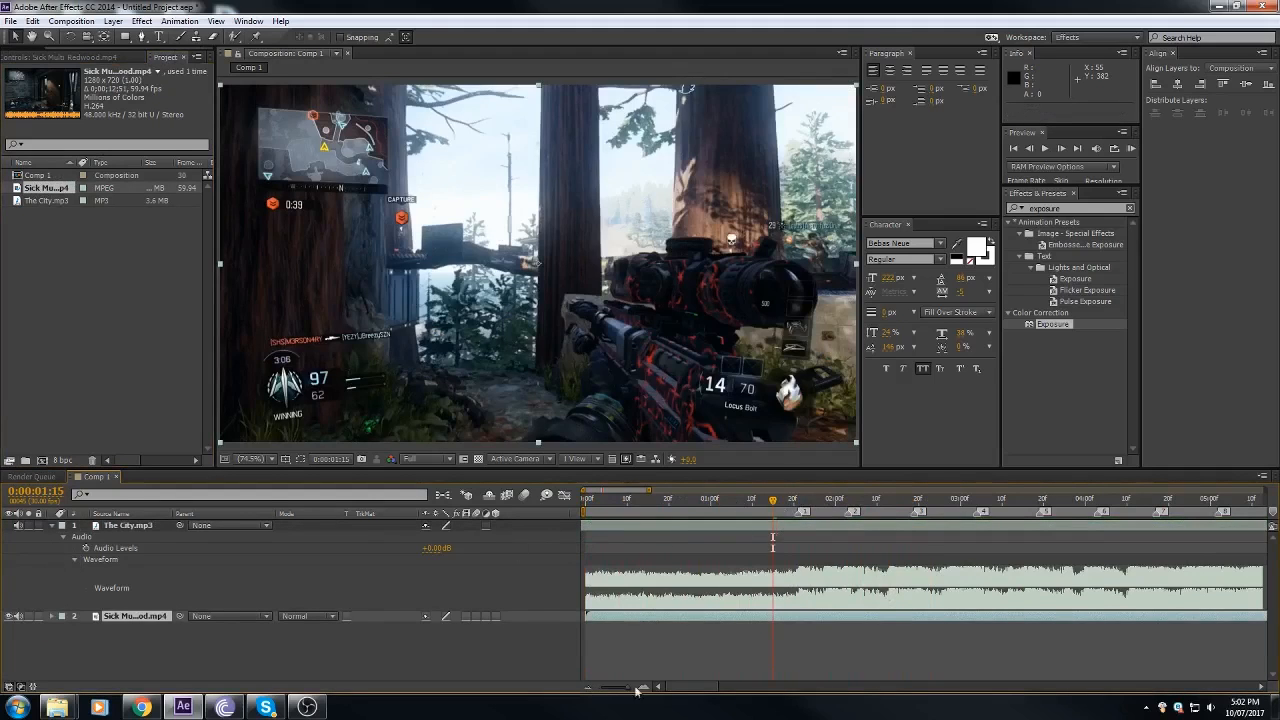
{"action": "left_click", "coordinate": [798, 500]}
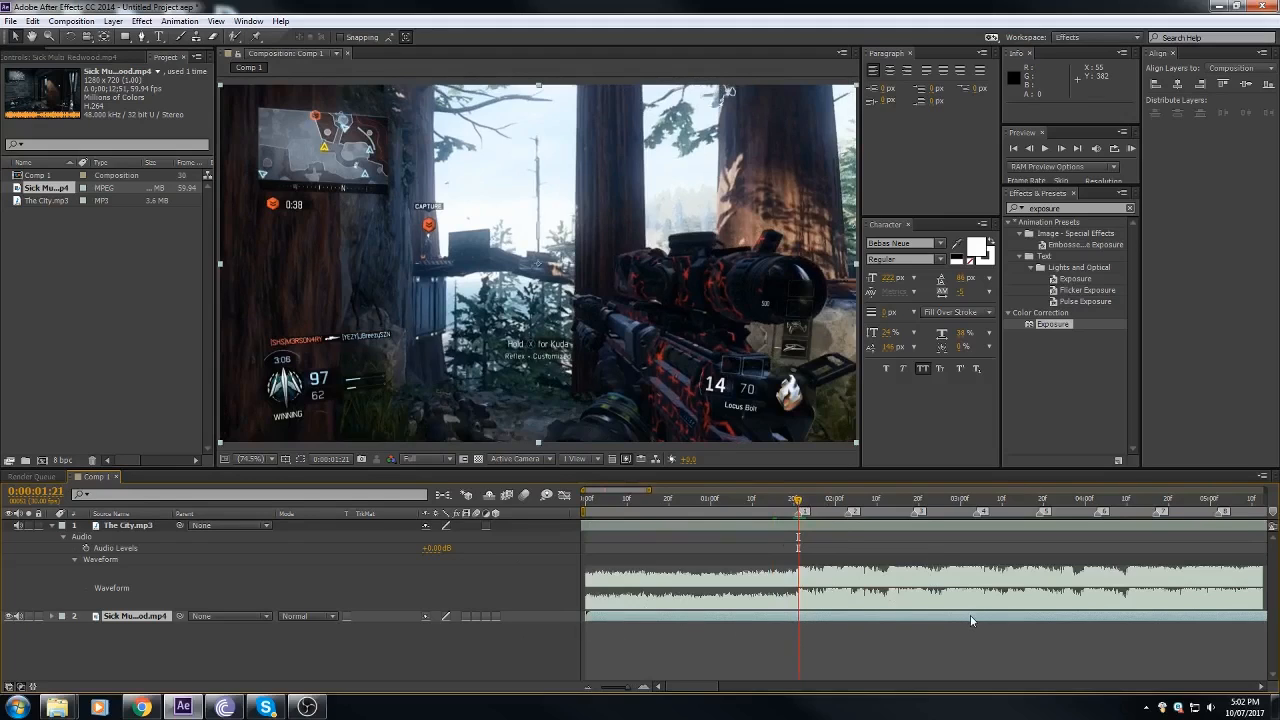
{"action": "left_click_drag", "start_coordinate": [970, 615], "coordinate": [793, 635]}
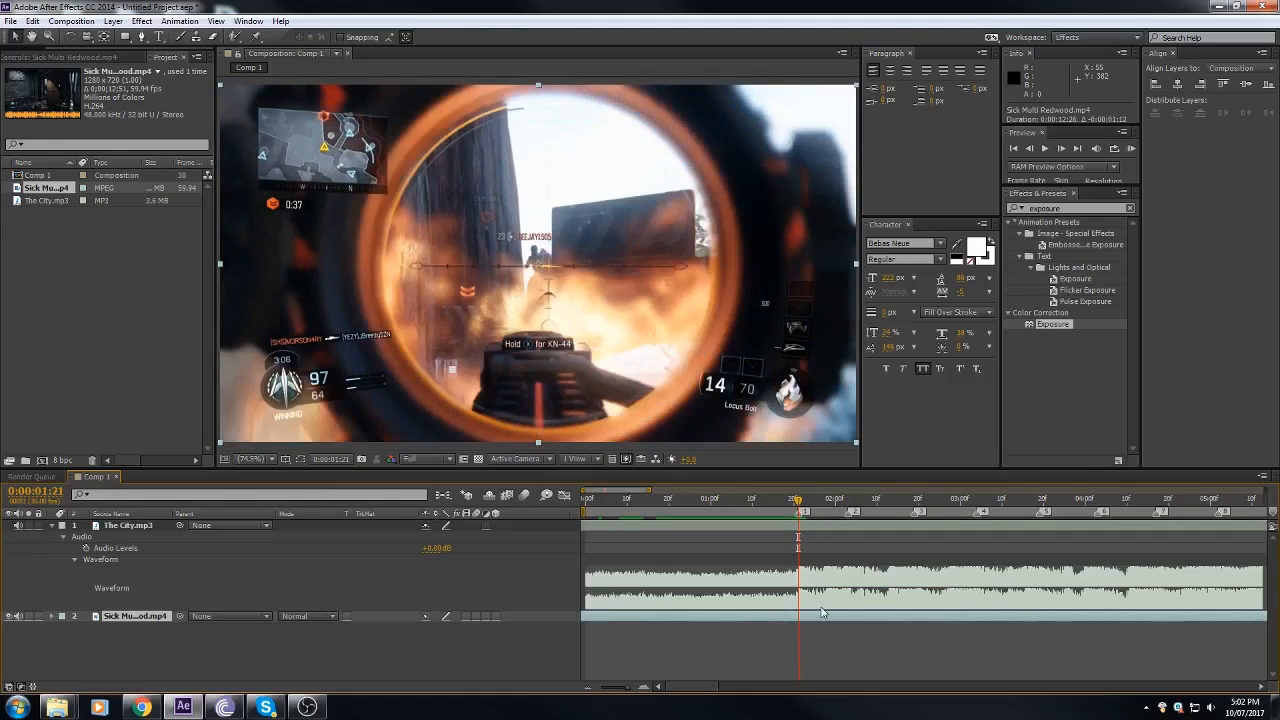
Step: Split the gameplay layer at marker 1, at 0:00:01:21
{"action": "key", "text": "ctrl+d"}
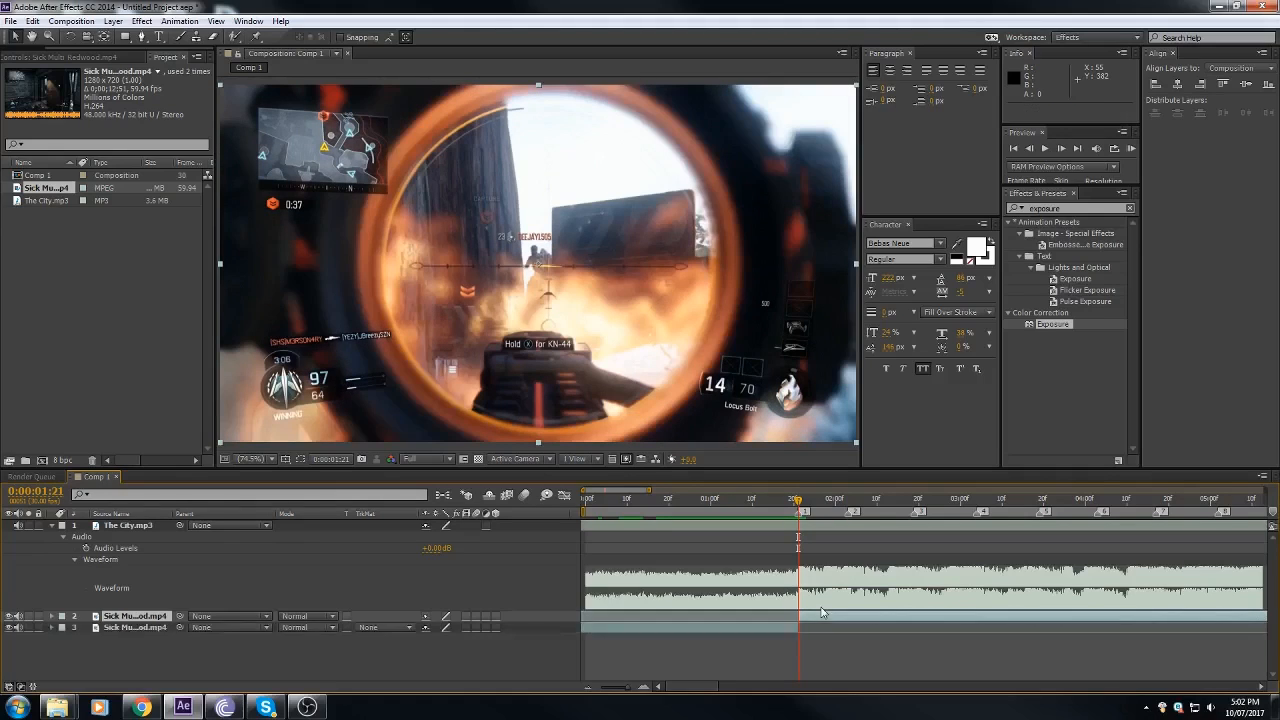
{"action": "key", "text": "ctrl+z"}
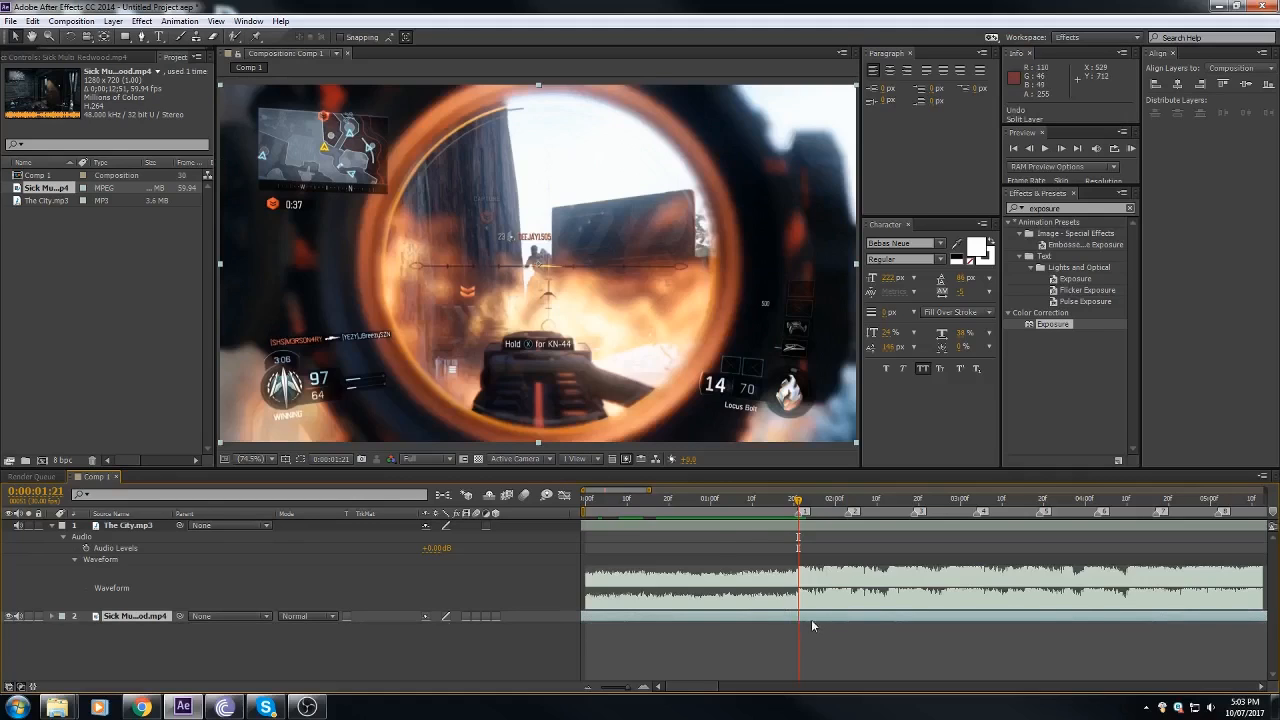
{"action": "left_click", "coordinate": [34, 21]}
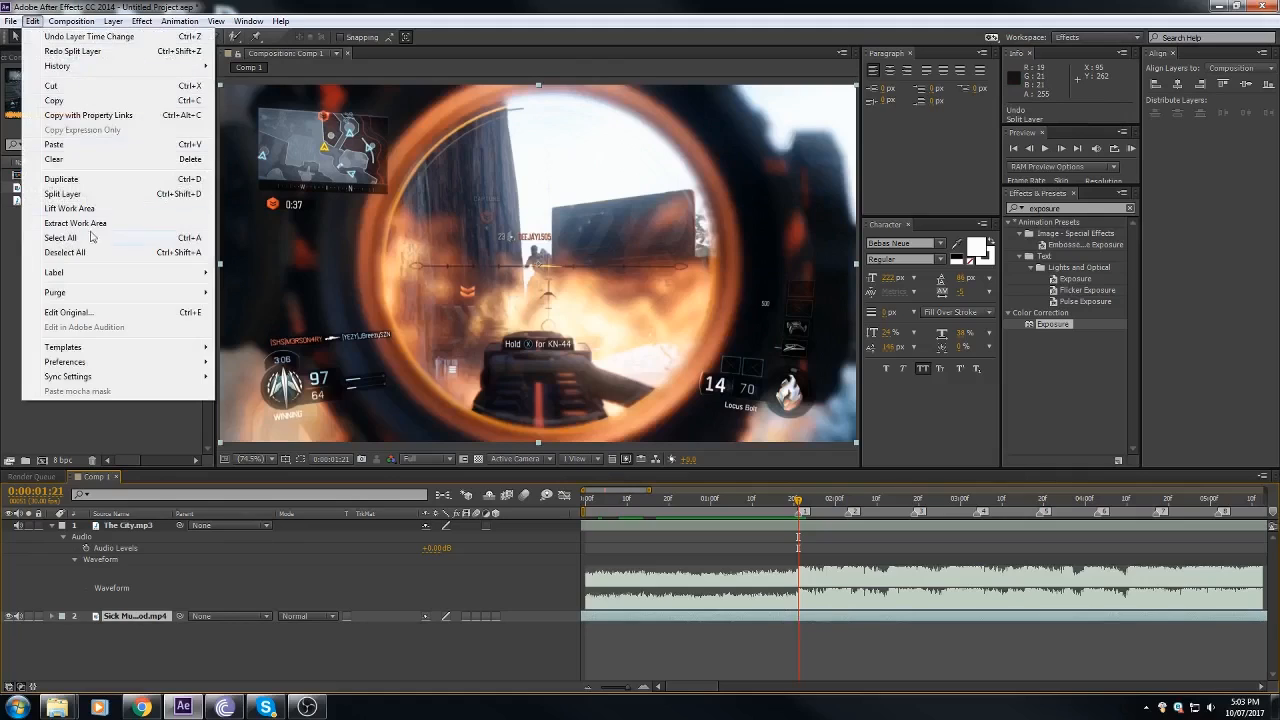
{"action": "left_click", "coordinate": [95, 197]}
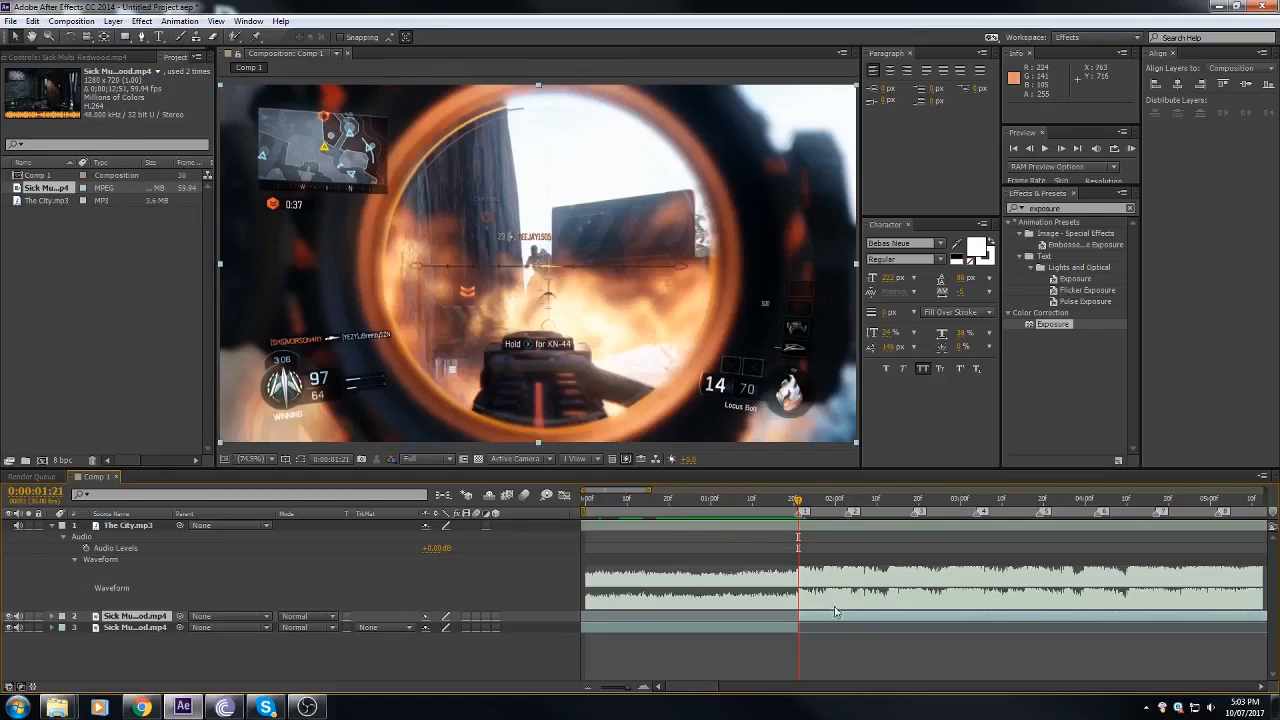
Step: Try to split the gameplay at the second shot, 0:00:02:21, and slide the later piece back to marker 3 at 0:00:02:19
{"action": "left_click_drag", "start_coordinate": [808, 510], "coordinate": [923, 501]}
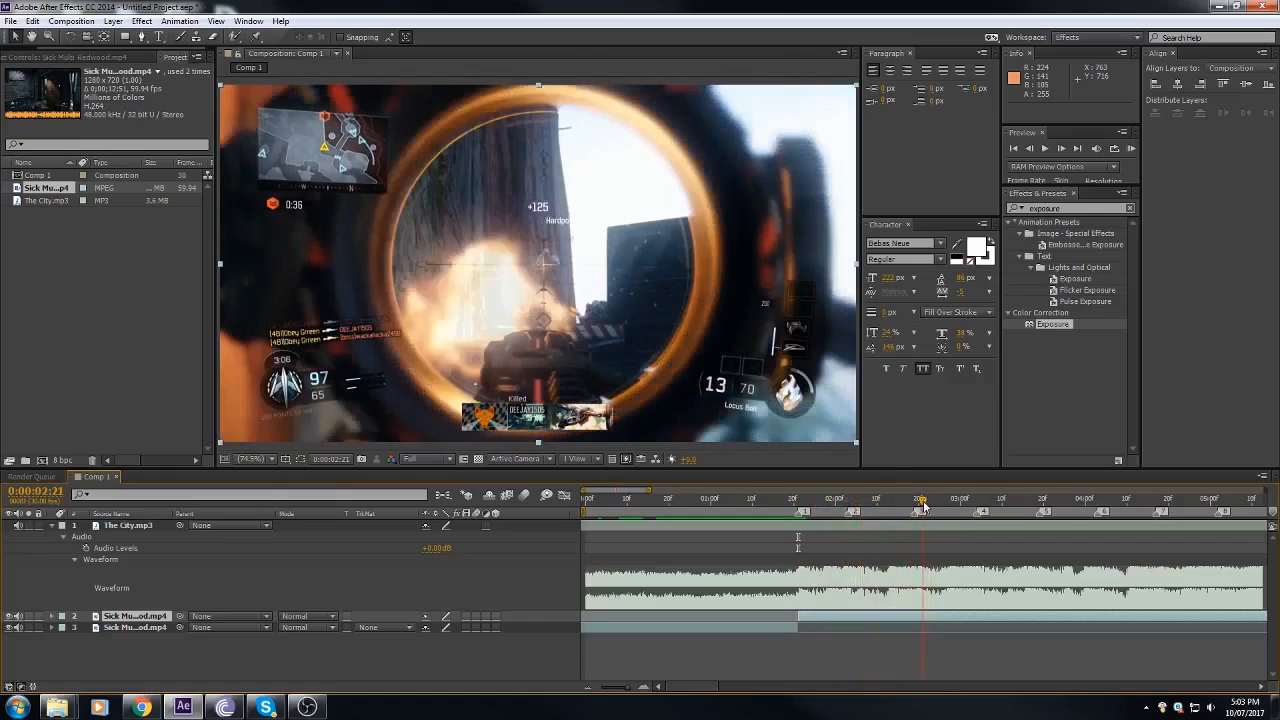
{"action": "key", "text": "ctrl+shift+d"}
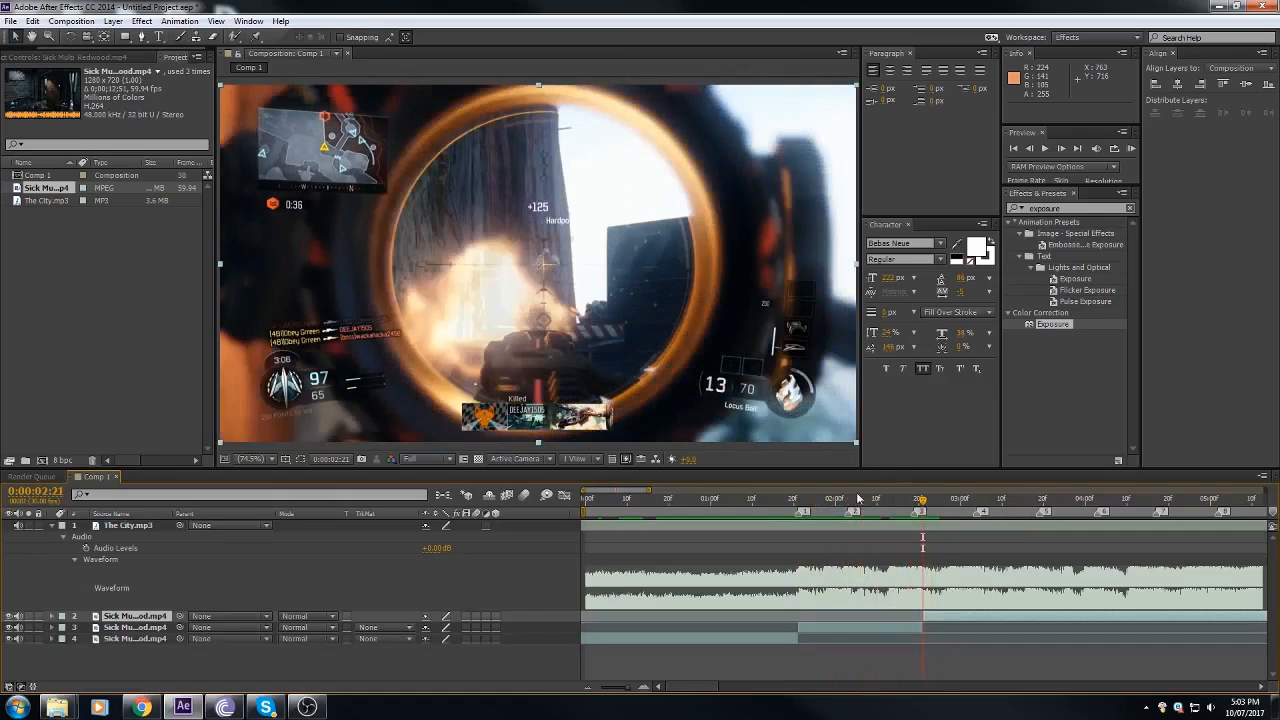
{"action": "left_click", "coordinate": [916, 502]}
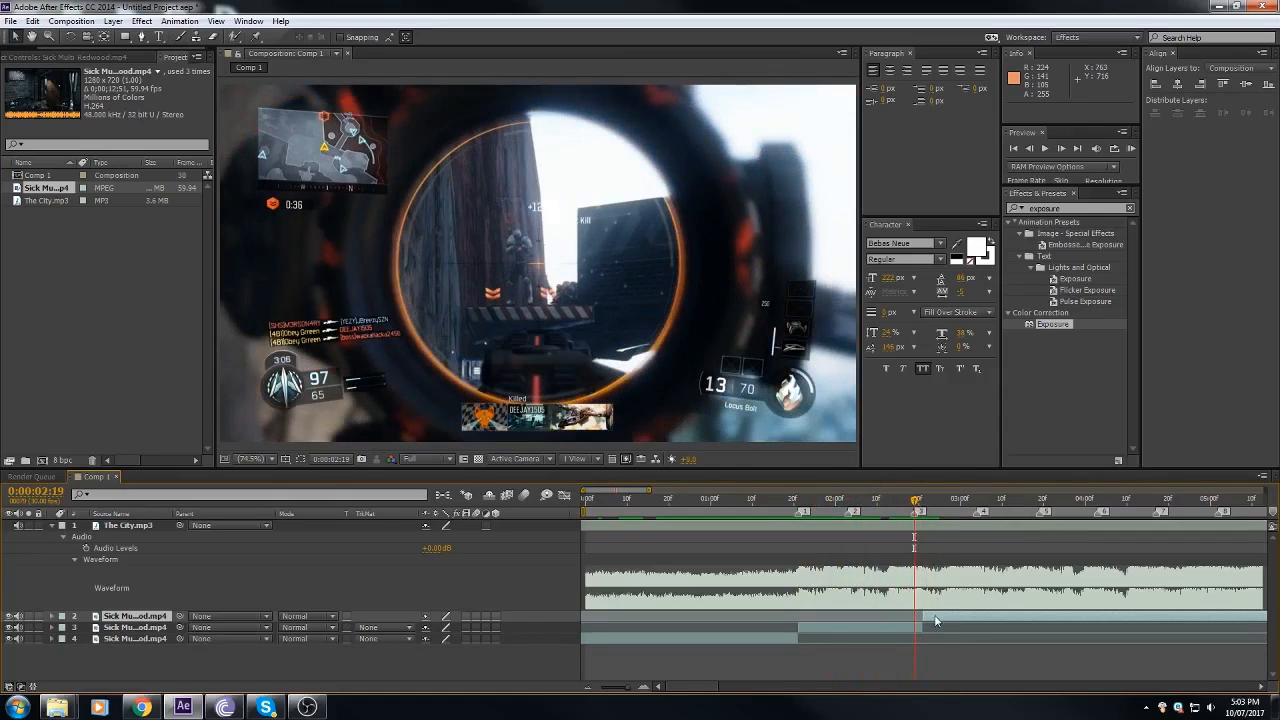
{"action": "left_click_drag", "start_coordinate": [935, 617], "coordinate": [917, 513]}
{"action": "key", "text": "ctrl+z"}
Step: Return the playhead to marker 1 at 0:00:01:21 and enable time remapping on the gameplay piece that starts there
{"action": "left_click", "coordinate": [803, 508]}
{"action": "left_click", "coordinate": [799, 508]}
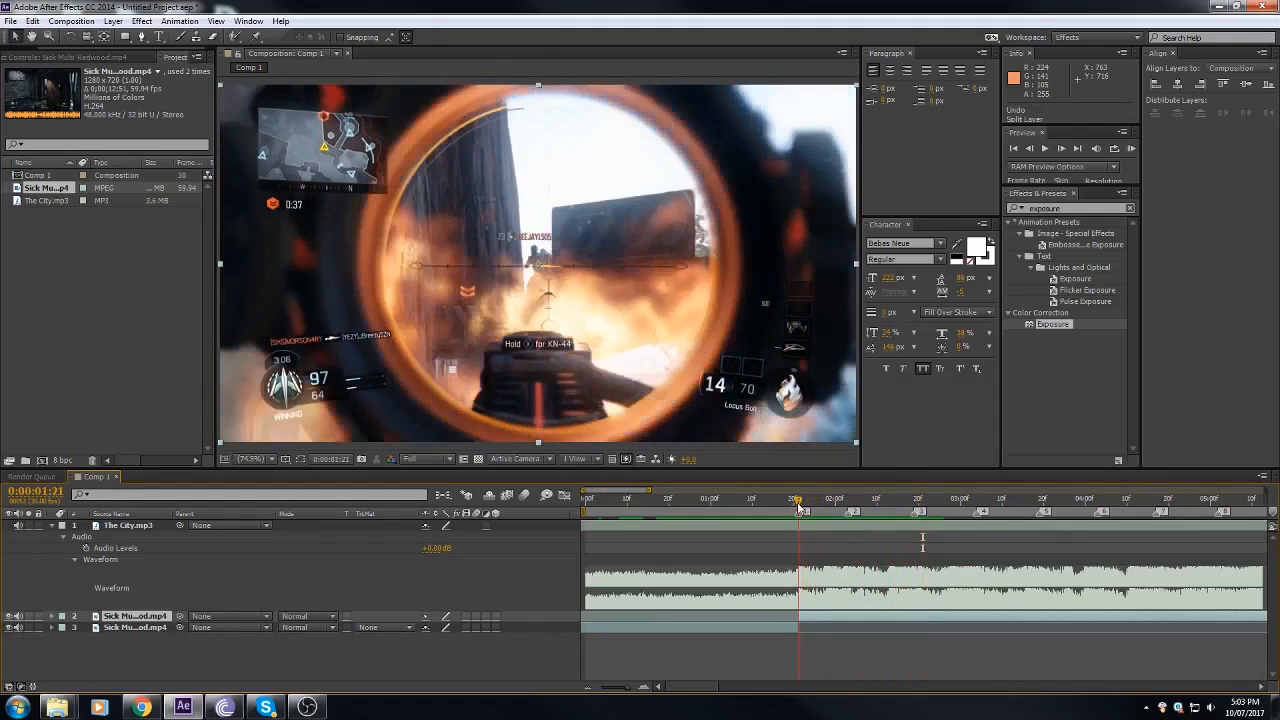
{"action": "right_click", "coordinate": [819, 618]}
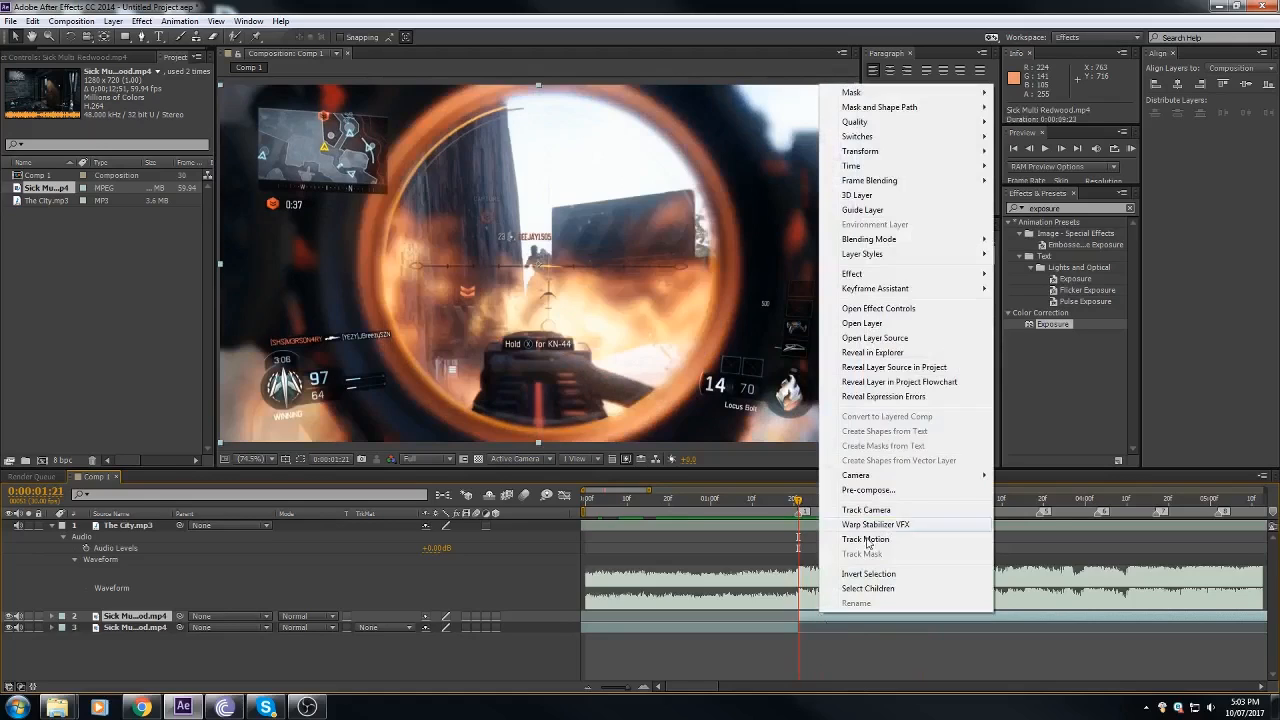
{"action": "mouse_move", "coordinate": [886, 166]}
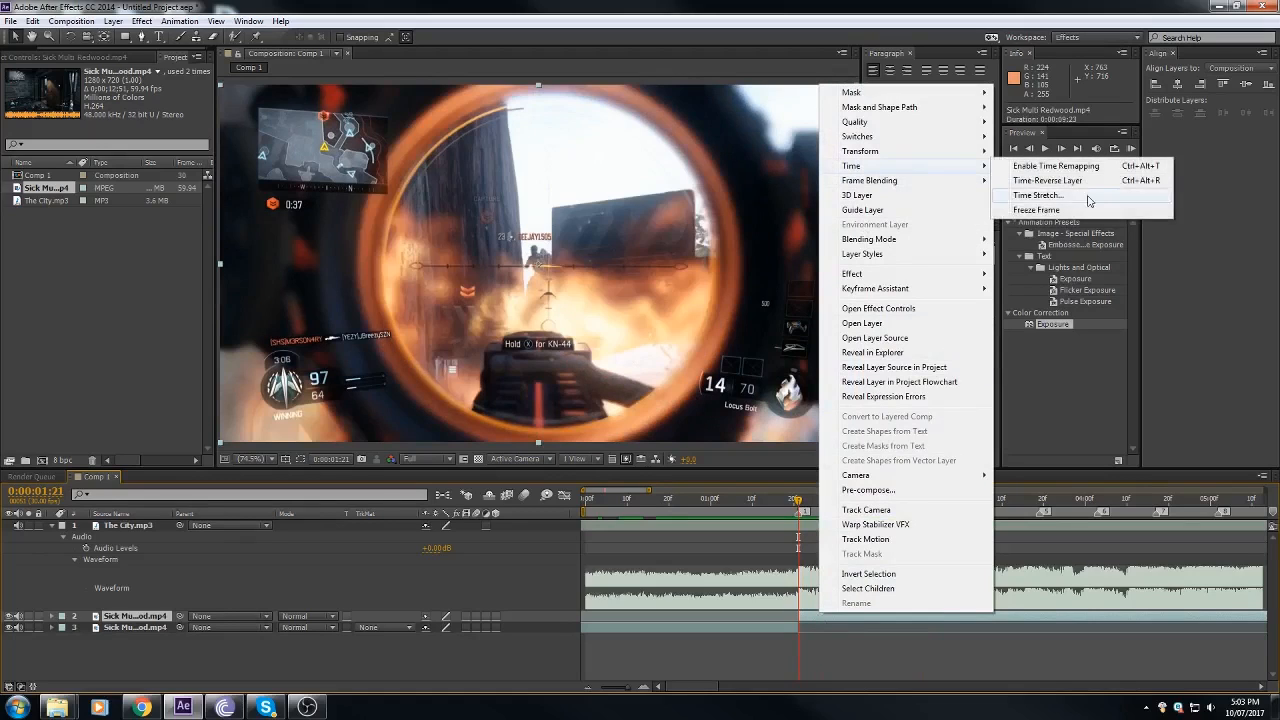
{"action": "left_click", "coordinate": [1083, 168]}
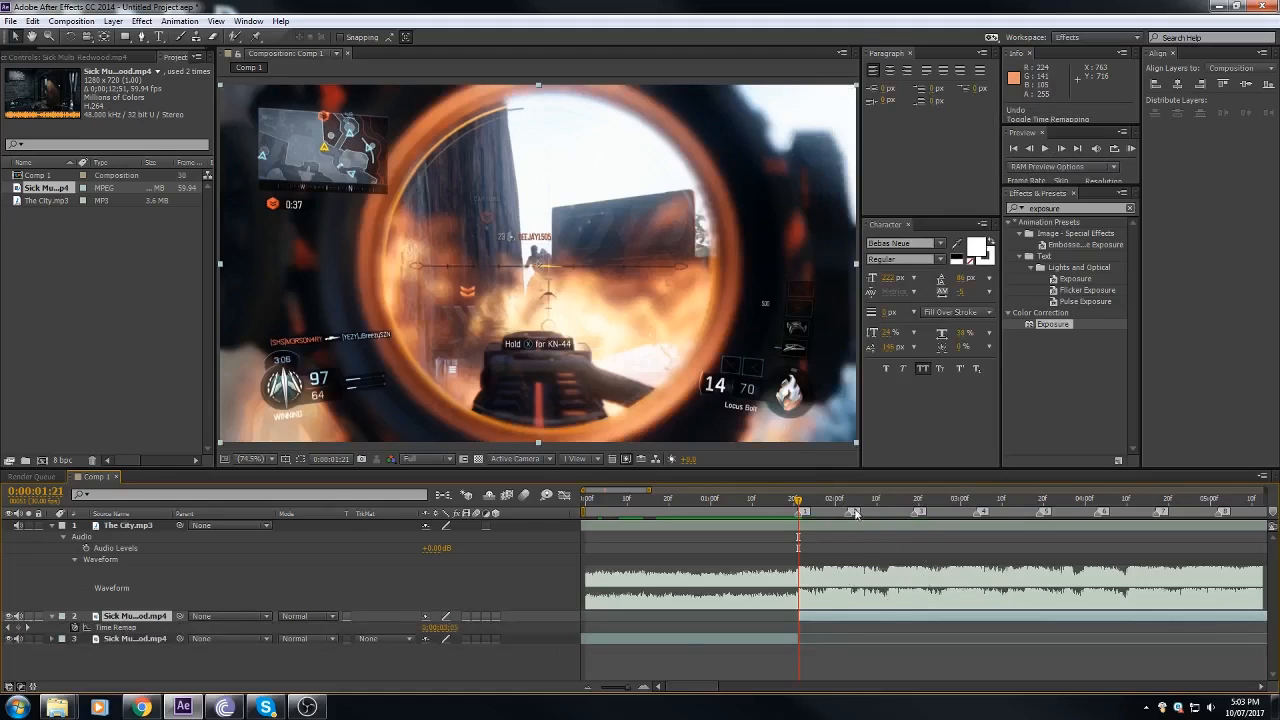
Step: Add a Time Remap keyframe to the second gameplay piece at 0:00:01:21
{"action": "mouse_move", "coordinate": [803, 513]}
{"action": "left_mouse_down"}
{"action": "mouse_move", "coordinate": [942, 505]}
{"action": "mouse_move", "coordinate": [790, 524]}
{"action": "left_mouse_up"}
{"action": "left_click_drag", "start_coordinate": [603, 692], "coordinate": [669, 696]}
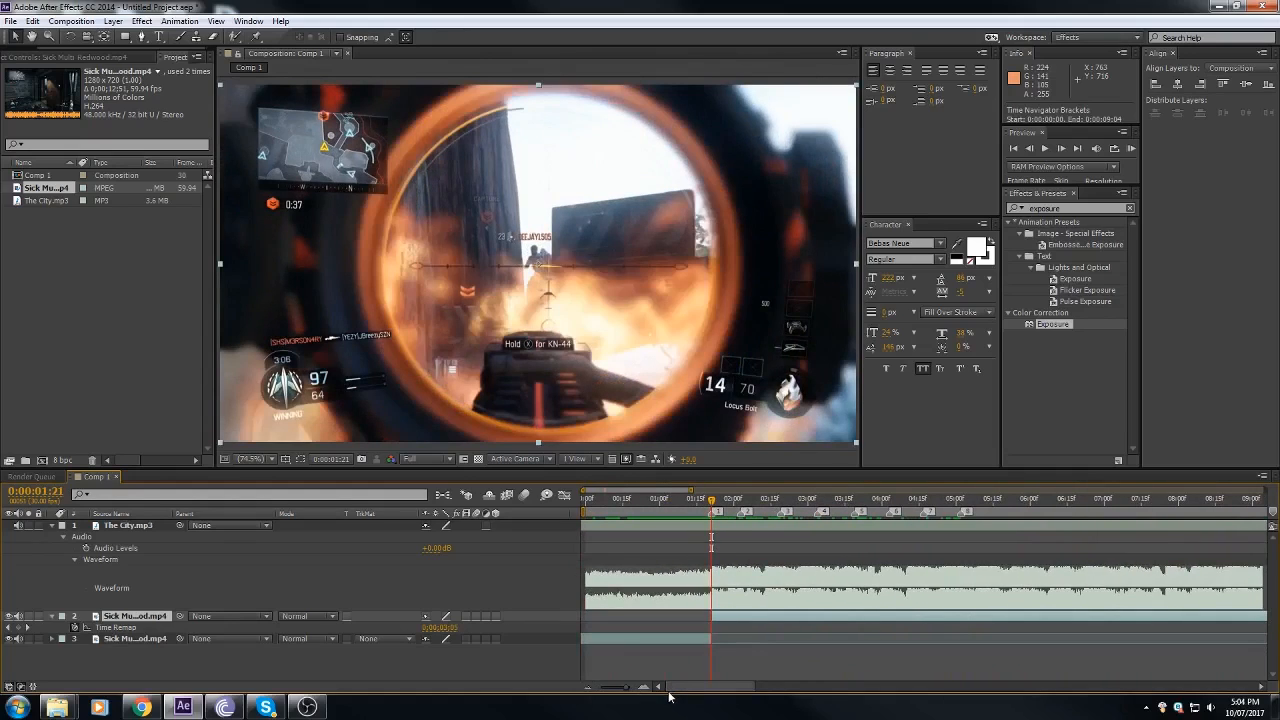
{"action": "left_click", "coordinate": [643, 688]}
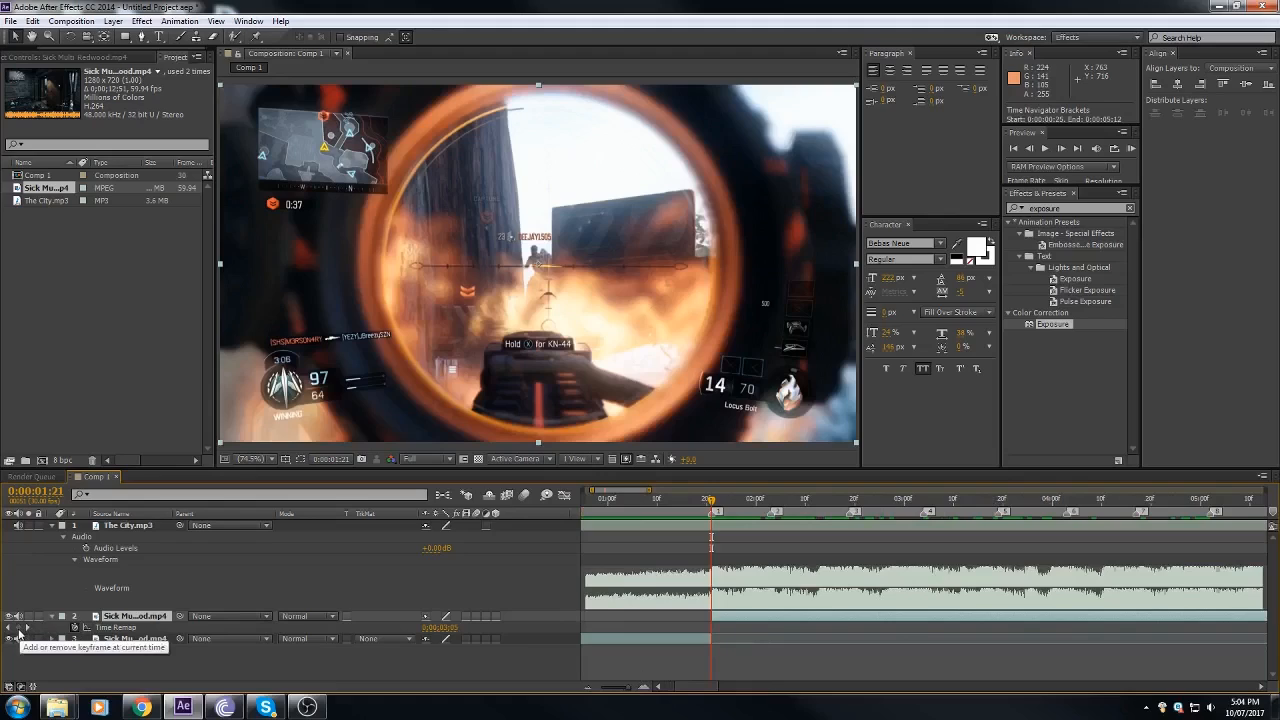
{"action": "left_click", "coordinate": [18, 628]}
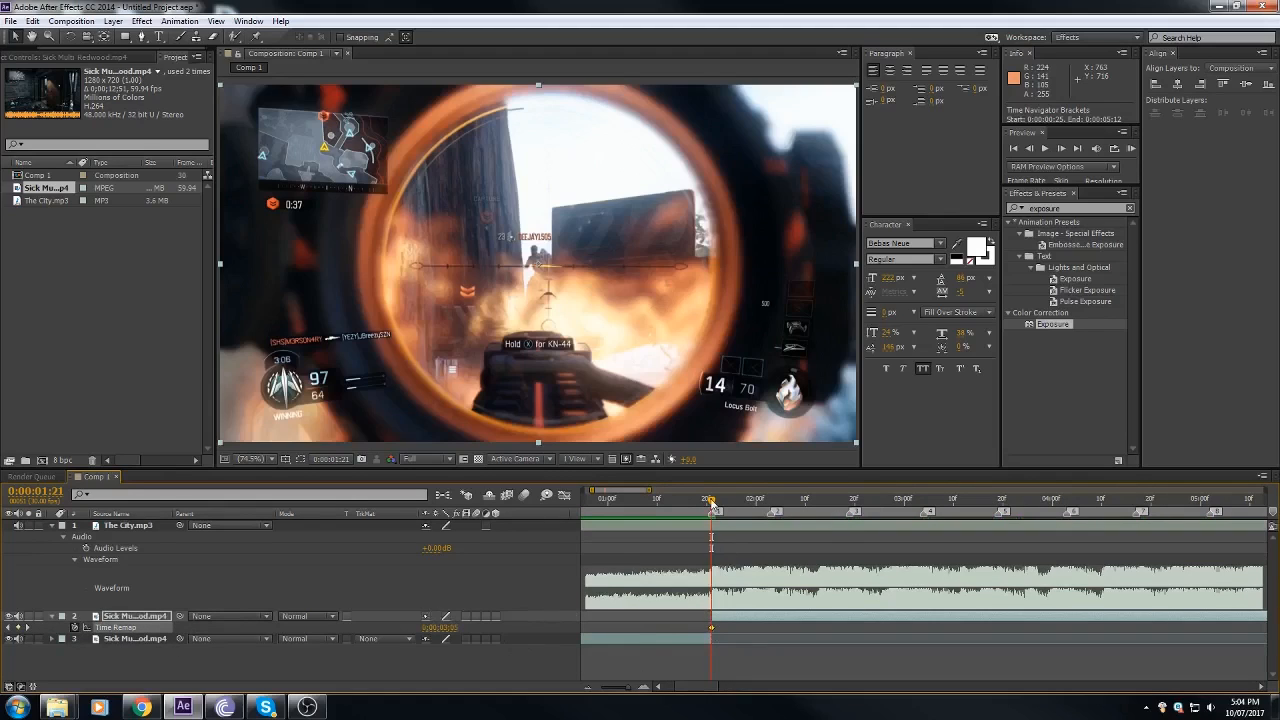
Step: Add a Time Remap keyframe at the second shot, 0:00:02:21, and move it back to marker 3 at 0:00:02:19
{"action": "left_click_drag", "start_coordinate": [711, 502], "coordinate": [723, 525]}
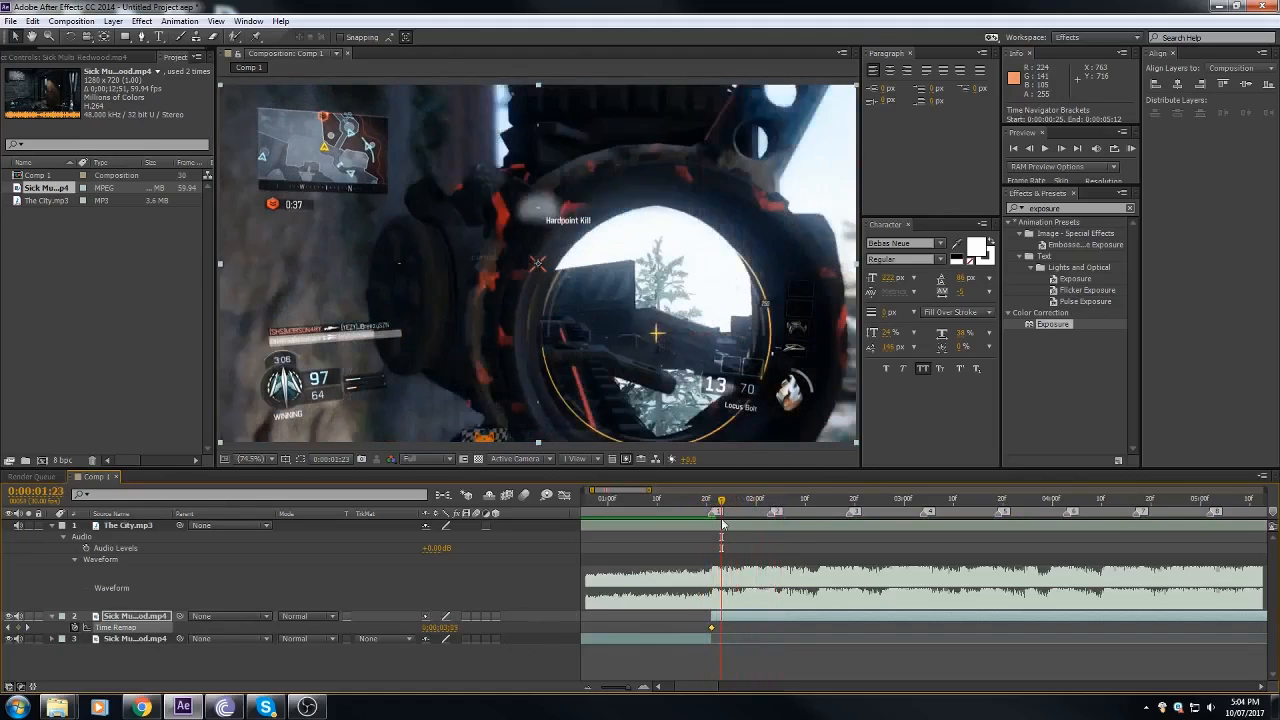
{"action": "key", "text": "KP_Decimal"}
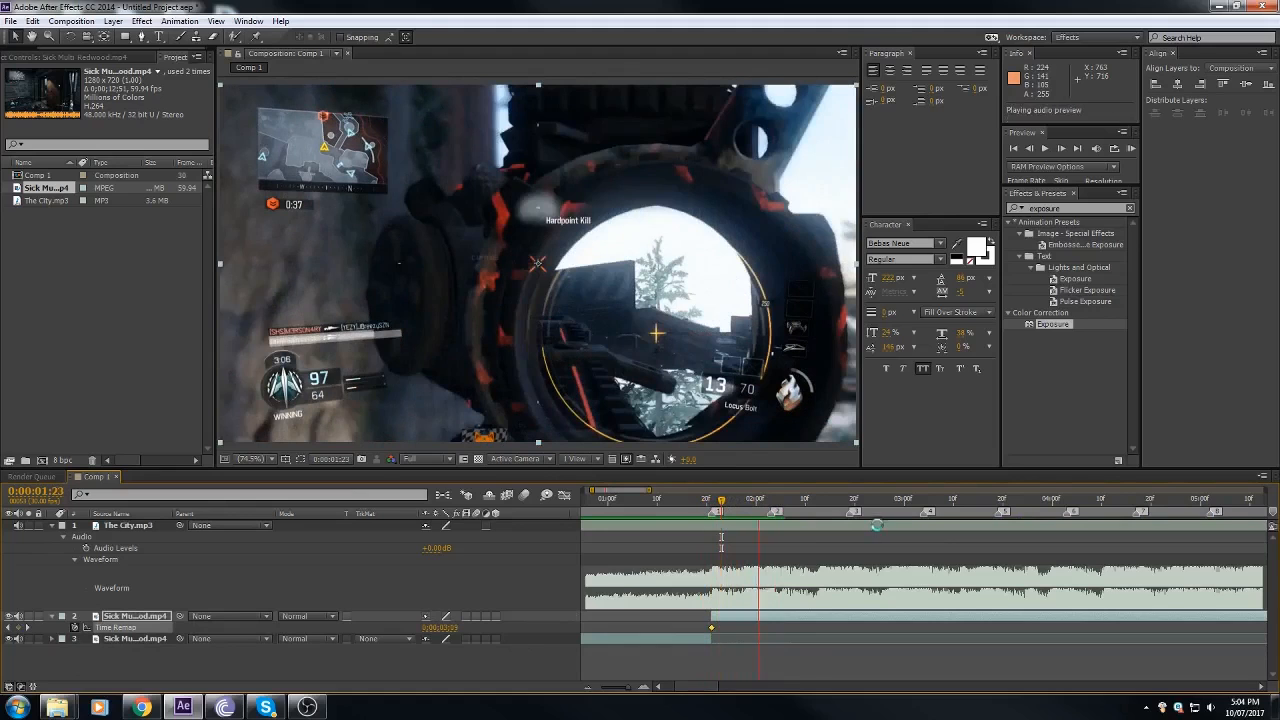
{"action": "left_click", "coordinate": [851, 501]}
{"action": "key", "text": "KP_Decimal"}
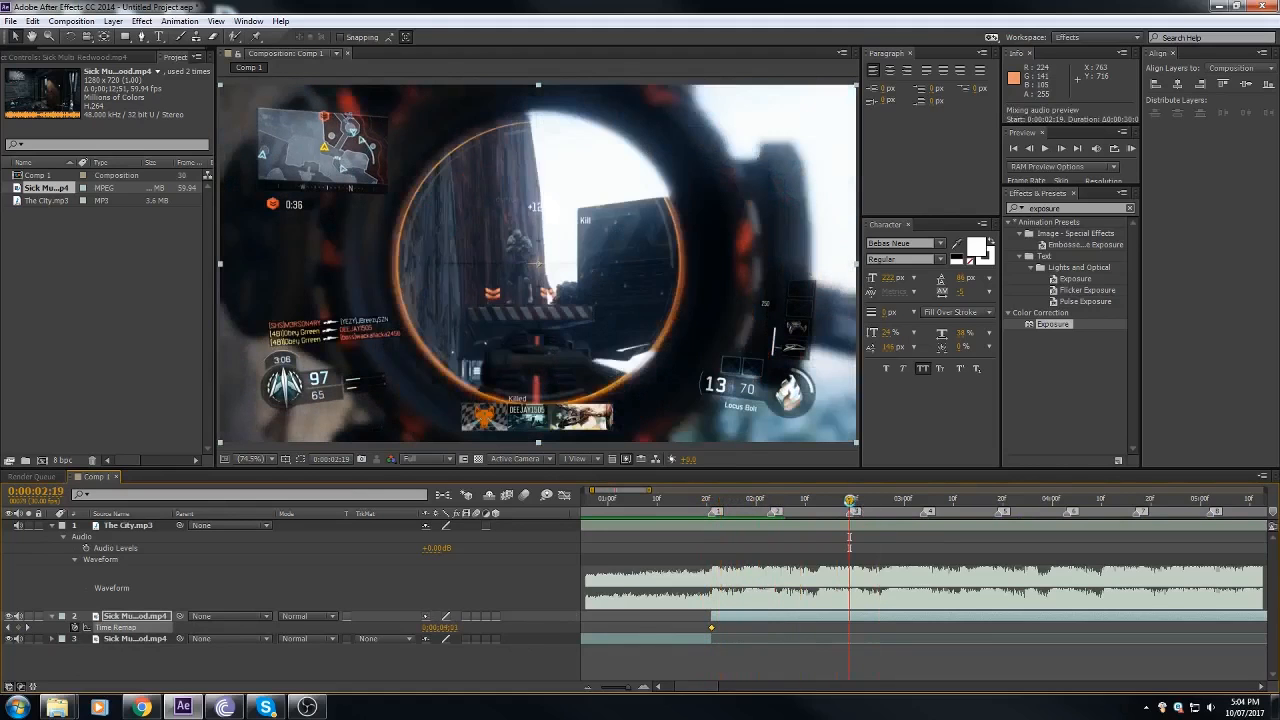
{"action": "left_click", "coordinate": [758, 503]}
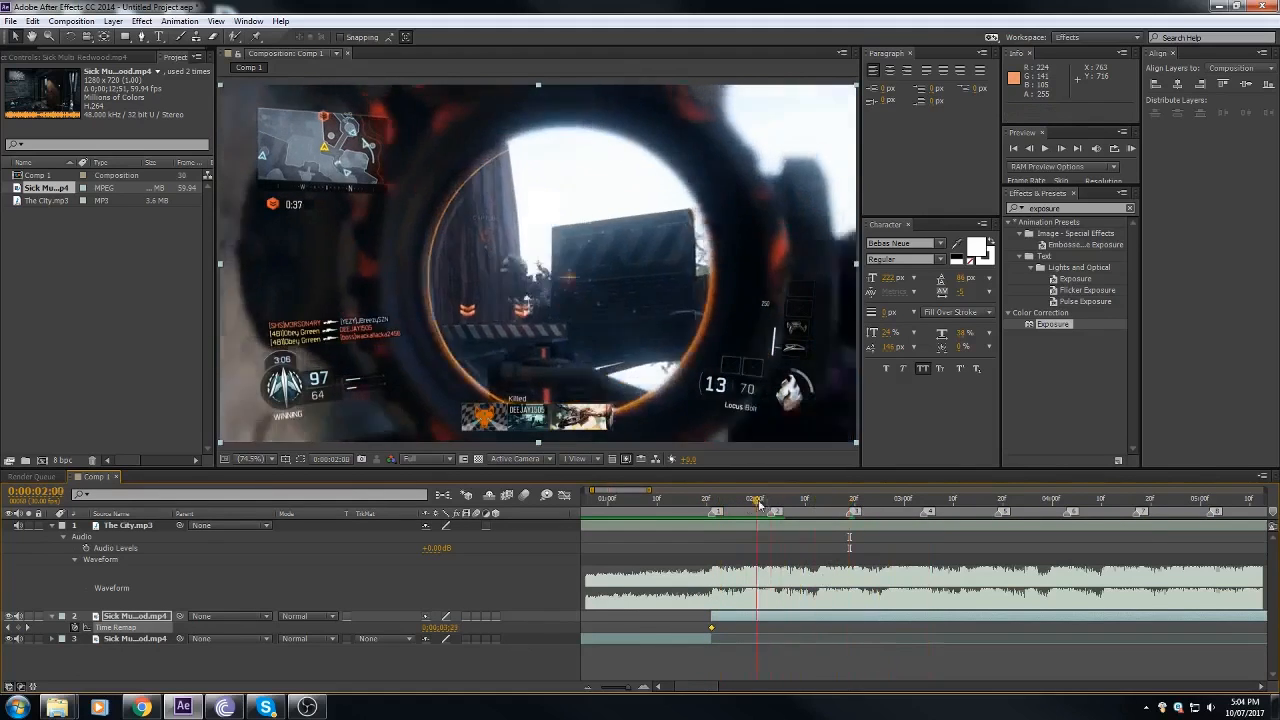
{"action": "left_click_drag", "start_coordinate": [758, 503], "coordinate": [862, 521]}
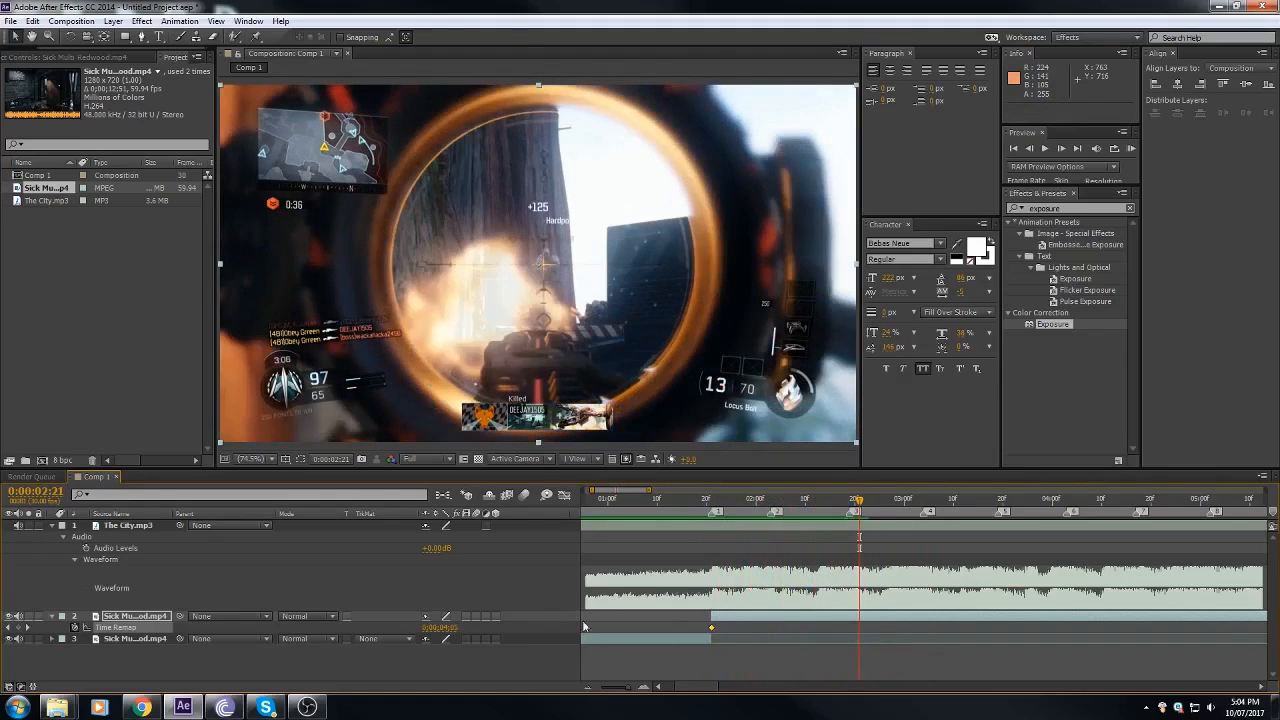
{"action": "left_click", "coordinate": [851, 504]}
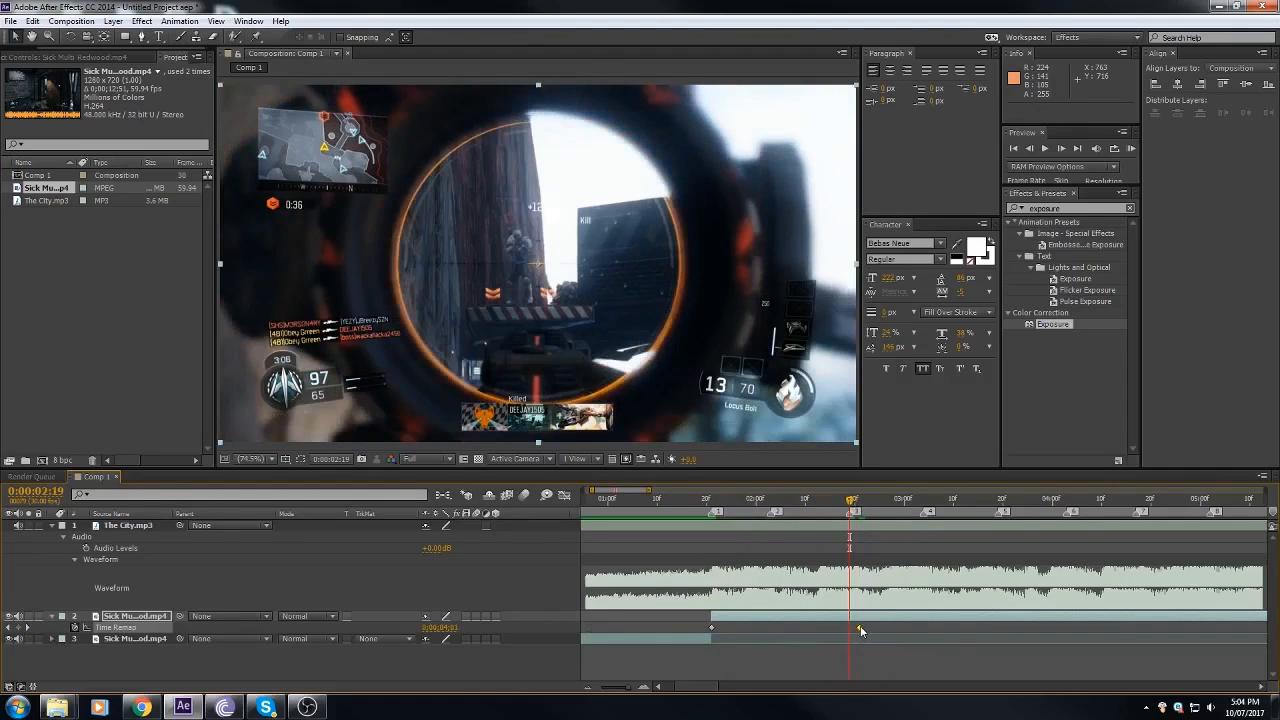
{"action": "left_click_drag", "start_coordinate": [860, 629], "coordinate": [855, 629]}
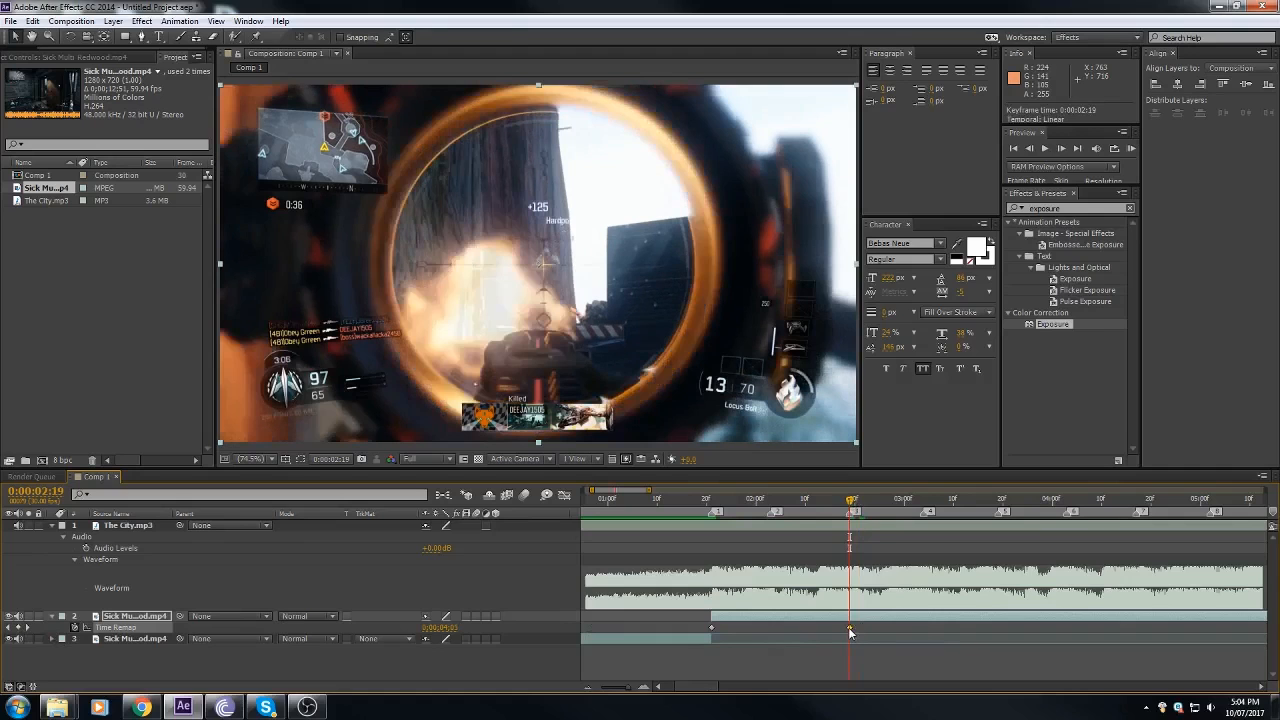
Step: Add a Time Remap keyframe at the third shot, 0:00:03:21, and move it back to marker 5 at 0:00:03:19
{"action": "left_click_drag", "start_coordinate": [706, 499], "coordinate": [771, 524]}
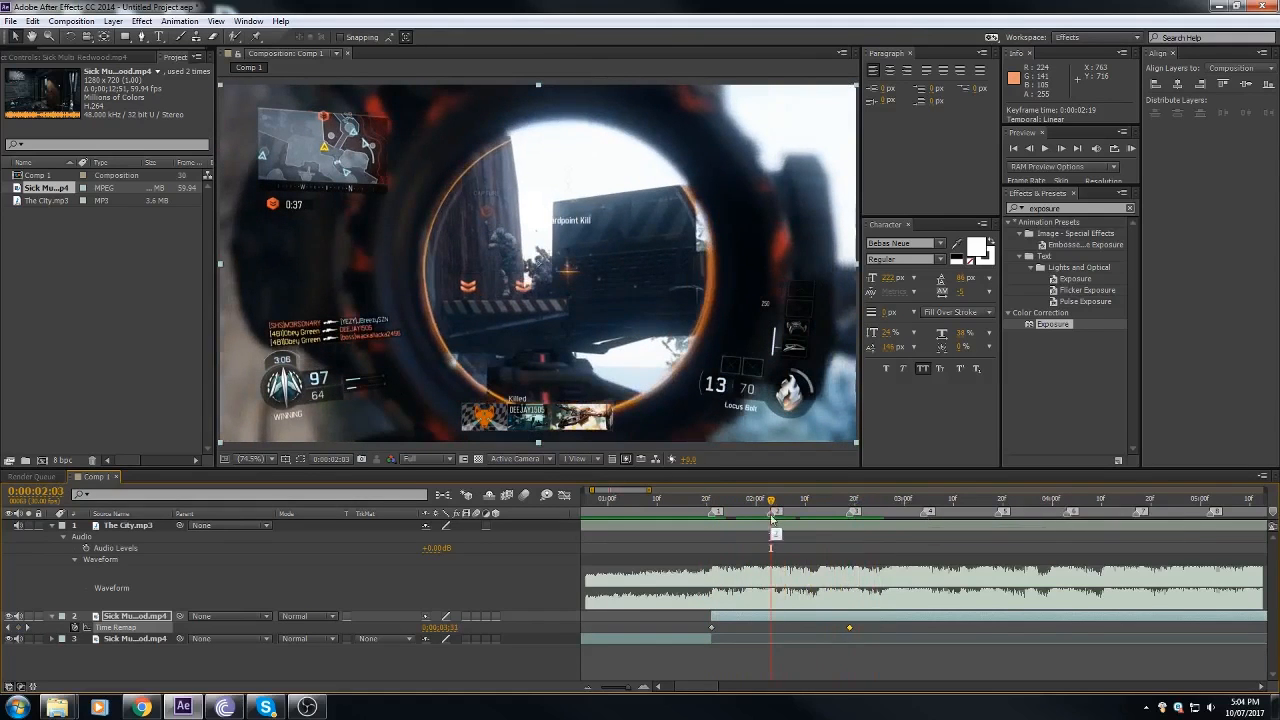
{"action": "left_click_drag", "start_coordinate": [771, 505], "coordinate": [1006, 537]}
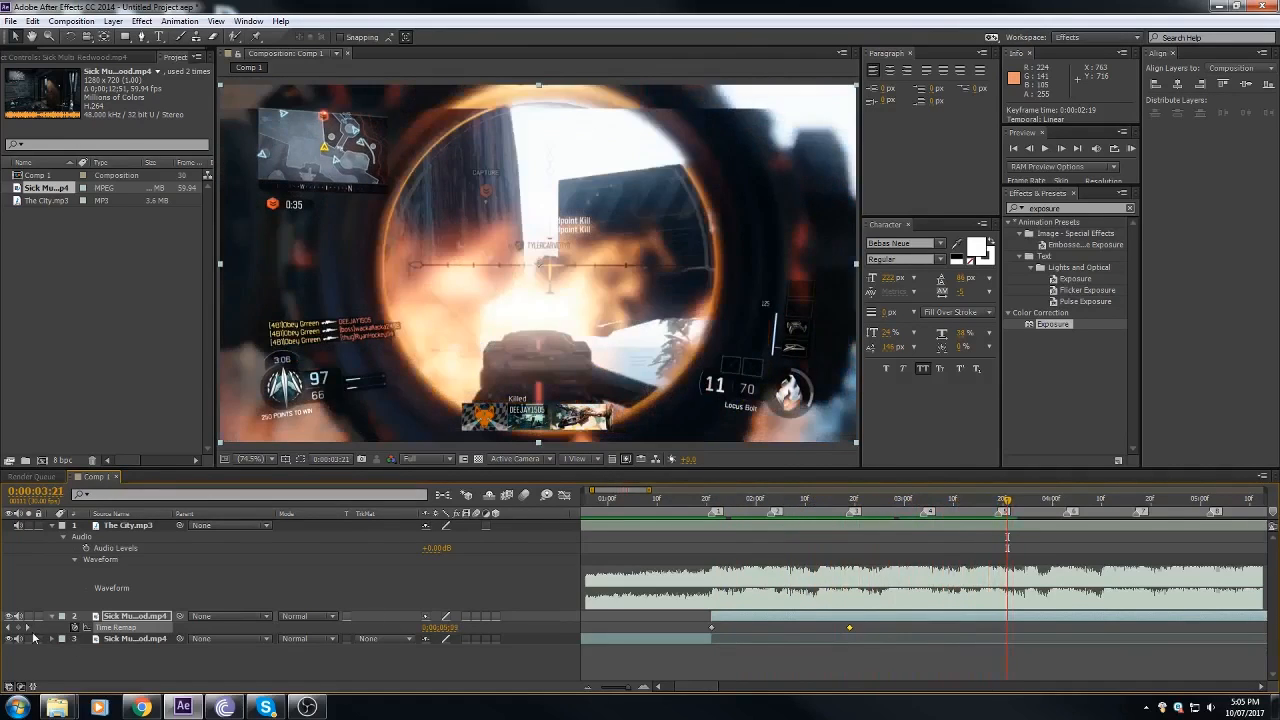
{"action": "left_click", "coordinate": [1001, 499]}
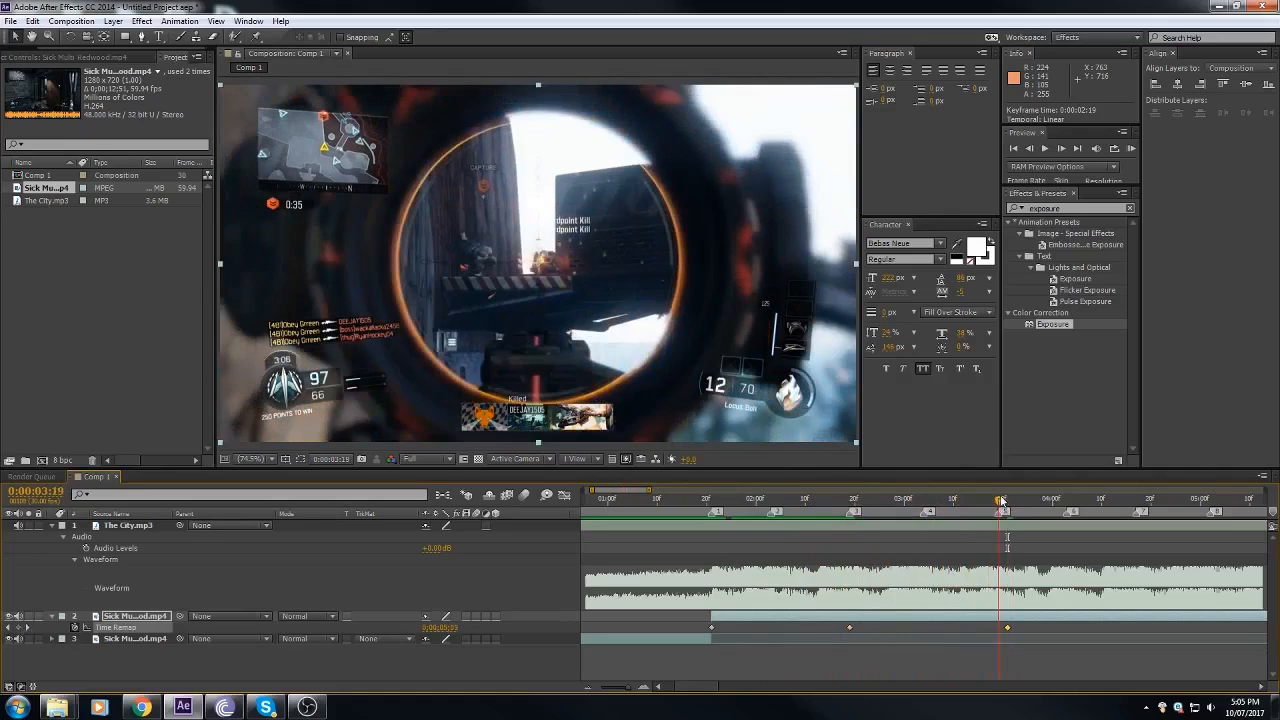
{"action": "left_click_drag", "start_coordinate": [1009, 630], "coordinate": [999, 630]}
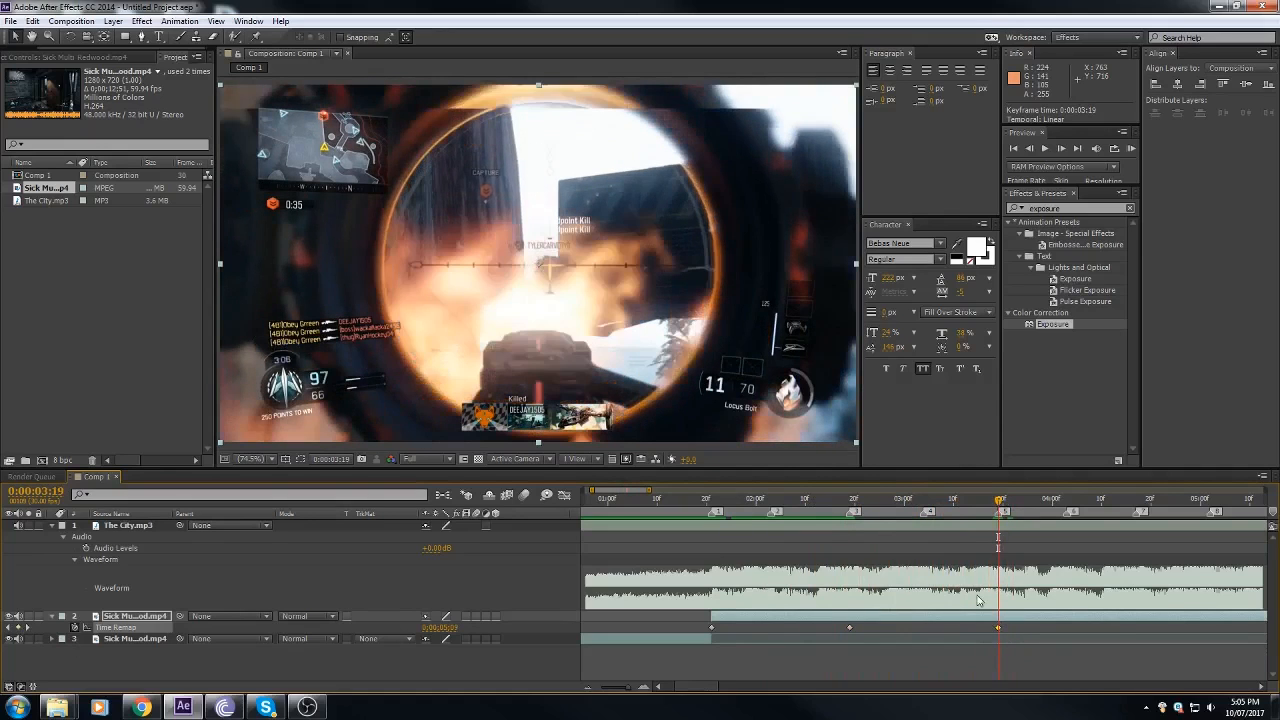
Step: Add a Time Remap keyframe at 0:00:04:08, move it to marker 7 at 0:00:04:17, and trim the second gameplay piece's end there
{"action": "left_click_drag", "start_coordinate": [1025, 511], "coordinate": [1091, 516]}
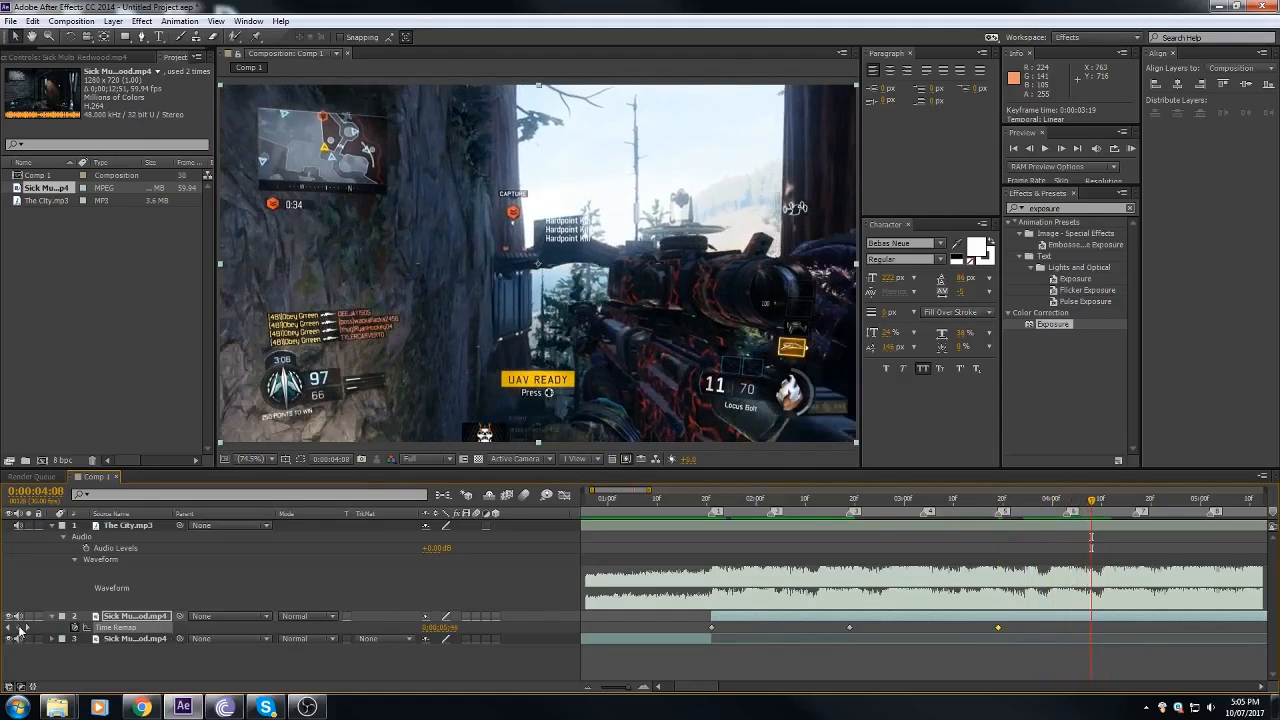
{"action": "left_click", "coordinate": [1137, 502]}
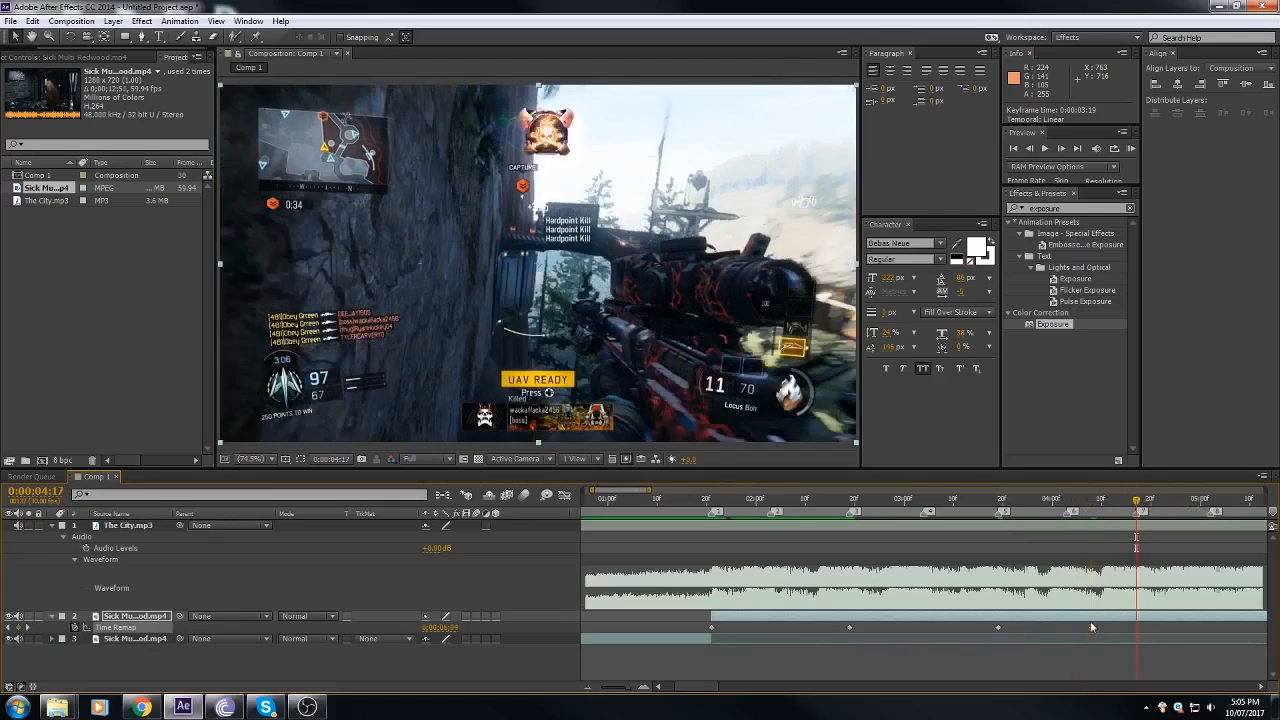
{"action": "left_click_drag", "start_coordinate": [1091, 627], "coordinate": [1136, 627]}
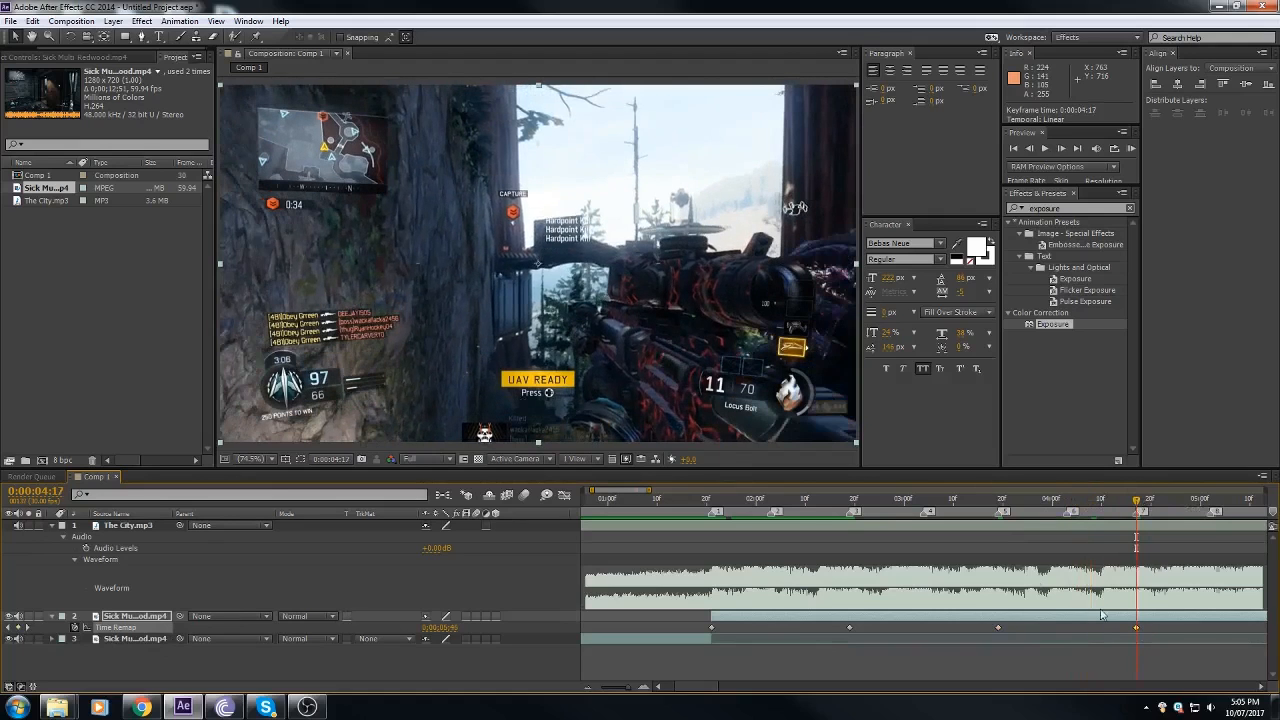
{"action": "mouse_move", "coordinate": [712, 503]}
{"action": "left_mouse_down"}
{"action": "mouse_move", "coordinate": [1117, 515]}
{"action": "mouse_move", "coordinate": [1134, 518]}
{"action": "mouse_move", "coordinate": [1137, 541]}
{"action": "left_mouse_up"}
{"action": "left_click", "coordinate": [1118, 571]}
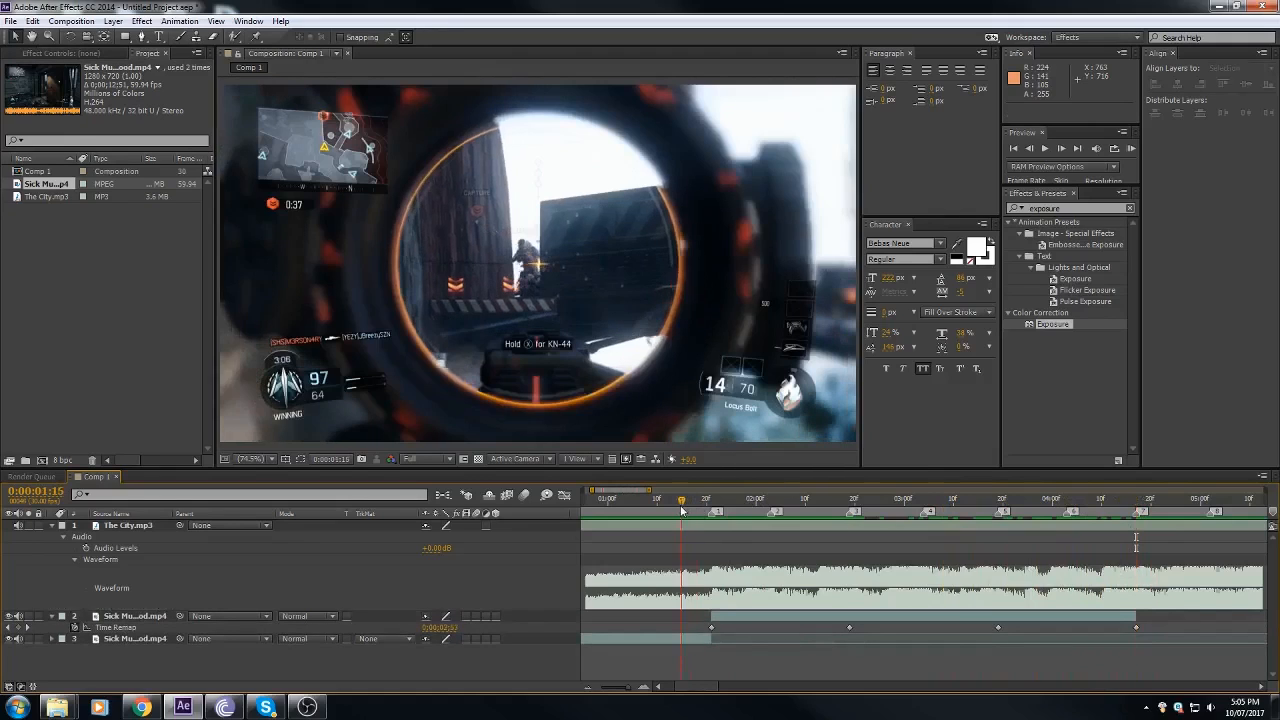
Step: Preview the remapped shots against the beat from 0:00:01:14
{"action": "left_click", "coordinate": [677, 500]}
{"action": "left_click", "coordinate": [1130, 148]}
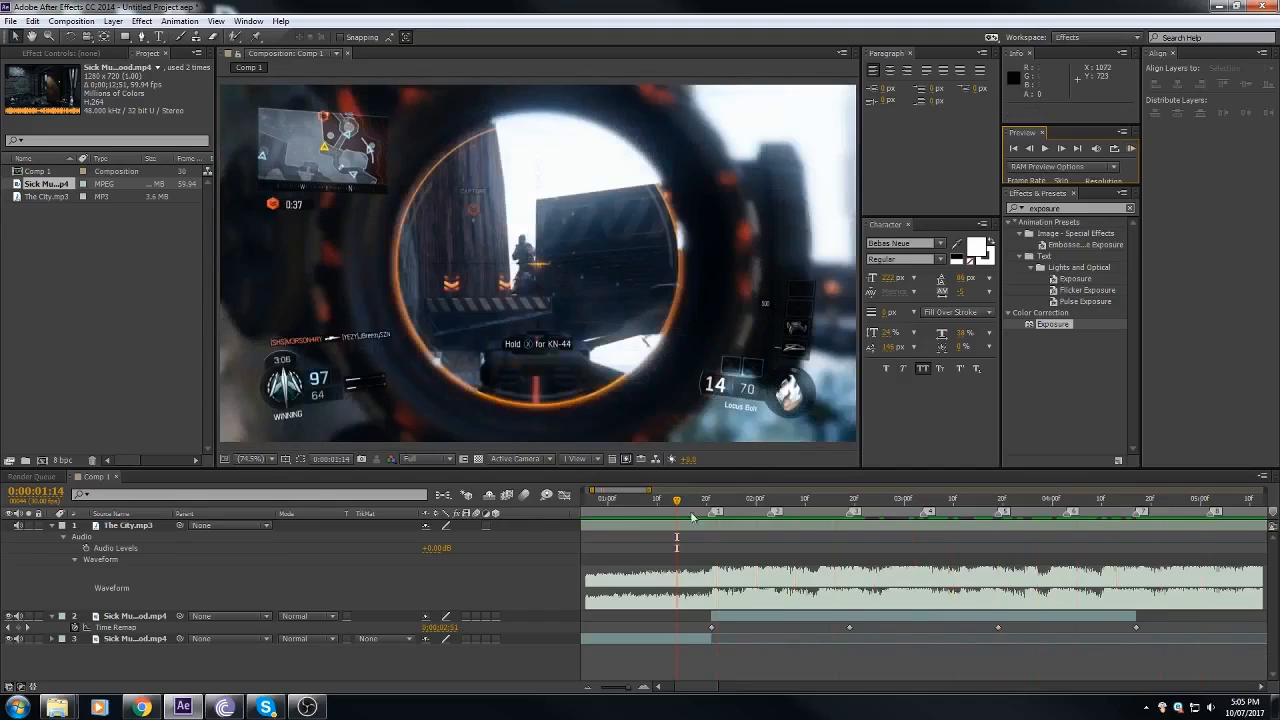
{"action": "left_click_drag", "start_coordinate": [690, 512], "coordinate": [703, 540]}
Step: Add an Audio Levels keyframe to the song The City.mp3 at 0:00:00:00 and set it to -48 dB
{"action": "left_click", "coordinate": [589, 688]}
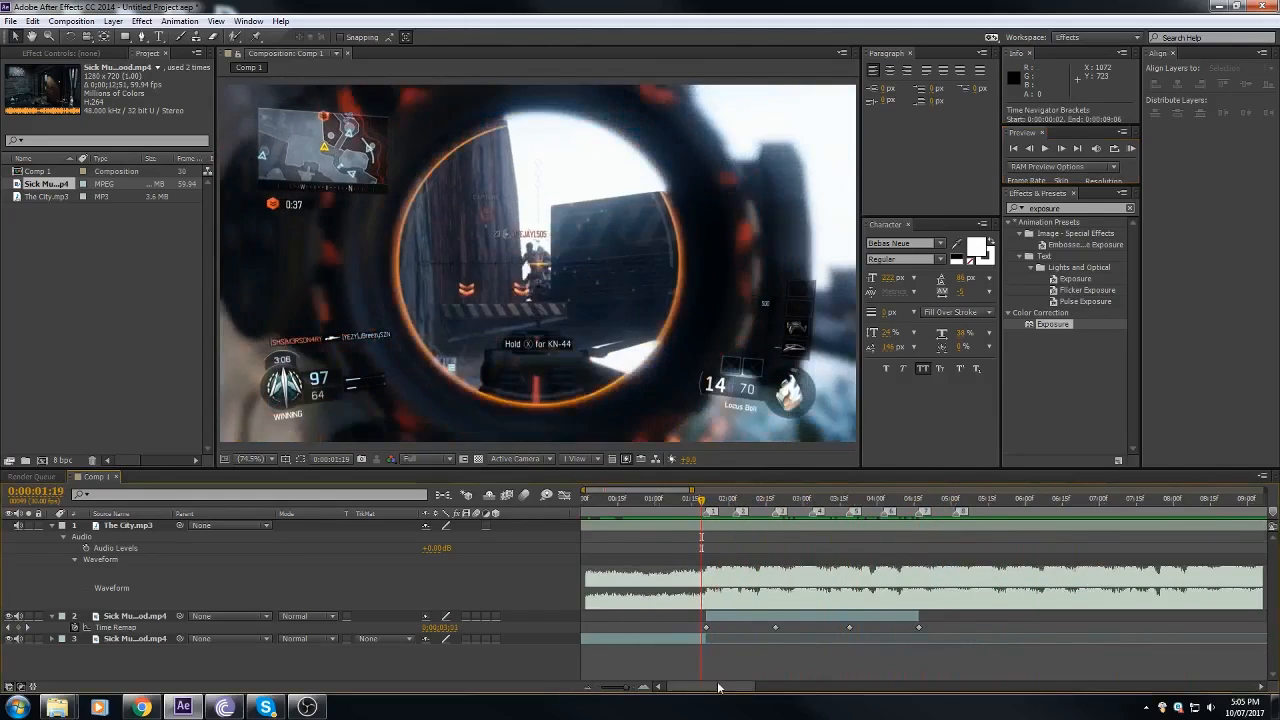
{"action": "left_click_drag", "start_coordinate": [716, 688], "coordinate": [707, 688]}
{"action": "left_click_drag", "start_coordinate": [691, 510], "coordinate": [573, 538]}
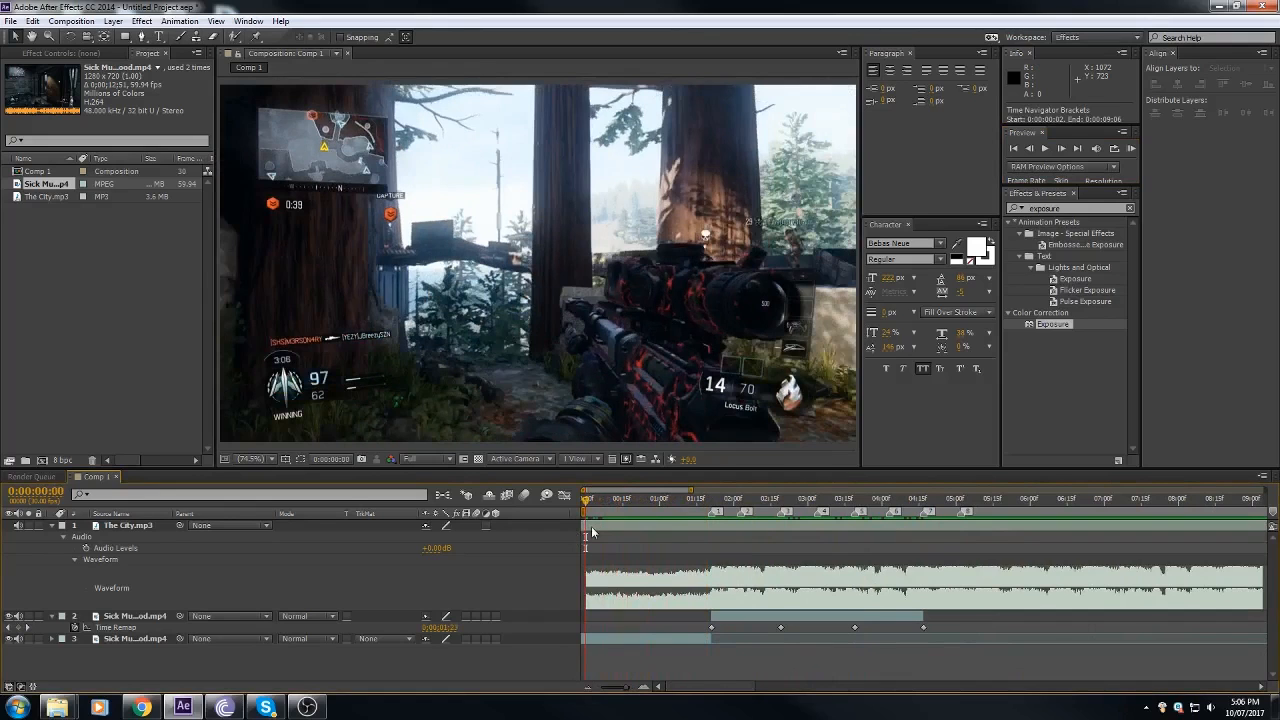
{"action": "left_click", "coordinate": [589, 500]}
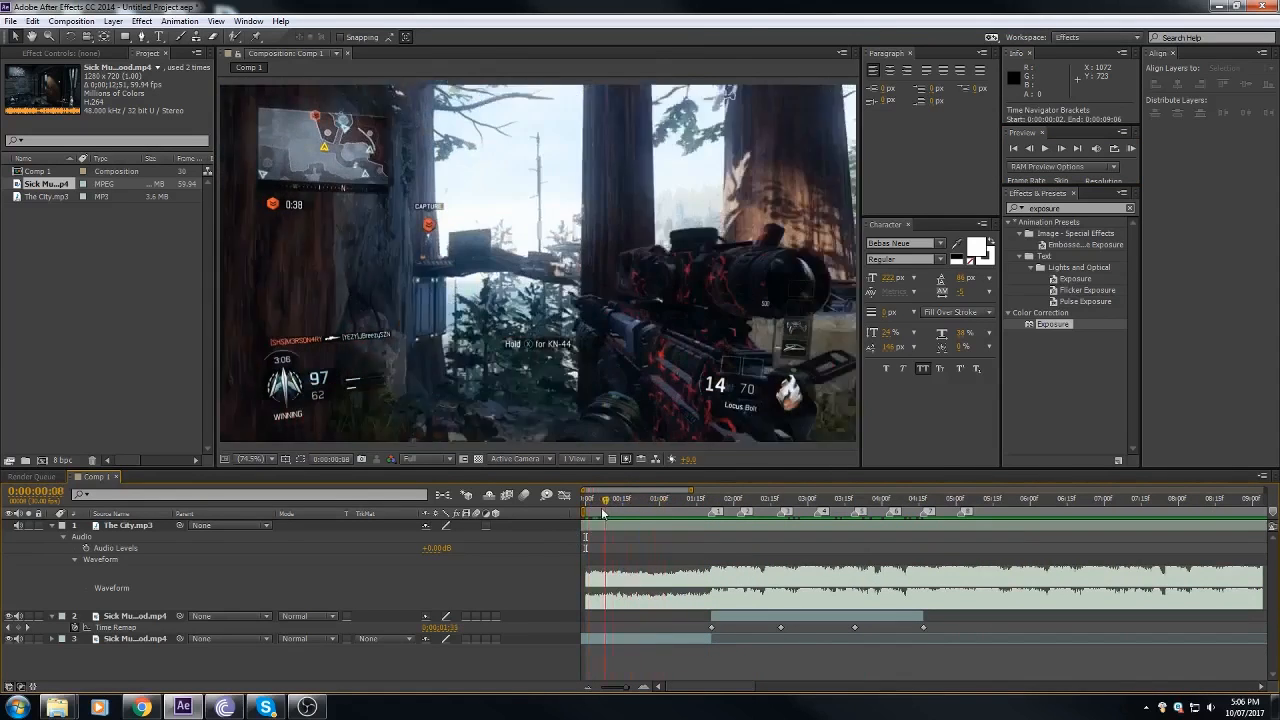
{"action": "left_click", "coordinate": [593, 532]}
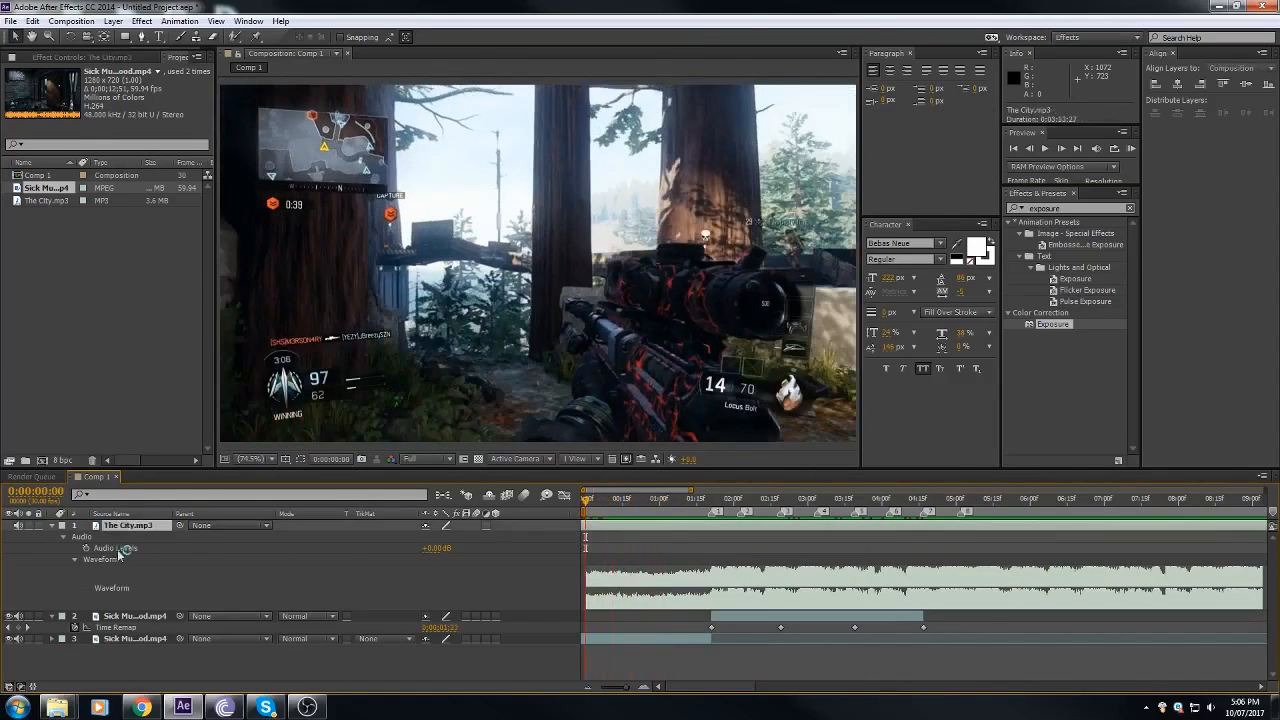
{"action": "left_click", "coordinate": [53, 527]}
{"action": "left_click", "coordinate": [53, 527]}
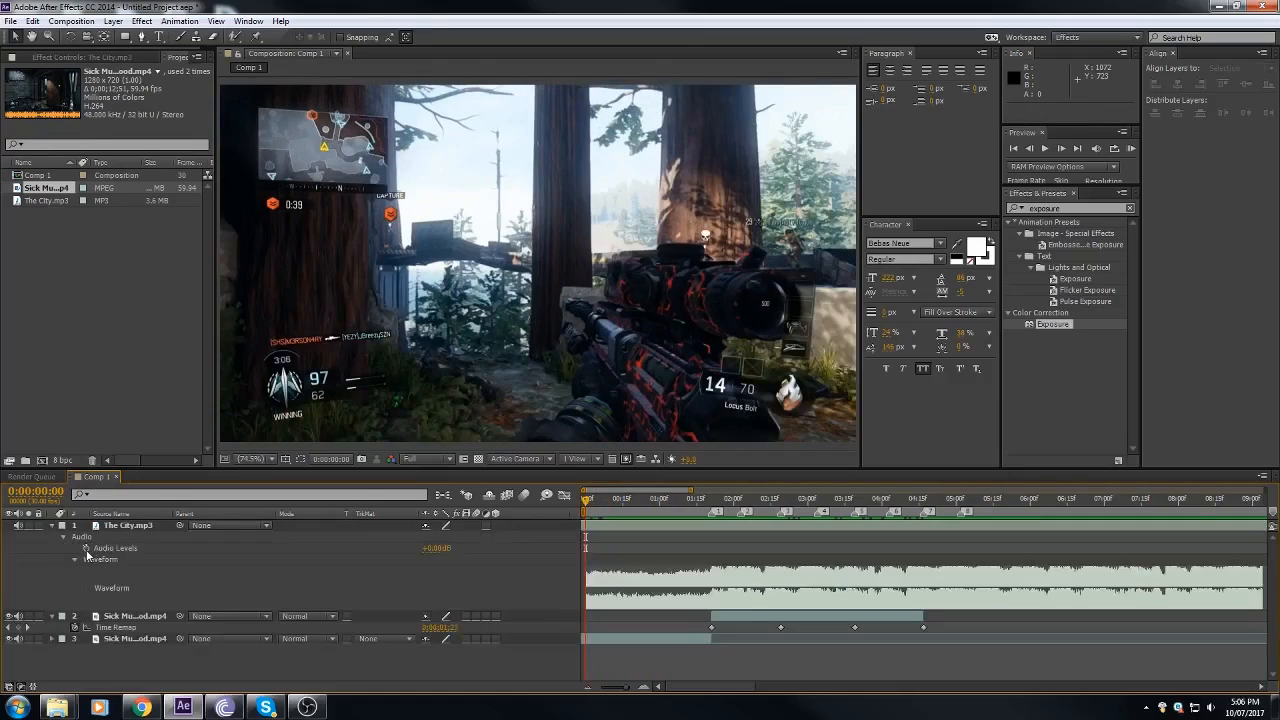
{"action": "left_click", "coordinate": [86, 549]}
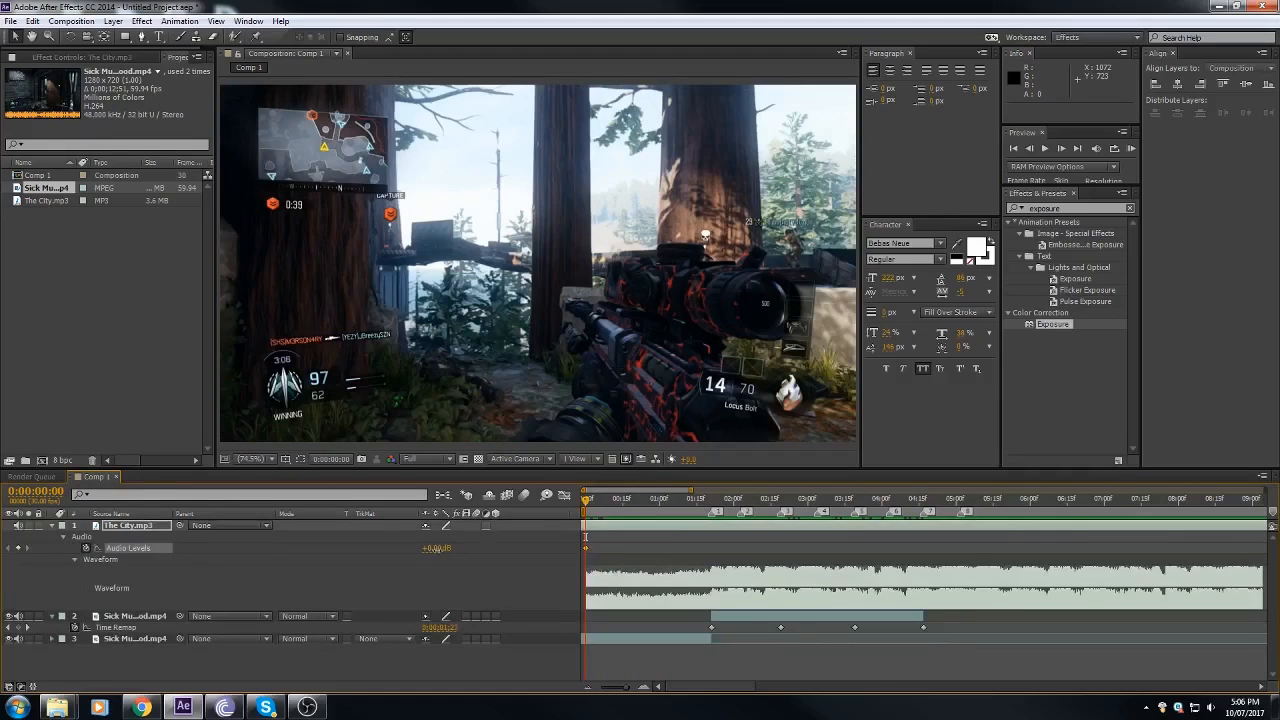
{"action": "left_click_drag", "start_coordinate": [437, 548], "coordinate": [345, 557]}
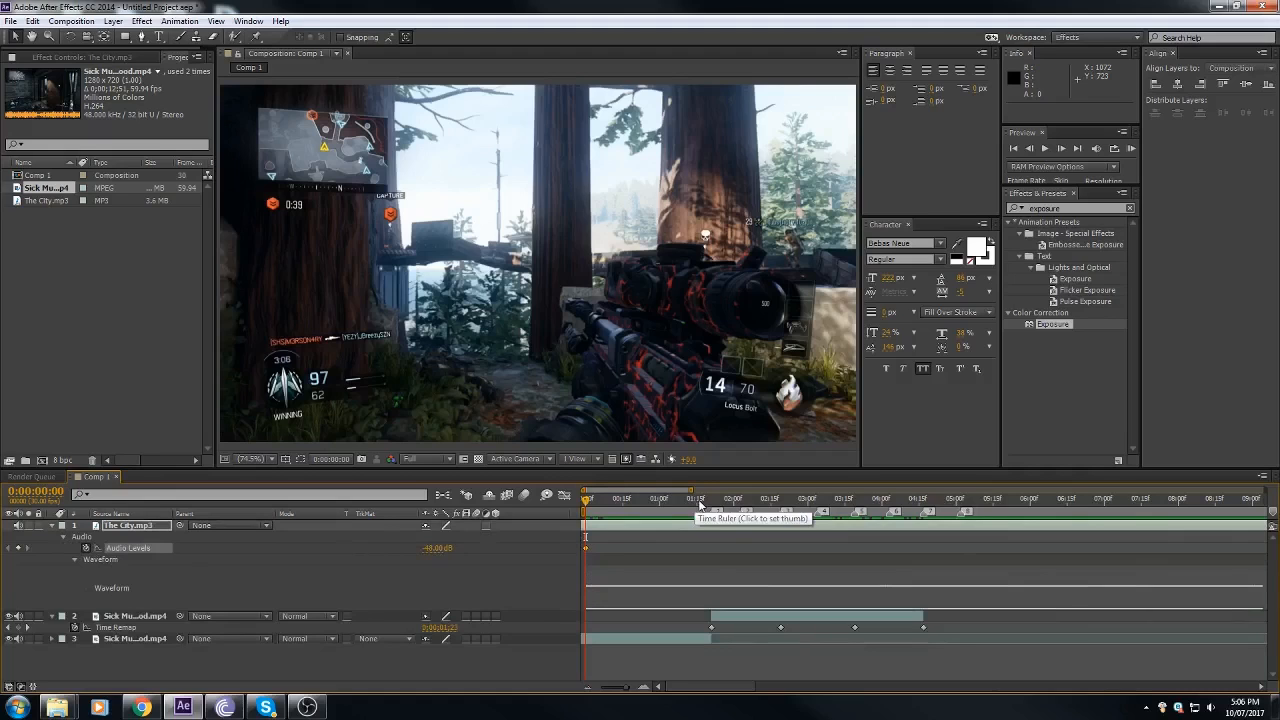
Step: Set the song's Audio Levels to 0 dB at 0:00:01:20 to complete the fade-in before marker 1
{"action": "left_click_drag", "start_coordinate": [699, 503], "coordinate": [711, 505]}
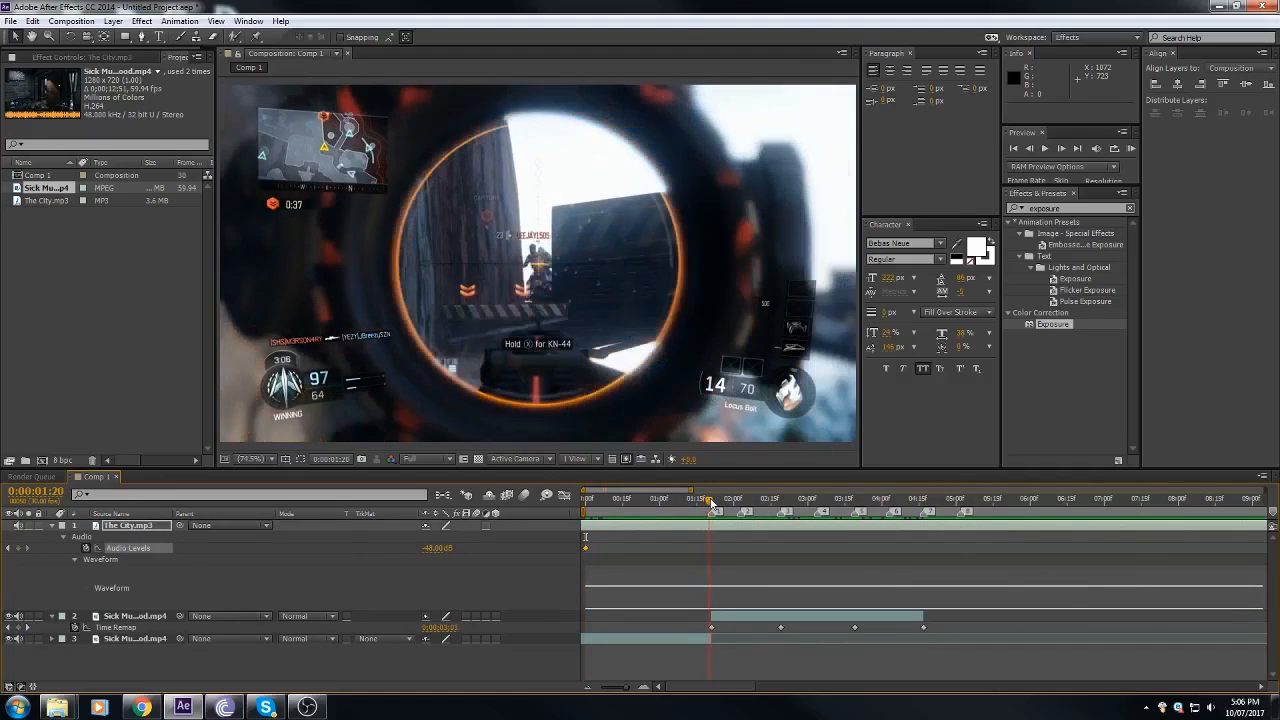
{"action": "left_click", "coordinate": [438, 548]}
{"action": "key", "text": "Return"}
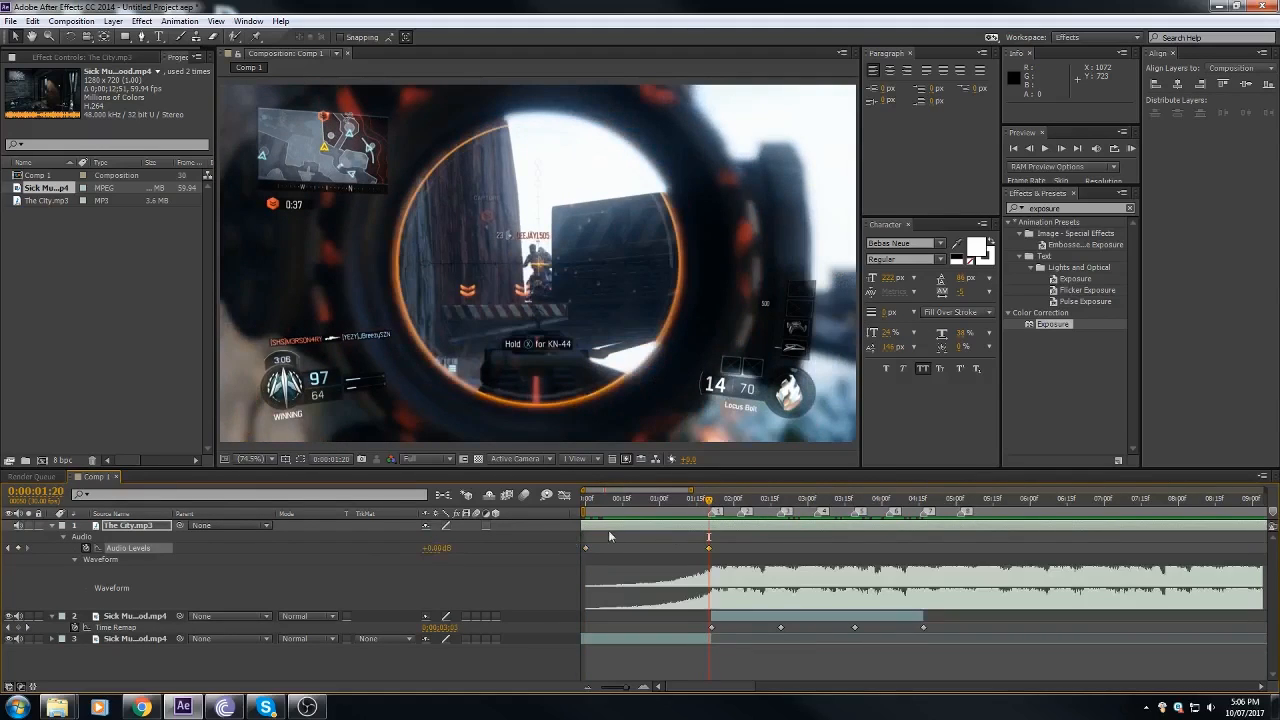
Step: Preview the song's audio fade-in from the start of the composition
{"action": "left_click_drag", "start_coordinate": [640, 513], "coordinate": [578, 512]}
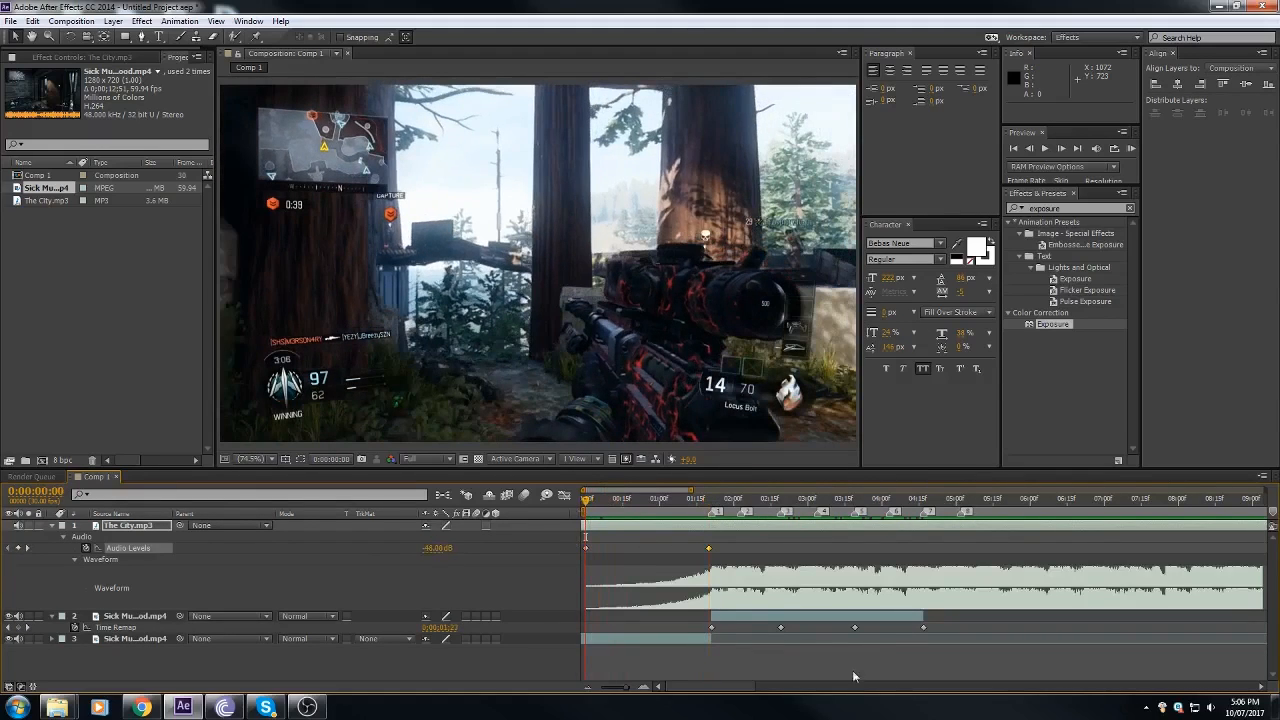
{"action": "key", "text": "KP_Decimal"}
{"action": "left_click_drag", "start_coordinate": [587, 501], "coordinate": [569, 602]}
Step: Time-stretch the first gameplay piece to a longer duration so it plays slower, holding its layer in-point in place
{"action": "left_click", "coordinate": [657, 638]}
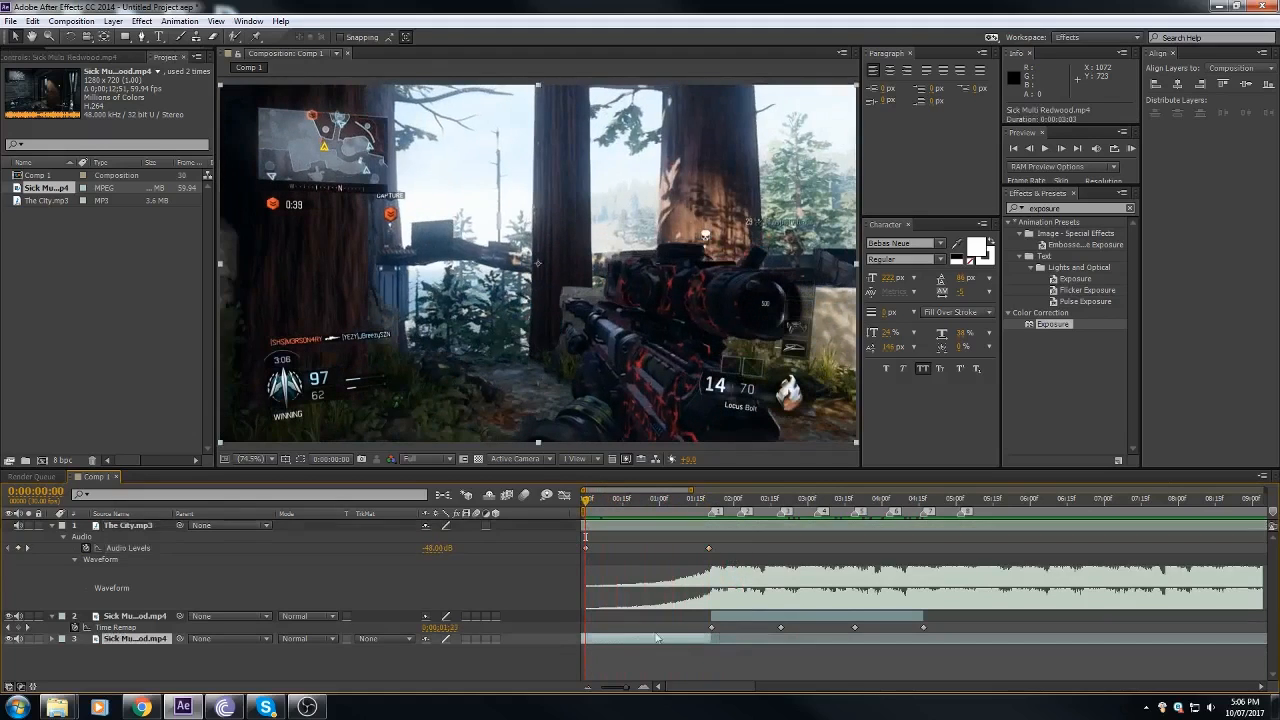
{"action": "key", "text": "space"}
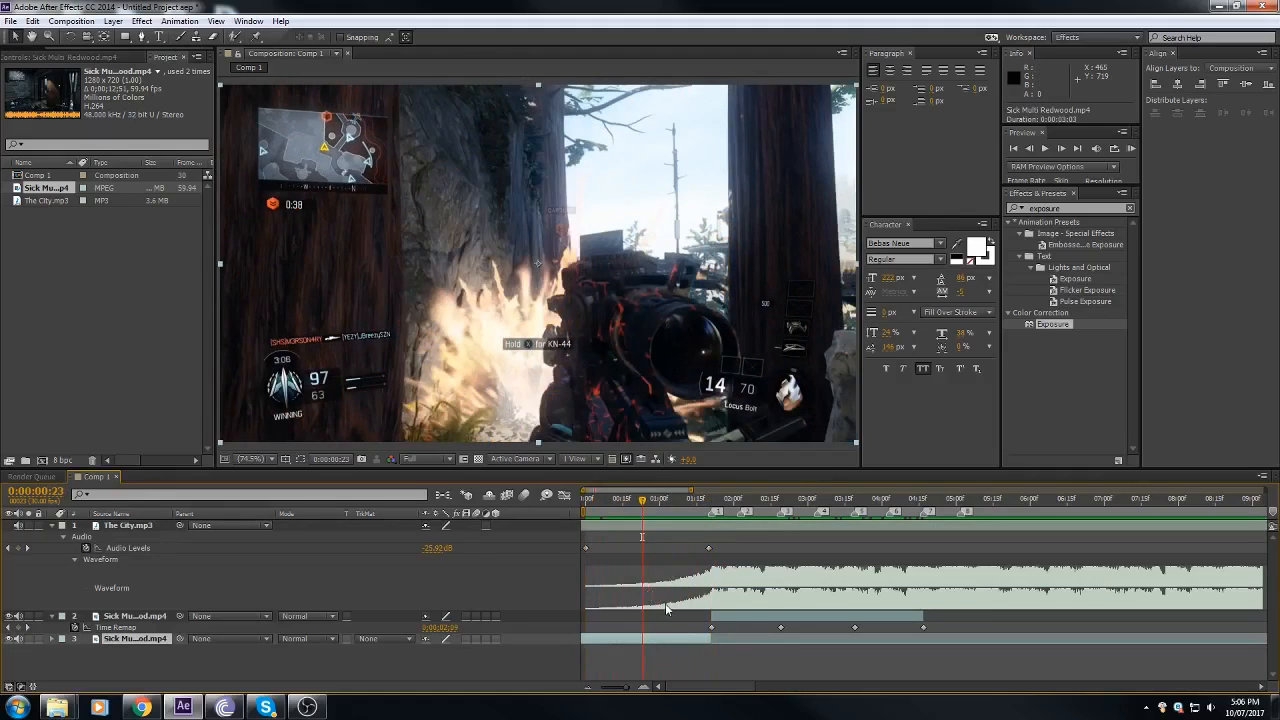
{"action": "left_click_drag", "start_coordinate": [643, 505], "coordinate": [664, 532]}
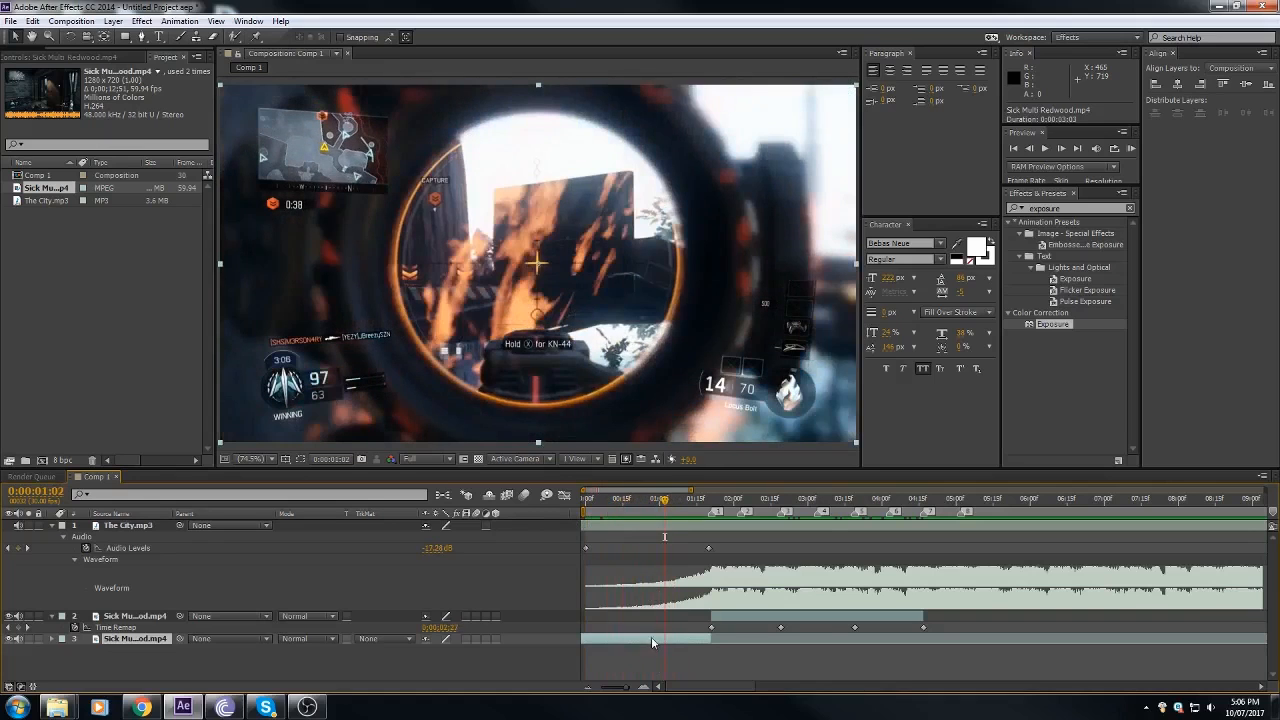
{"action": "right_click", "coordinate": [651, 641]}
{"action": "mouse_move", "coordinate": [757, 191]}
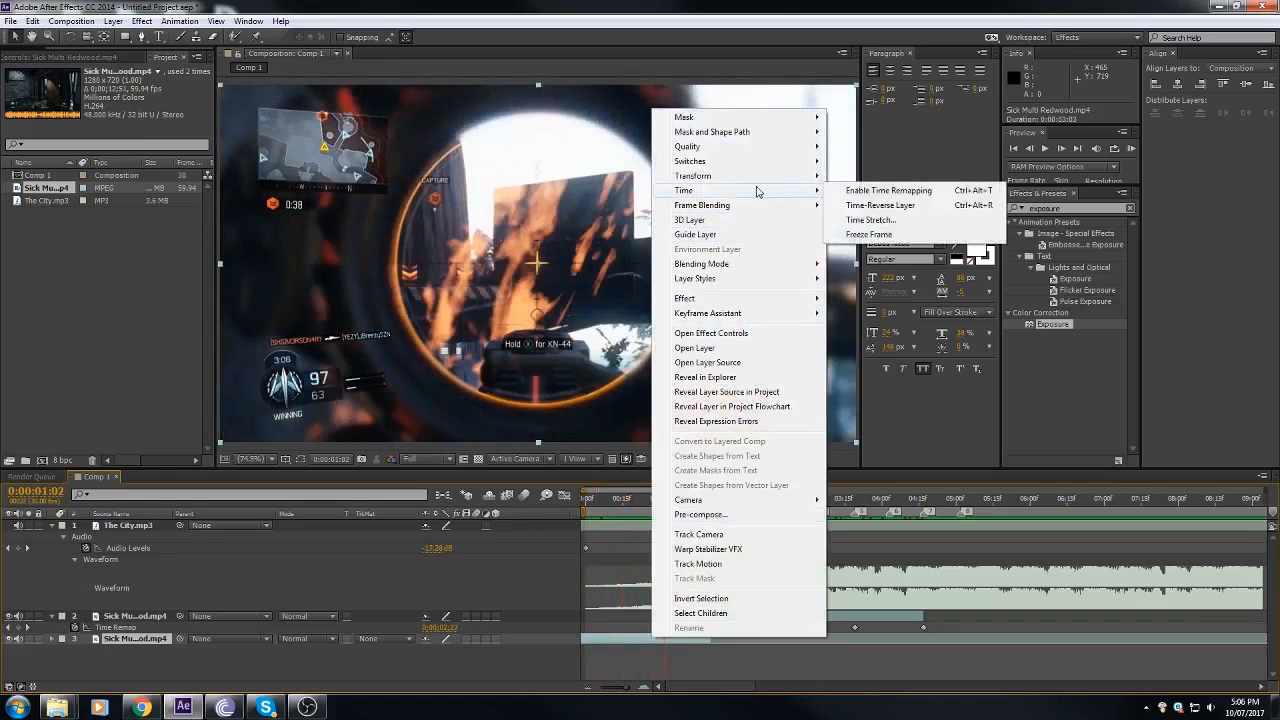
{"action": "right_click", "coordinate": [637, 643]}
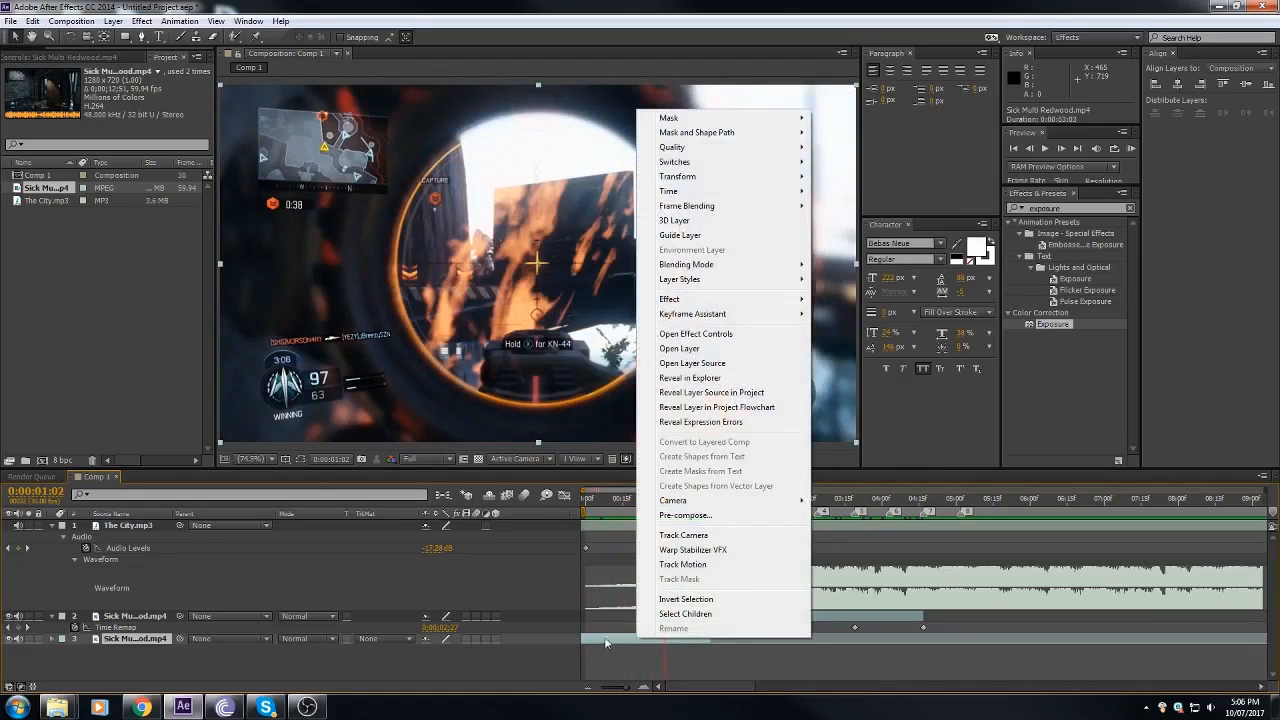
{"action": "mouse_move", "coordinate": [706, 194]}
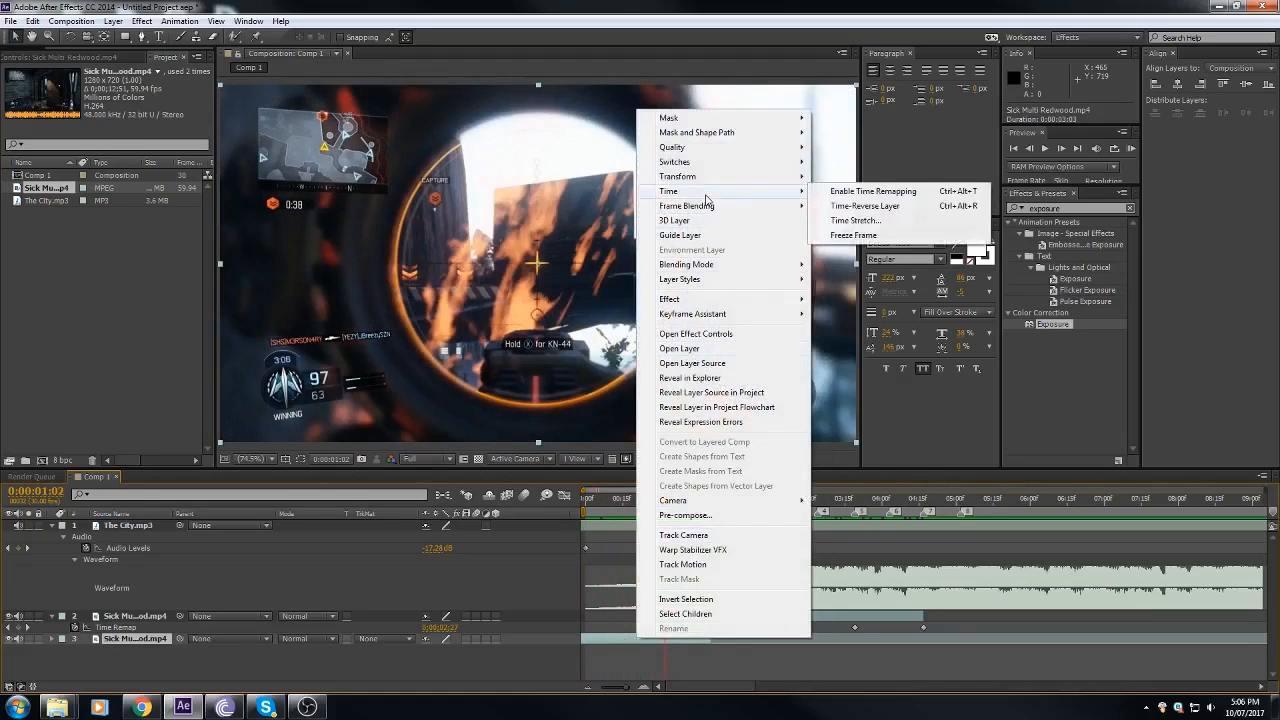
{"action": "left_click", "coordinate": [858, 220]}
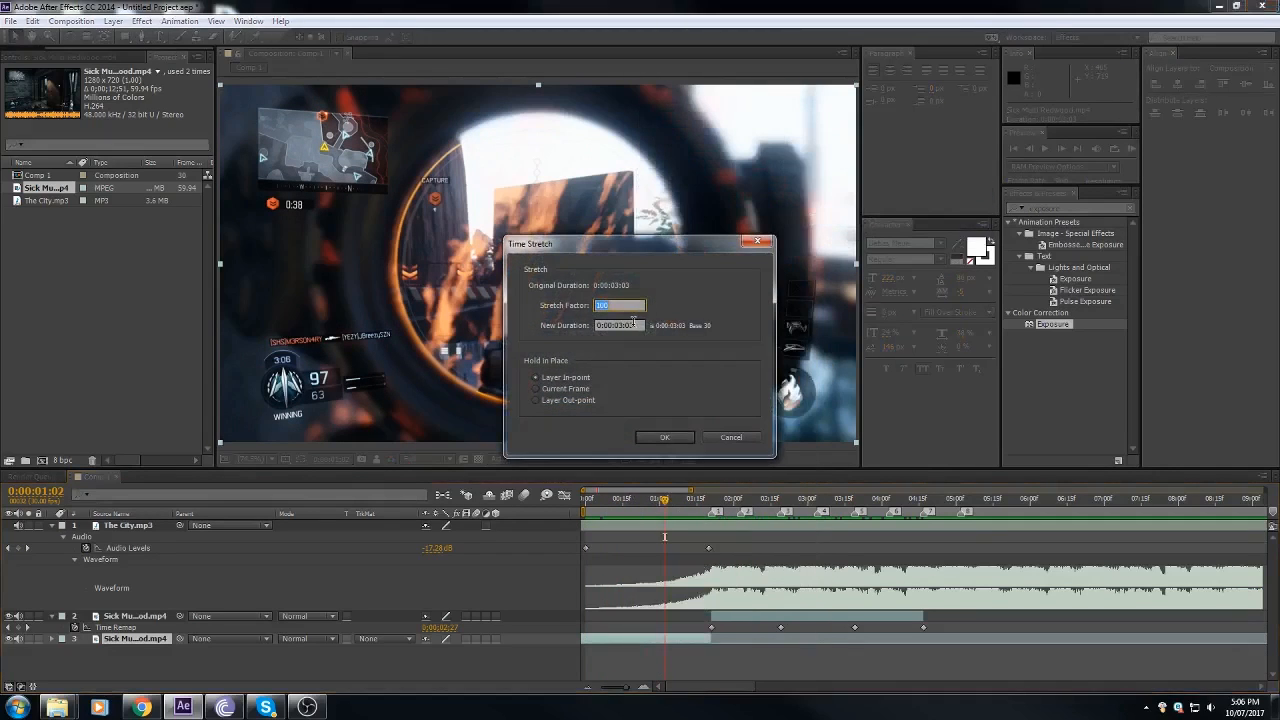
{"action": "key", "text": "Return"}
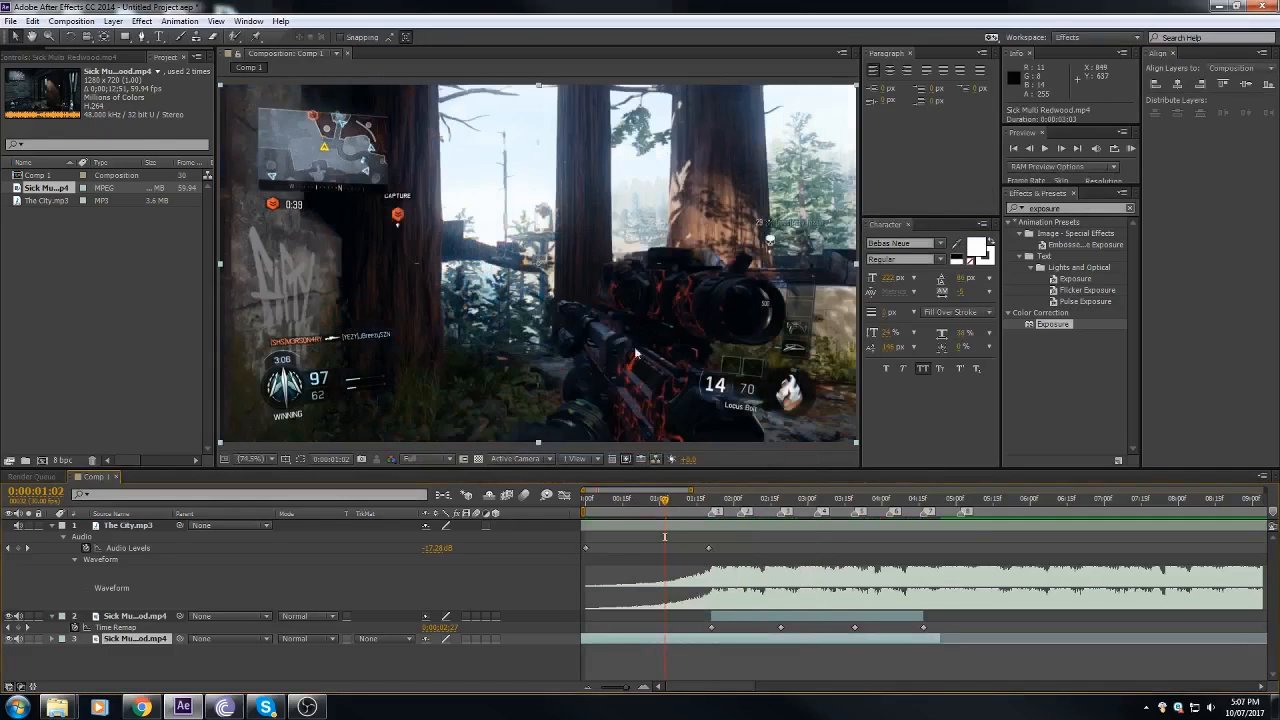
Step: Slide the slowed gameplay piece earlier and trim its end so it meets the second piece at marker 1, 0:00:01:21
{"action": "left_click", "coordinate": [712, 500]}
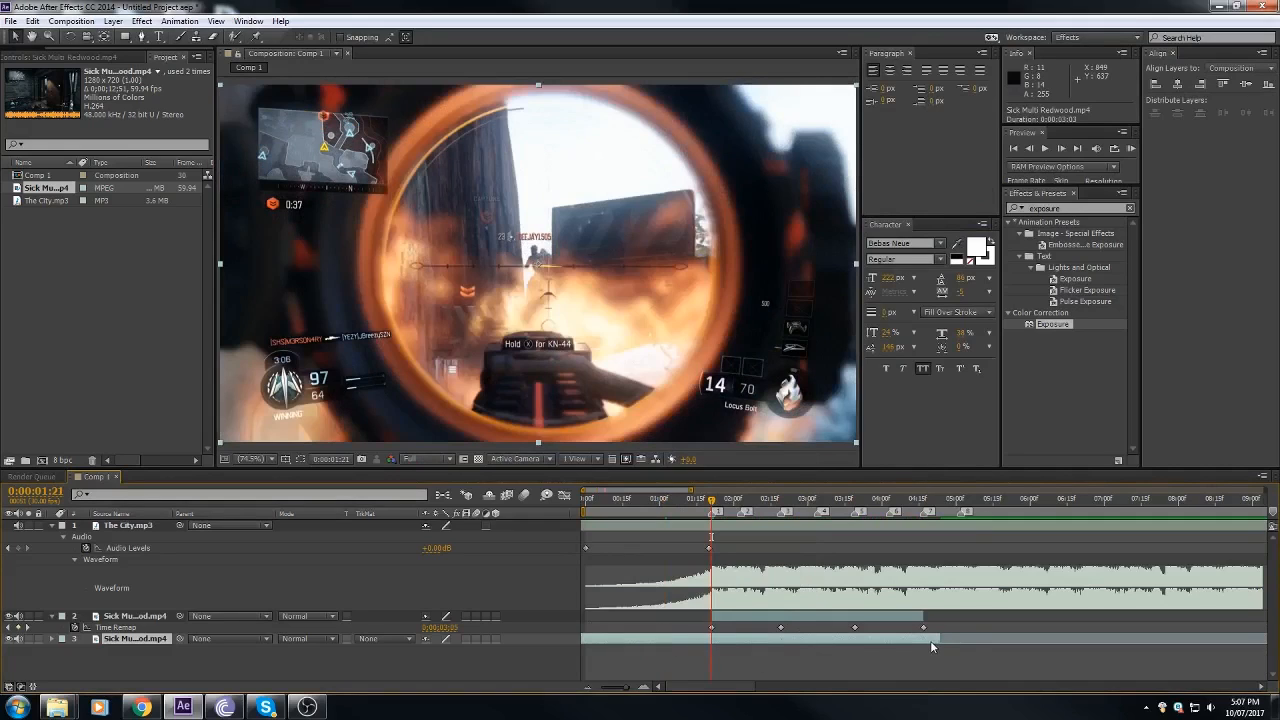
{"action": "left_click_drag", "start_coordinate": [836, 650], "coordinate": [844, 648]}
{"action": "key", "text": "alt+]"}
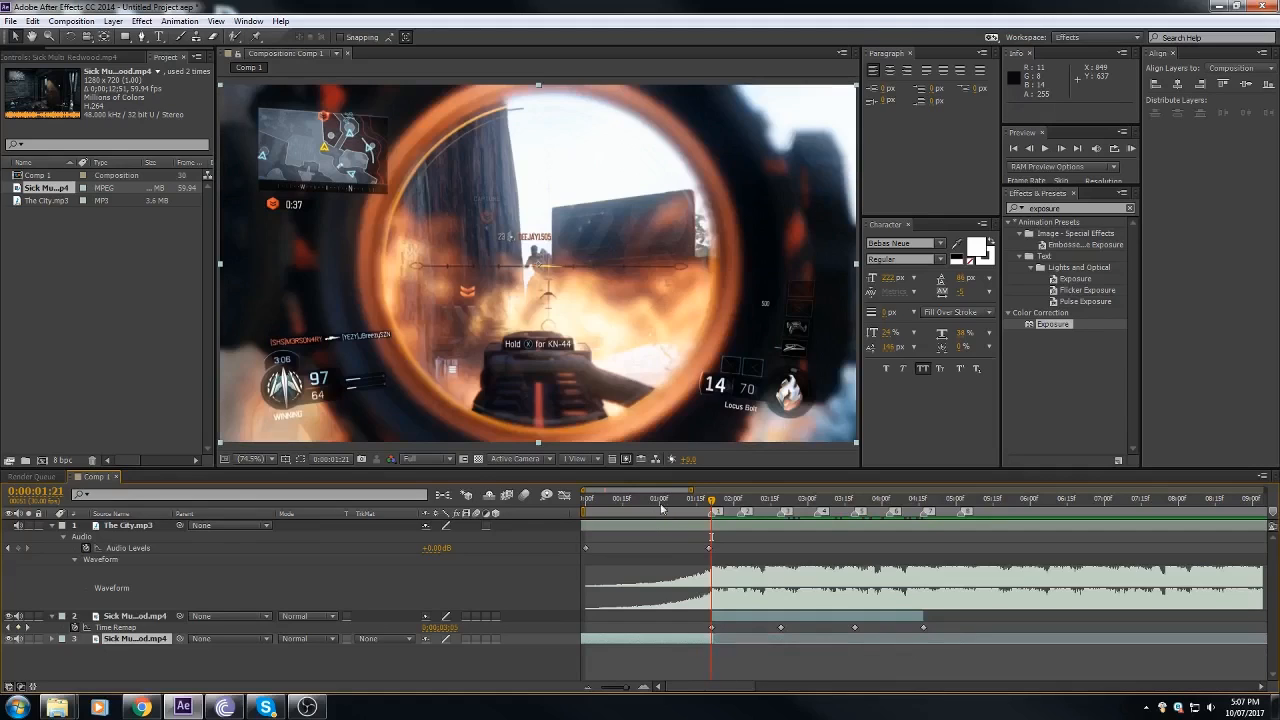
Step: Examine the join between the two gameplay pieces around 0:00:01:20
{"action": "left_click", "coordinate": [591, 688]}
{"action": "left_click", "coordinate": [591, 688]}
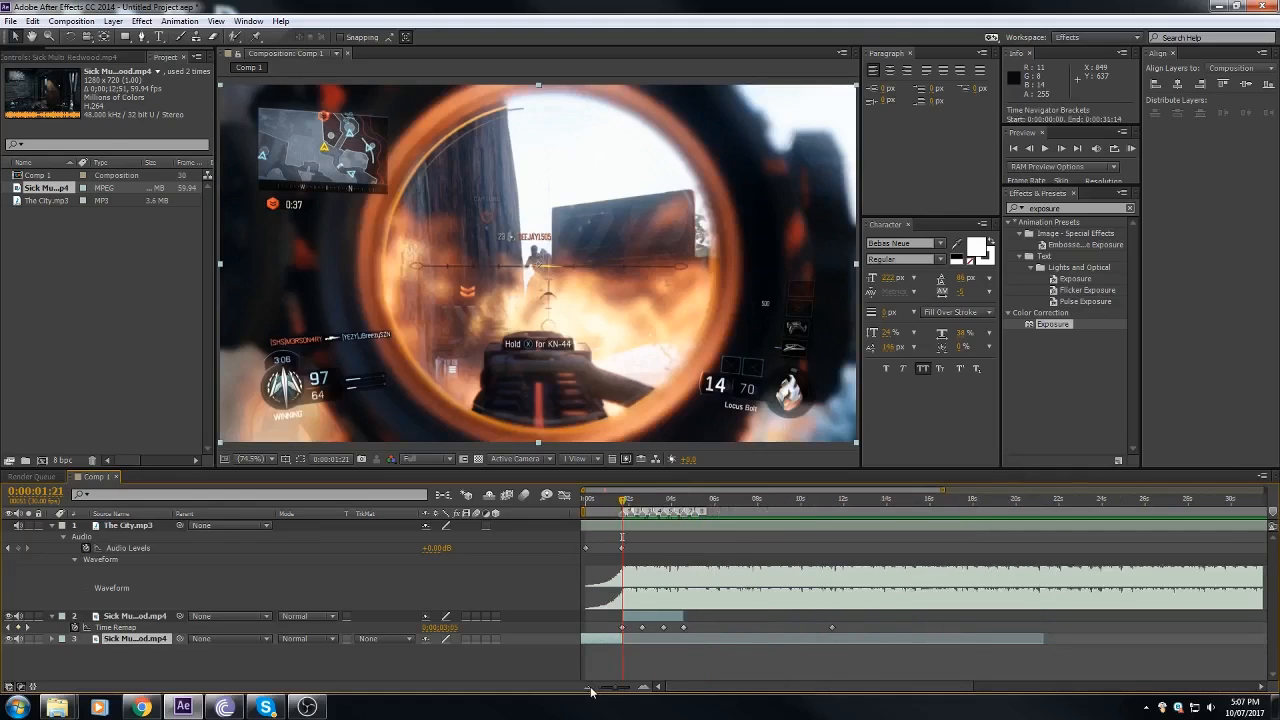
{"action": "left_click_drag", "start_coordinate": [624, 502], "coordinate": [623, 503]}
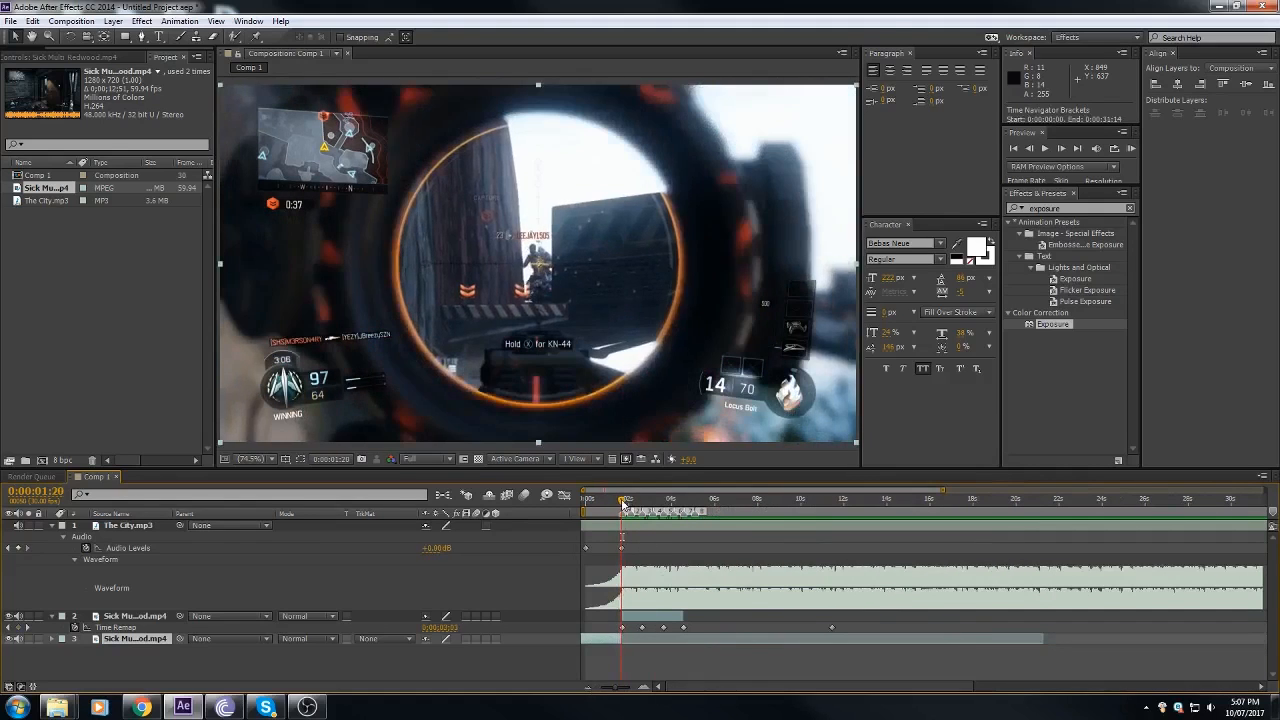
{"action": "left_click", "coordinate": [646, 688]}
{"action": "left_click", "coordinate": [646, 688]}
{"action": "left_click", "coordinate": [646, 688]}
{"action": "left_click", "coordinate": [646, 688]}
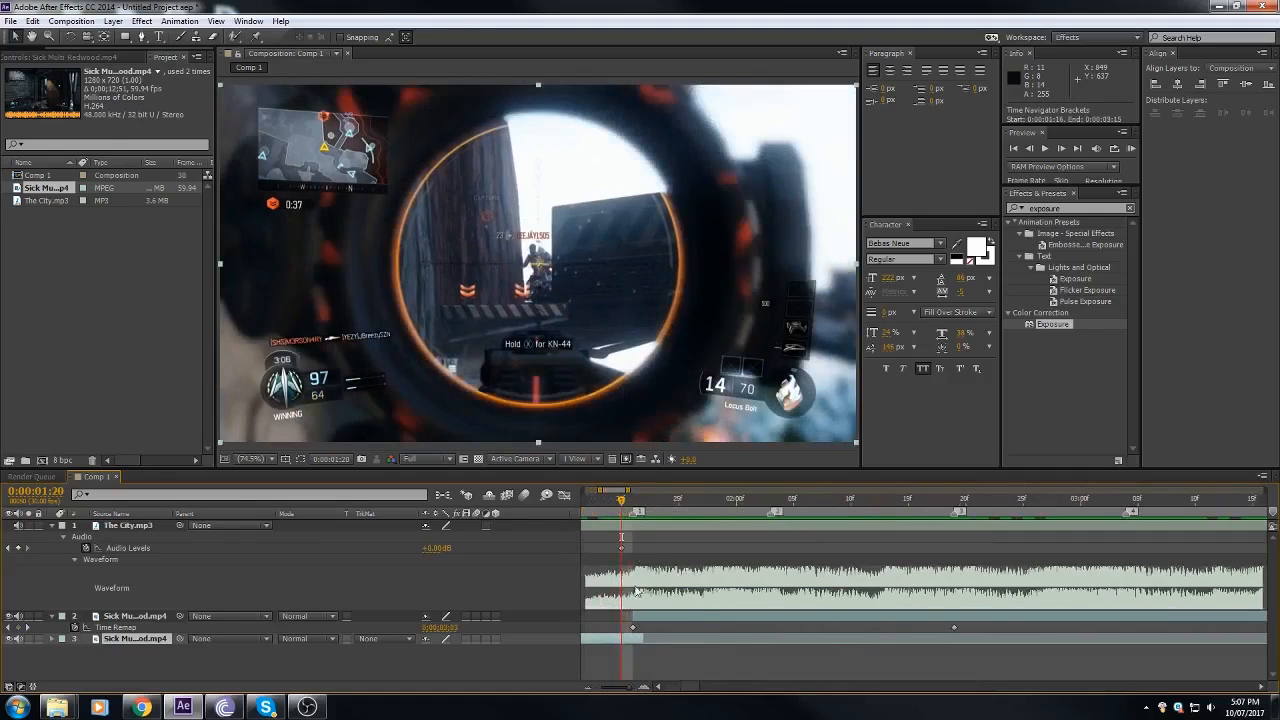
{"action": "left_click_drag", "start_coordinate": [622, 504], "coordinate": [609, 514]}
{"action": "left_click_drag", "start_coordinate": [589, 681], "coordinate": [589, 697]}
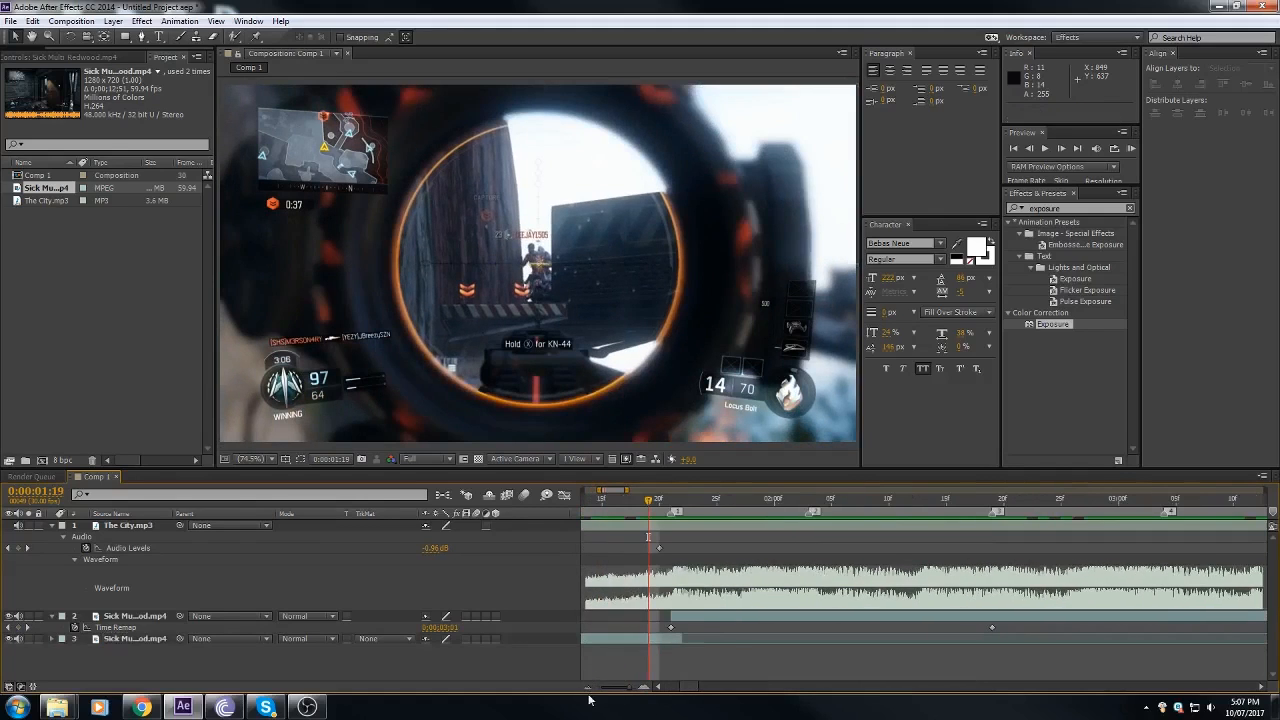
Step: Scrub from the slowed intro across the first beat to check the sync, and return the playhead to the start
{"action": "left_click", "coordinate": [589, 688]}
{"action": "left_click_drag", "start_coordinate": [684, 688], "coordinate": [660, 688]}
{"action": "left_click_drag", "start_coordinate": [604, 503], "coordinate": [637, 500]}
{"action": "left_click_drag", "start_coordinate": [638, 561], "coordinate": [907, 590]}
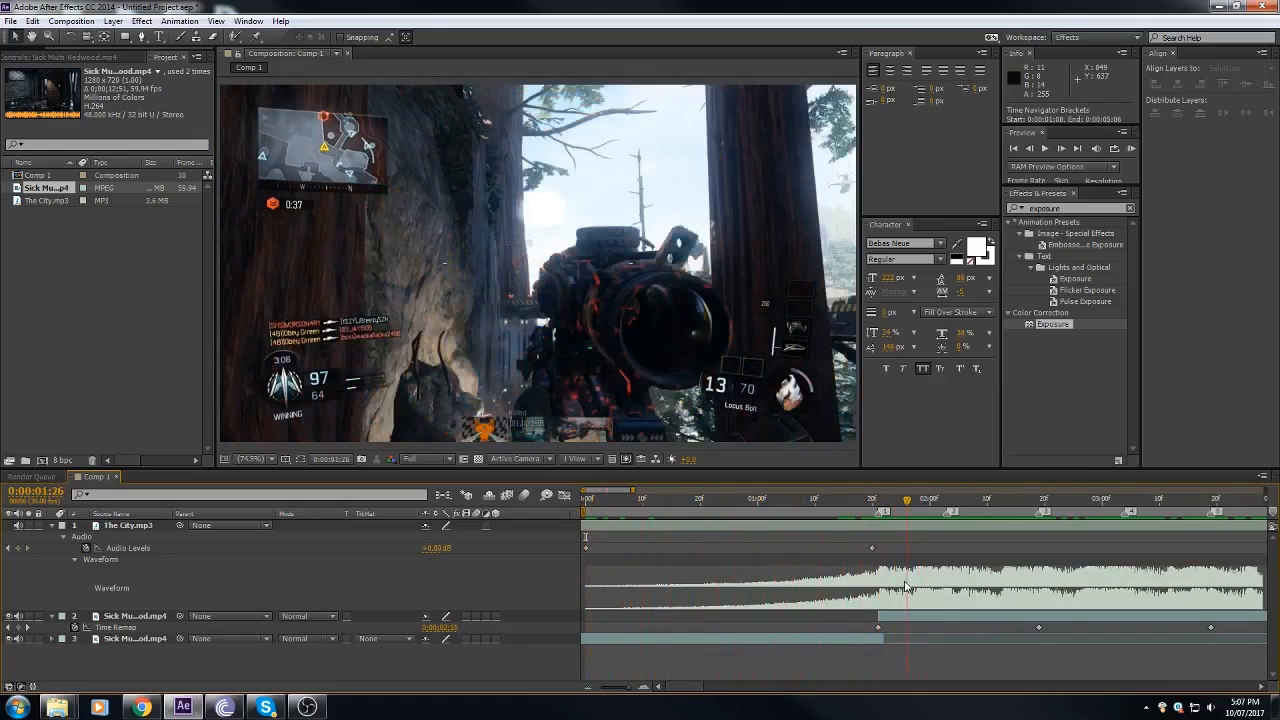
{"action": "left_click", "coordinate": [596, 687]}
{"action": "left_click", "coordinate": [617, 505]}
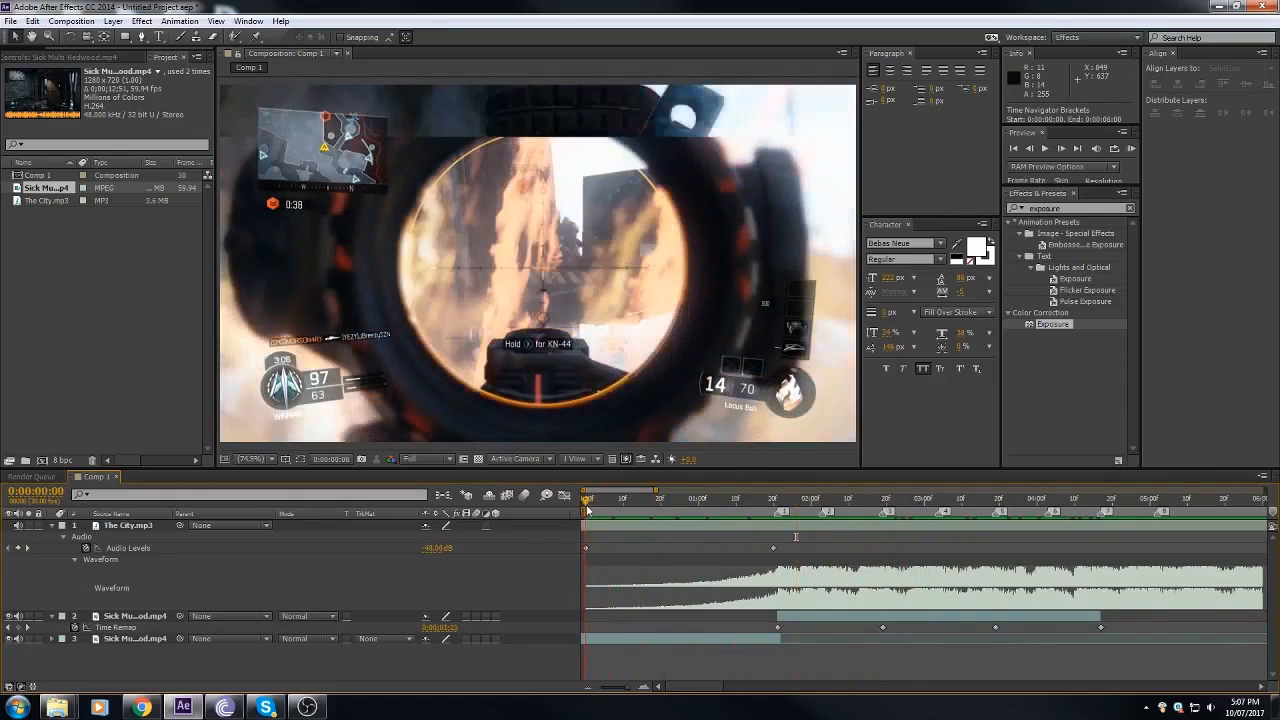
Step: Move the playhead to 0:00:00:14 and add the text TUTORIAL over the slowed intro footage
{"action": "left_click_drag", "start_coordinate": [617, 505], "coordinate": [513, 518]}
{"action": "left_click_drag", "start_coordinate": [608, 505], "coordinate": [640, 495]}
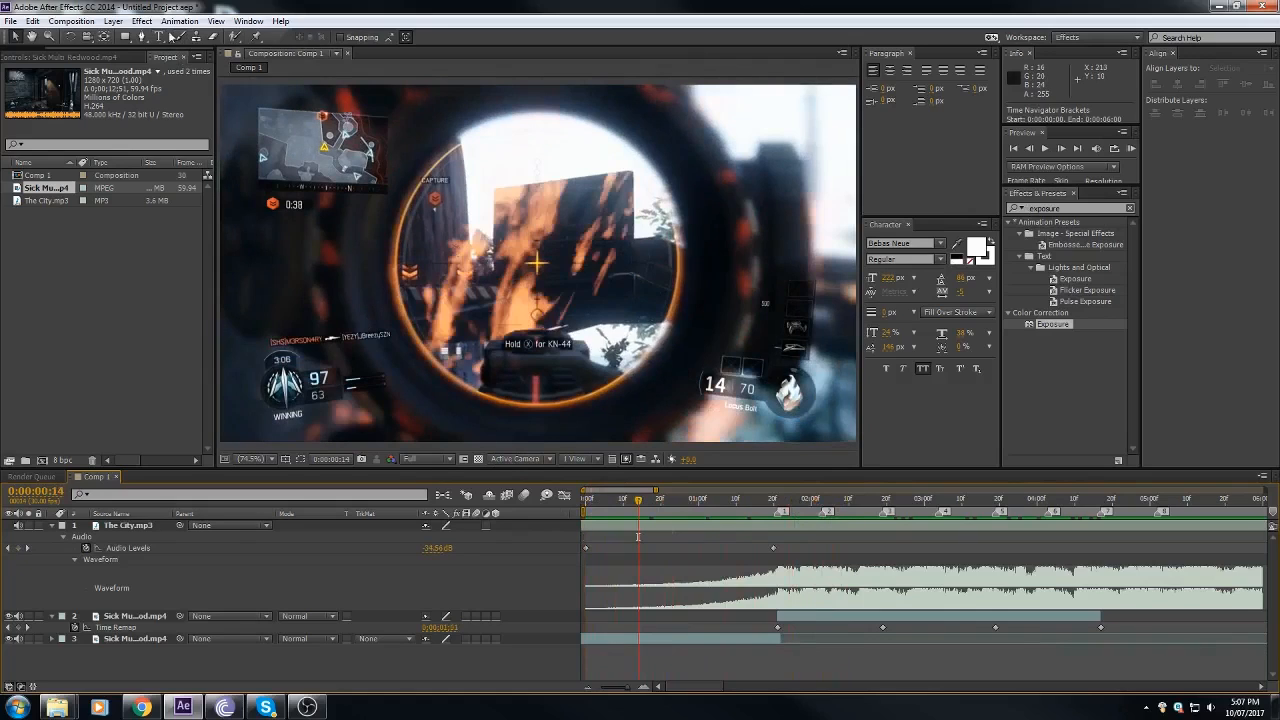
{"action": "left_click", "coordinate": [159, 37]}
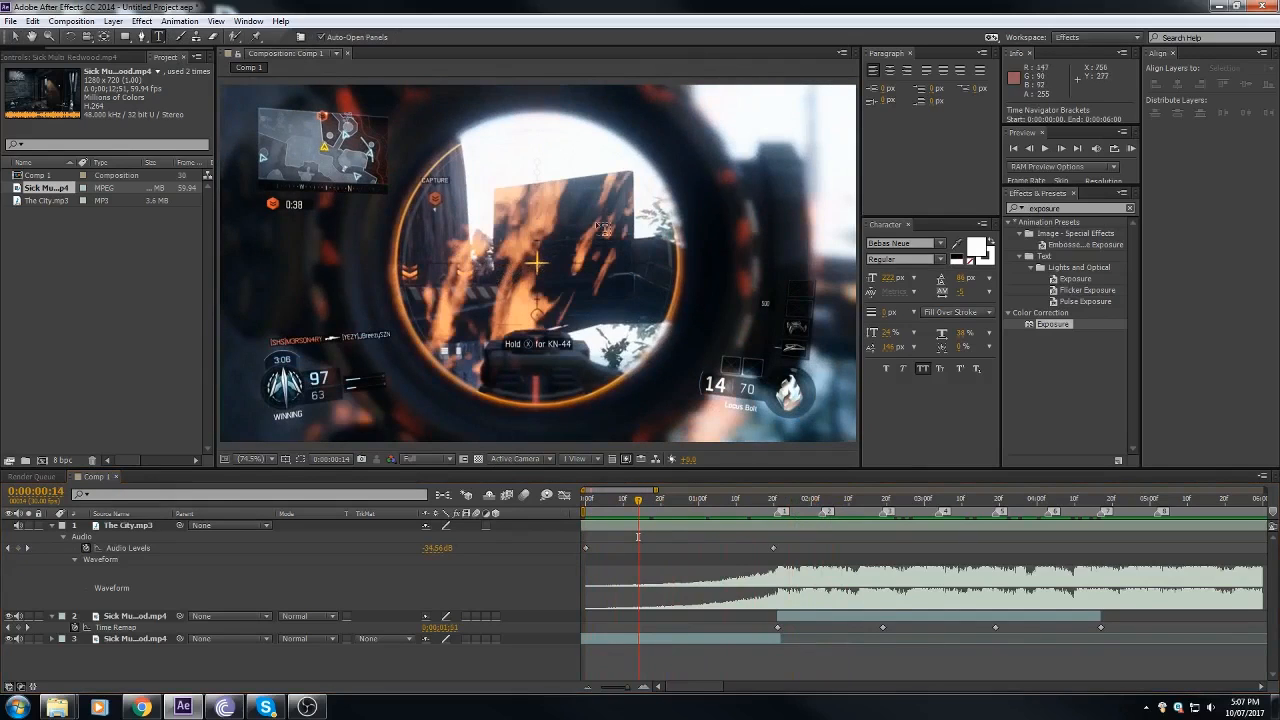
{"action": "left_click", "coordinate": [502, 264]}
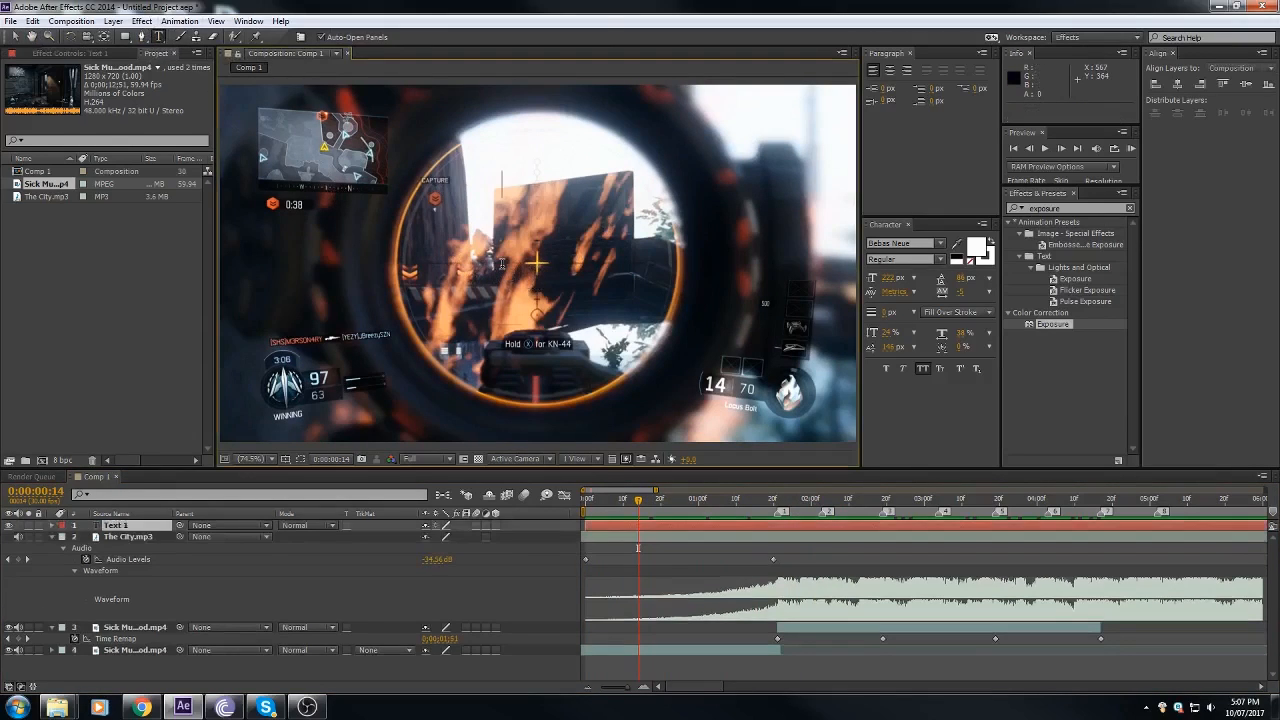
{"action": "type", "text": "TUTORIAL"}
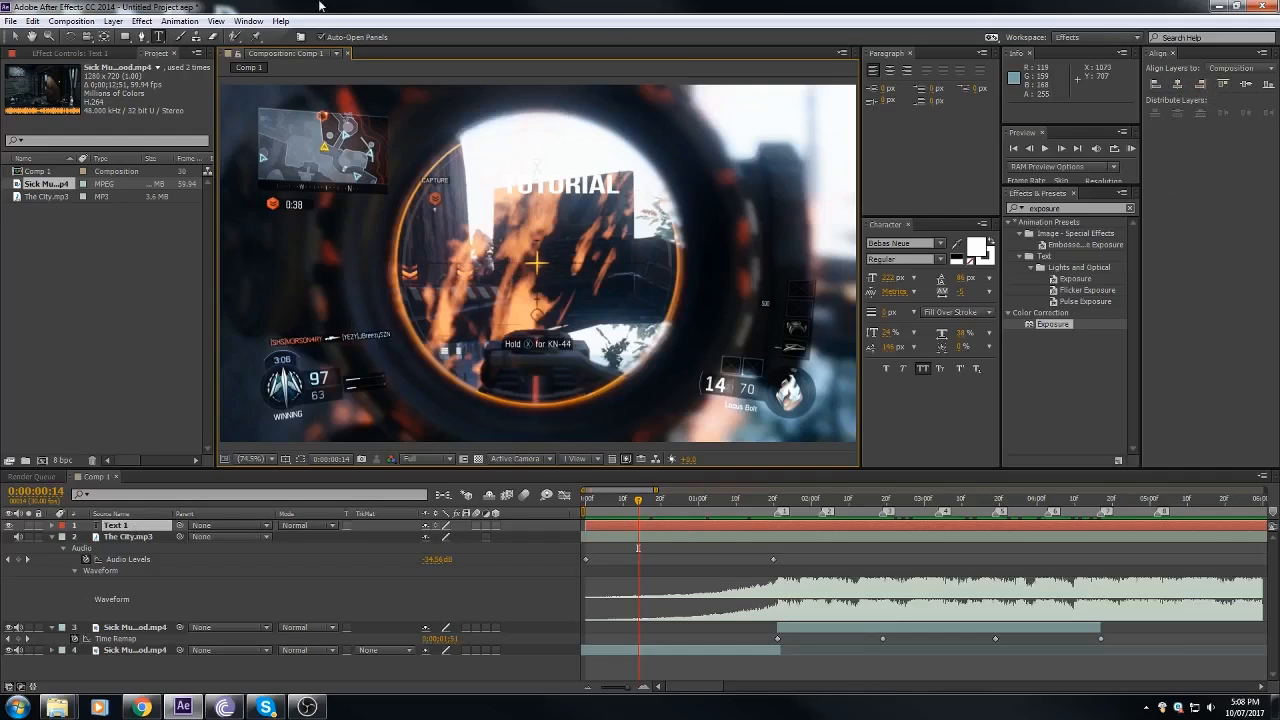
Step: Centre the TUTORIAL text horizontally and vertically in the composition using the Align options
{"action": "left_click", "coordinate": [248, 21]}
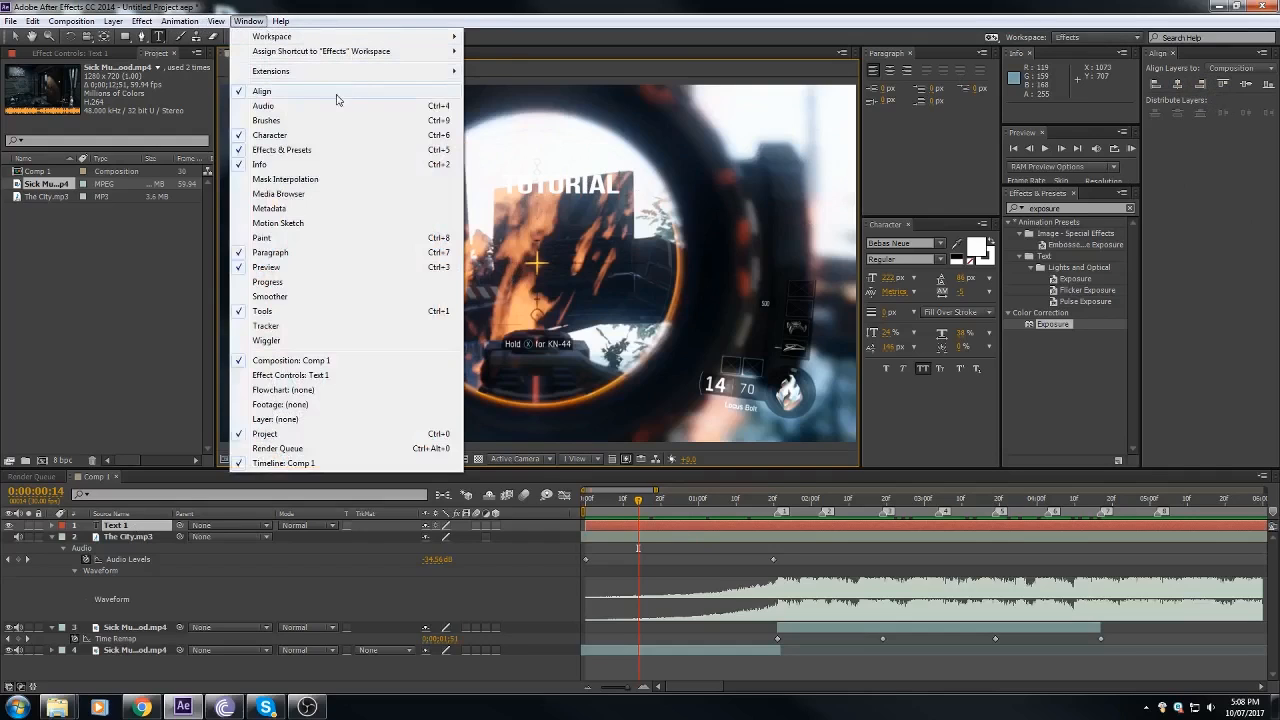
{"action": "left_click", "coordinate": [281, 93]}
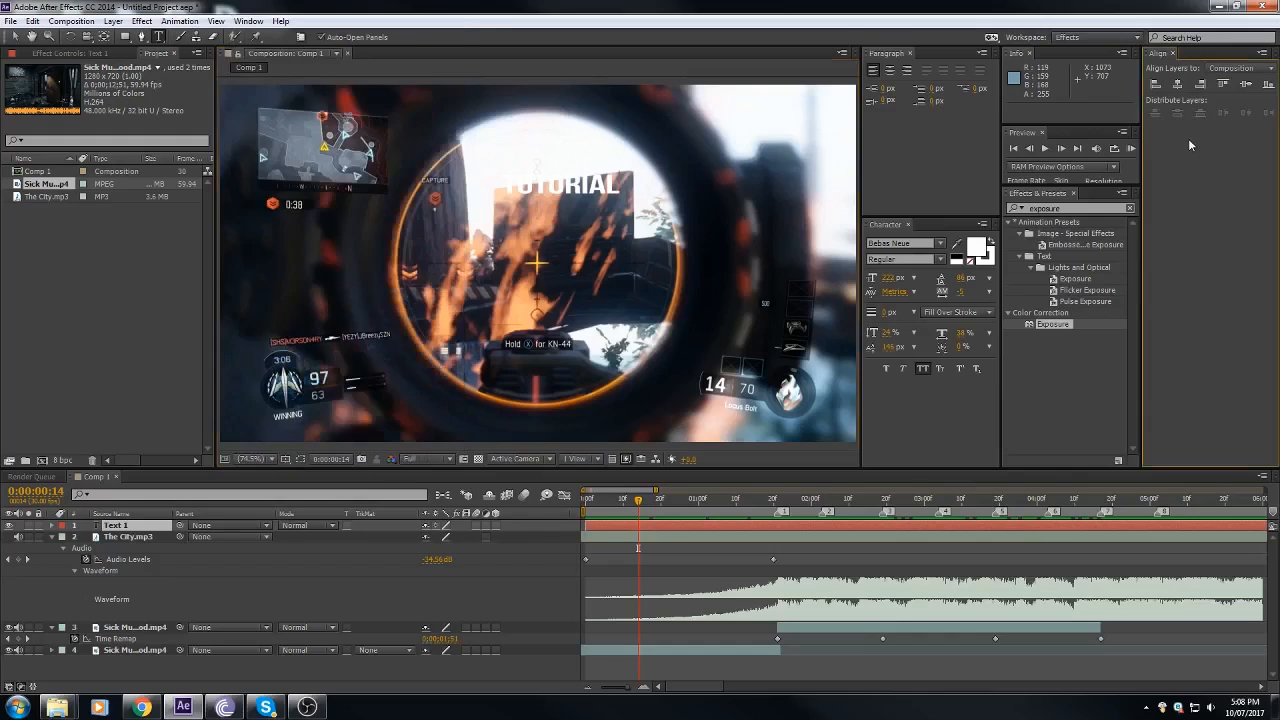
{"action": "left_click", "coordinate": [1180, 88]}
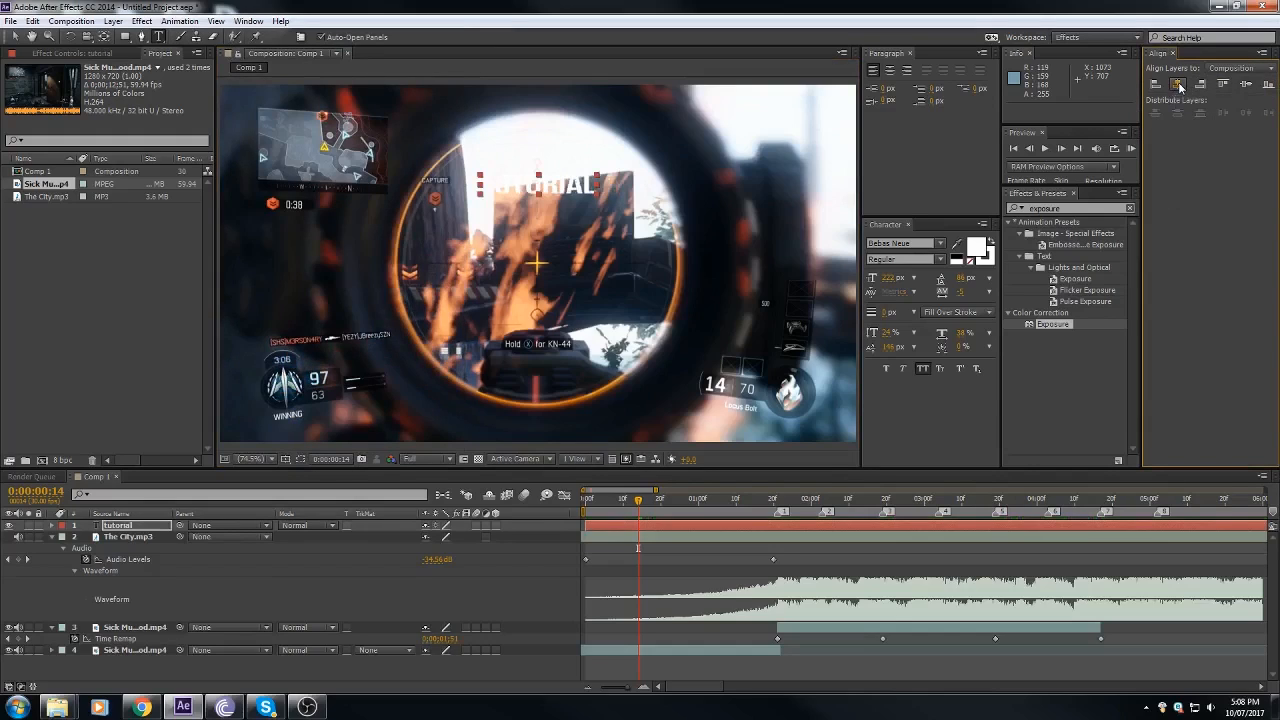
{"action": "left_click", "coordinate": [1248, 88]}
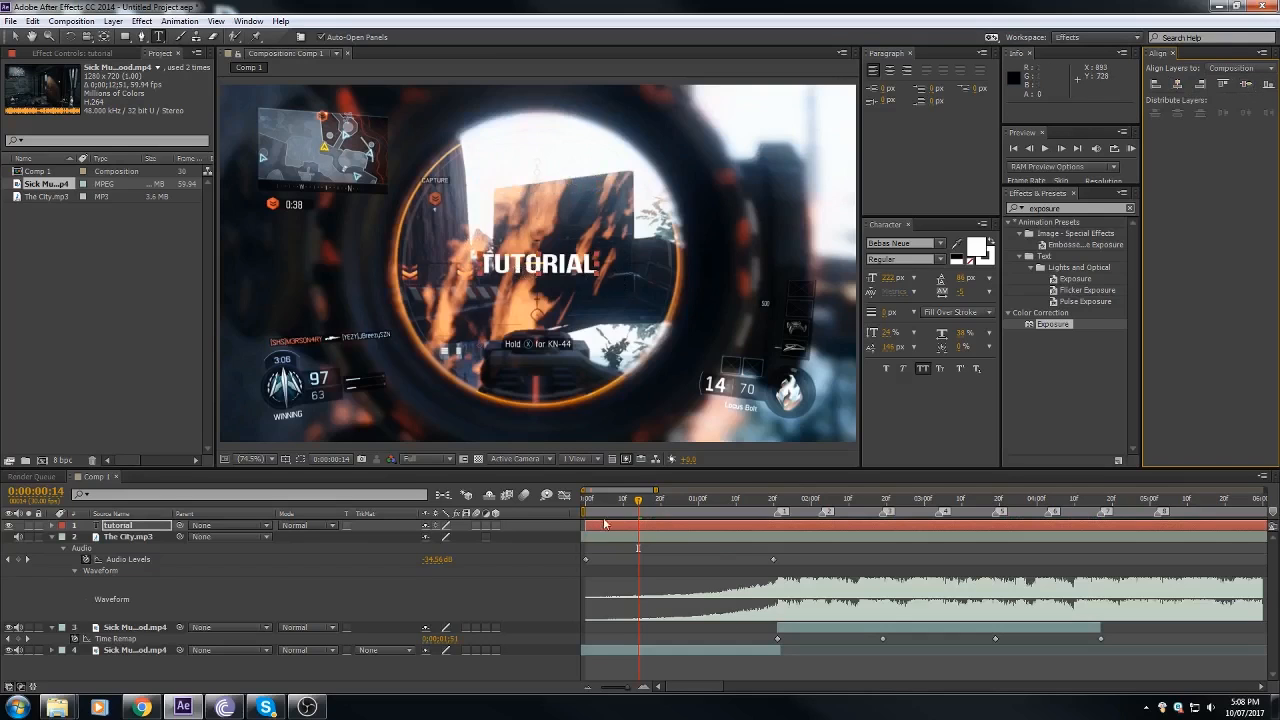
Step: Split the TUTORIAL text layer at marker 1, 0:00:01:21, and delete the part after the split
{"action": "key", "text": "space"}
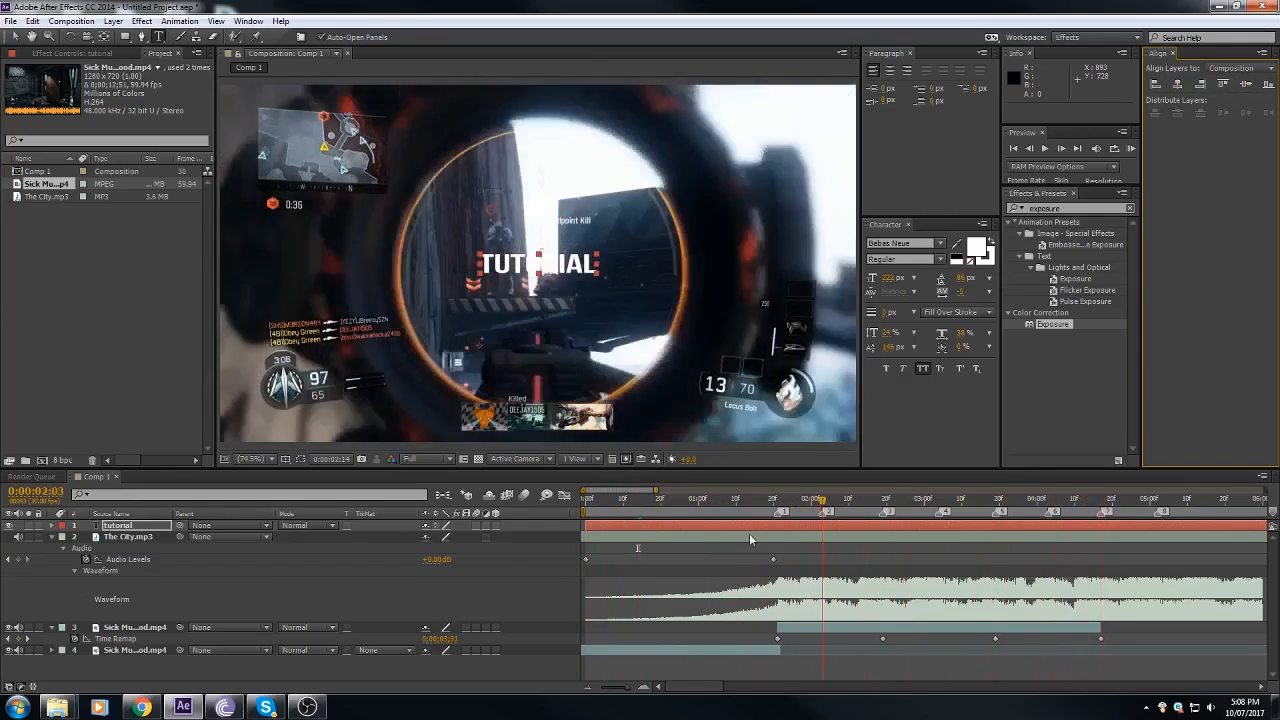
{"action": "left_click_drag", "start_coordinate": [750, 535], "coordinate": [778, 527]}
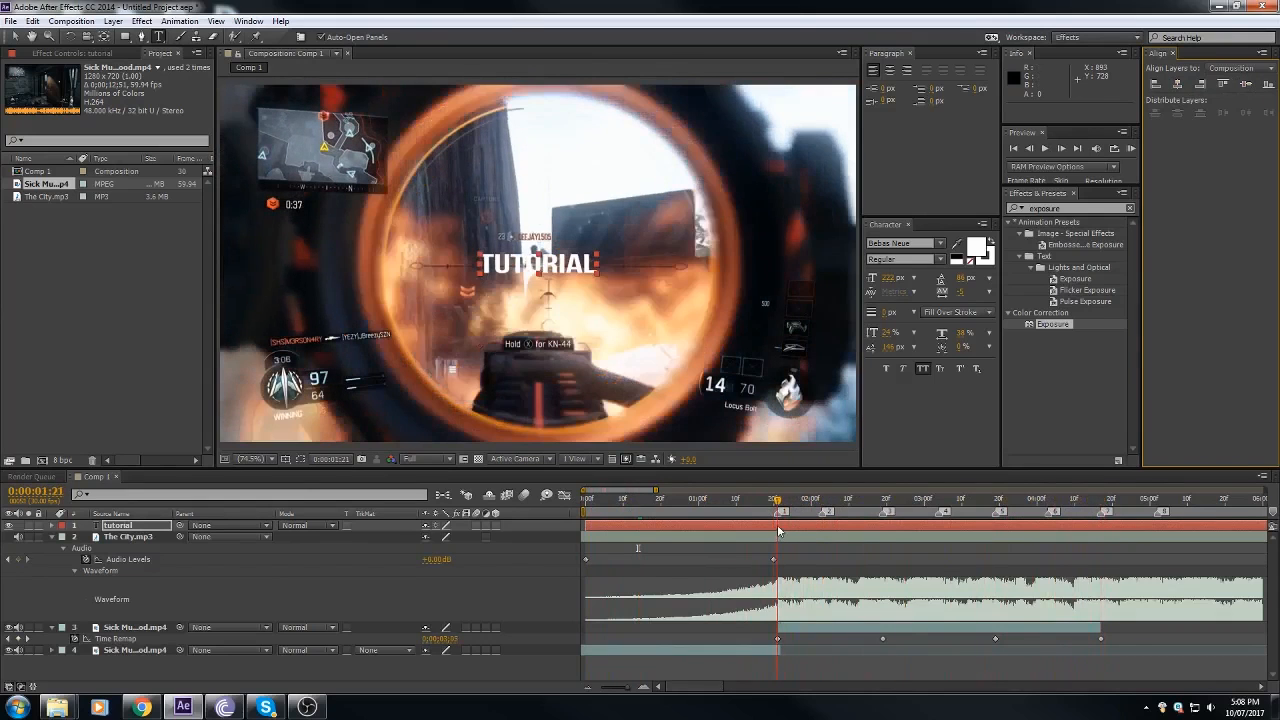
{"action": "left_click", "coordinate": [645, 687]}
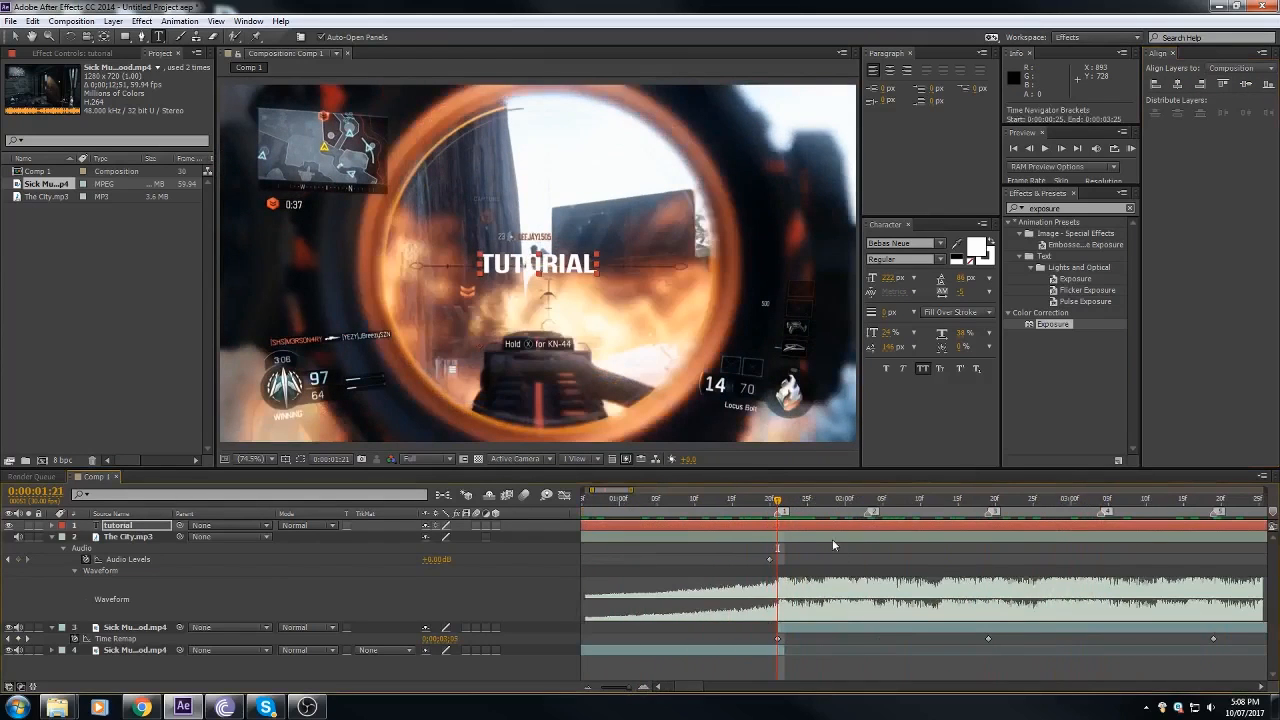
{"action": "key", "text": "ctrl+shift+d"}
{"action": "key", "text": "Delete"}
Step: Keyframe the TUTORIAL layer's opacity at 0% at the very start of the composition
{"action": "left_click_drag", "start_coordinate": [656, 501], "coordinate": [624, 541]}
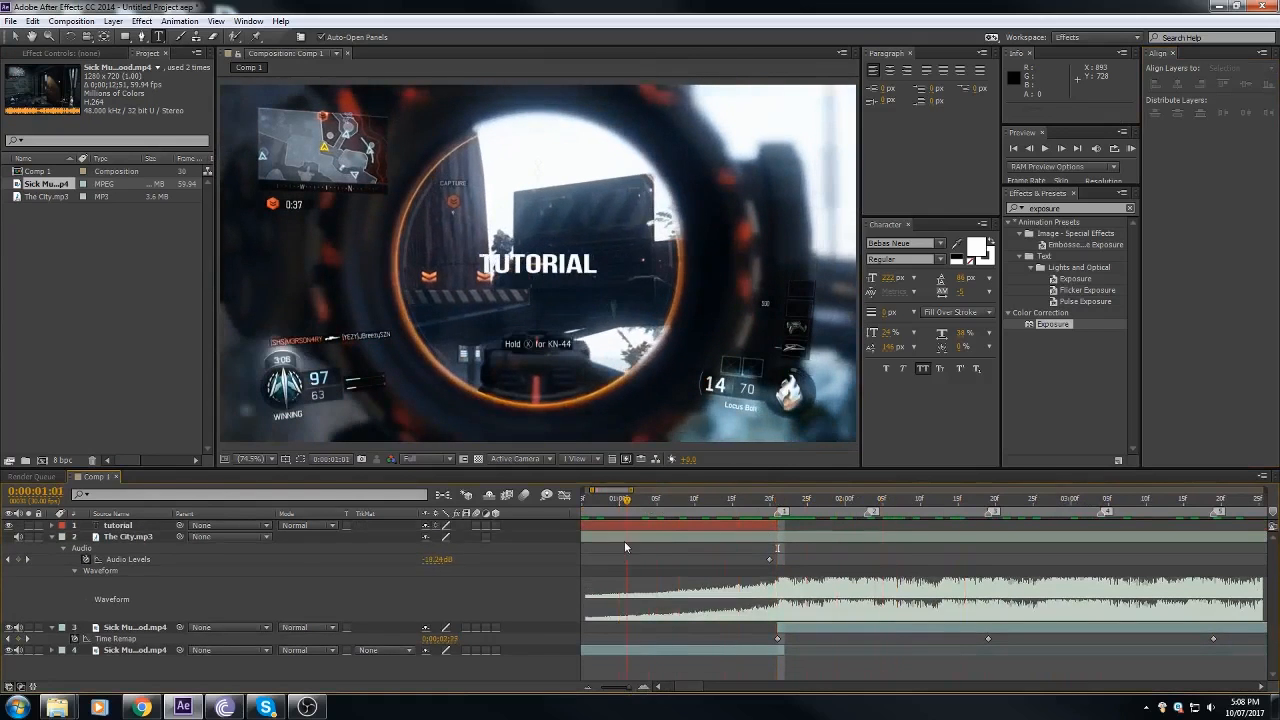
{"action": "left_click", "coordinate": [588, 687]}
{"action": "left_click_drag", "start_coordinate": [681, 689], "coordinate": [643, 693]}
{"action": "left_click_drag", "start_coordinate": [604, 502], "coordinate": [570, 535]}
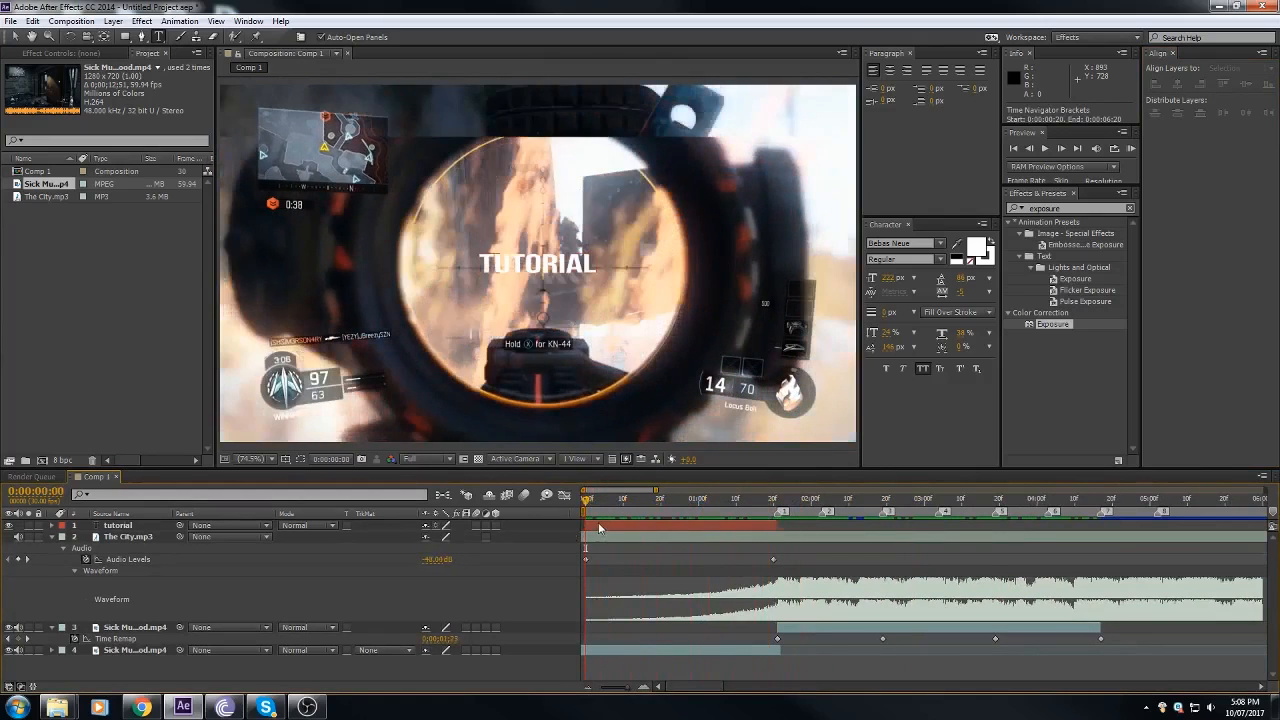
{"action": "left_click", "coordinate": [599, 527]}
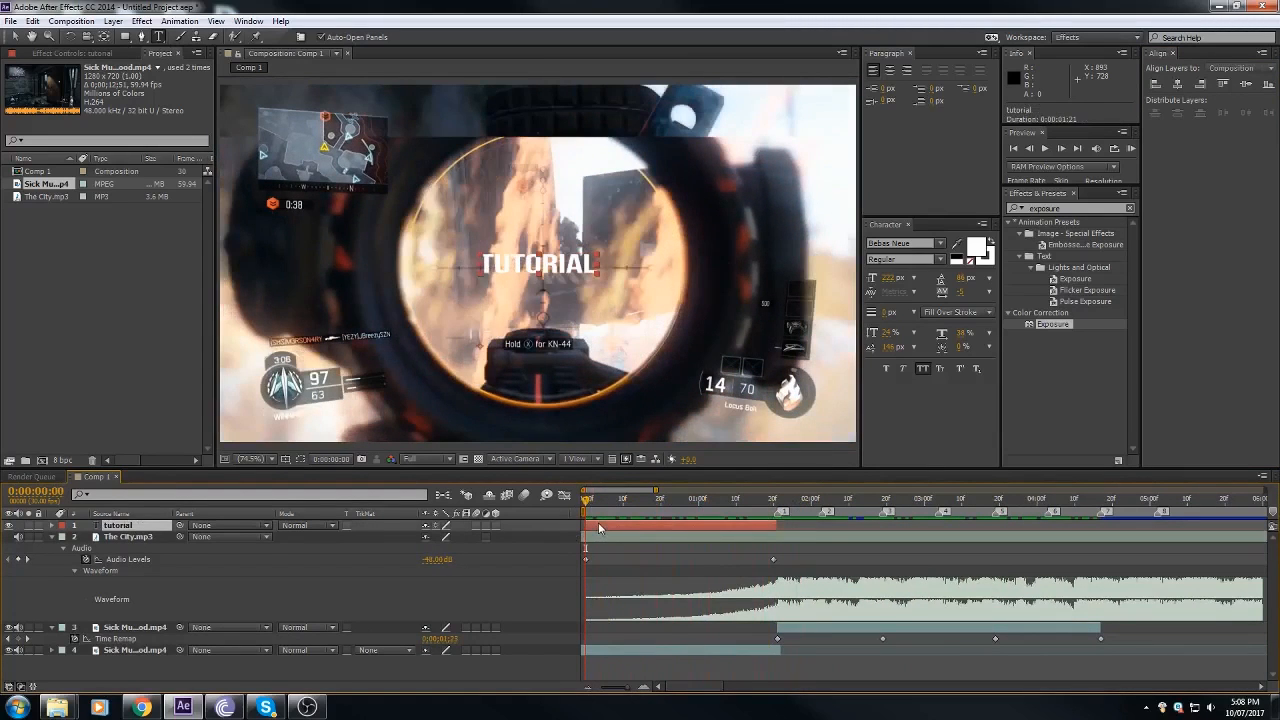
{"action": "key", "text": "t"}
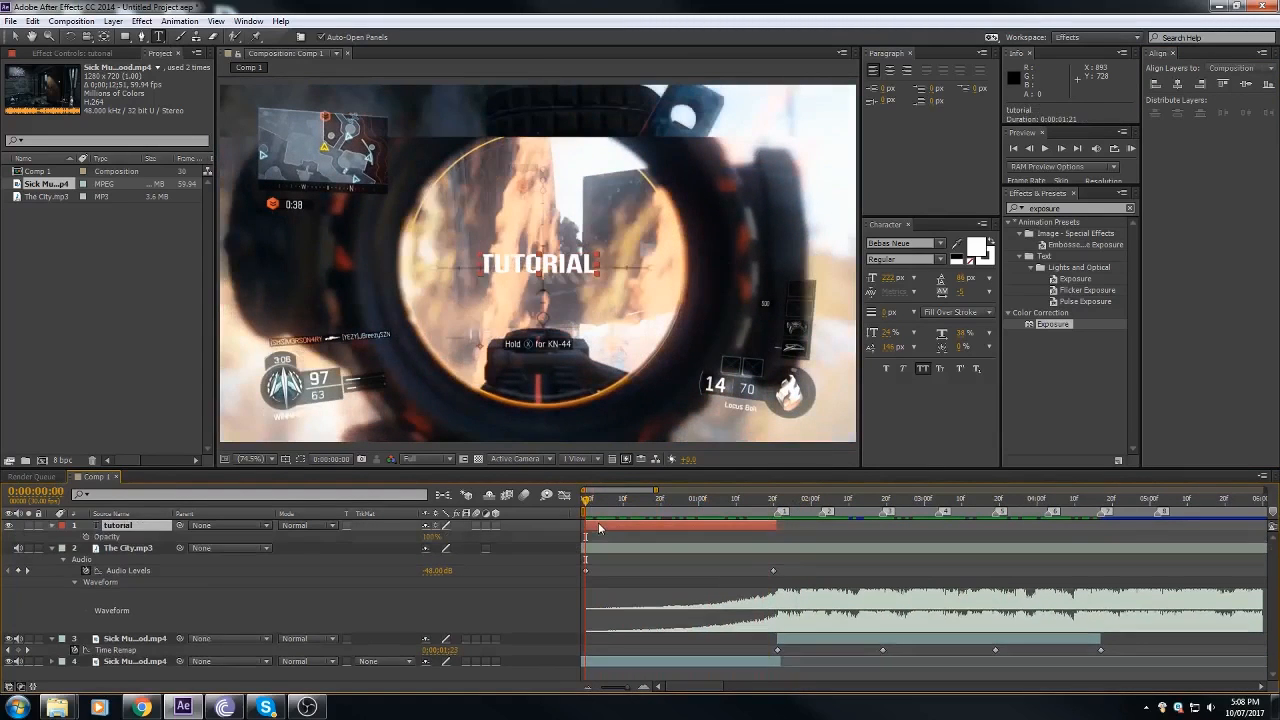
{"action": "left_click", "coordinate": [86, 537]}
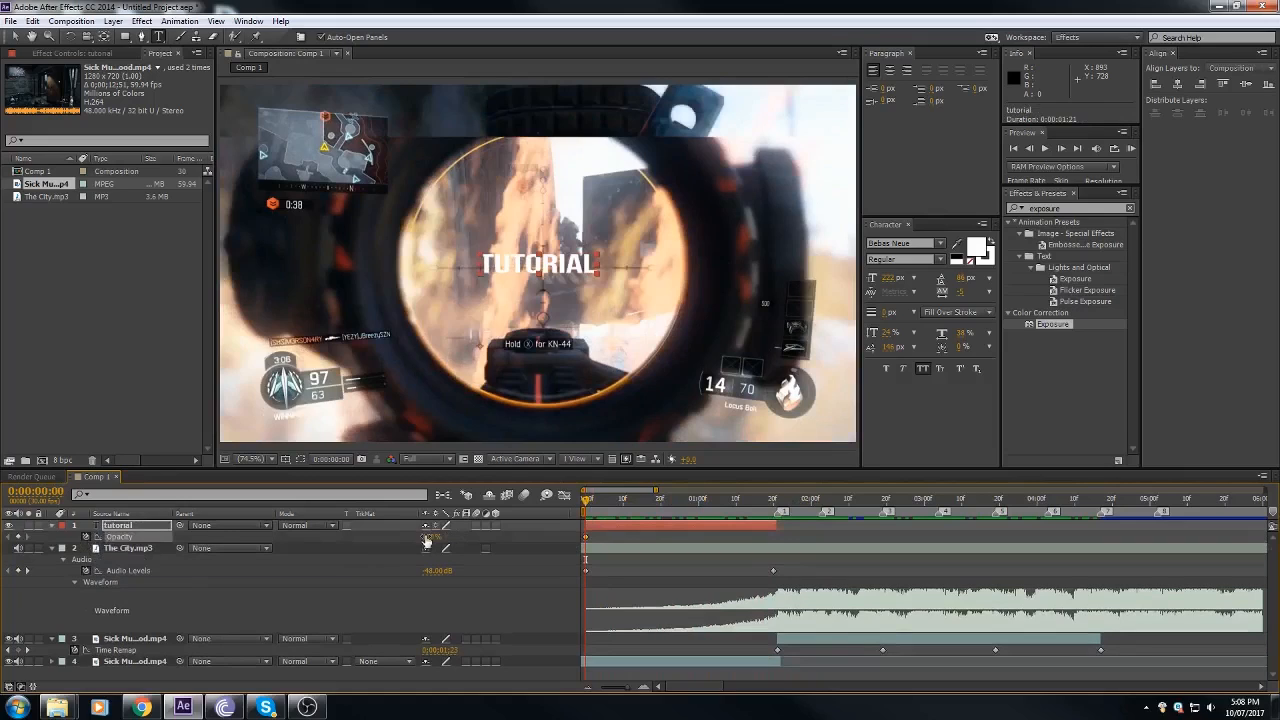
{"action": "left_click_drag", "start_coordinate": [428, 540], "coordinate": [50, 590]}
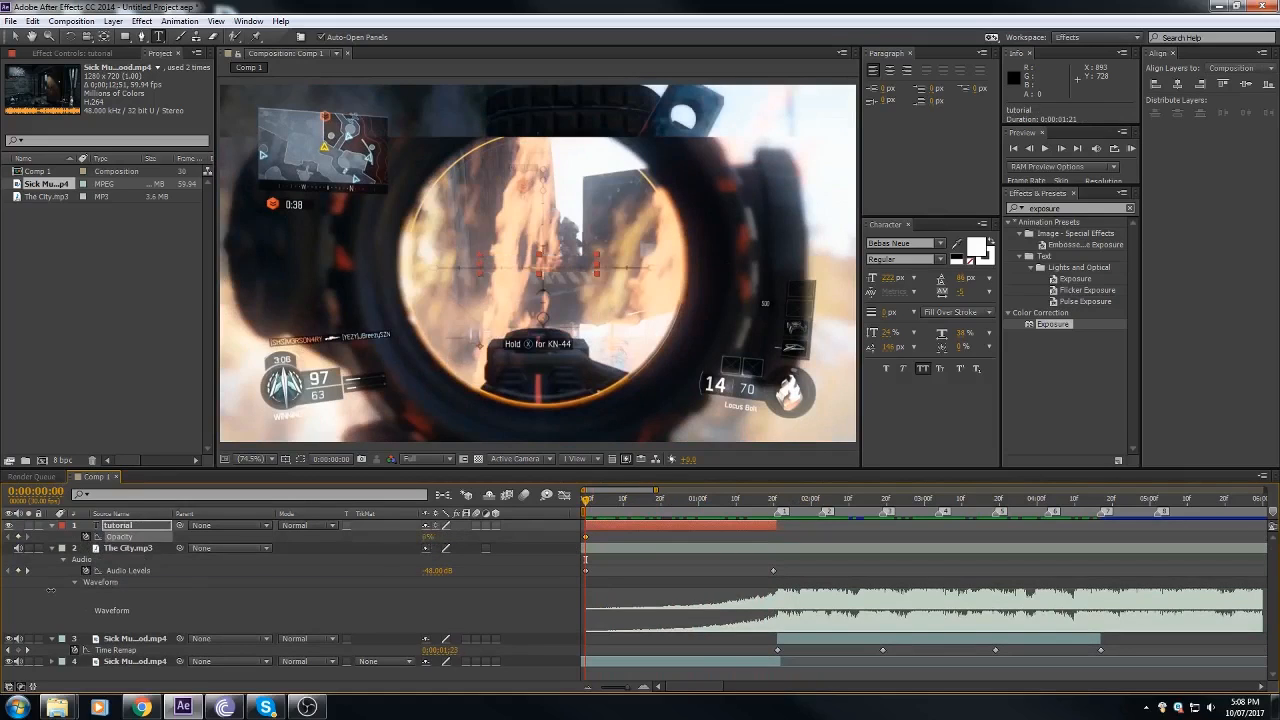
Step: Fade the TUTORIAL text from 100% to 0% opacity at 0:00:01:16, and cut off the rest of its layer there
{"action": "left_click_drag", "start_coordinate": [614, 499], "coordinate": [760, 511]}
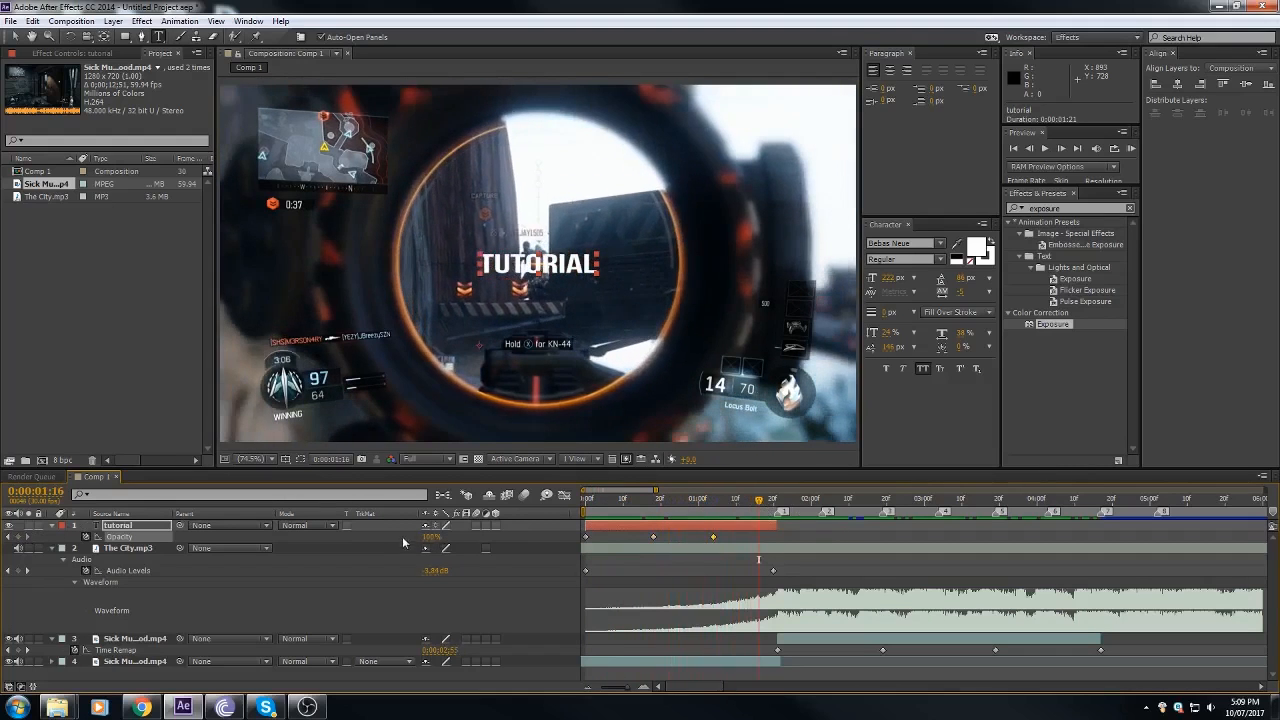
{"action": "left_click_drag", "start_coordinate": [427, 537], "coordinate": [211, 566]}
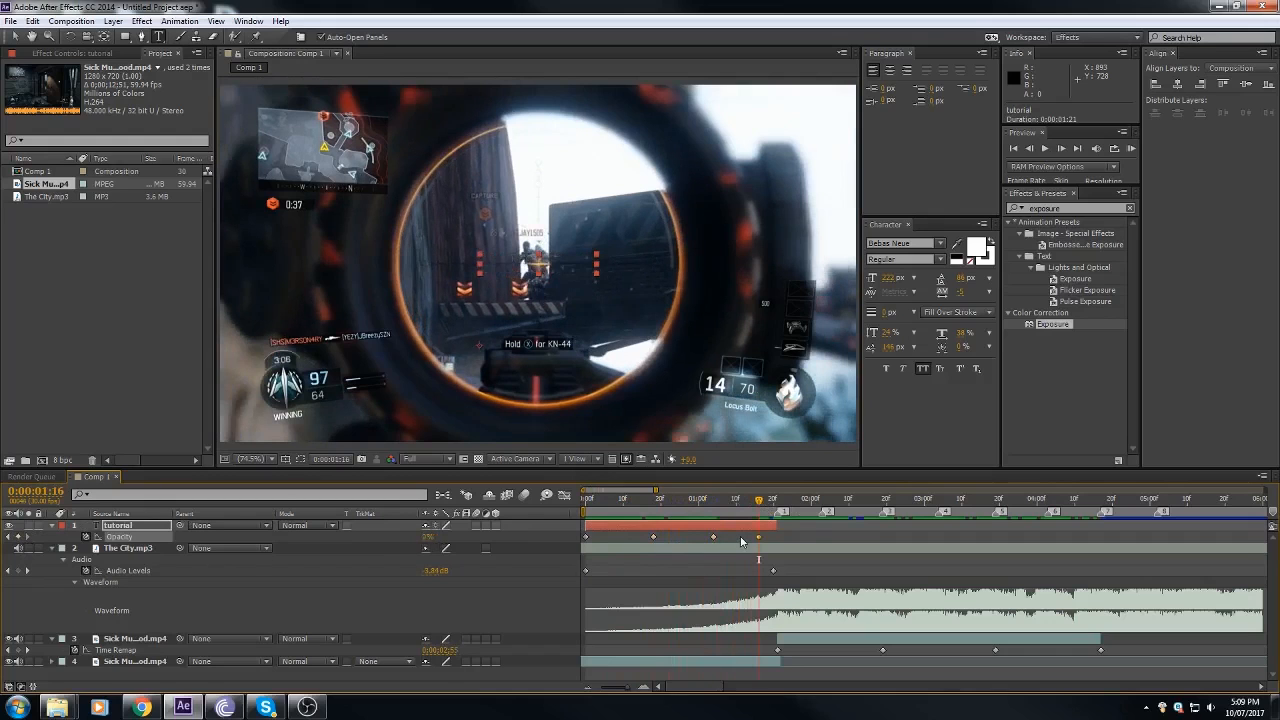
{"action": "key", "text": "ctrl+shift+d"}
{"action": "key", "text": "Delete"}
Step: End the work area at 0:00:05:02, near marker 8, and trim the composition to the work area
{"action": "left_click_drag", "start_coordinate": [760, 499], "coordinate": [1158, 530]}
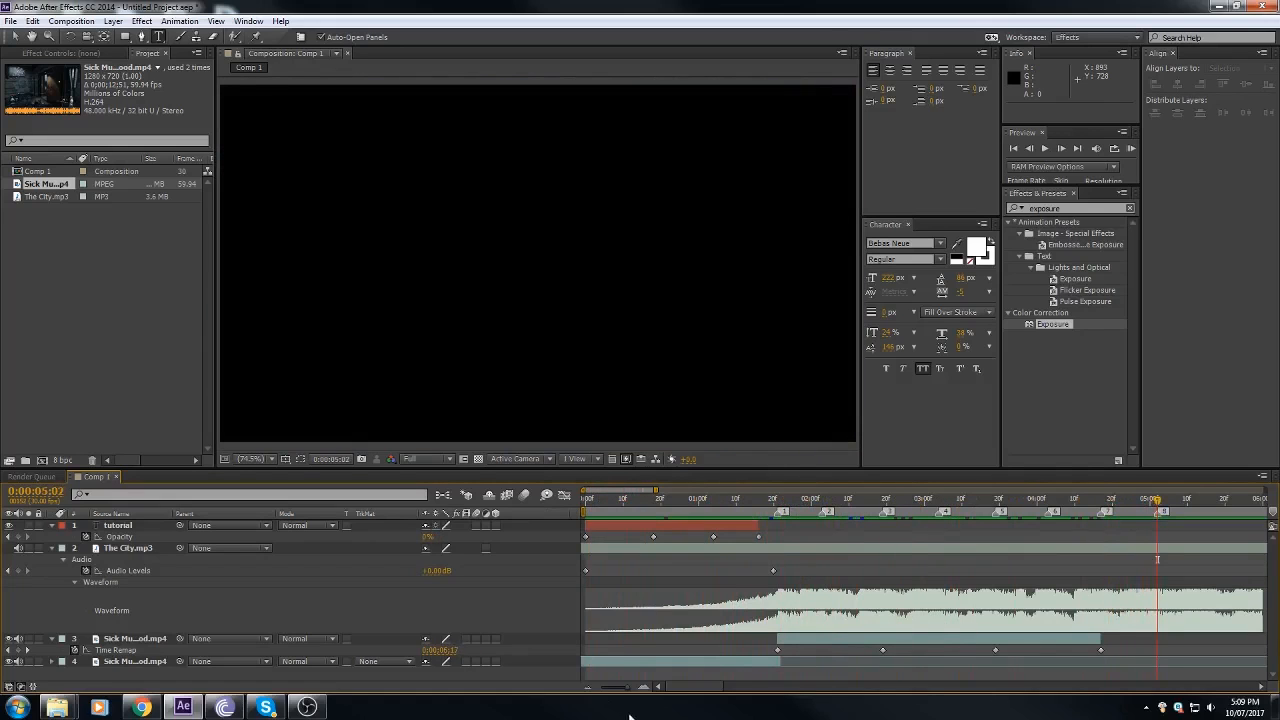
{"action": "left_click", "coordinate": [587, 689]}
{"action": "left_click_drag", "start_coordinate": [701, 688], "coordinate": [733, 687]}
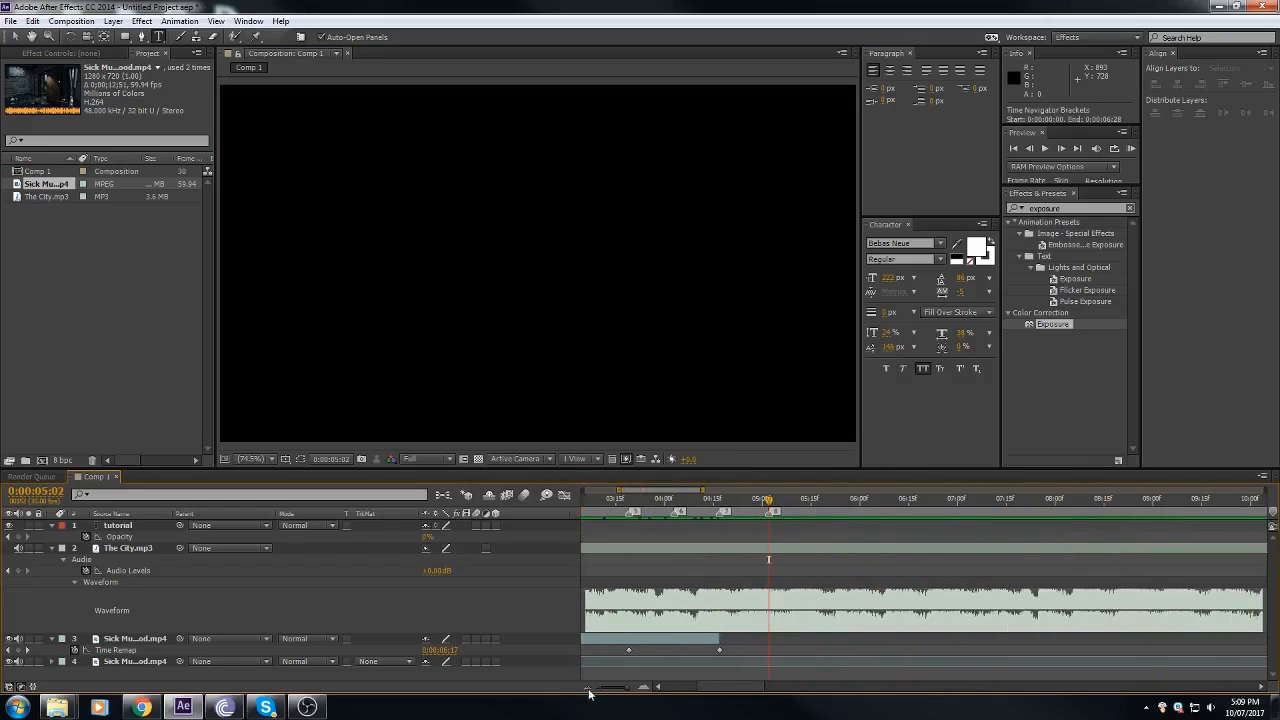
{"action": "left_click_drag", "start_coordinate": [743, 690], "coordinate": [711, 718]}
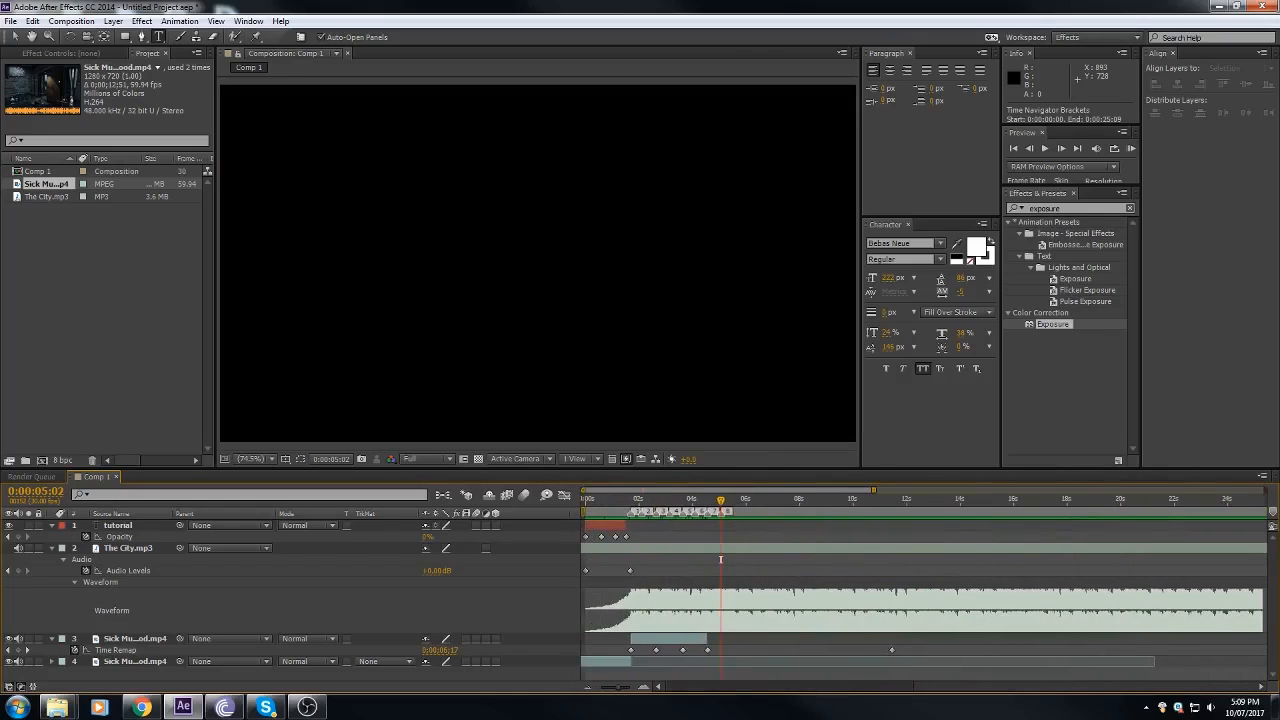
{"action": "left_click", "coordinate": [589, 688]}
{"action": "left_click", "coordinate": [589, 688]}
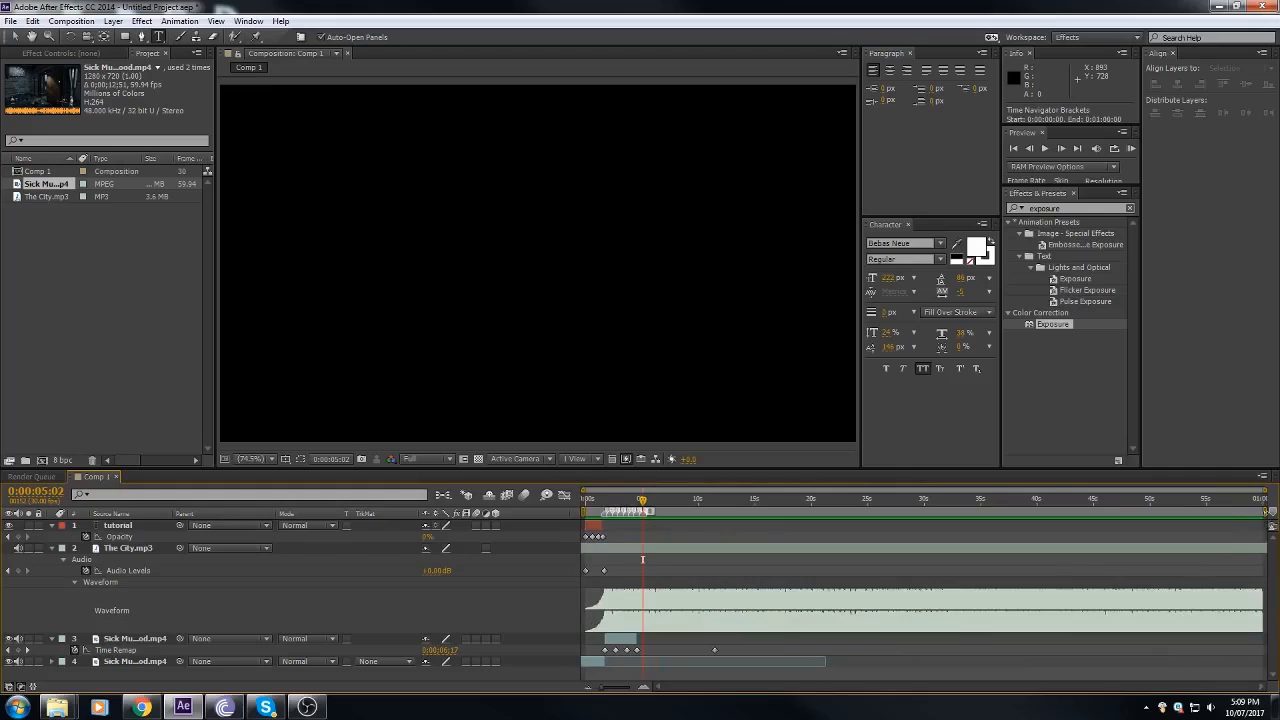
{"action": "left_click_drag", "start_coordinate": [1265, 512], "coordinate": [1018, 512]}
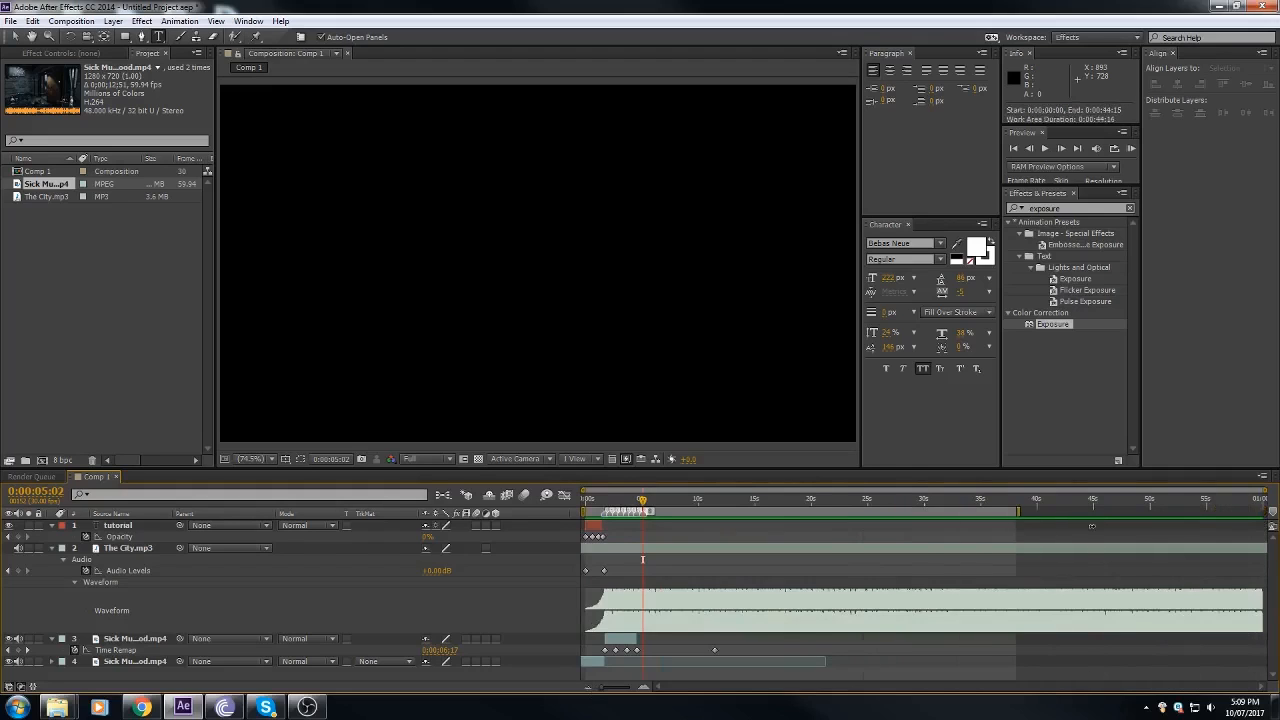
{"action": "left_click_drag", "start_coordinate": [1092, 526], "coordinate": [792, 514]}
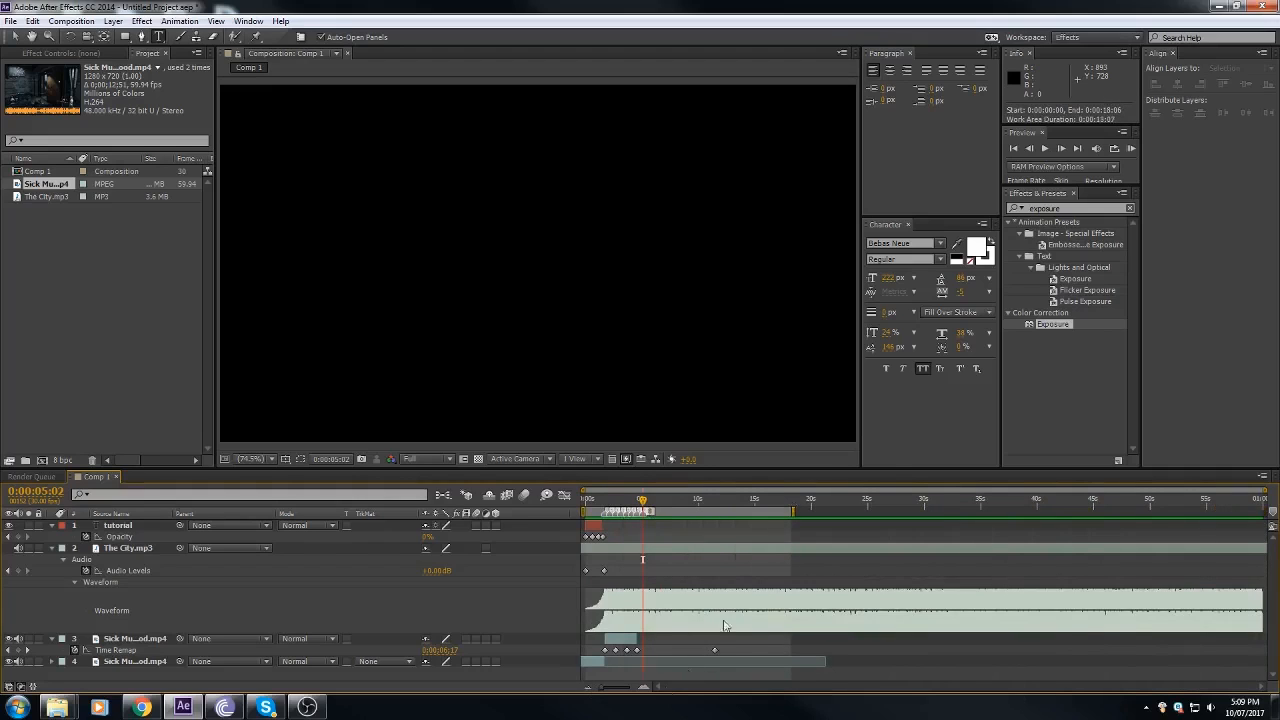
{"action": "left_click", "coordinate": [645, 689]}
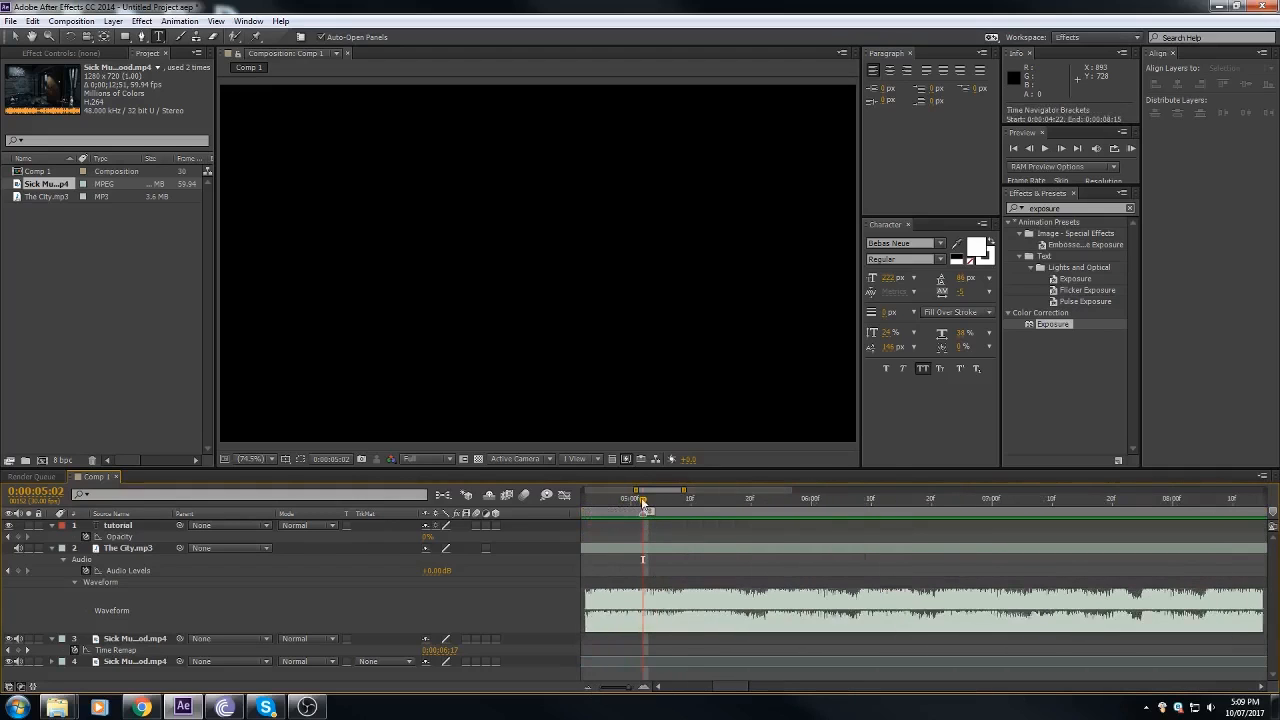
{"action": "left_click", "coordinate": [589, 690]}
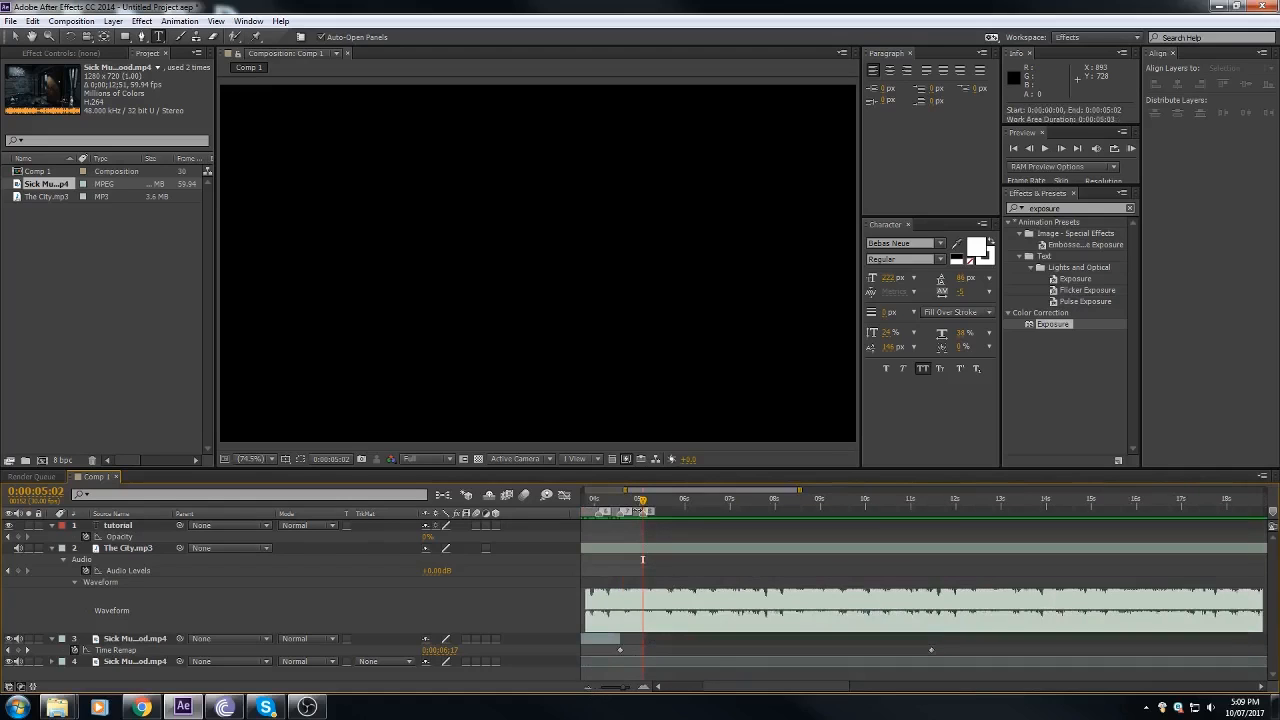
{"action": "left_click_drag", "start_coordinate": [731, 689], "coordinate": [717, 688]}
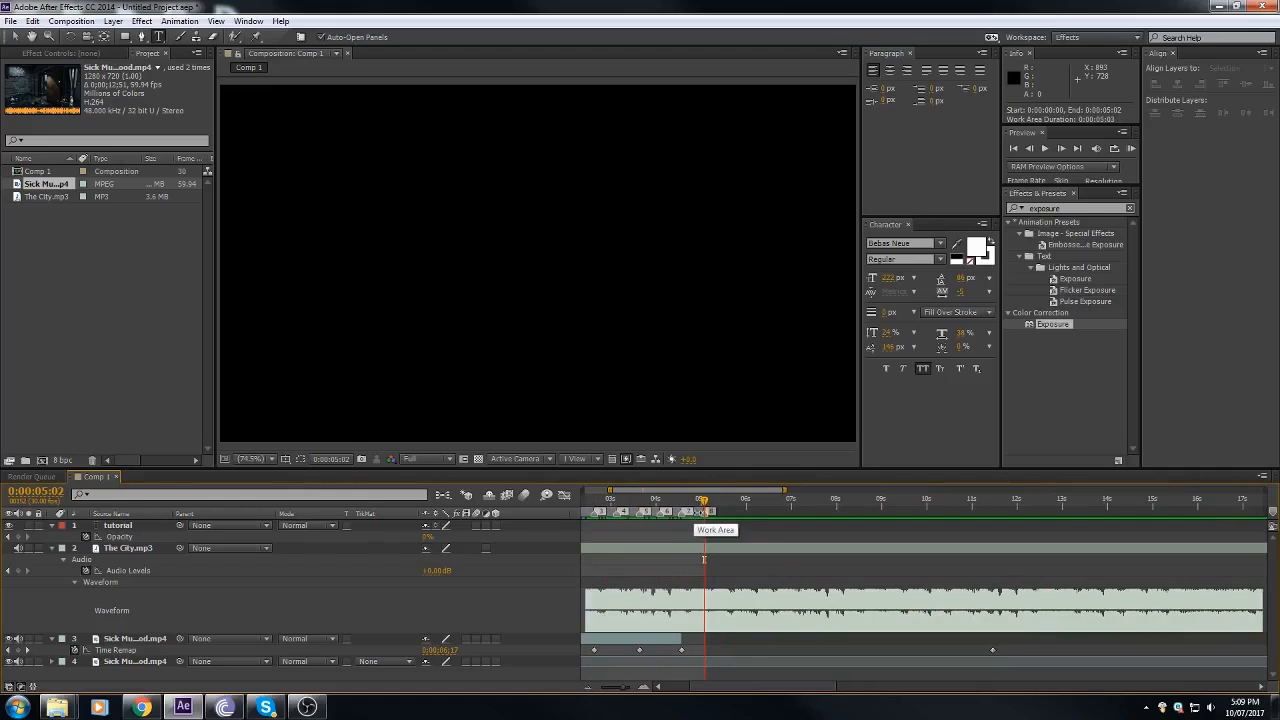
{"action": "right_click", "coordinate": [704, 511]}
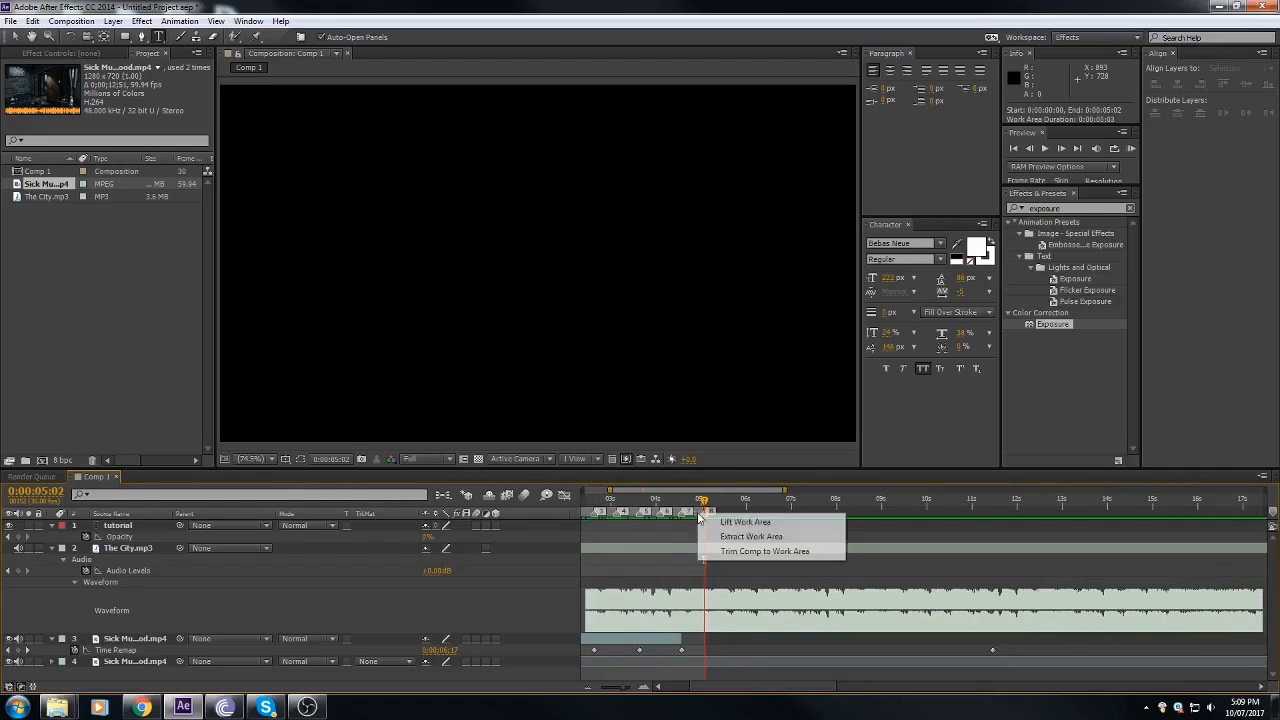
{"action": "left_click", "coordinate": [742, 552]}
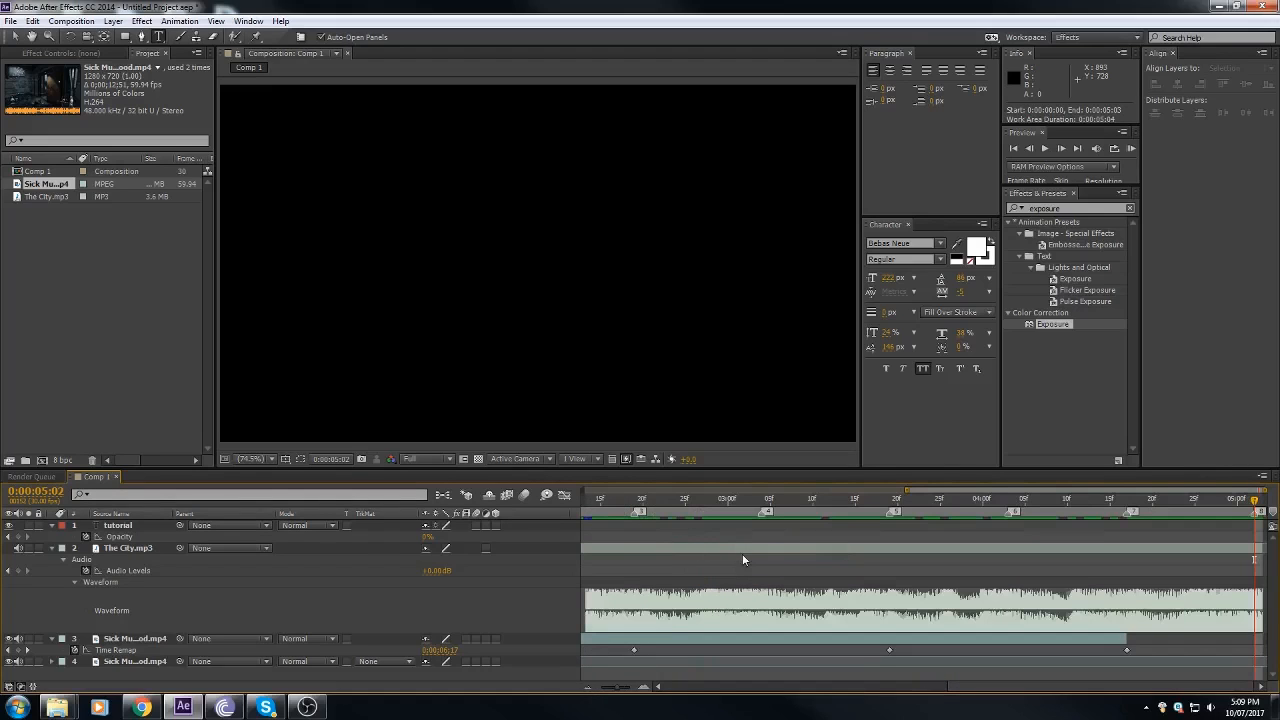
Step: Apply Easy Ease to the gameplay clip's last two time-remap keyframes, at markers 5 and 7
{"action": "left_click_drag", "start_coordinate": [1160, 502], "coordinate": [578, 703]}
{"action": "left_click", "coordinate": [588, 688]}
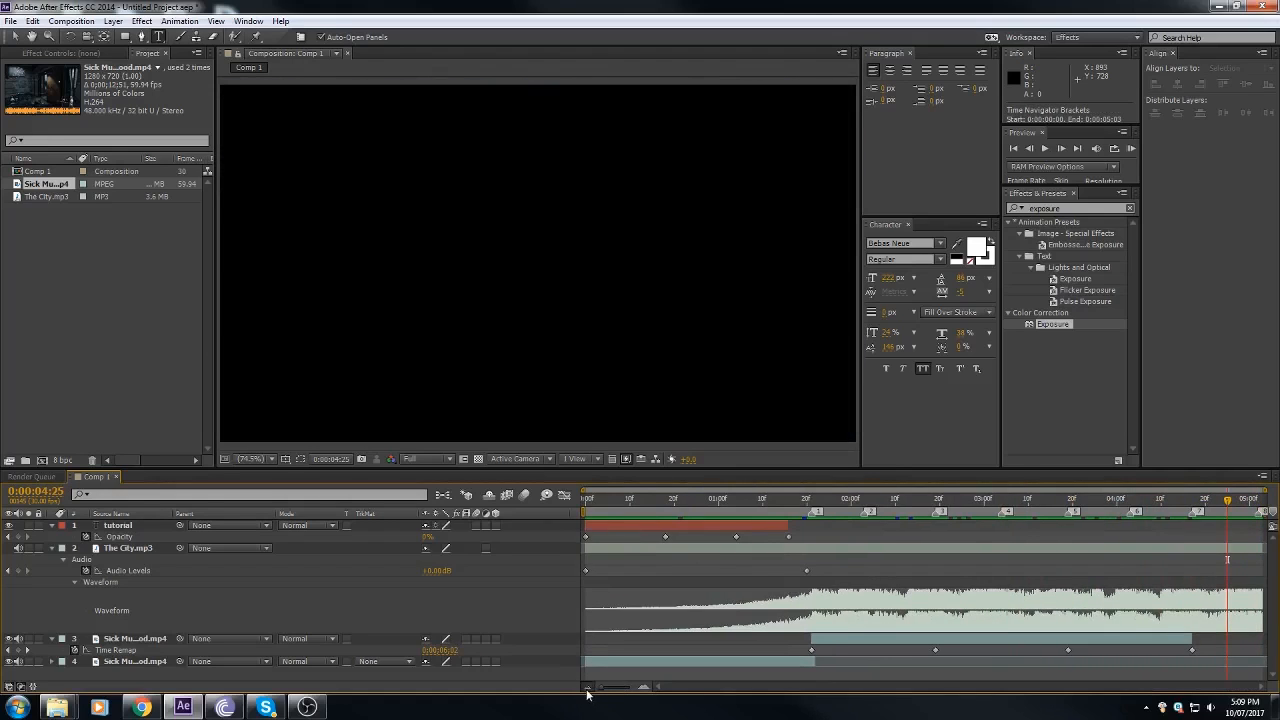
{"action": "left_click_drag", "start_coordinate": [1228, 500], "coordinate": [1002, 556]}
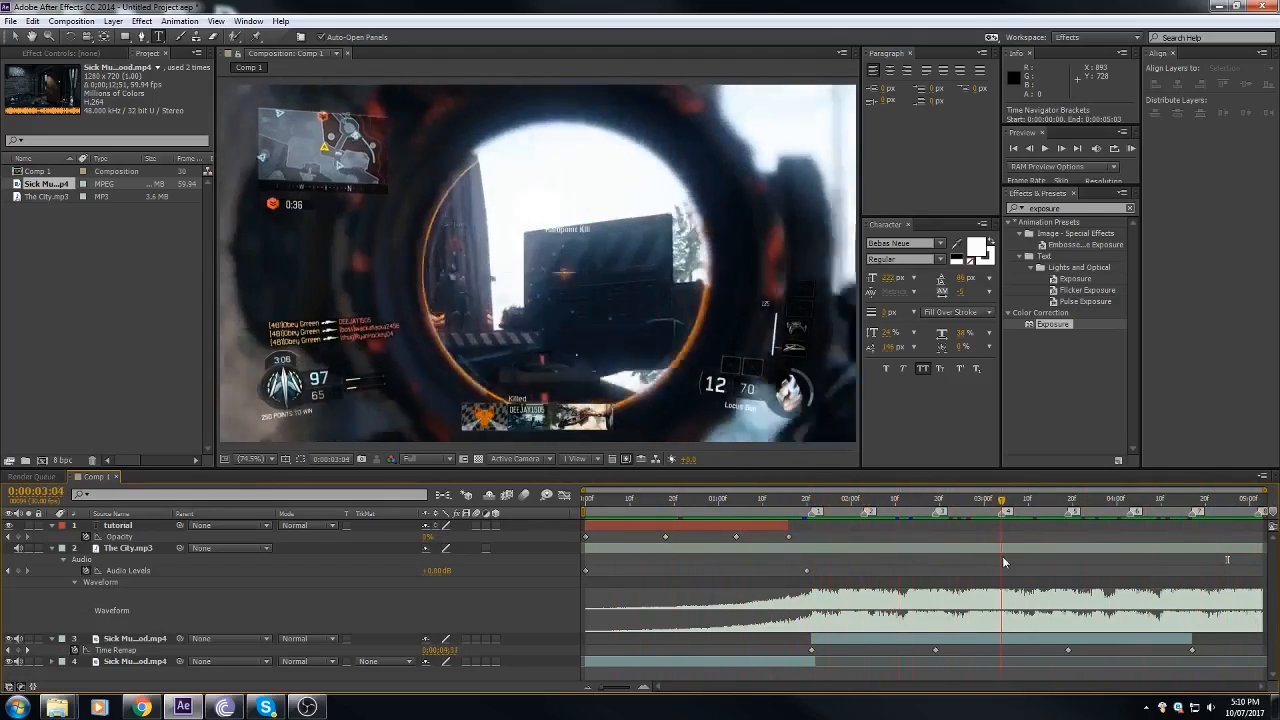
{"action": "mouse_move", "coordinate": [1088, 508]}
{"action": "left_mouse_down"}
{"action": "mouse_move", "coordinate": [1152, 509]}
{"action": "mouse_move", "coordinate": [1070, 513]}
{"action": "left_mouse_up"}
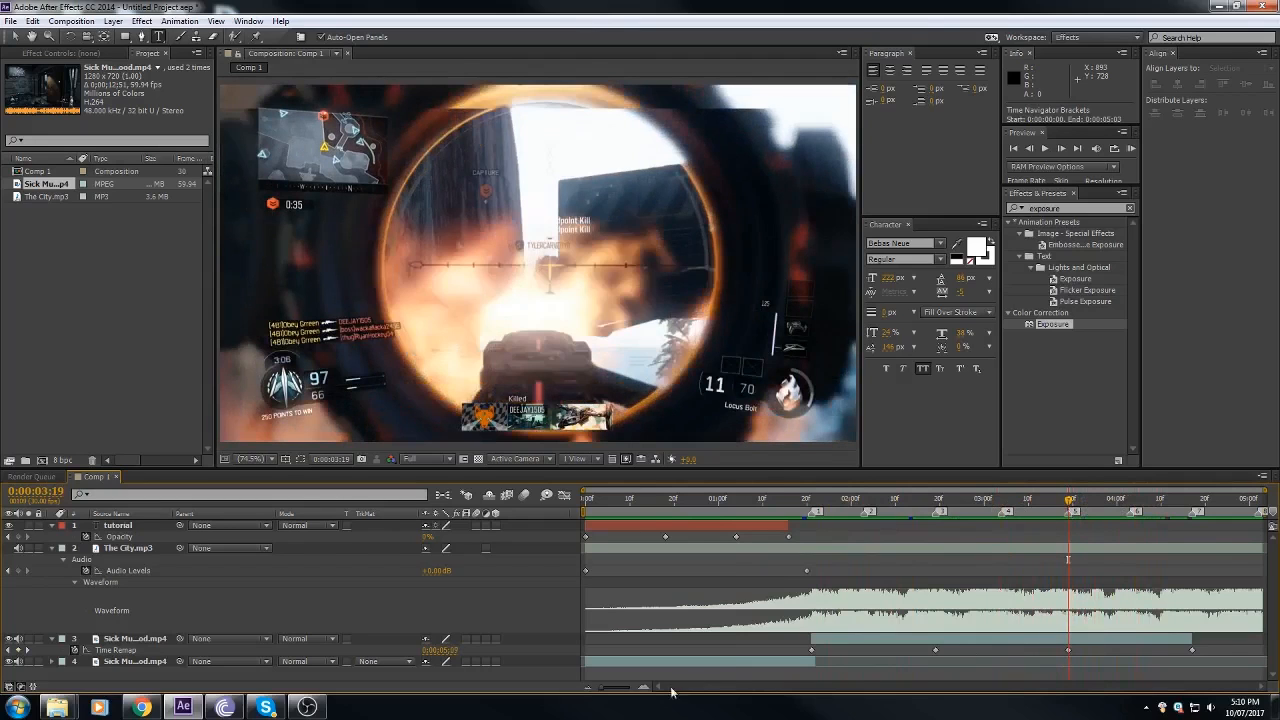
{"action": "left_click_drag", "start_coordinate": [1070, 503], "coordinate": [1162, 514]}
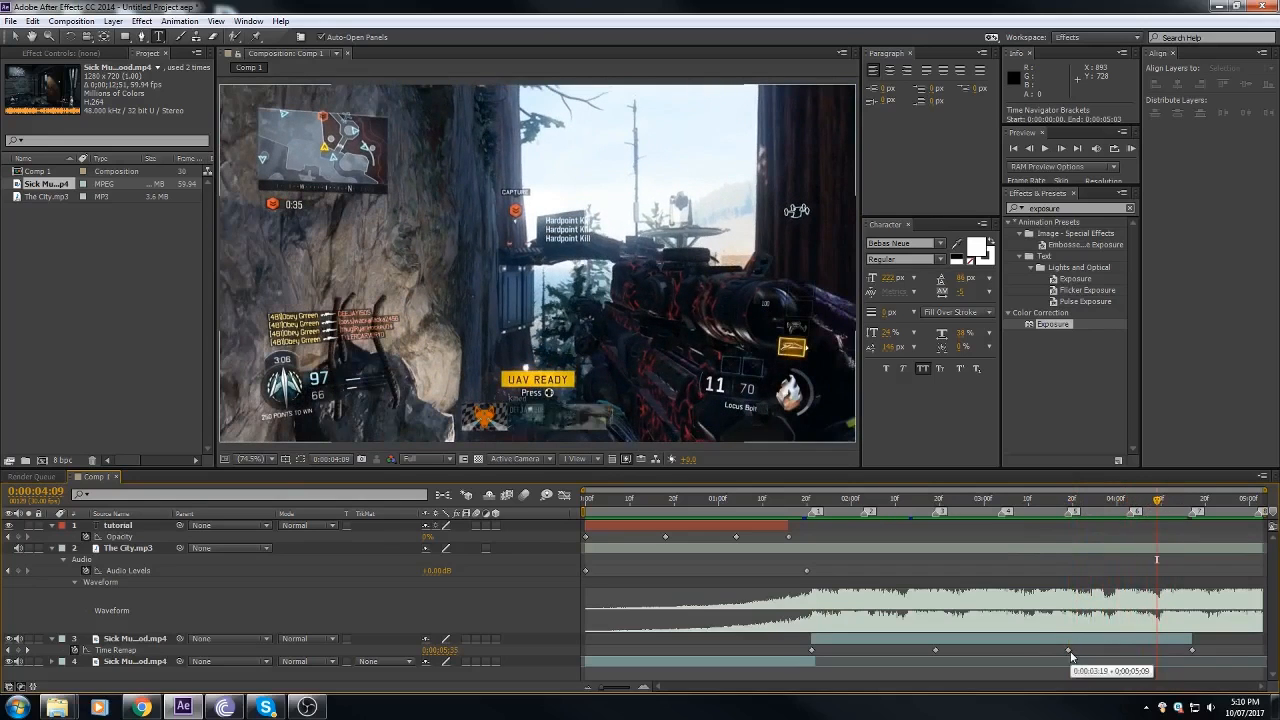
{"action": "left_click_drag", "start_coordinate": [1050, 648], "coordinate": [1213, 653]}
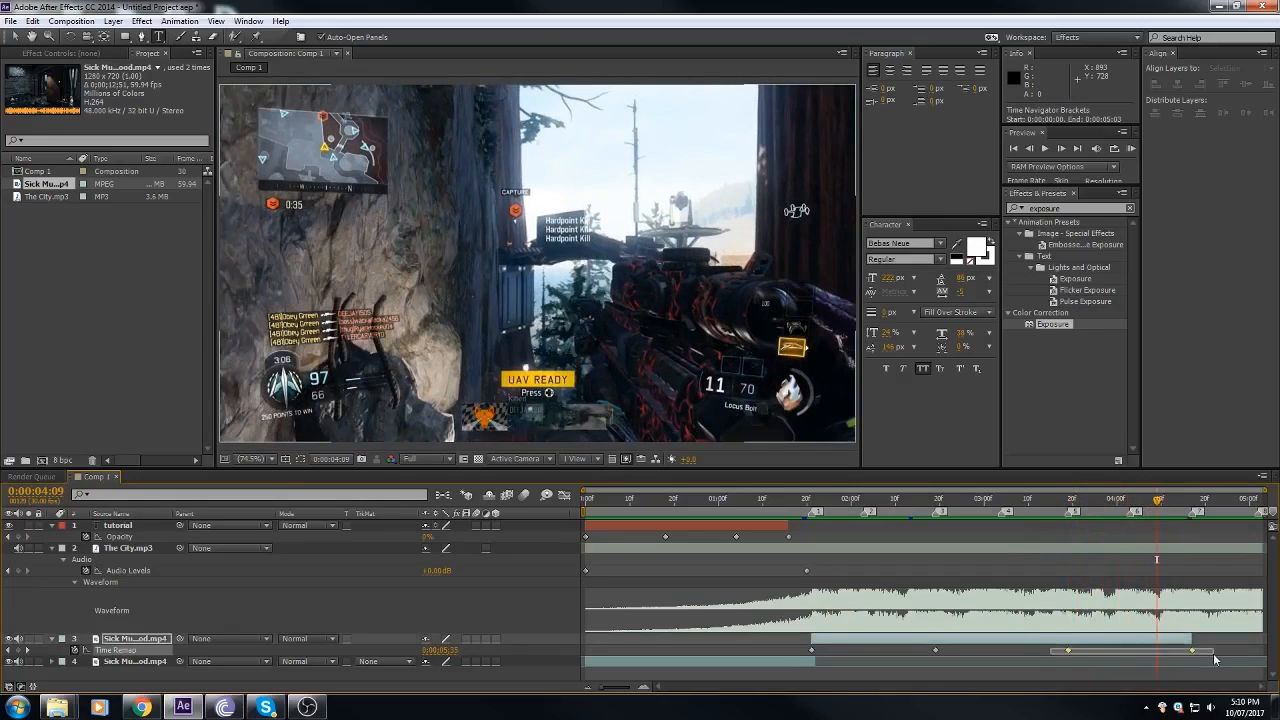
{"action": "right_click", "coordinate": [1069, 654]}
{"action": "mouse_move", "coordinate": [1124, 640]}
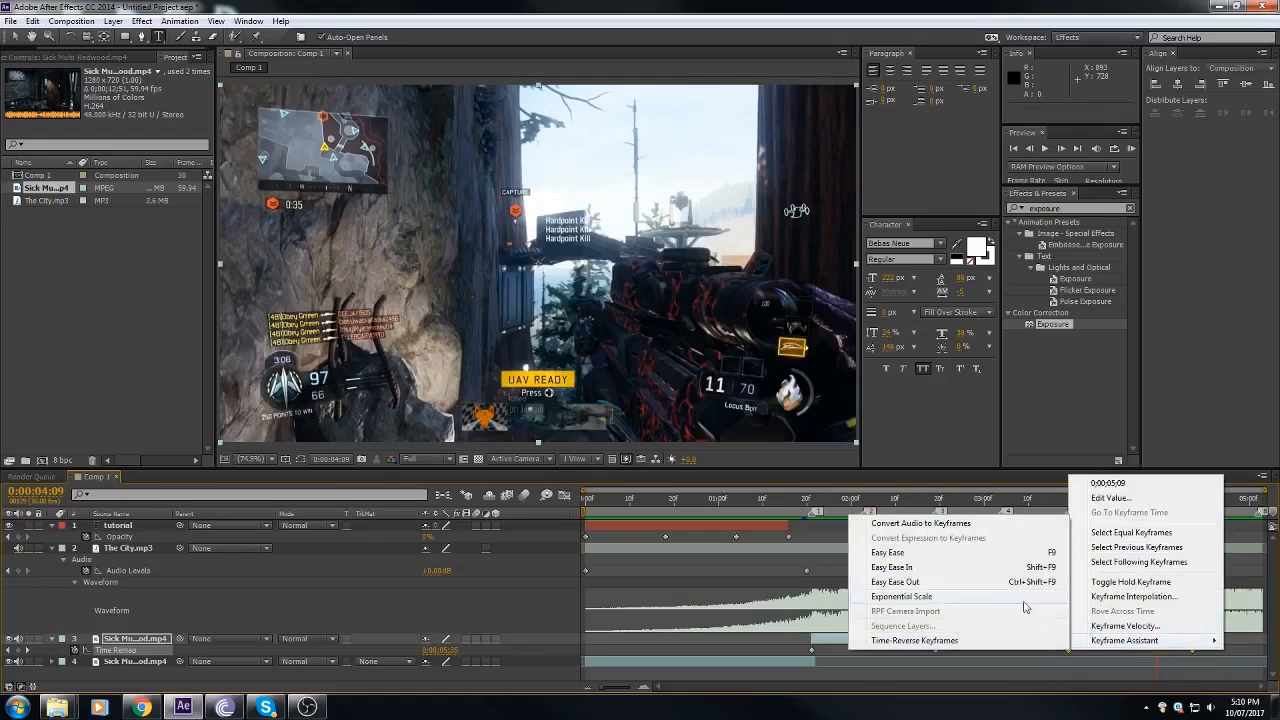
{"action": "left_click", "coordinate": [952, 556]}
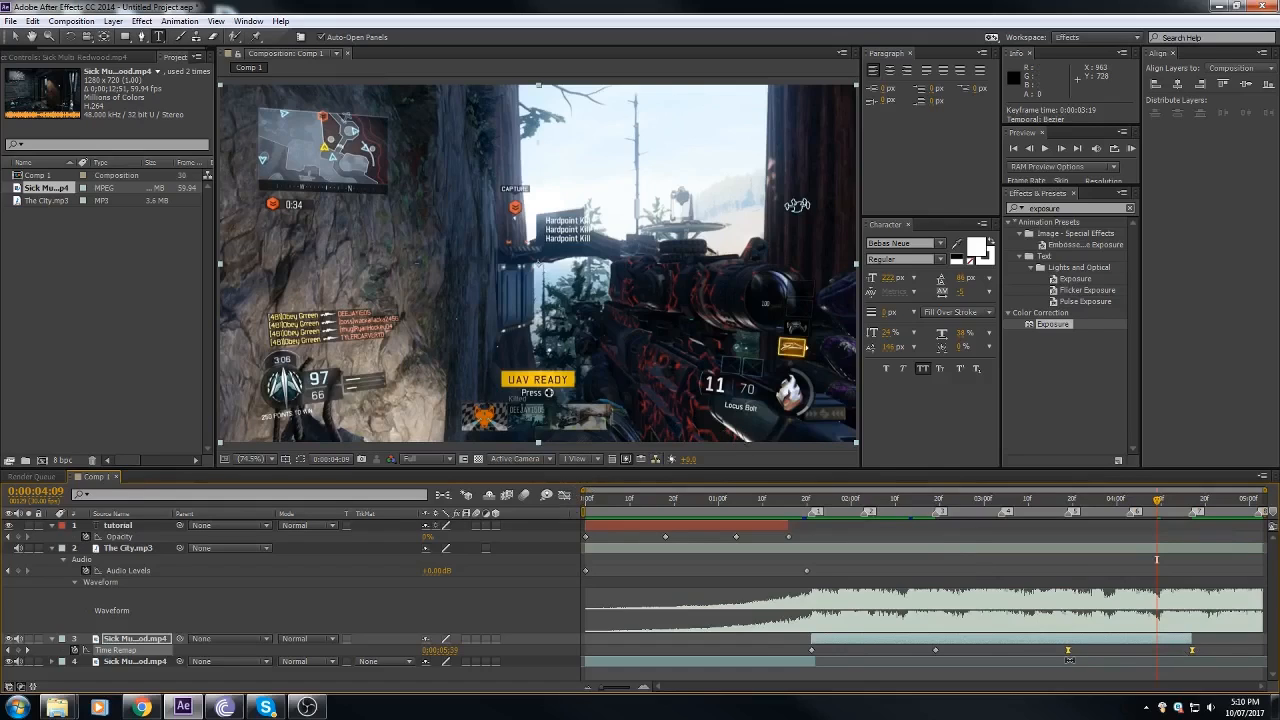
Step: Examine the clip's time-remap curve and its individual keyframes in the Graph Editor
{"action": "left_click", "coordinate": [564, 496]}
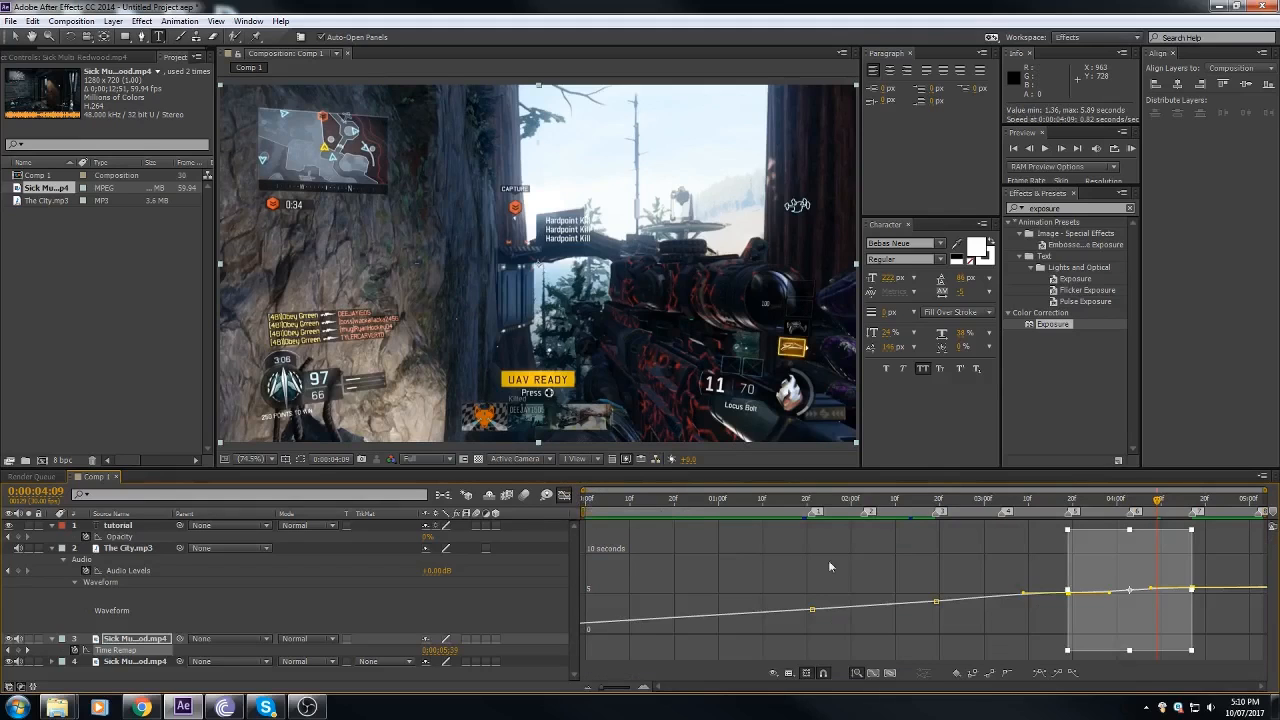
{"action": "left_click", "coordinate": [965, 566]}
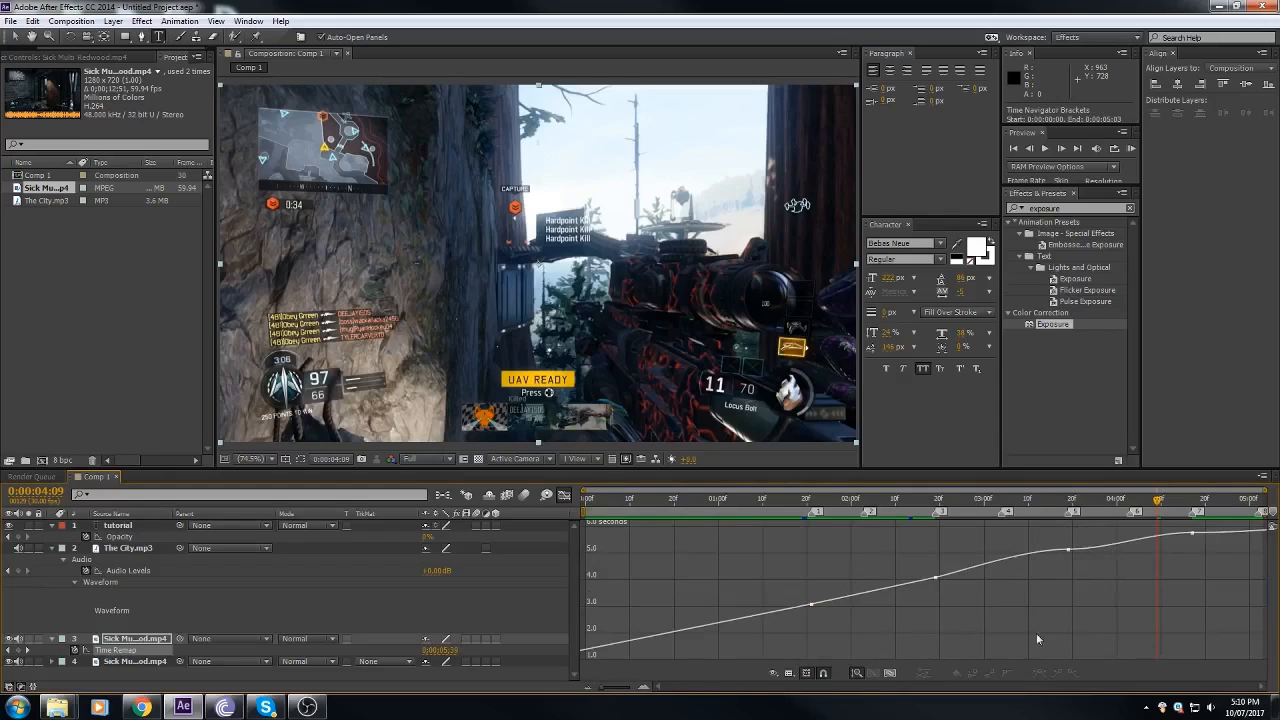
{"action": "left_click", "coordinate": [810, 605]}
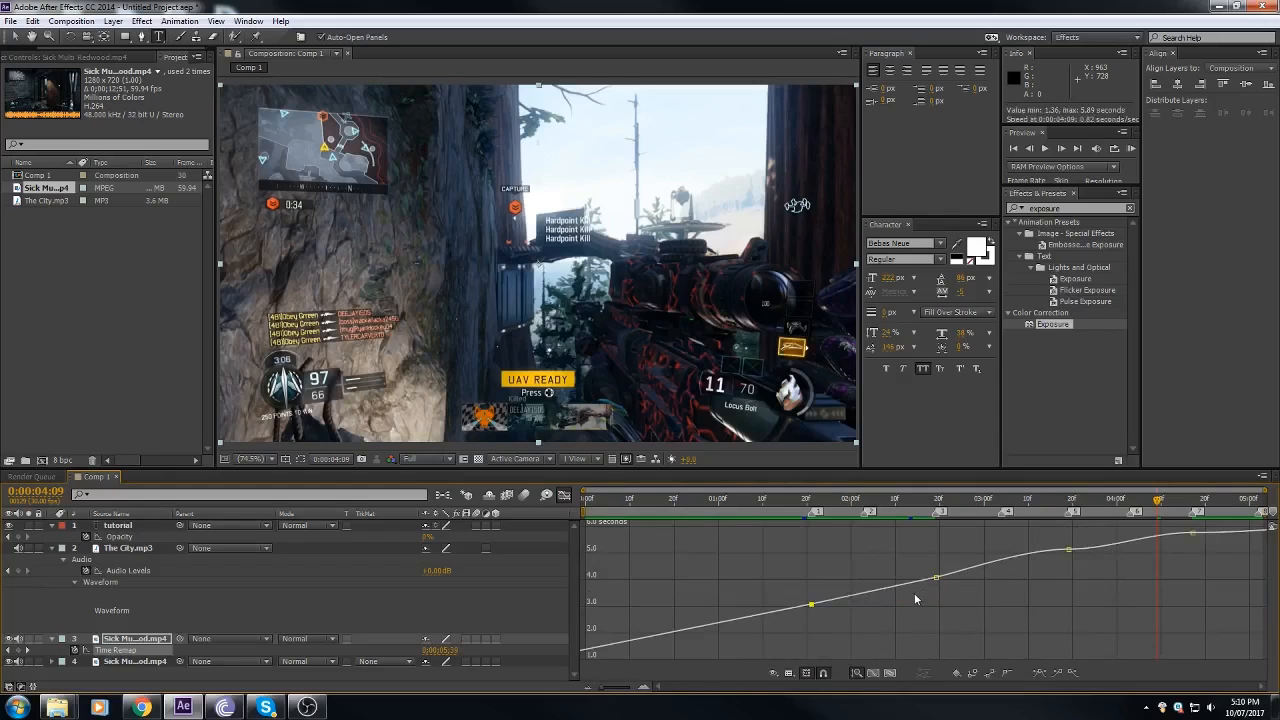
{"action": "left_click", "coordinate": [937, 579], "text": "shift"}
{"action": "left_click", "coordinate": [1068, 550], "text": "shift"}
{"action": "left_click", "coordinate": [563, 495]}
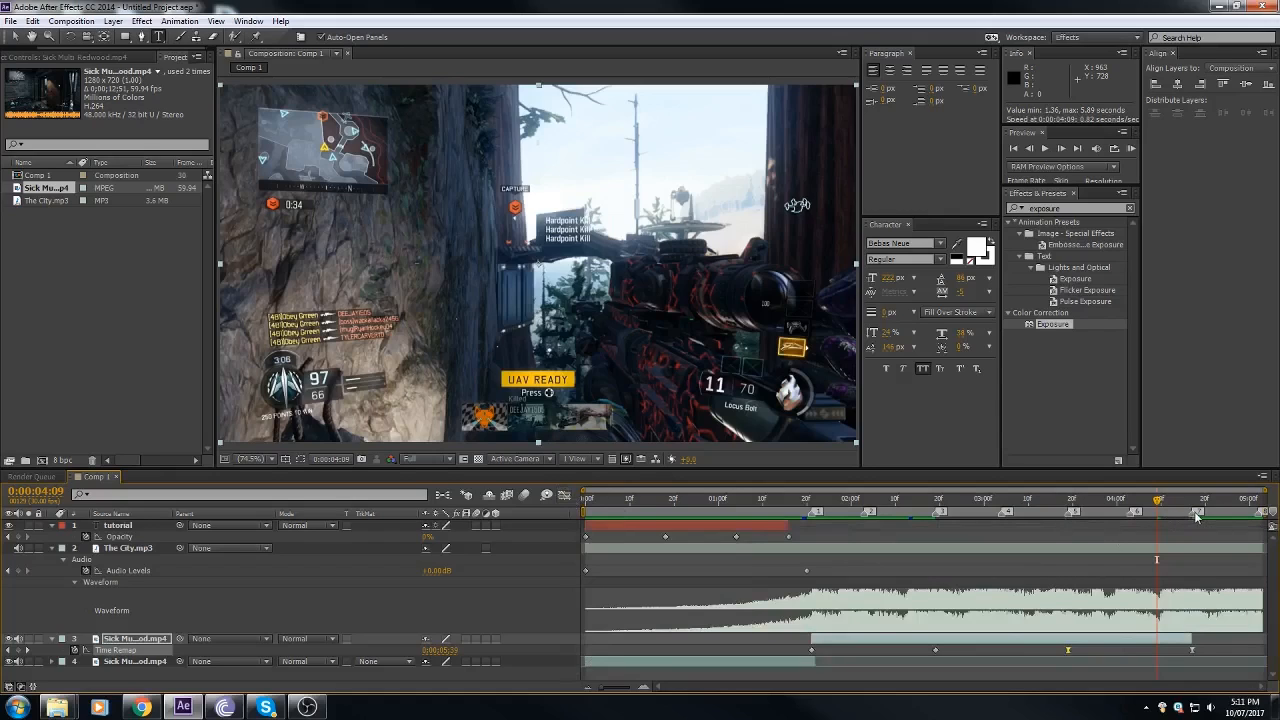
Step: Reshape the time-remap curve between markers 5 and 7 in the Graph Editor, steep at both ends and nearly flat in the middle
{"action": "left_click", "coordinate": [564, 495]}
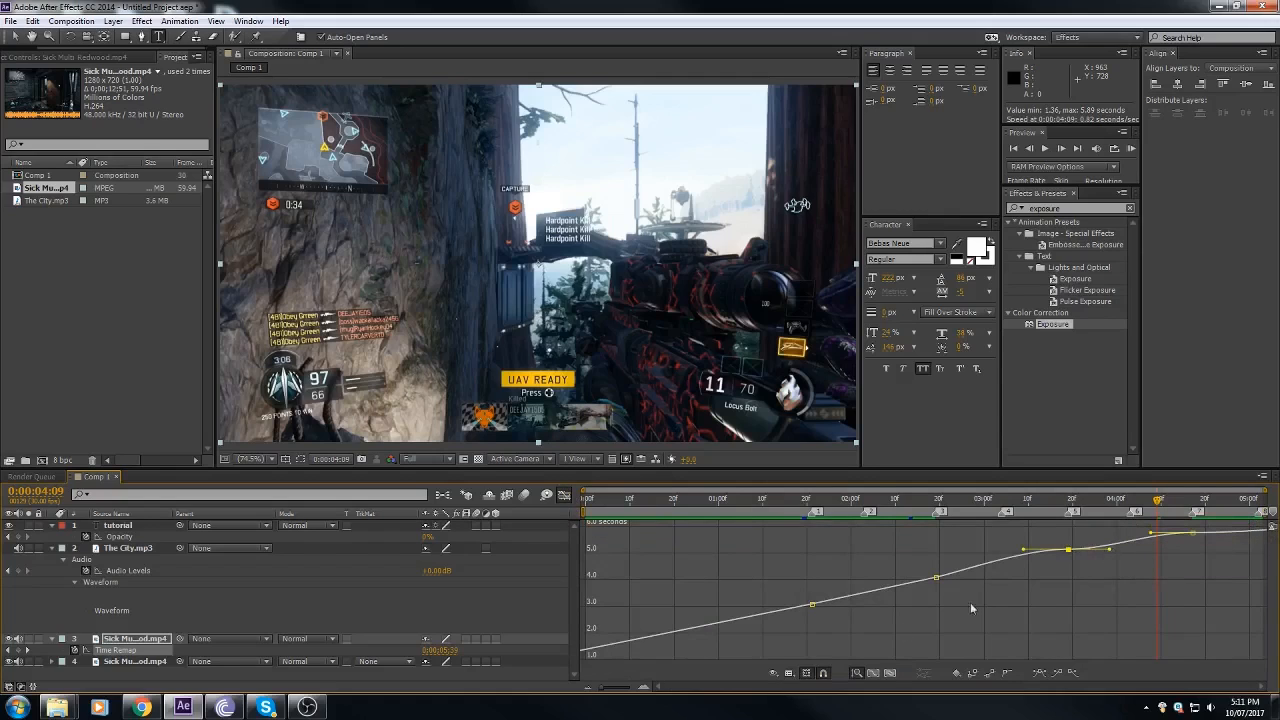
{"action": "left_click", "coordinate": [644, 687]}
{"action": "left_click", "coordinate": [644, 687]}
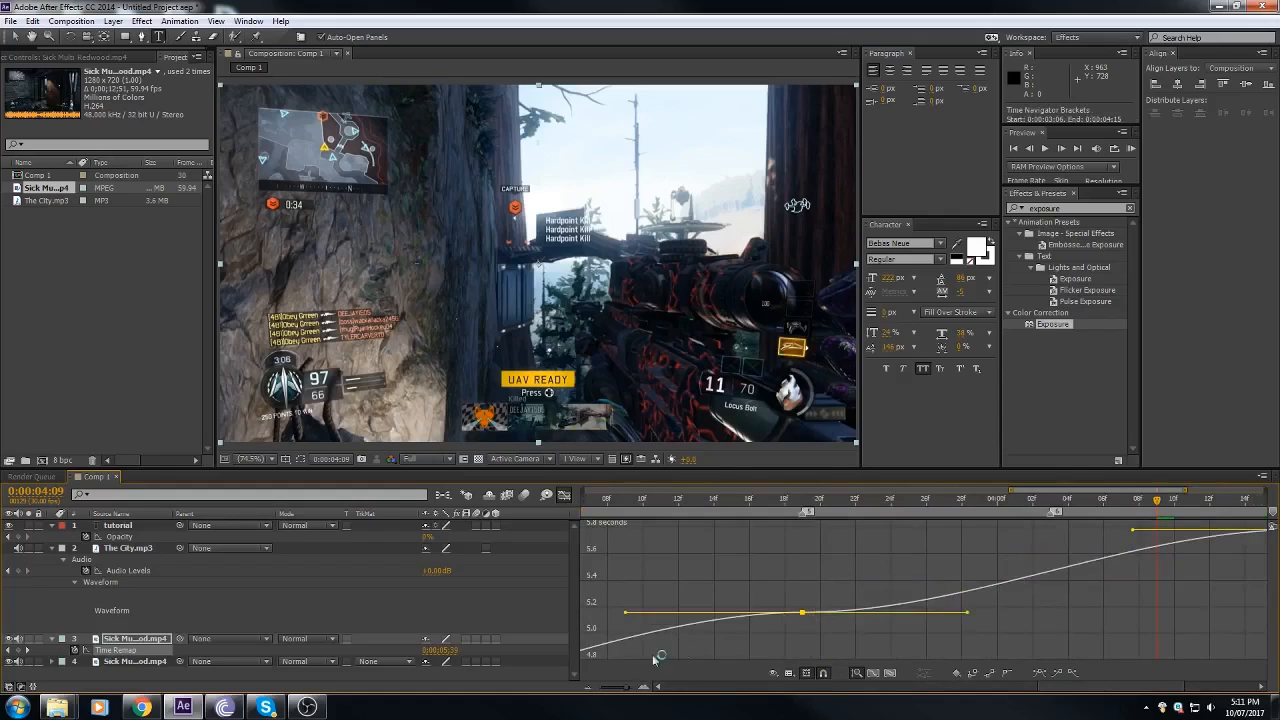
{"action": "mouse_move", "coordinate": [815, 614]}
{"action": "left_click_drag", "start_coordinate": [1070, 692], "coordinate": [1102, 681]}
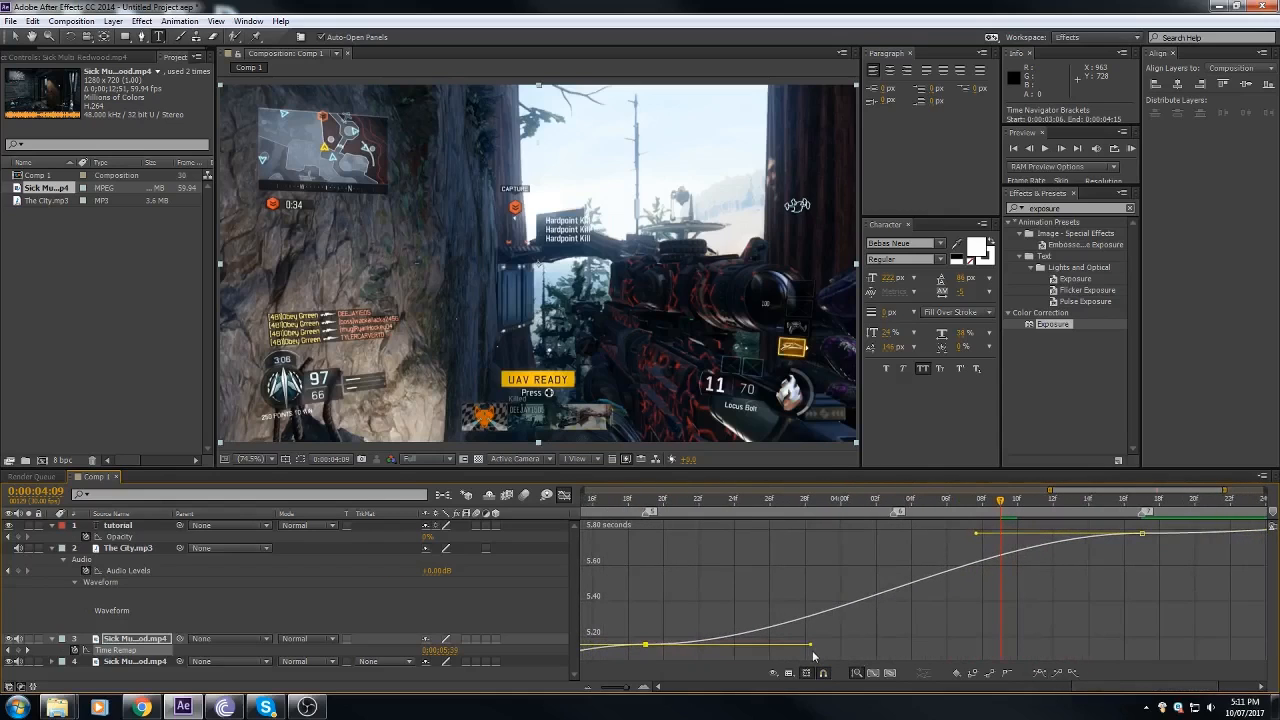
{"action": "left_click_drag", "start_coordinate": [812, 649], "coordinate": [748, 569]}
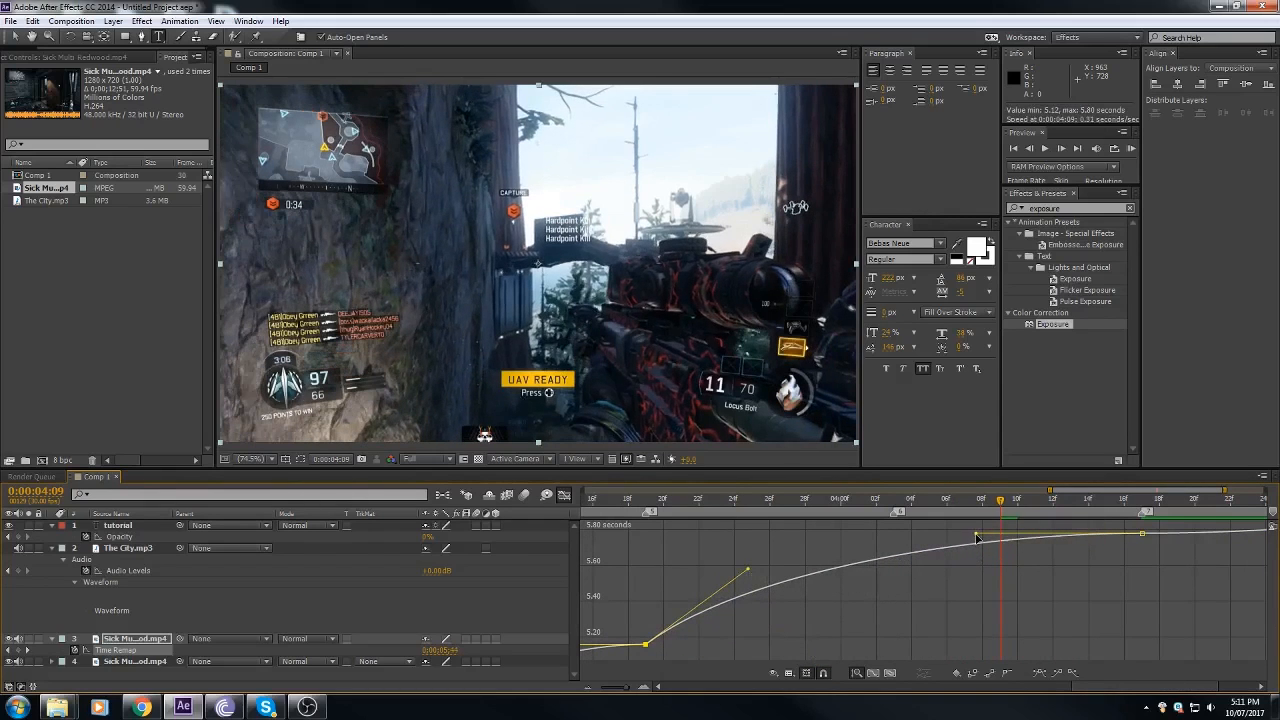
{"action": "left_click_drag", "start_coordinate": [977, 538], "coordinate": [1056, 636]}
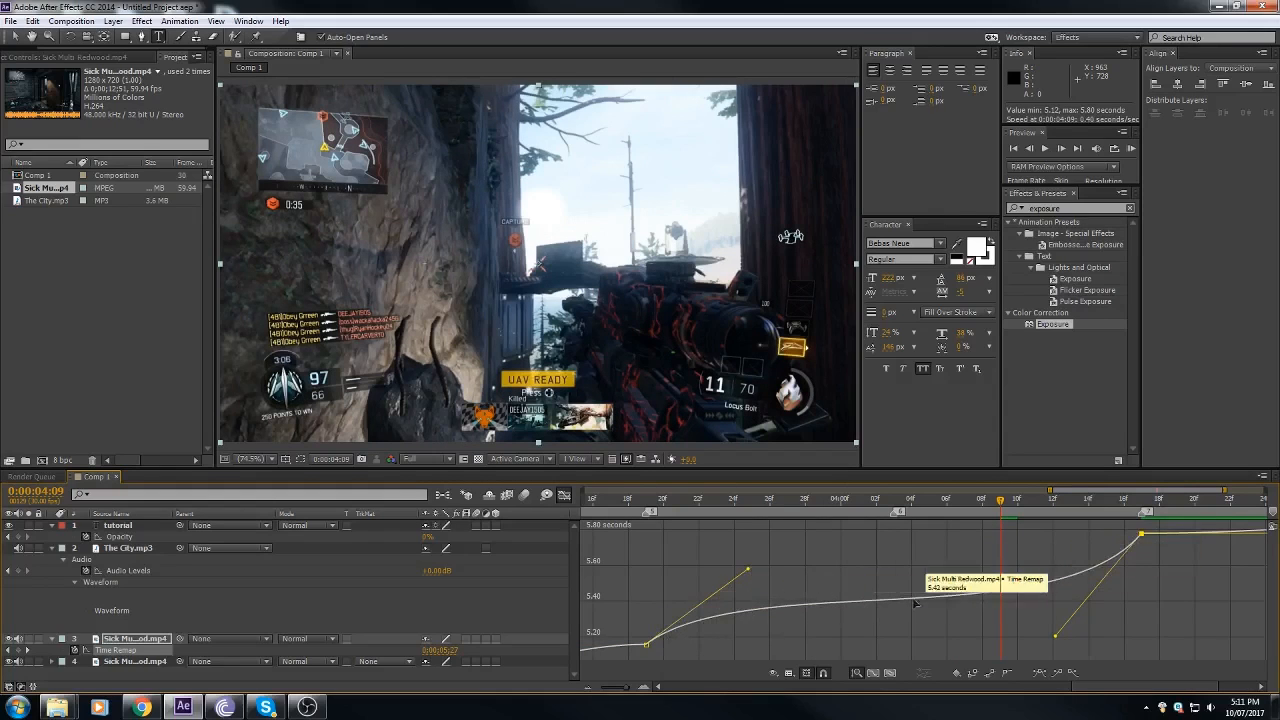
{"action": "mouse_move", "coordinate": [776, 500]}
{"action": "left_mouse_down"}
{"action": "mouse_move", "coordinate": [626, 522]}
{"action": "mouse_move", "coordinate": [759, 506]}
{"action": "mouse_move", "coordinate": [1150, 524]}
{"action": "mouse_move", "coordinate": [768, 522]}
{"action": "left_mouse_up"}
{"action": "left_click", "coordinate": [565, 497]}
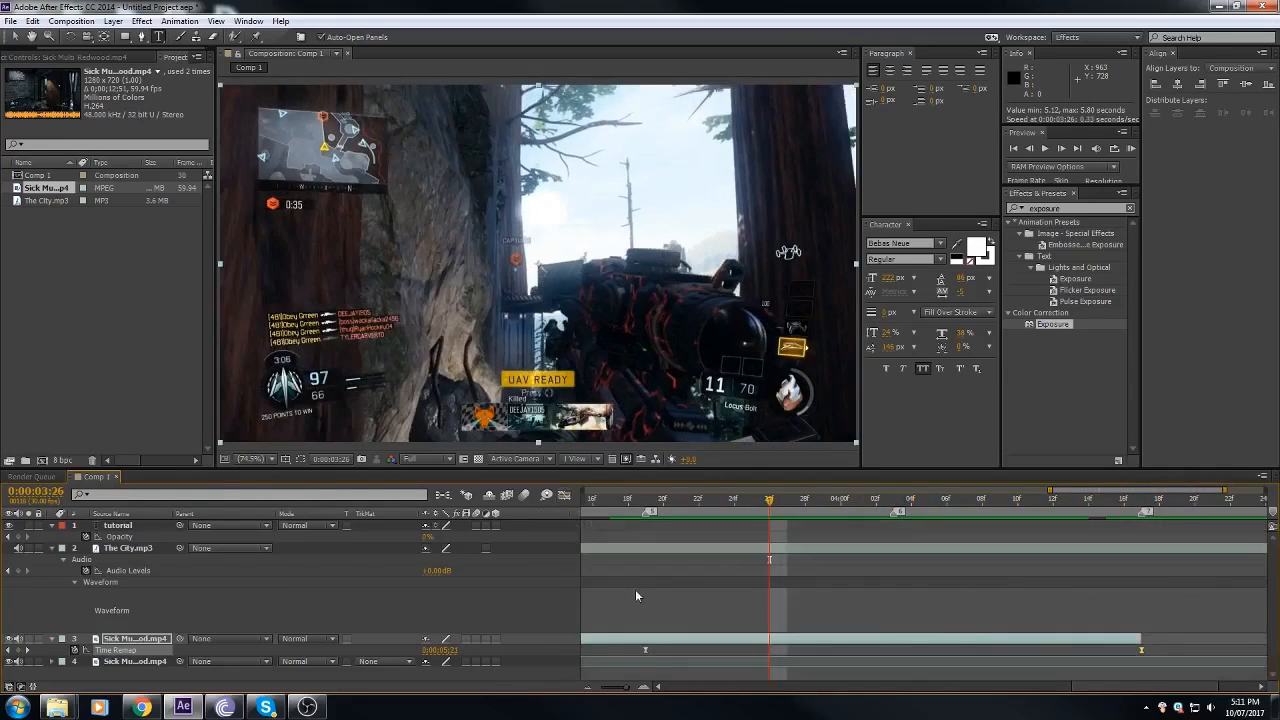
{"action": "left_click", "coordinate": [587, 689]}
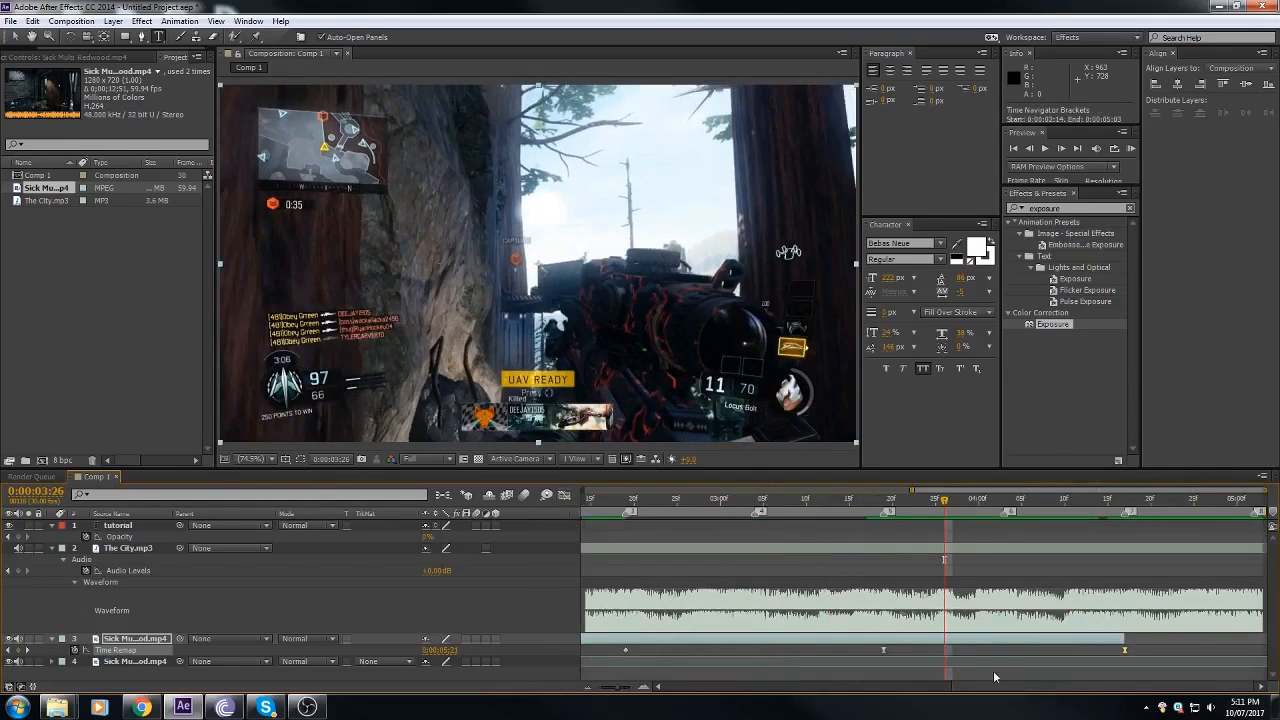
{"action": "left_click_drag", "start_coordinate": [997, 687], "coordinate": [935, 688]}
{"action": "left_click", "coordinate": [588, 689]}
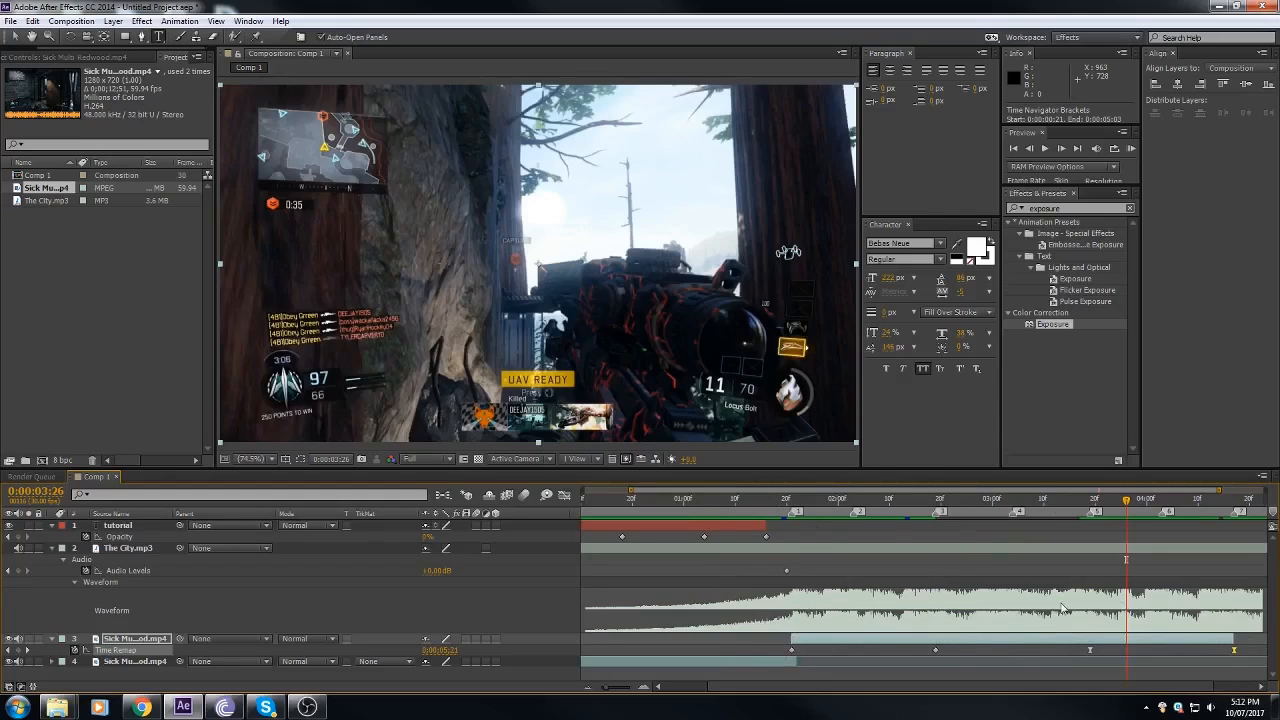
{"action": "left_click", "coordinate": [642, 498]}
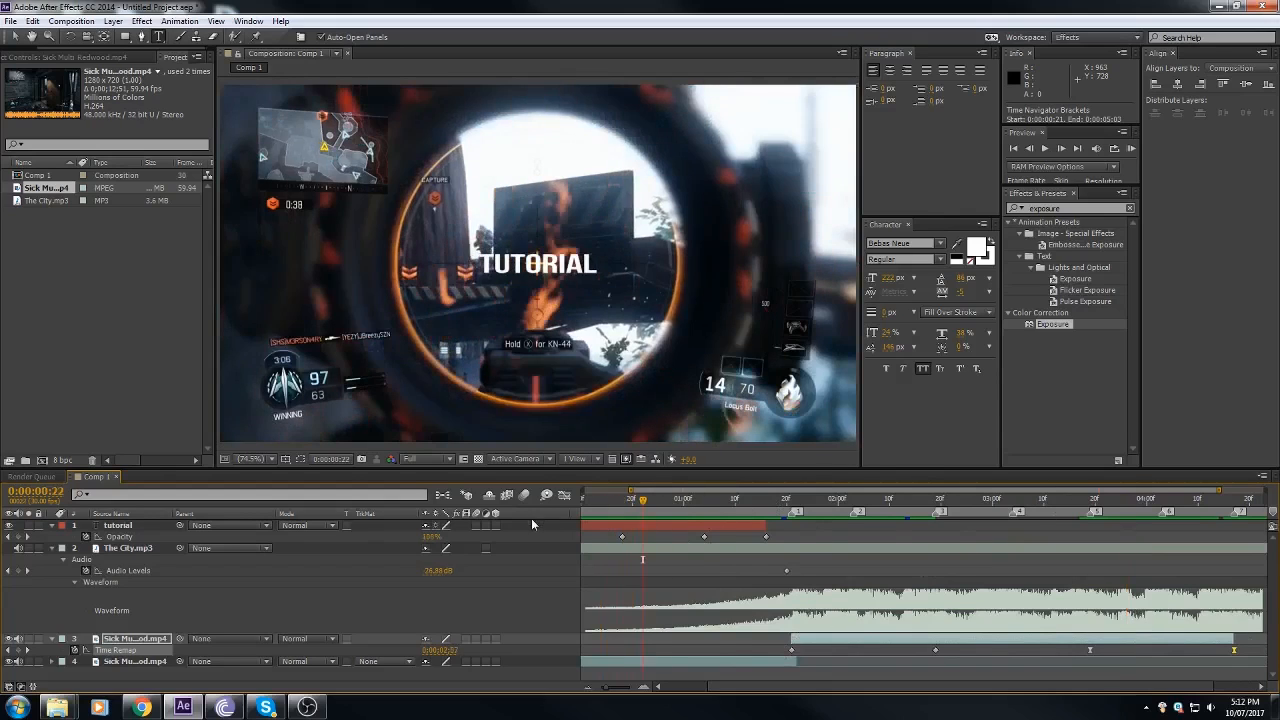
{"action": "left_click", "coordinate": [588, 688]}
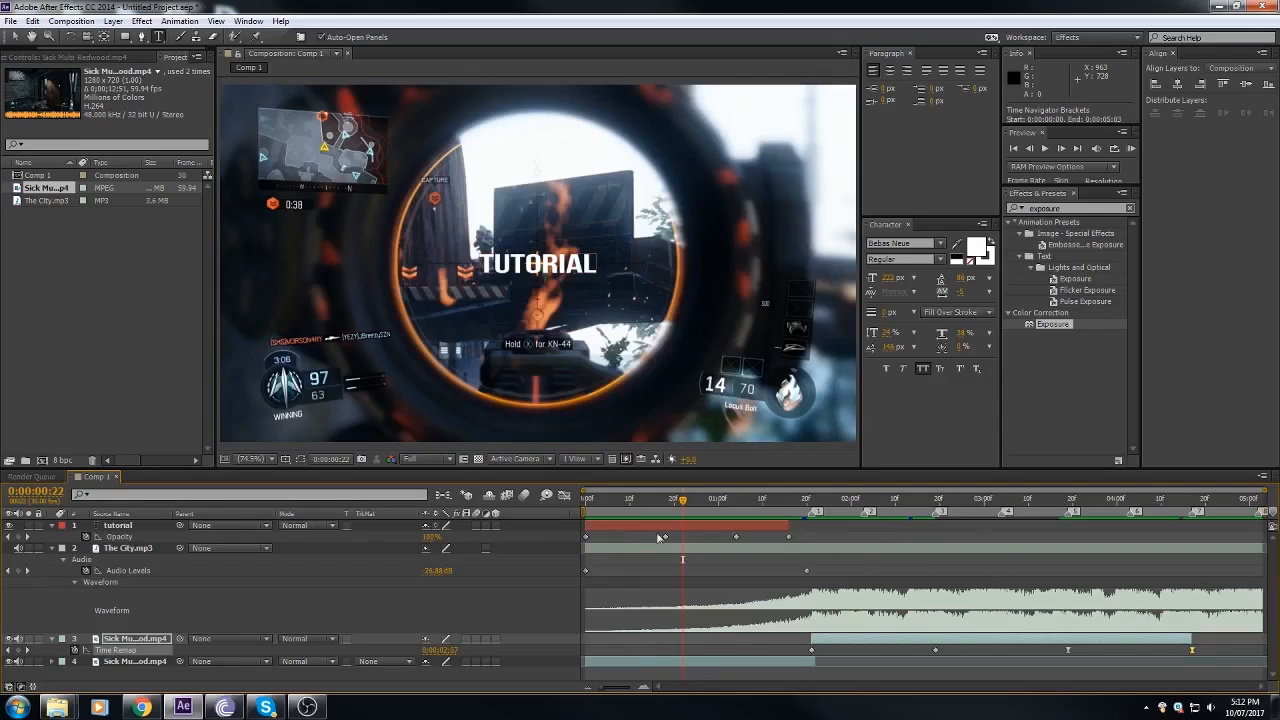
{"action": "left_click", "coordinate": [627, 528]}
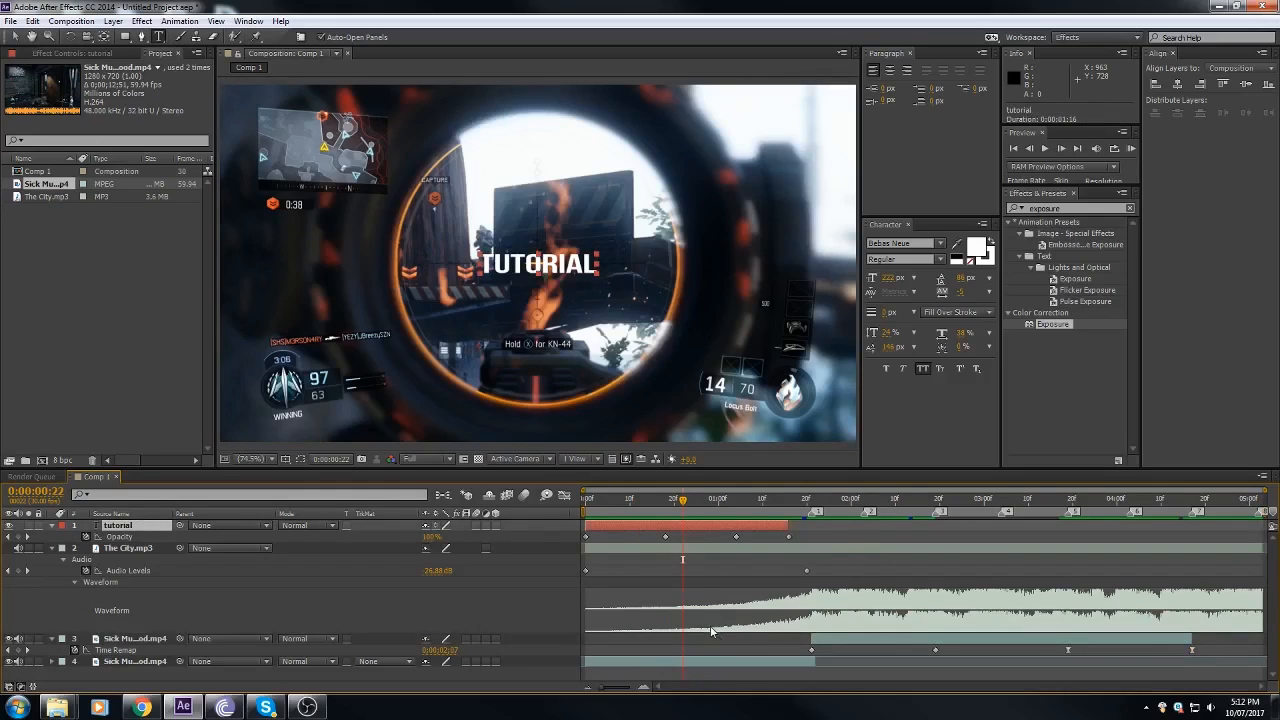
{"action": "key", "text": "ctrl+a"}
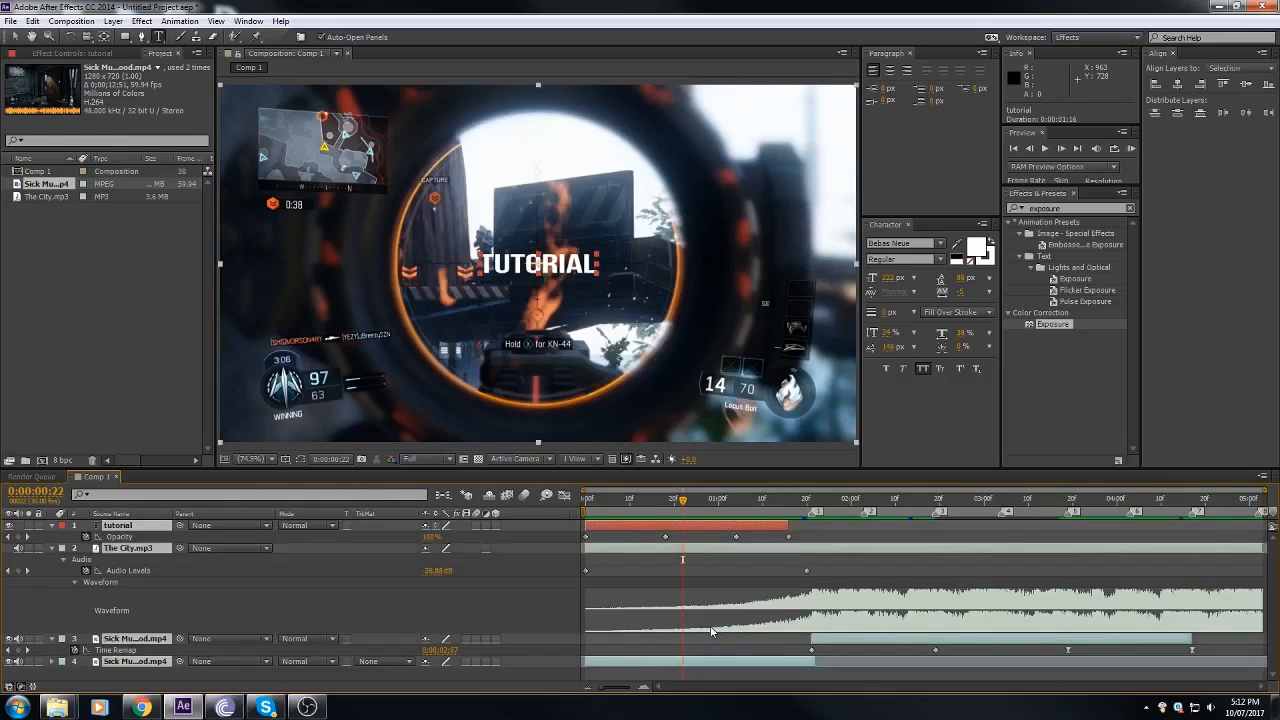
{"action": "left_click", "coordinate": [787, 676]}
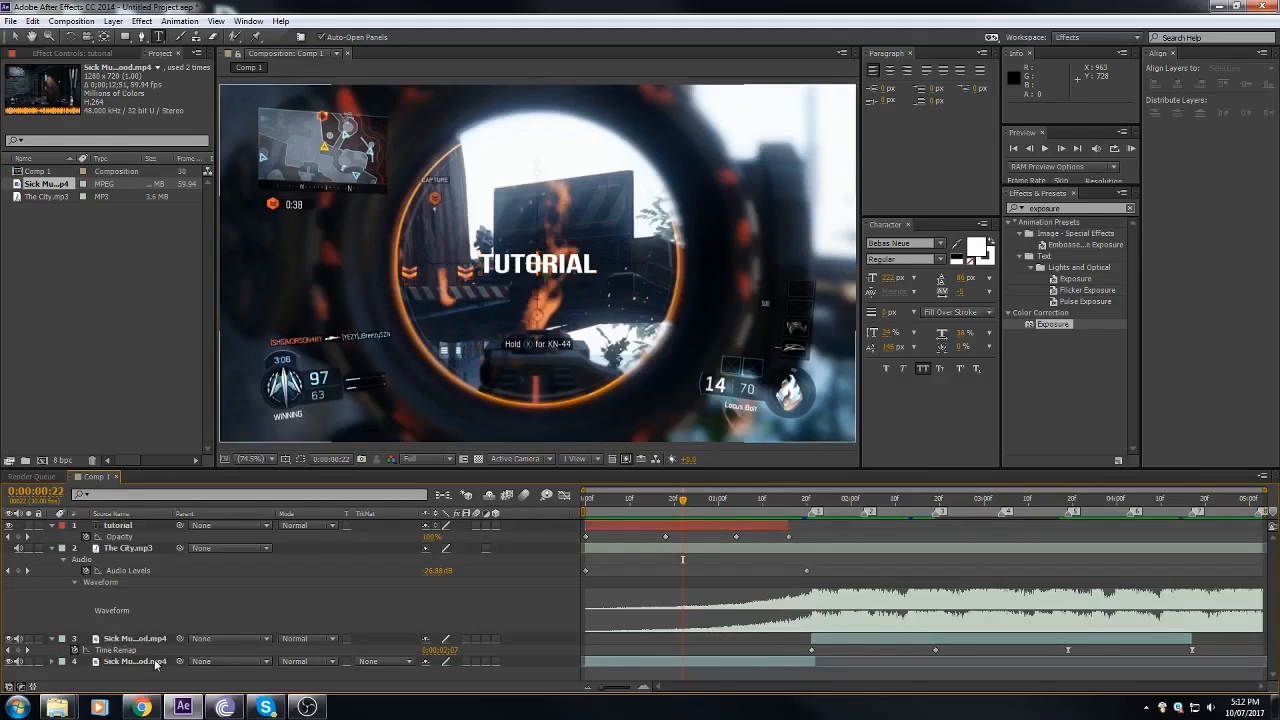
Step: Pre-compose all four layers into a new composition named whatever, moving all attributes into it
{"action": "left_click", "coordinate": [155, 662]}
{"action": "left_click", "coordinate": [156, 640], "text": "ctrl"}
{"action": "left_click", "coordinate": [143, 547], "text": "ctrl"}
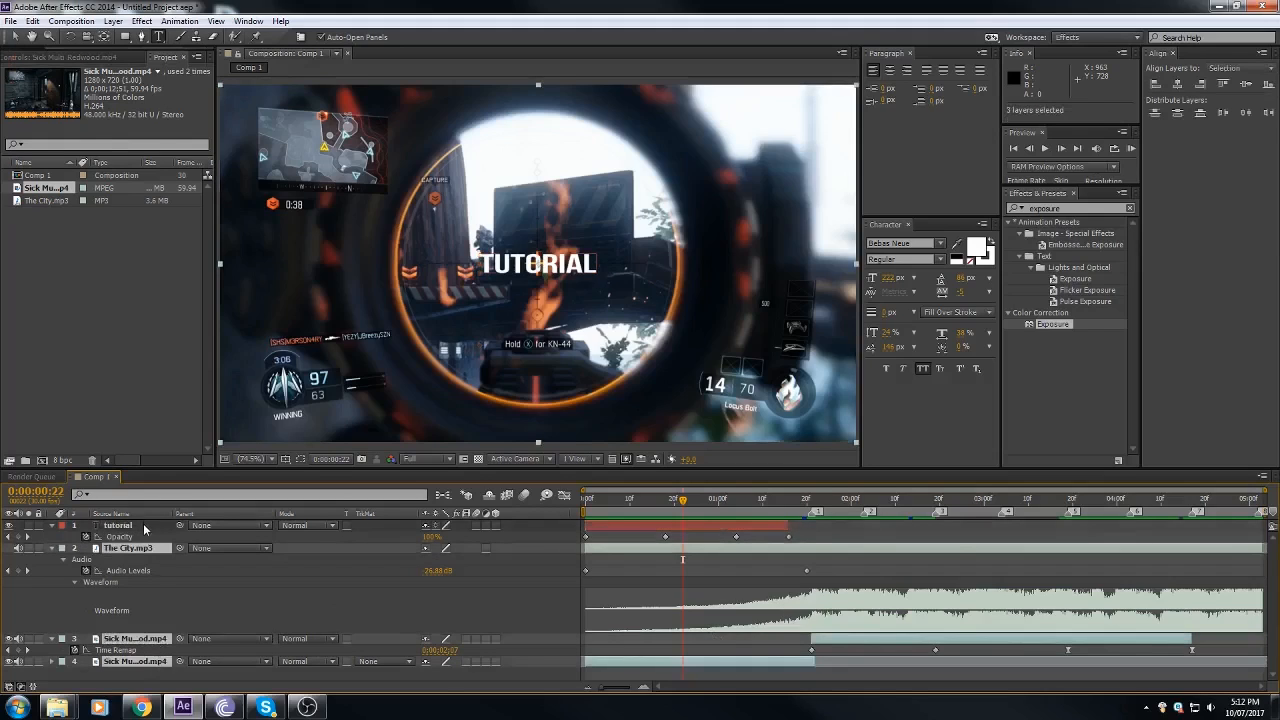
{"action": "left_click", "coordinate": [143, 525], "text": "ctrl"}
{"action": "right_click", "coordinate": [143, 524]}
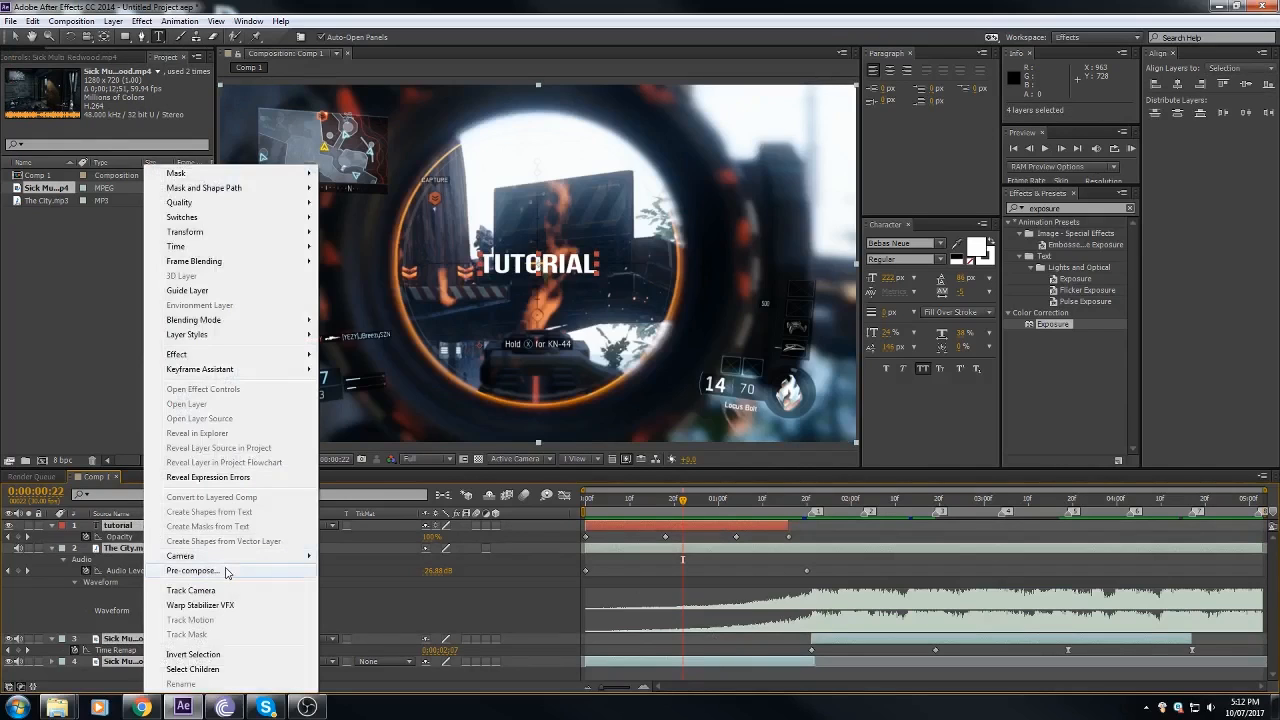
{"action": "left_click", "coordinate": [192, 570]}
{"action": "key", "text": "BackSpace"}
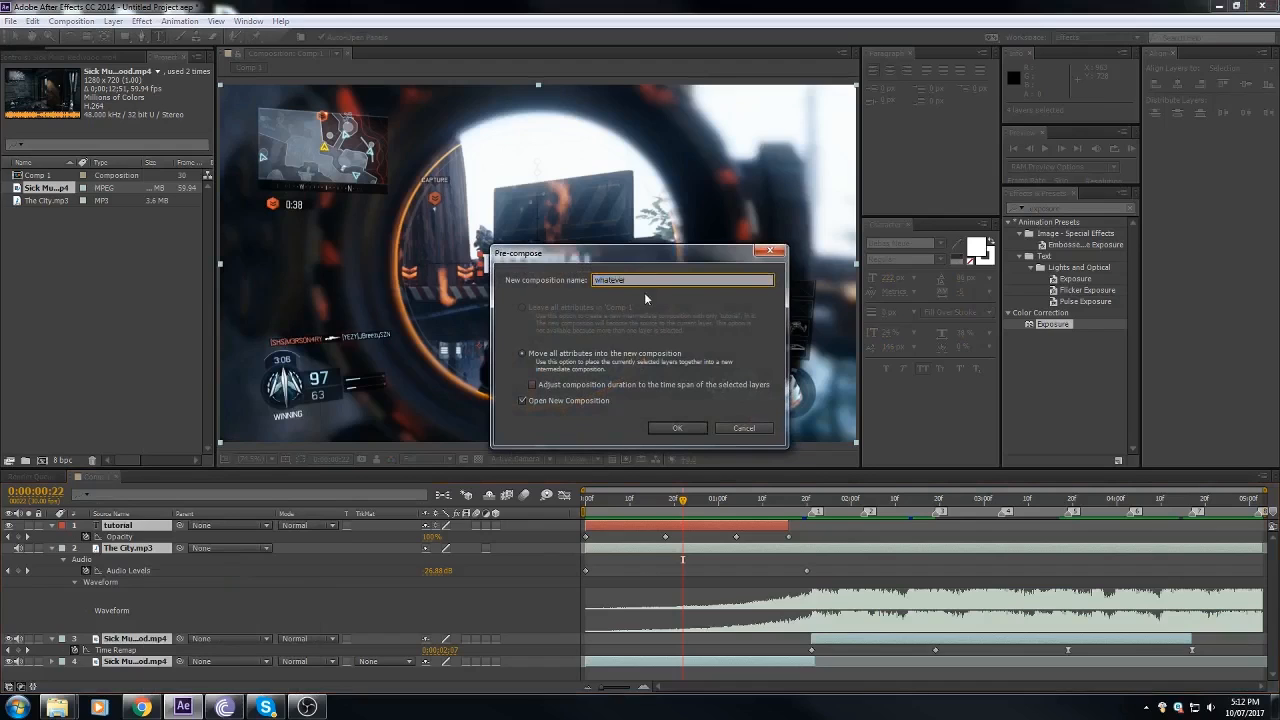
{"action": "key", "text": "Return"}
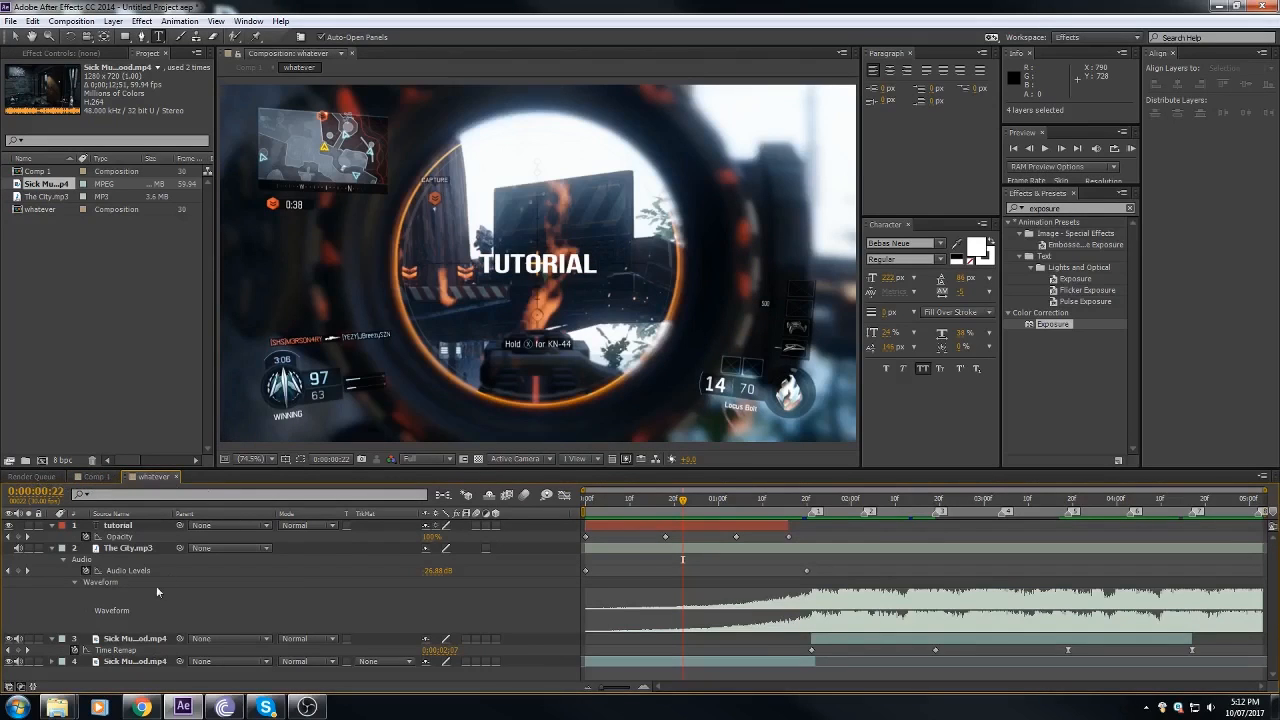
Step: Return to Comp 1 and add a 1280 x 720 px black solid above the whatever layer
{"action": "left_click", "coordinate": [93, 478]}
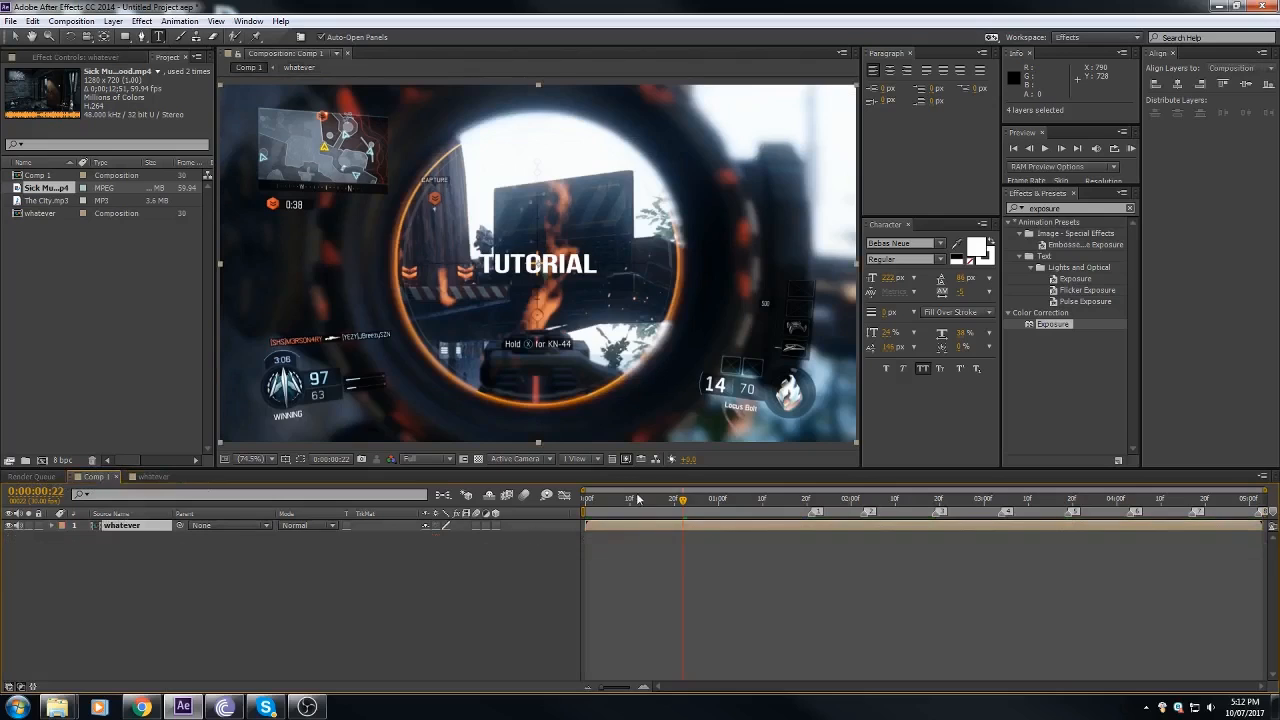
{"action": "left_click", "coordinate": [630, 505]}
{"action": "left_click_drag", "start_coordinate": [630, 512], "coordinate": [785, 513]}
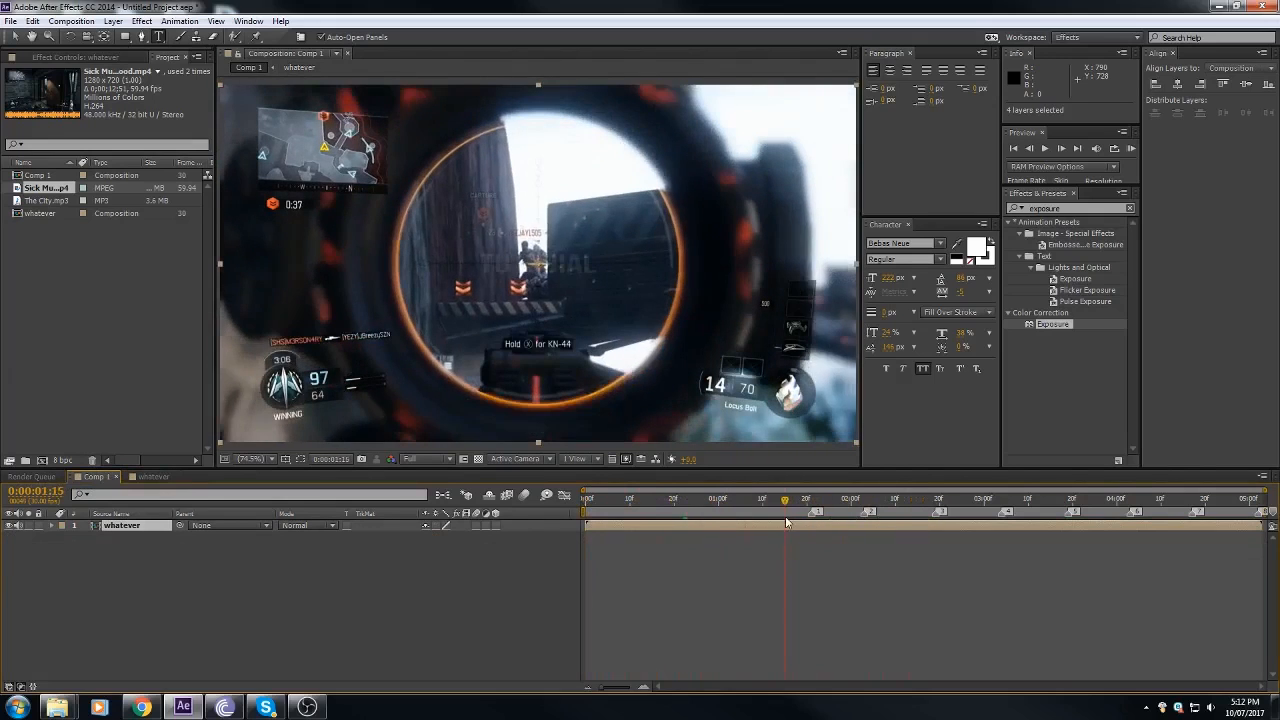
{"action": "left_click_drag", "start_coordinate": [689, 507], "coordinate": [715, 510]}
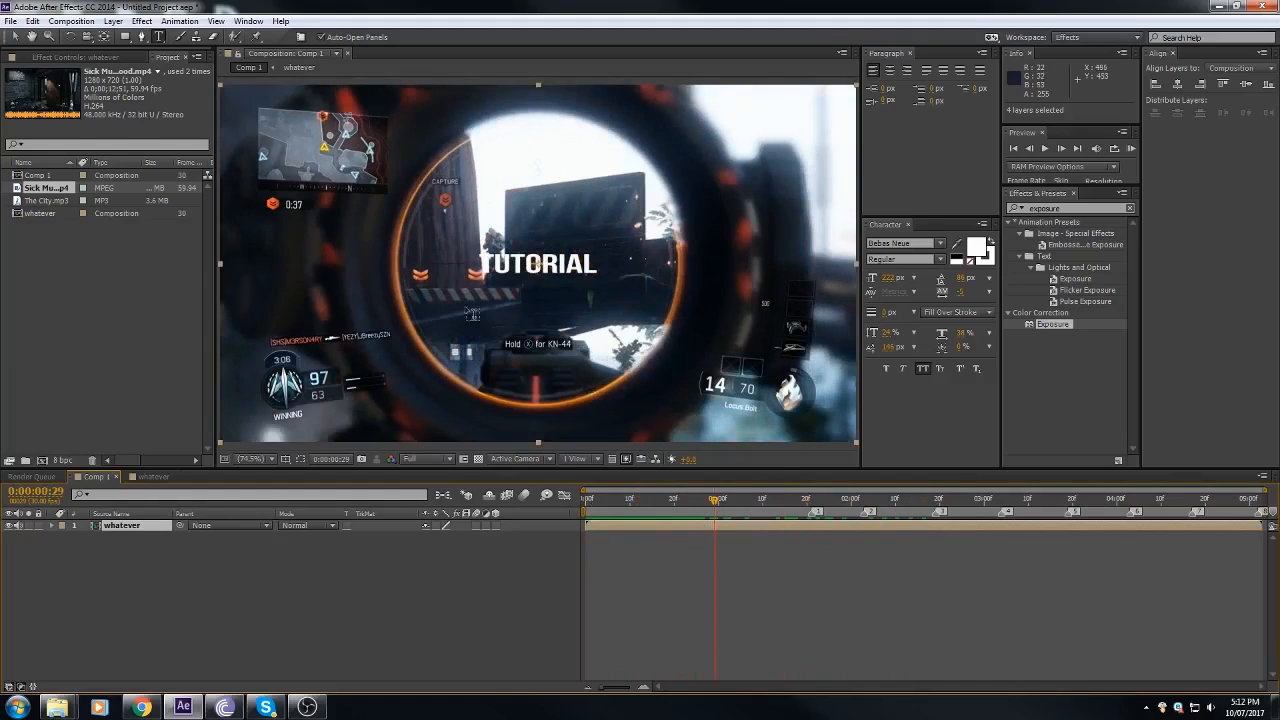
{"action": "left_click", "coordinate": [117, 26]}
{"action": "mouse_move", "coordinate": [320, 36]}
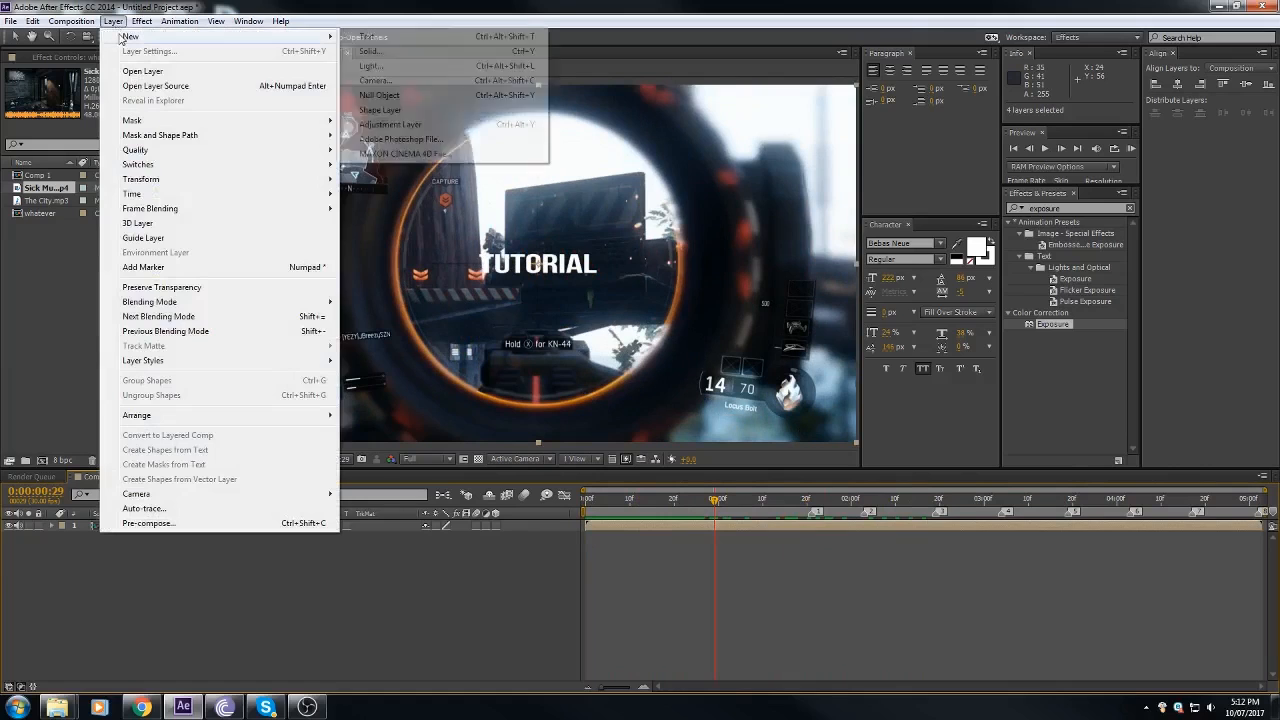
{"action": "left_click", "coordinate": [478, 51]}
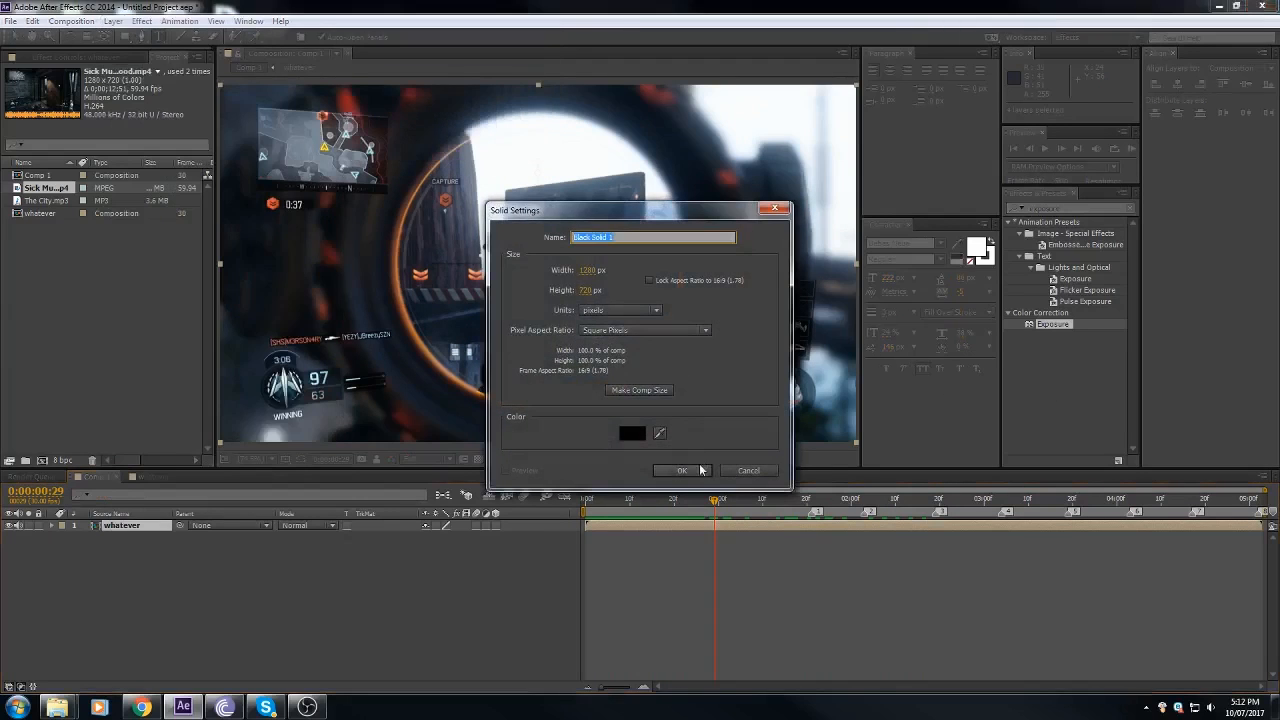
{"action": "left_click", "coordinate": [681, 471]}
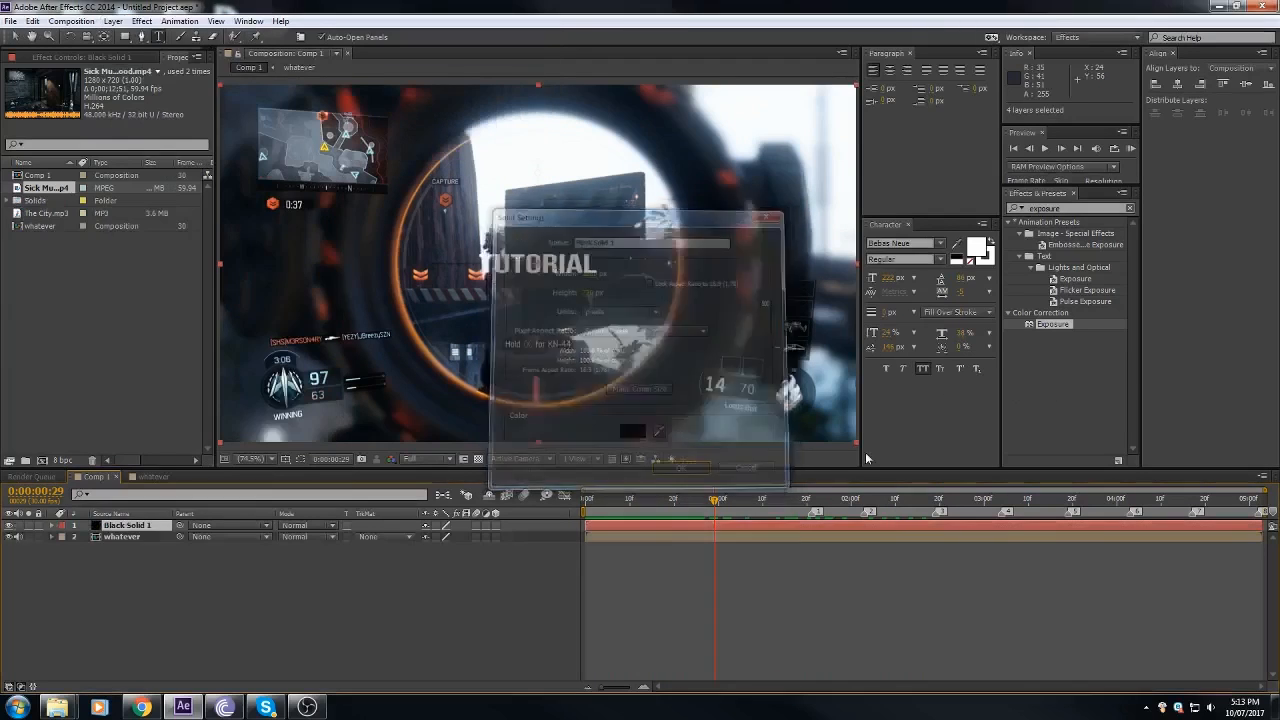
Step: Find the CC Jaws effect and apply it to Black Solid 1, with Completion at 89% and Height at 0%
{"action": "left_click", "coordinate": [1069, 207]}
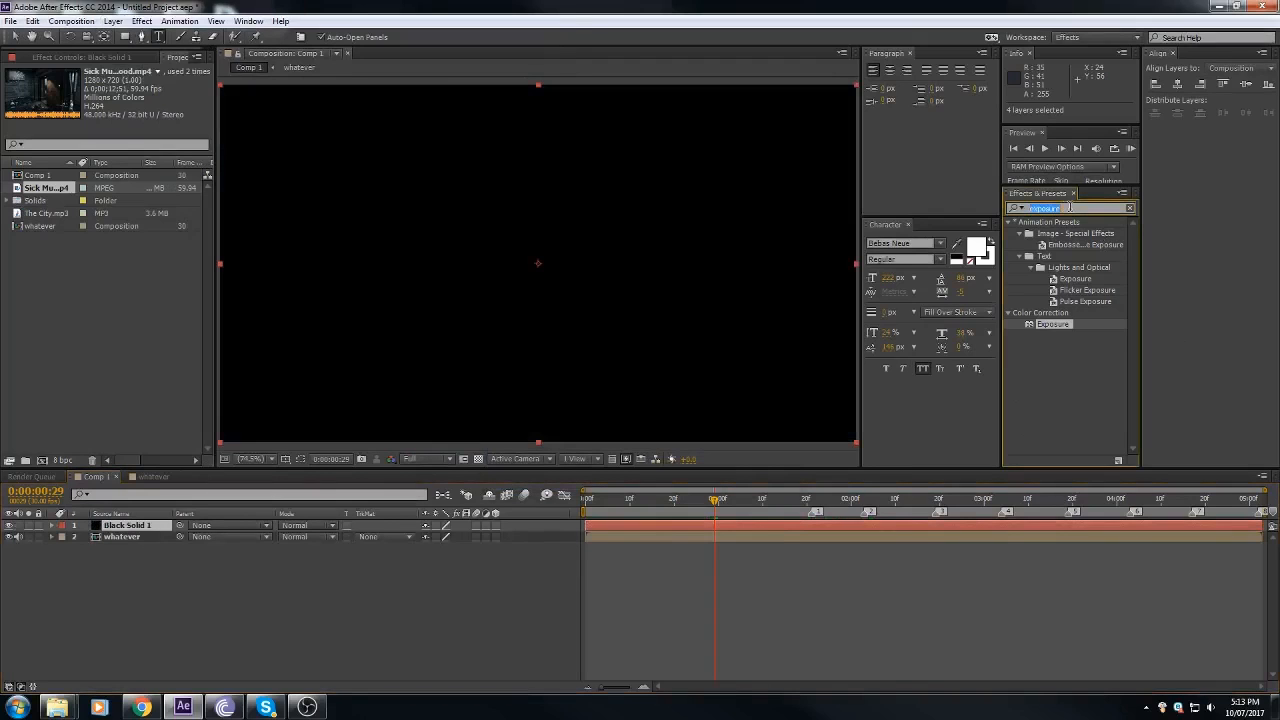
{"action": "left_click", "coordinate": [250, 21]}
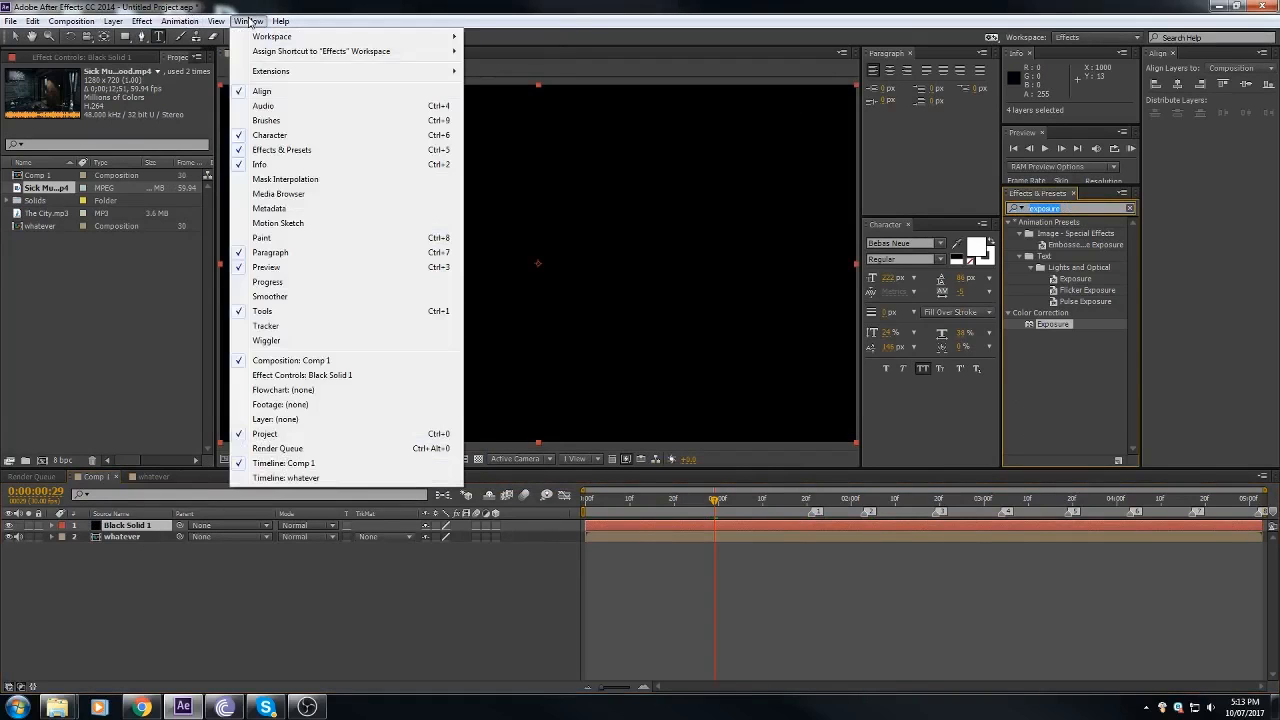
{"action": "left_click", "coordinate": [292, 152]}
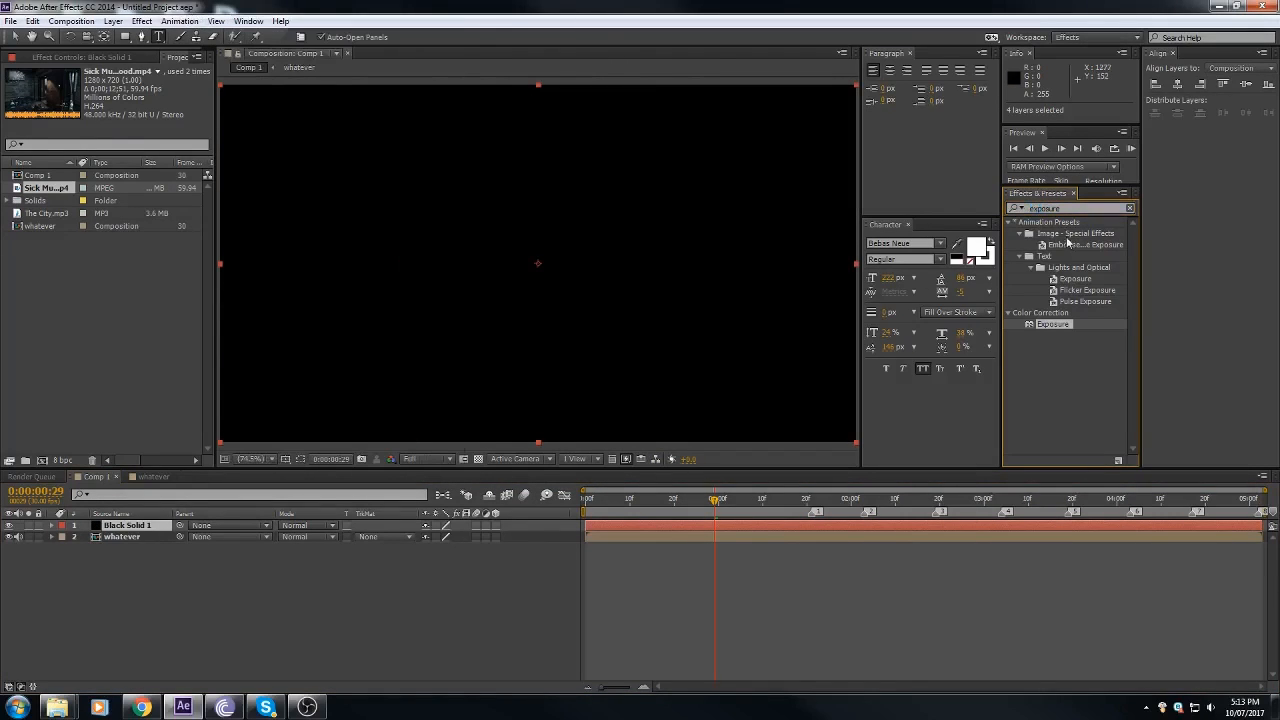
{"action": "type", "text": "jaws"}
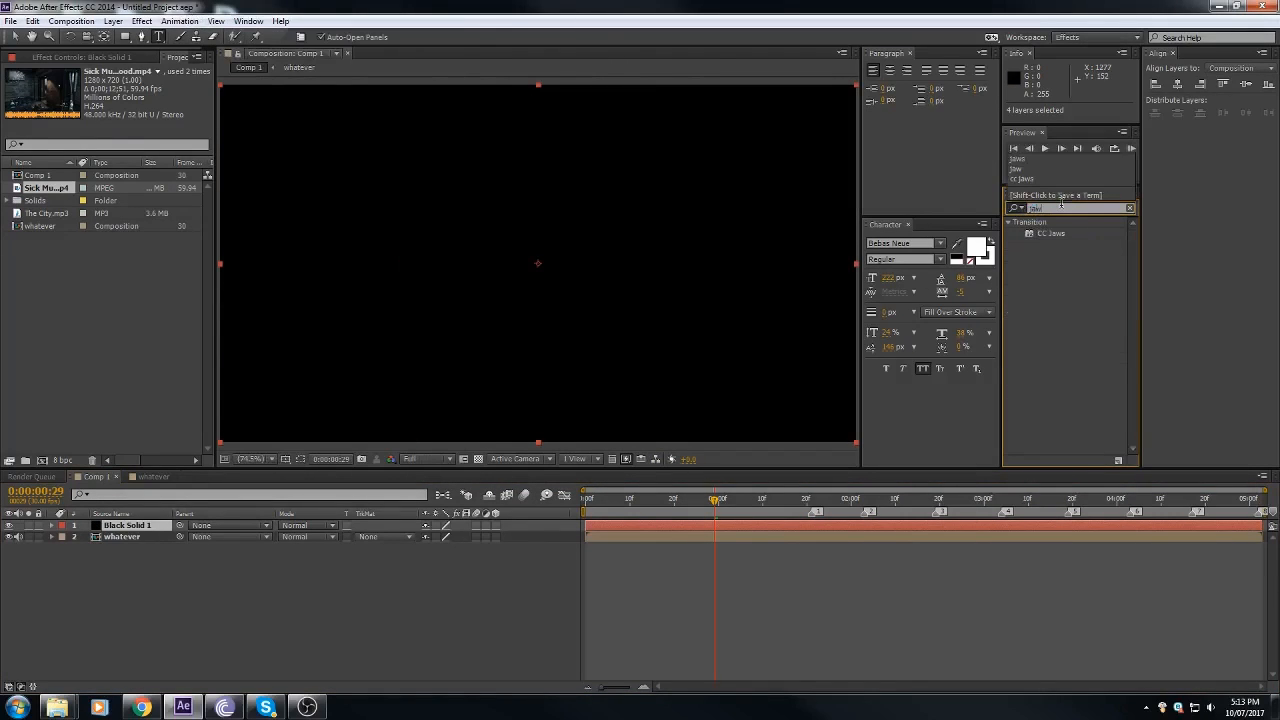
{"action": "left_click_drag", "start_coordinate": [1048, 234], "coordinate": [700, 530]}
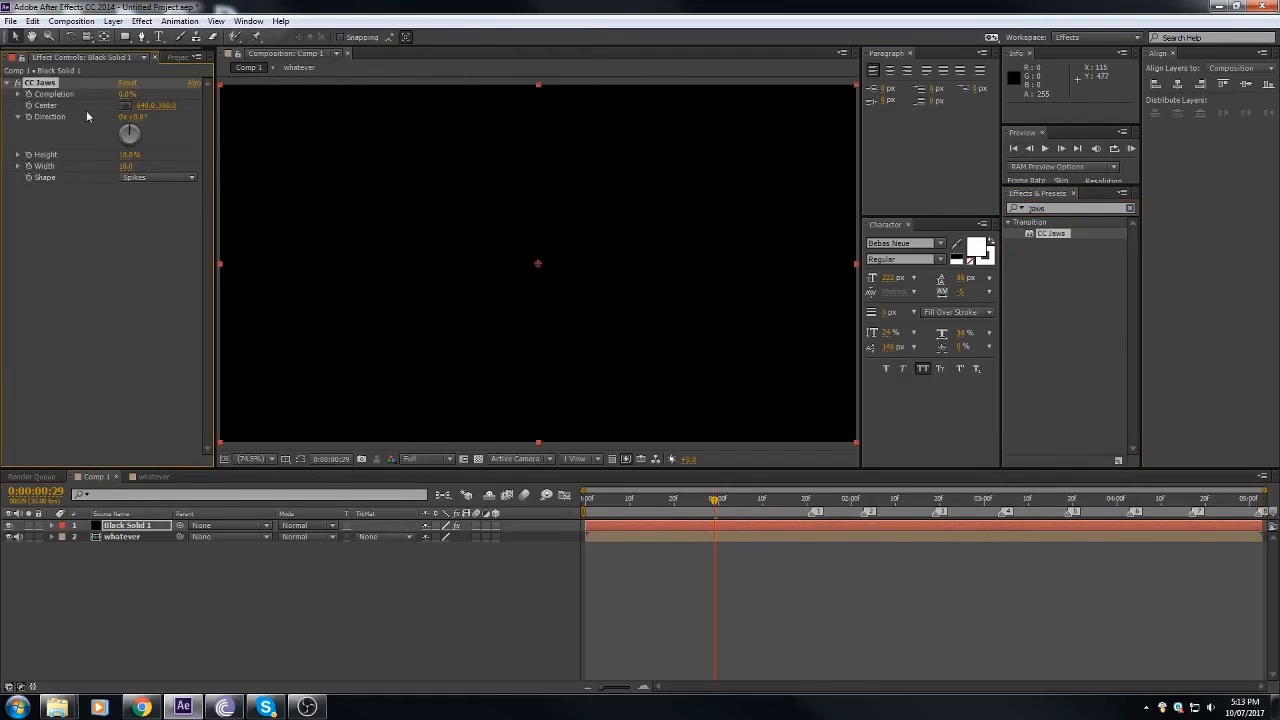
{"action": "left_click", "coordinate": [127, 95]}
{"action": "key", "text": "Return"}
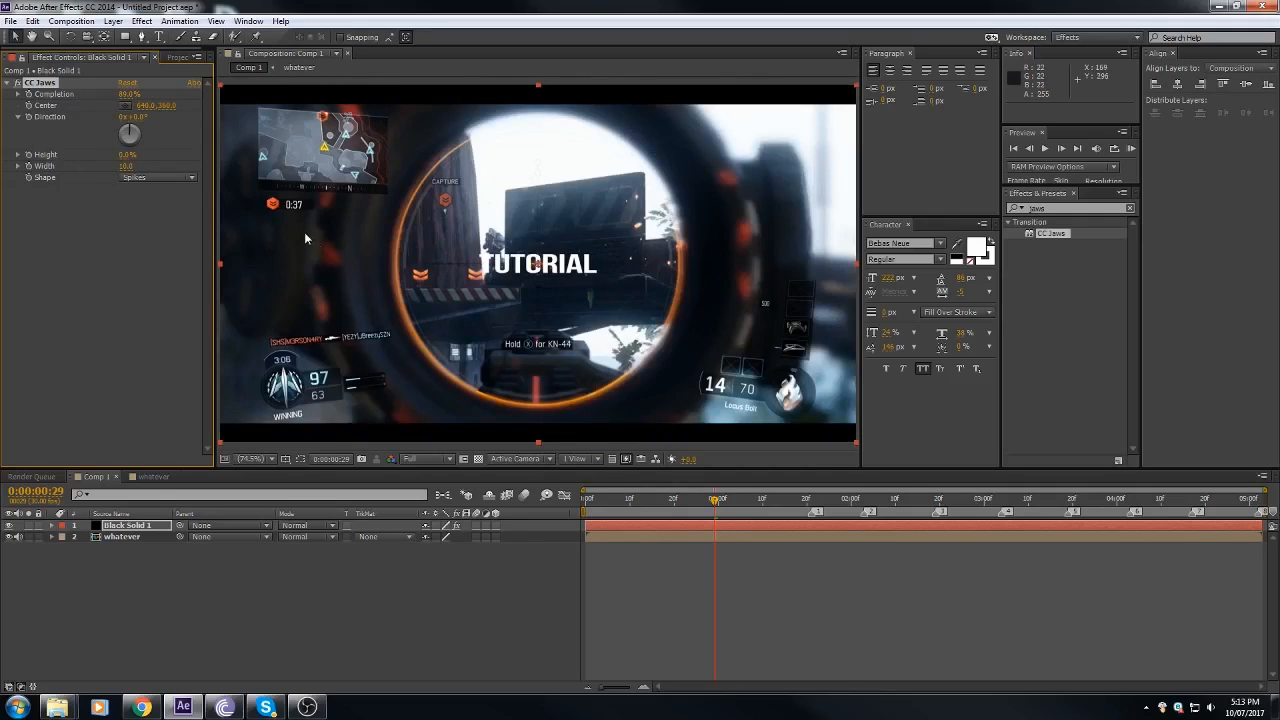
Step: Add an adjustment layer to Comp 1 and place it directly below Black Solid 1
{"action": "left_click", "coordinate": [113, 21]}
{"action": "mouse_move", "coordinate": [150, 36]}
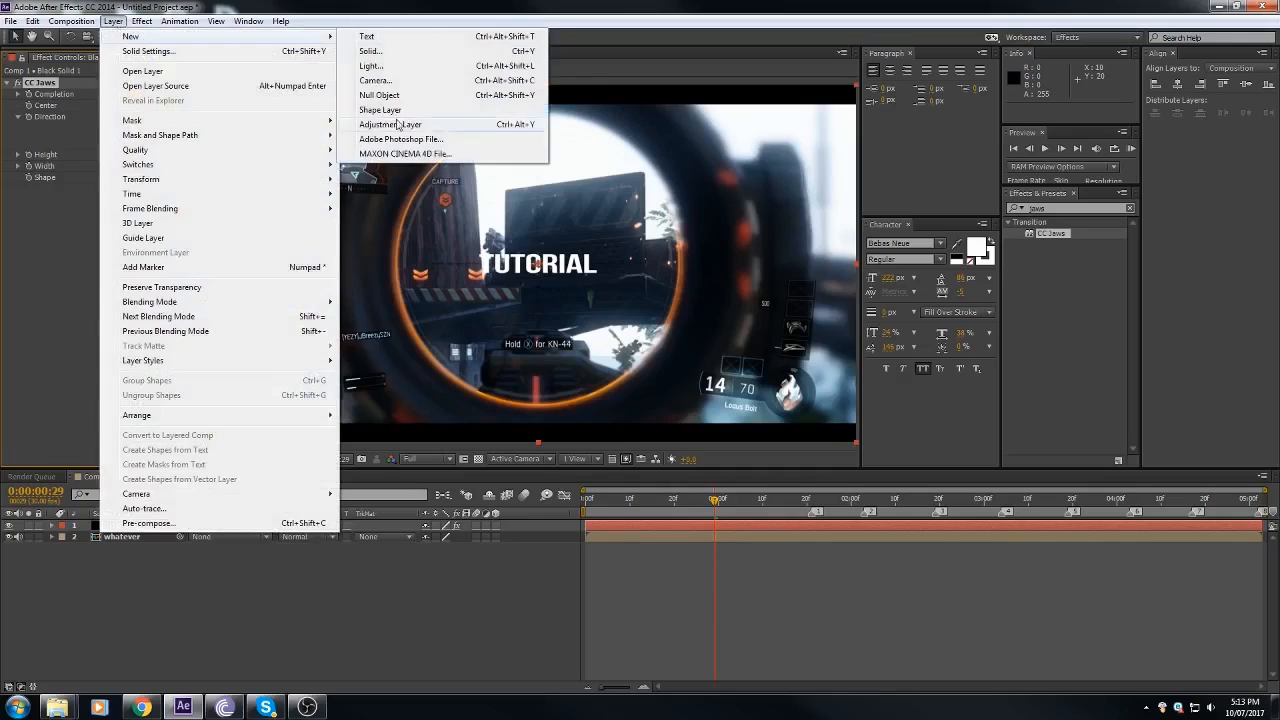
{"action": "left_click", "coordinate": [398, 124]}
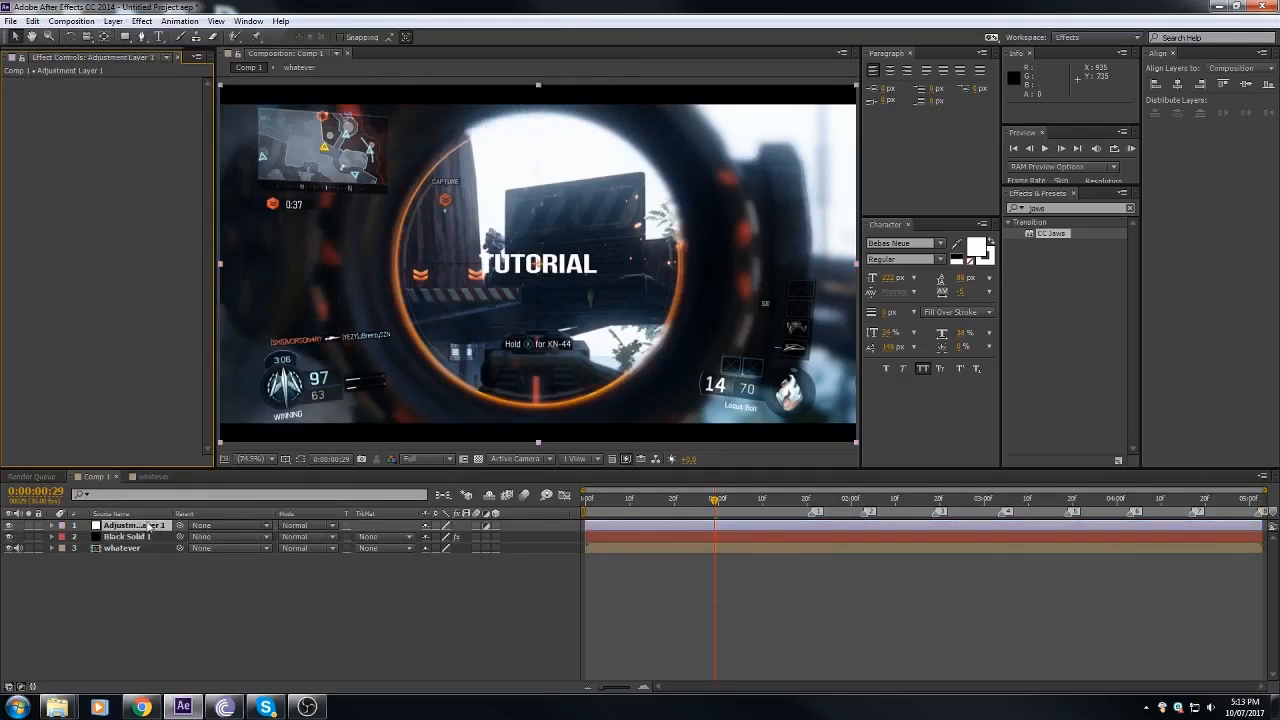
{"action": "left_click_drag", "start_coordinate": [150, 527], "coordinate": [148, 545]}
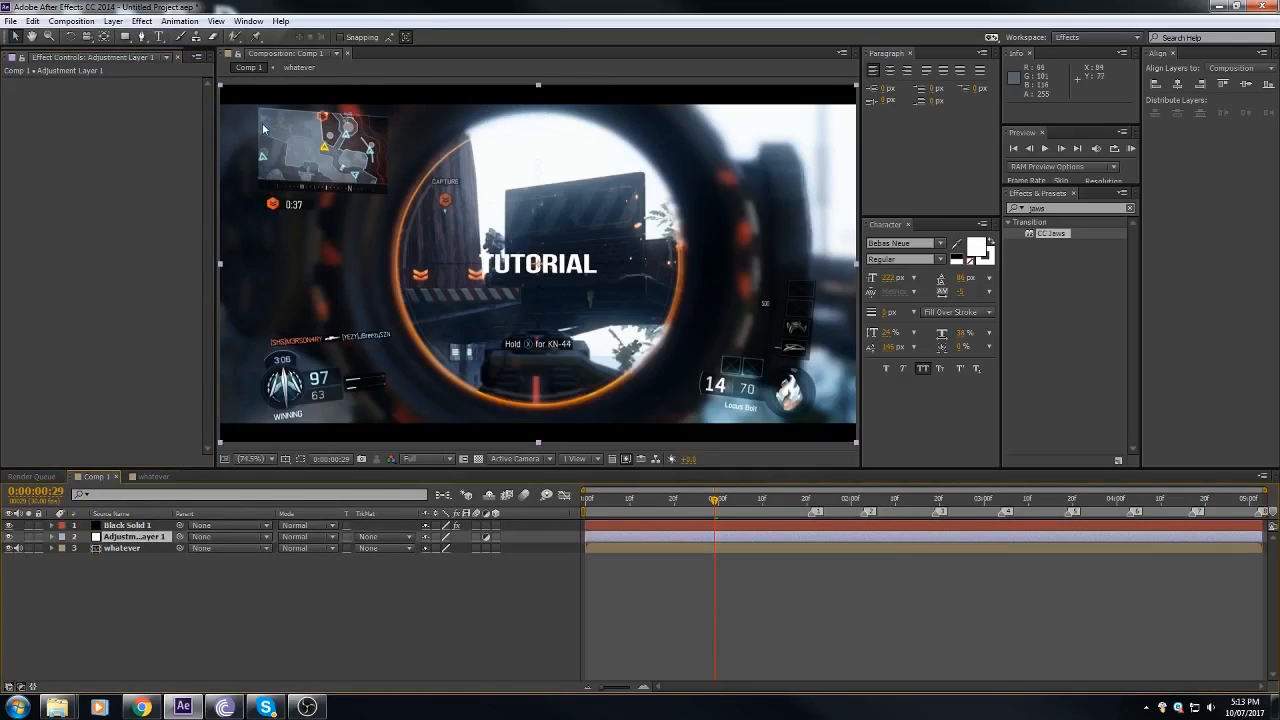
Step: Apply Hue/Saturation to the adjustment layer, with Master Saturation at 20 and Master Lightness at -7
{"action": "left_click", "coordinate": [141, 21]}
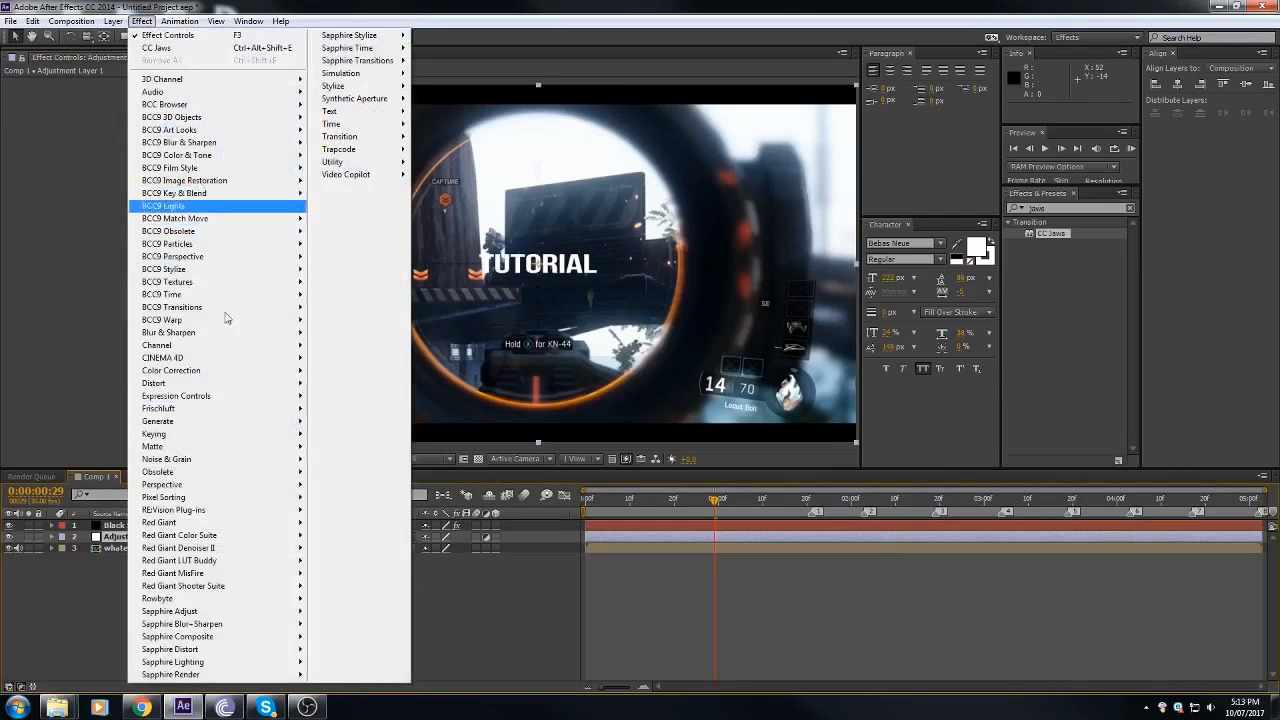
{"action": "left_click", "coordinate": [662, 579]}
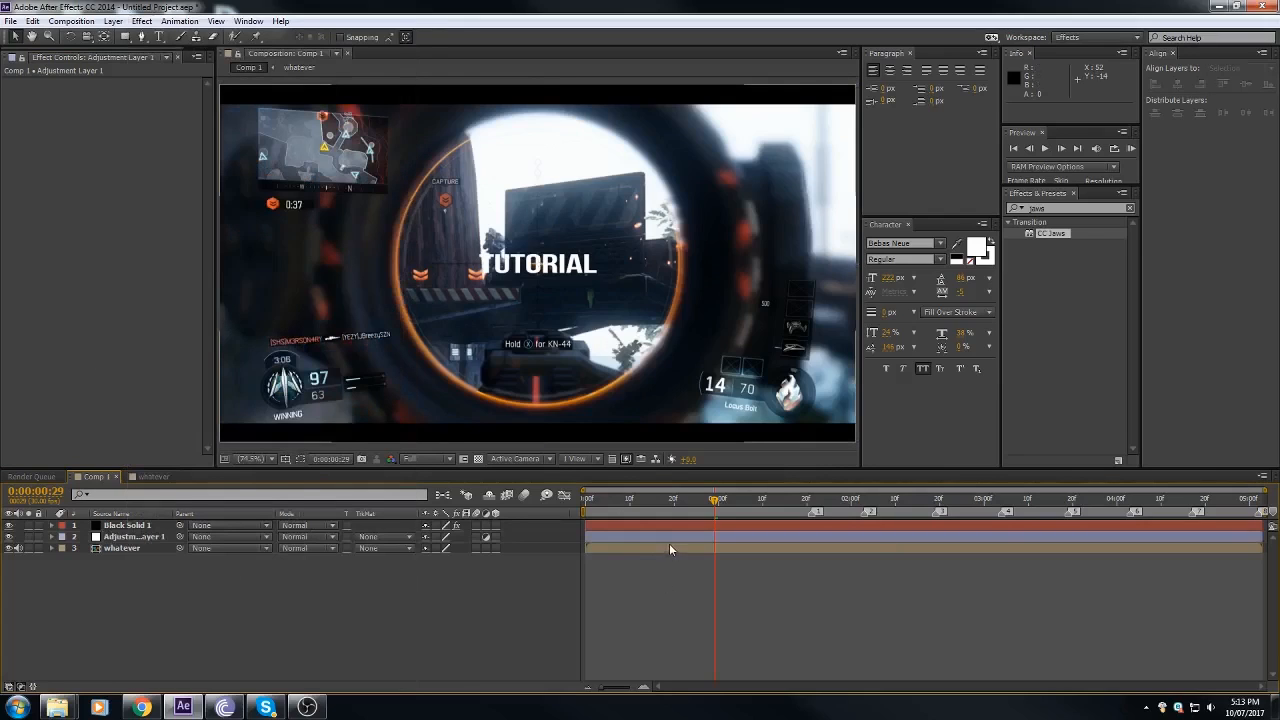
{"action": "left_click", "coordinate": [669, 537]}
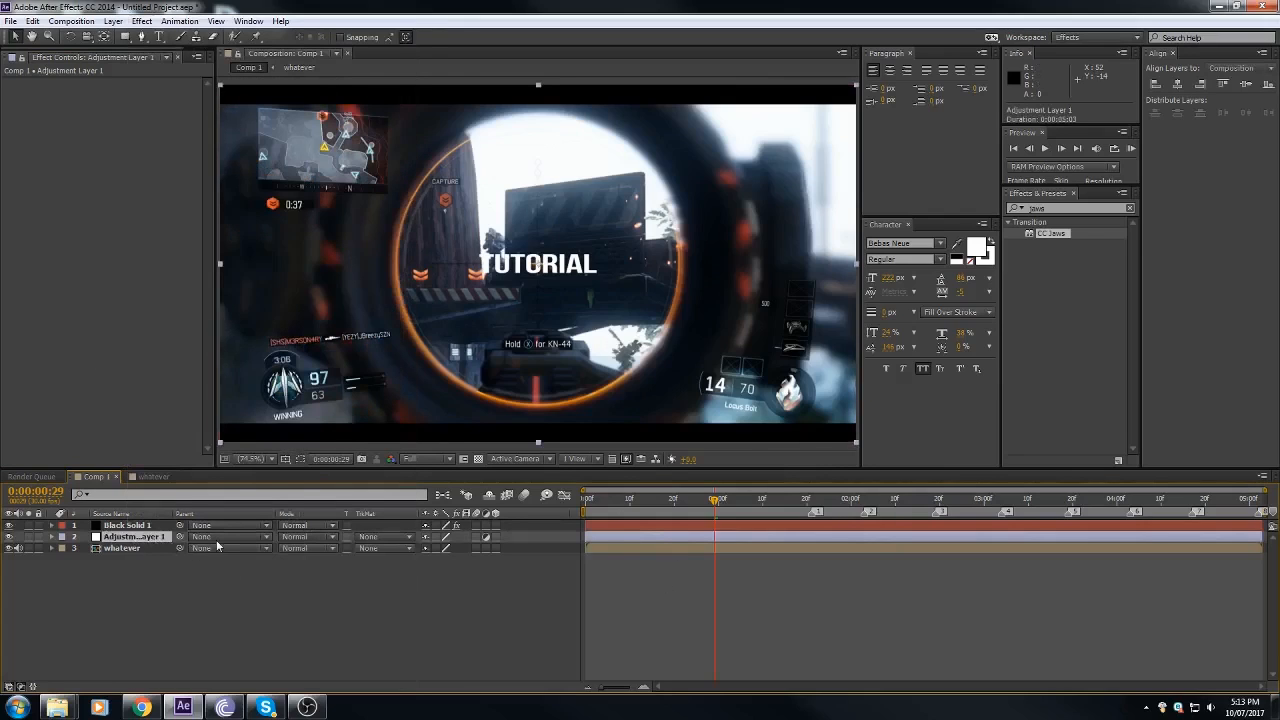
{"action": "left_click", "coordinate": [138, 21]}
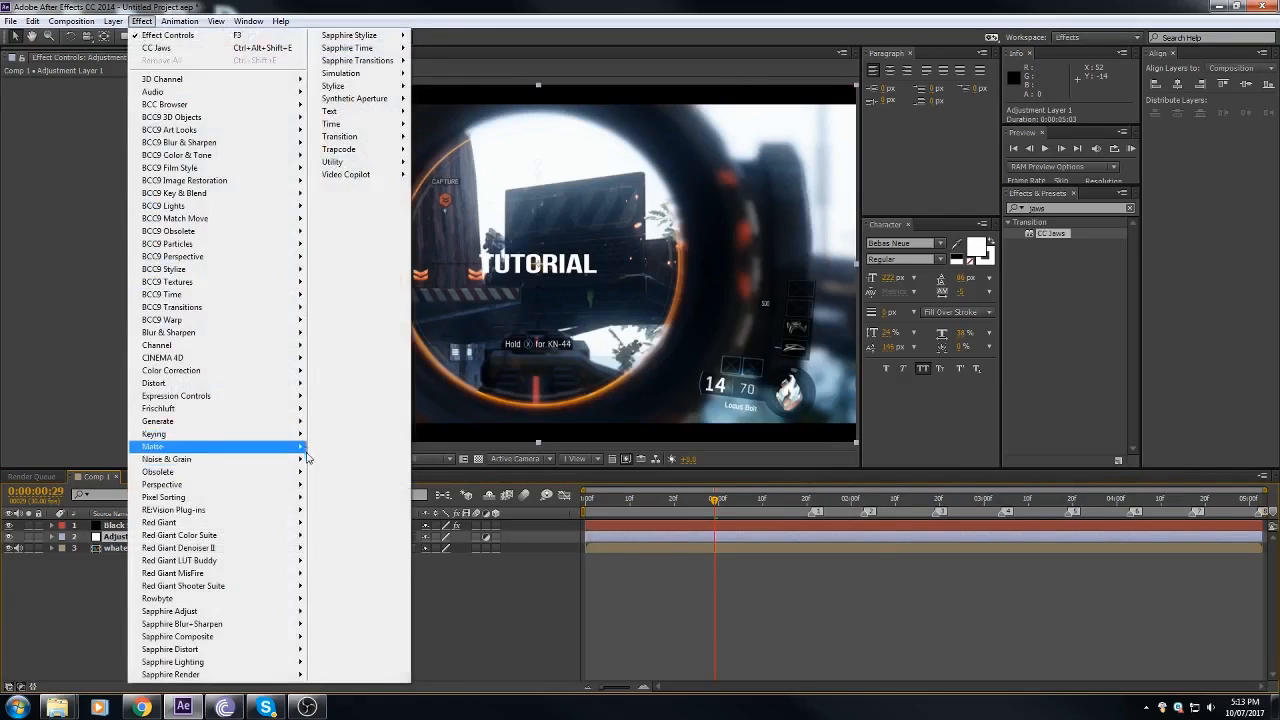
{"action": "mouse_move", "coordinate": [225, 375]}
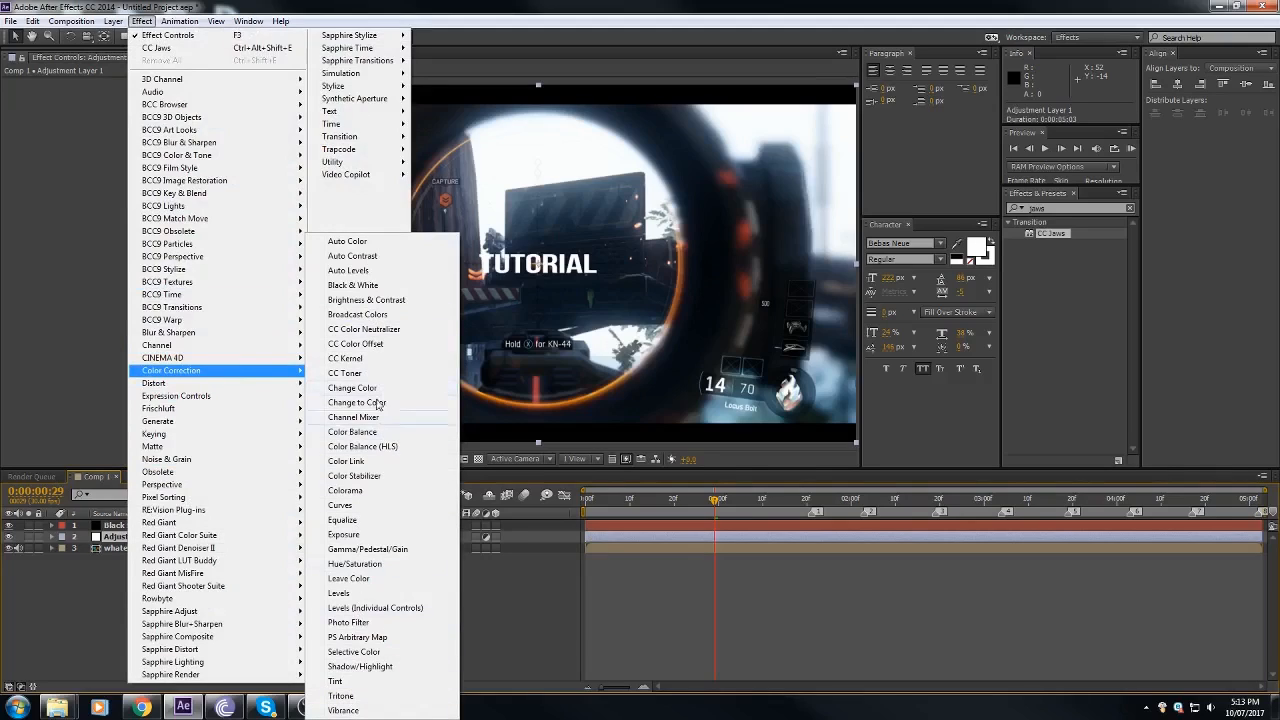
{"action": "left_click", "coordinate": [355, 566]}
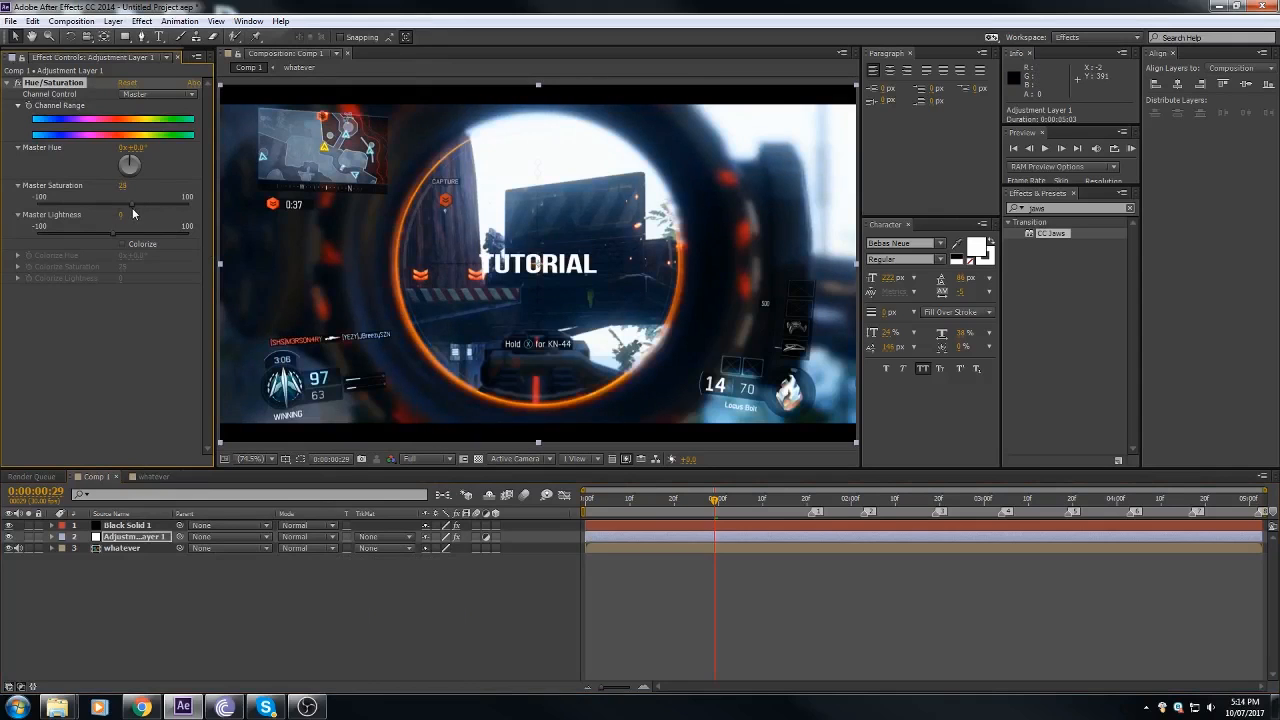
{"action": "left_click_drag", "start_coordinate": [133, 212], "coordinate": [119, 217]}
{"action": "left_click_drag", "start_coordinate": [120, 237], "coordinate": [108, 240]}
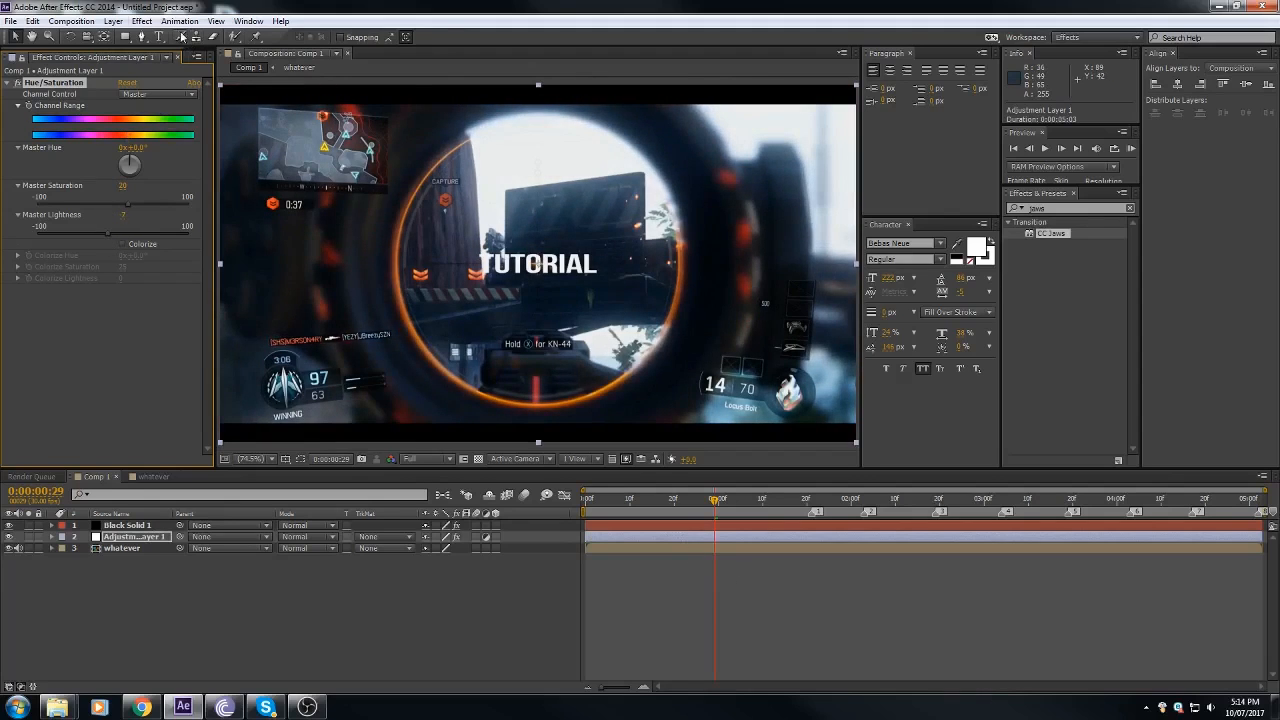
Step: Apply Curves to the adjustment layer and shape a slight RGB contrast curve with one shadow point and one highlight point
{"action": "left_click", "coordinate": [141, 21]}
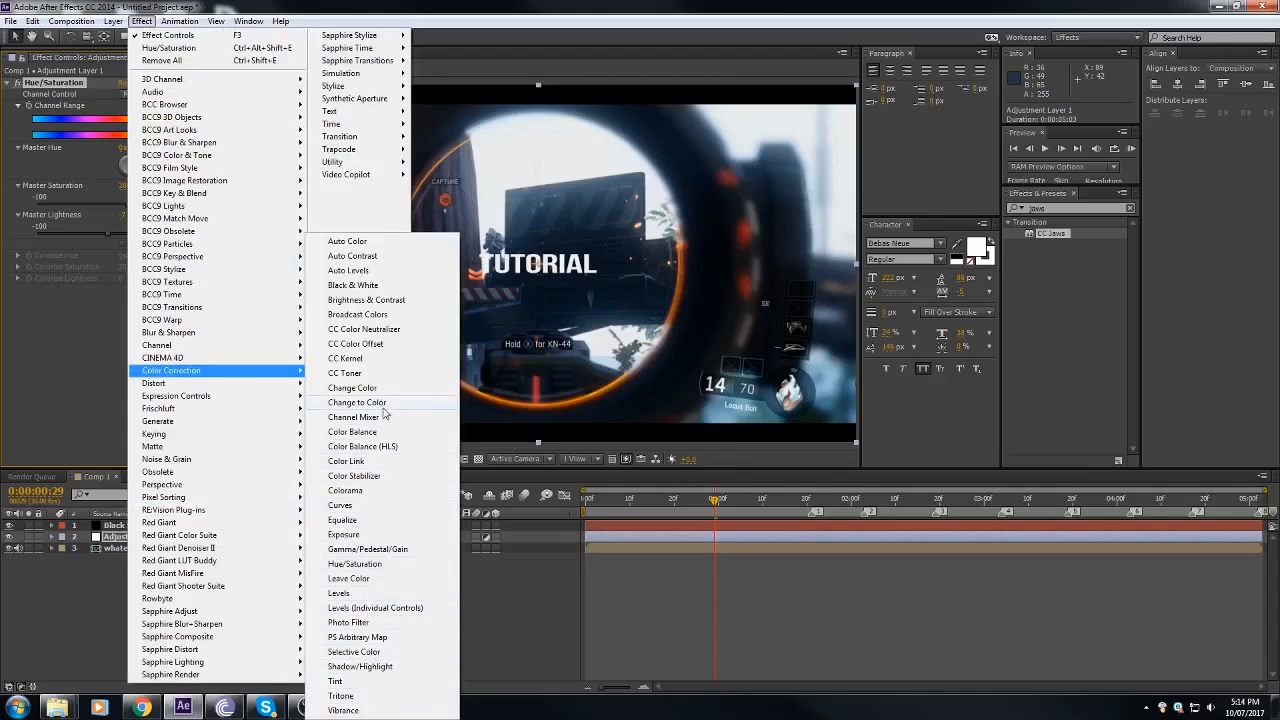
{"action": "left_click", "coordinate": [340, 505]}
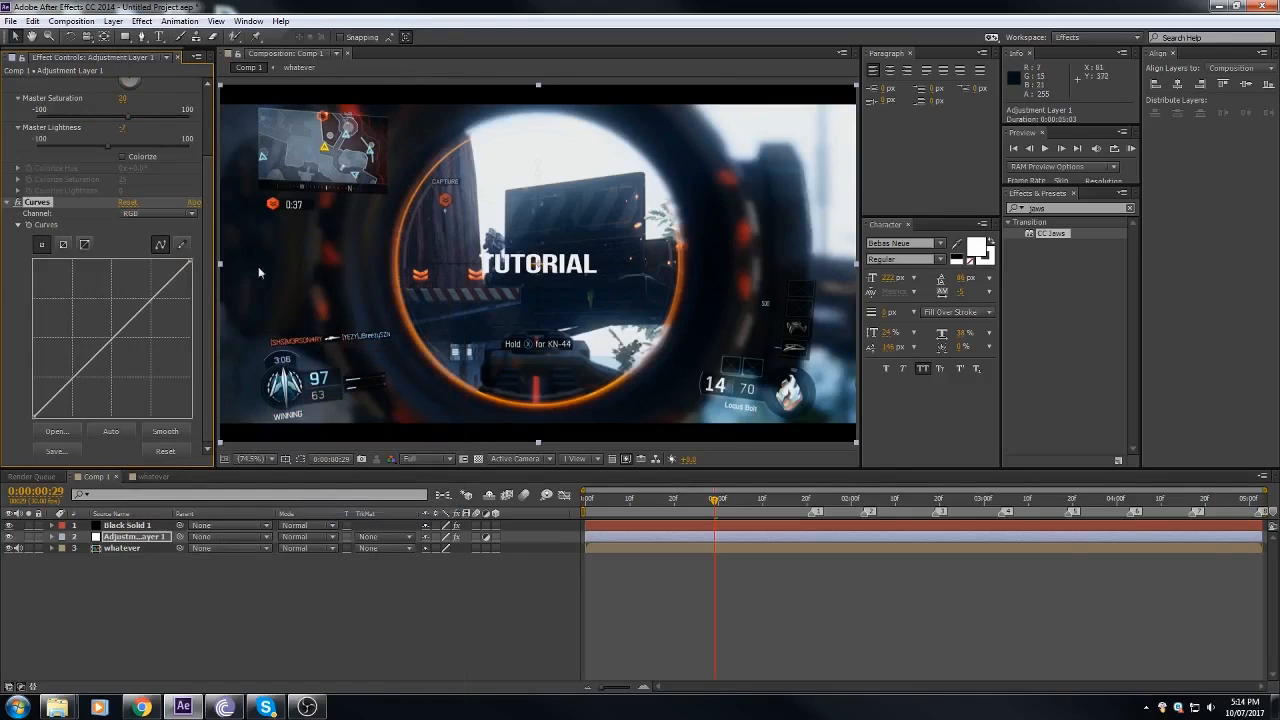
{"action": "mouse_move", "coordinate": [75, 375]}
{"action": "left_mouse_down"}
{"action": "mouse_move", "coordinate": [85, 395]}
{"action": "mouse_move", "coordinate": [73, 380]}
{"action": "left_mouse_up"}
{"action": "mouse_move", "coordinate": [148, 296]}
{"action": "left_mouse_down"}
{"action": "mouse_move", "coordinate": [165, 302]}
{"action": "mouse_move", "coordinate": [155, 298]}
{"action": "left_mouse_up"}
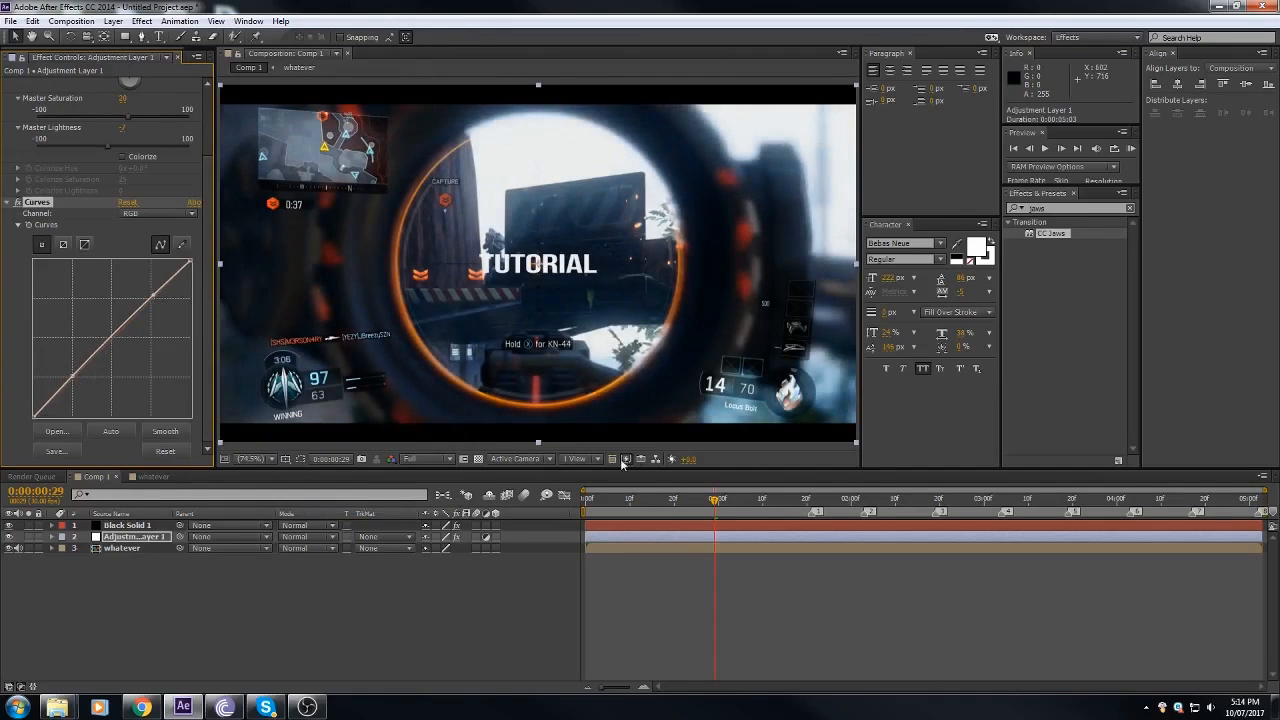
Step: In the whatever composition, add an adjustment layer above the gameplay clips and move the tutorial layer between it and The City.mp3
{"action": "mouse_move", "coordinate": [687, 505]}
{"action": "left_mouse_down"}
{"action": "mouse_move", "coordinate": [879, 510]}
{"action": "mouse_move", "coordinate": [621, 510]}
{"action": "mouse_move", "coordinate": [677, 508]}
{"action": "left_mouse_up"}
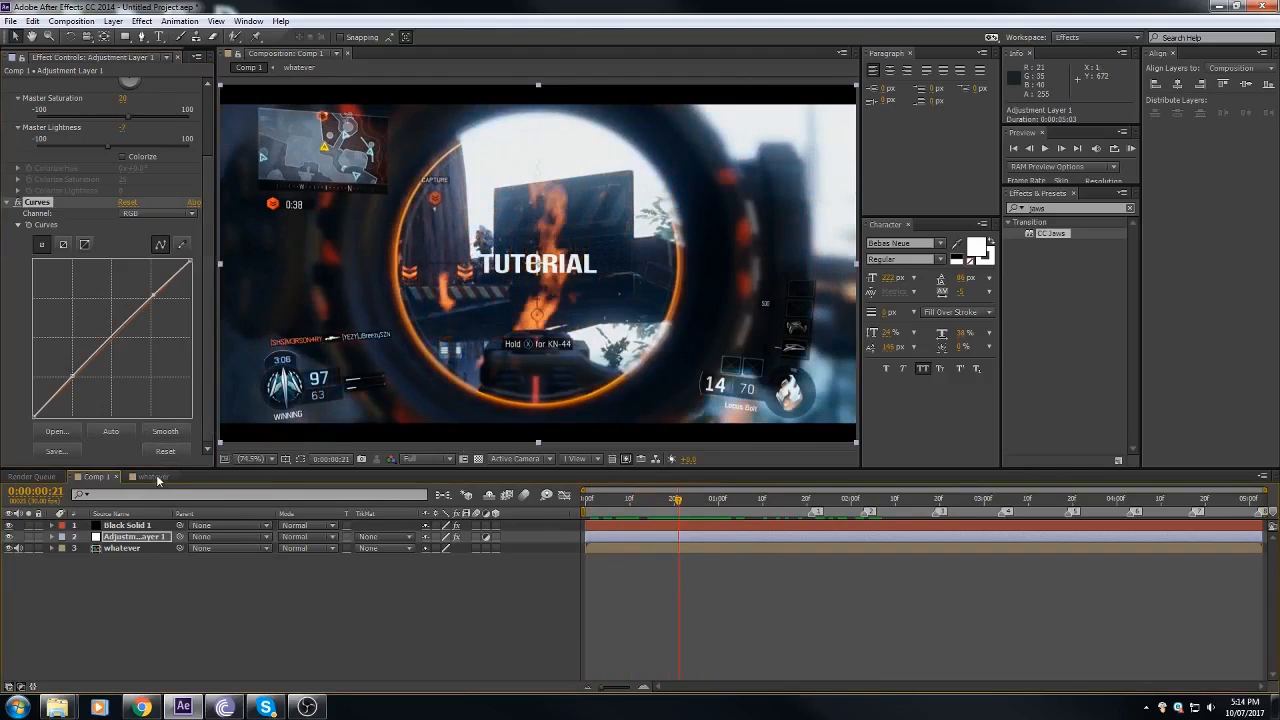
{"action": "left_click", "coordinate": [154, 477]}
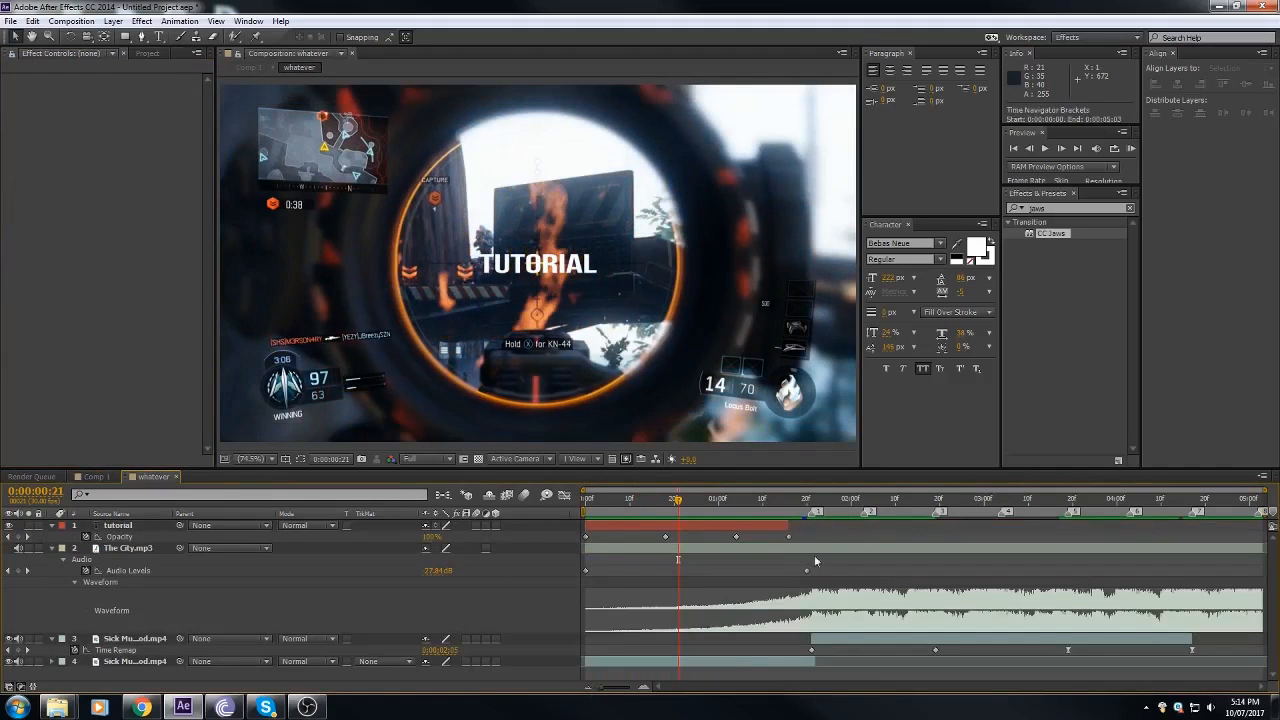
{"action": "left_click_drag", "start_coordinate": [738, 514], "coordinate": [786, 510]}
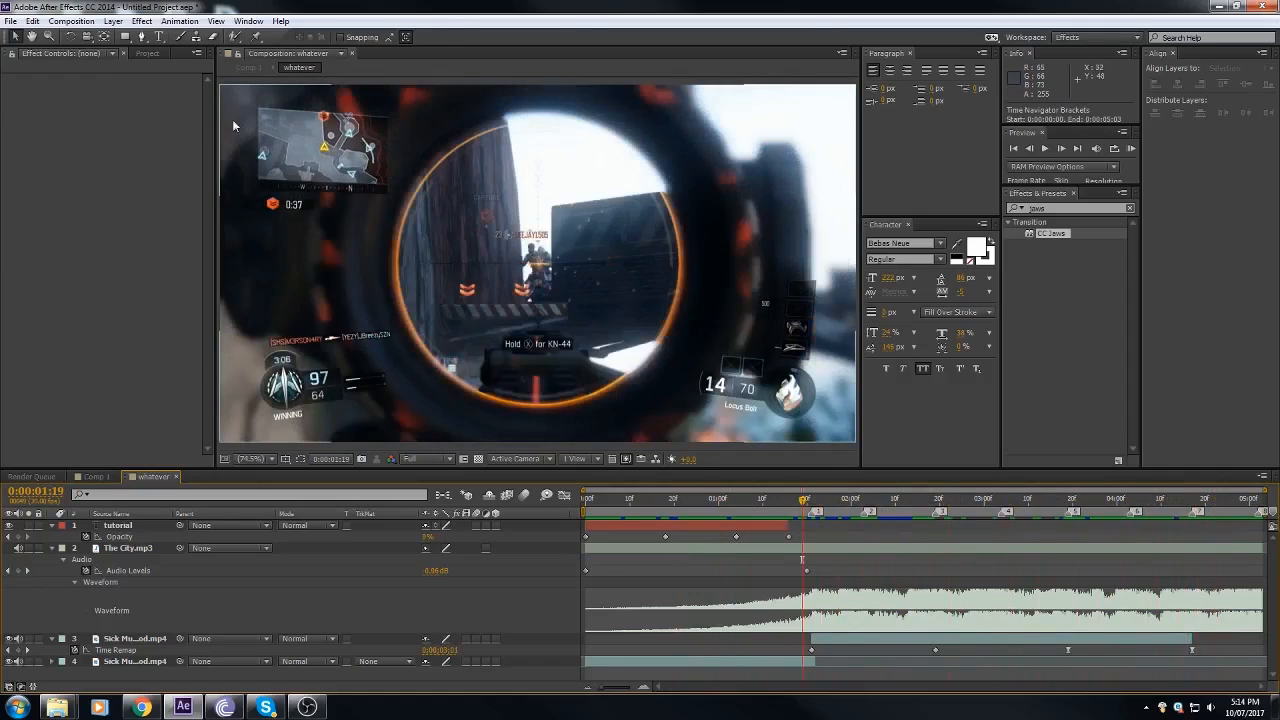
{"action": "left_click", "coordinate": [116, 24]}
{"action": "mouse_move", "coordinate": [250, 36]}
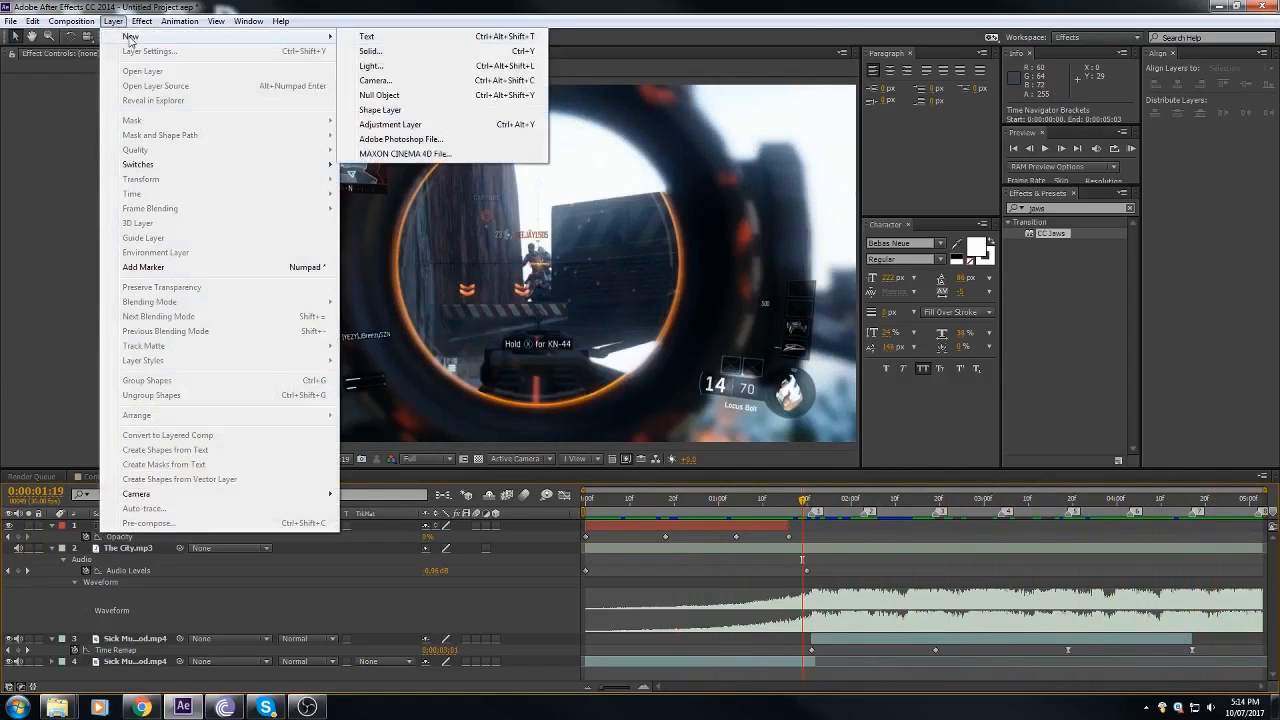
{"action": "left_click", "coordinate": [490, 125]}
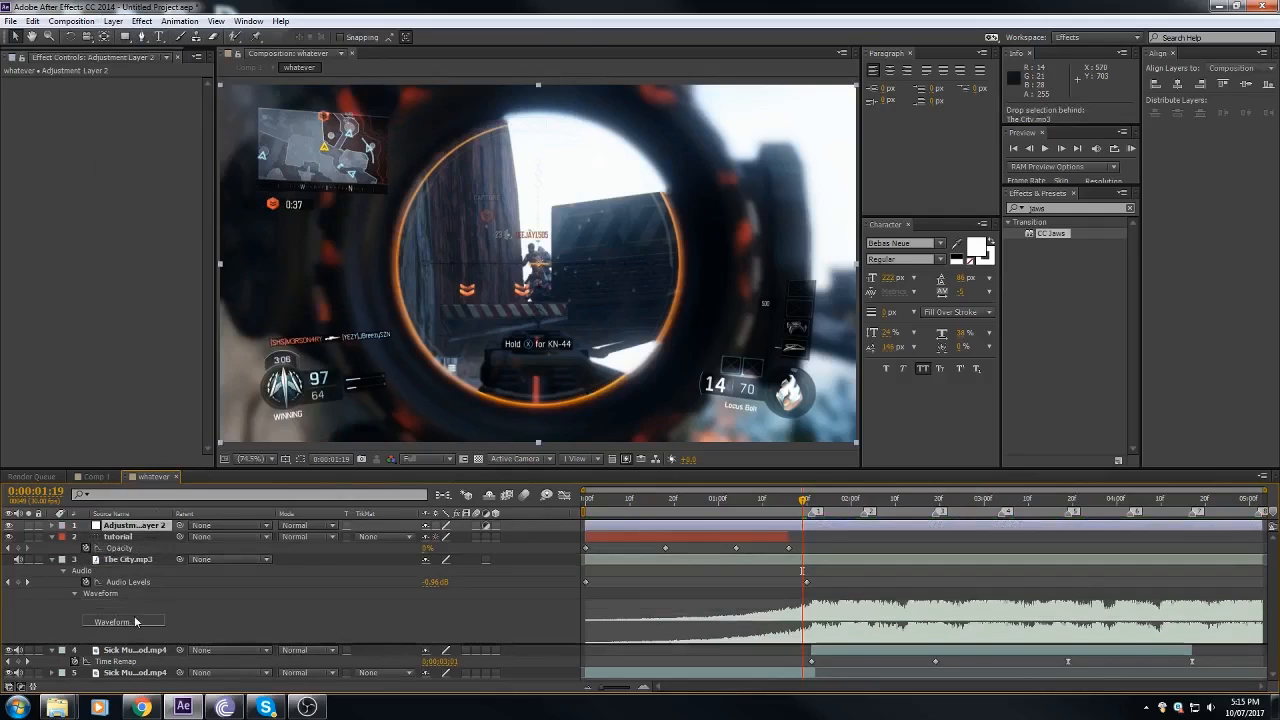
{"action": "left_click_drag", "start_coordinate": [134, 526], "coordinate": [131, 624]}
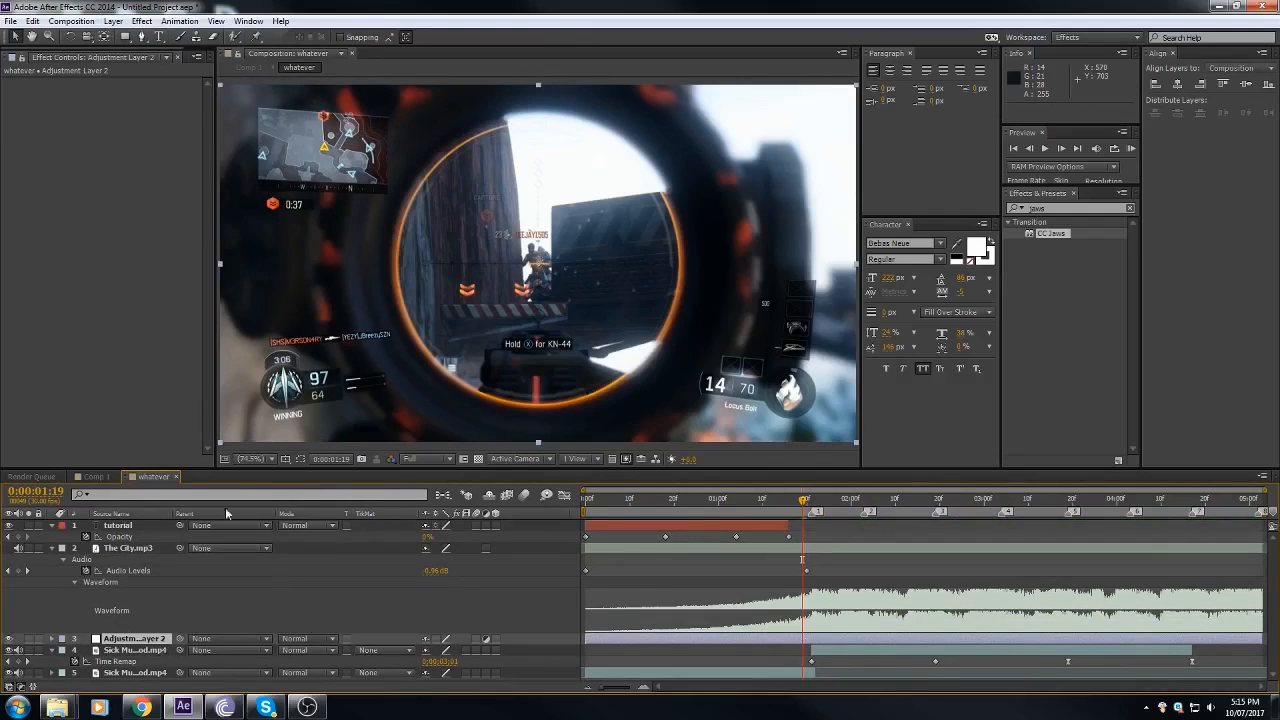
{"action": "left_click_drag", "start_coordinate": [133, 525], "coordinate": [200, 630]}
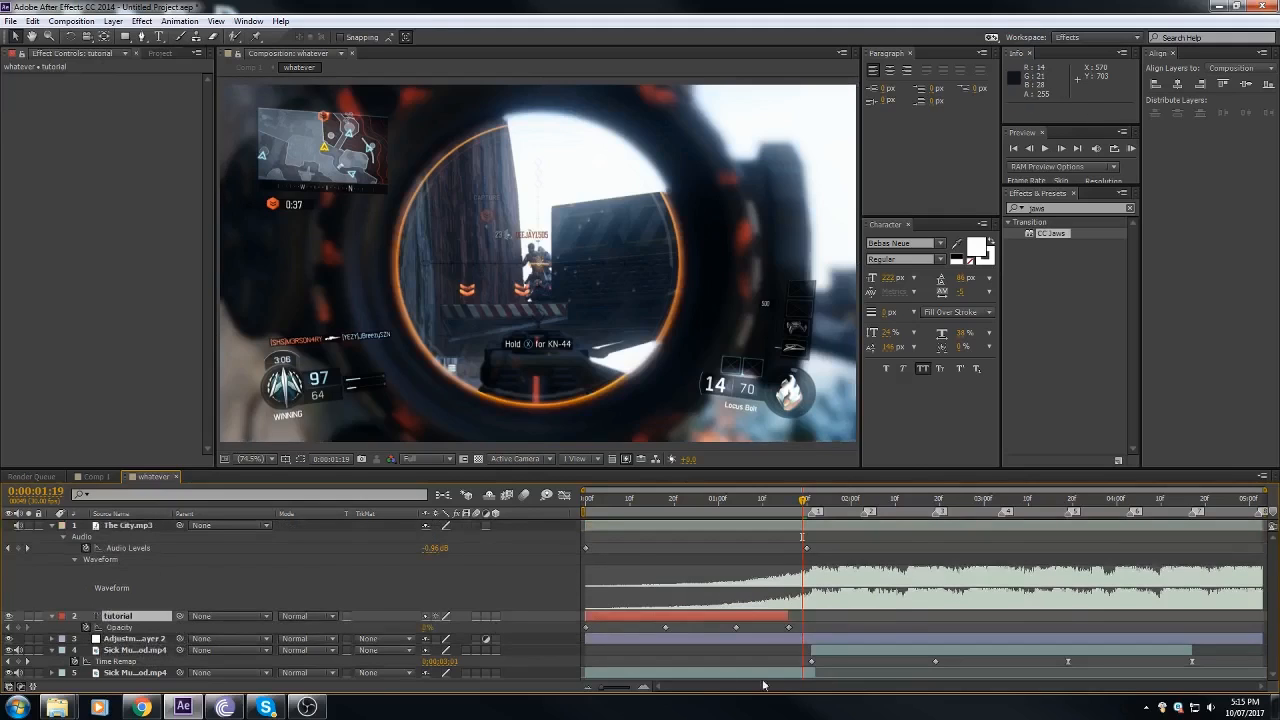
Step: Move the current time to 0:00:01:21 at marker 1 and apply the Distort Transform effect to the new adjustment layer
{"action": "left_click", "coordinate": [801, 643]}
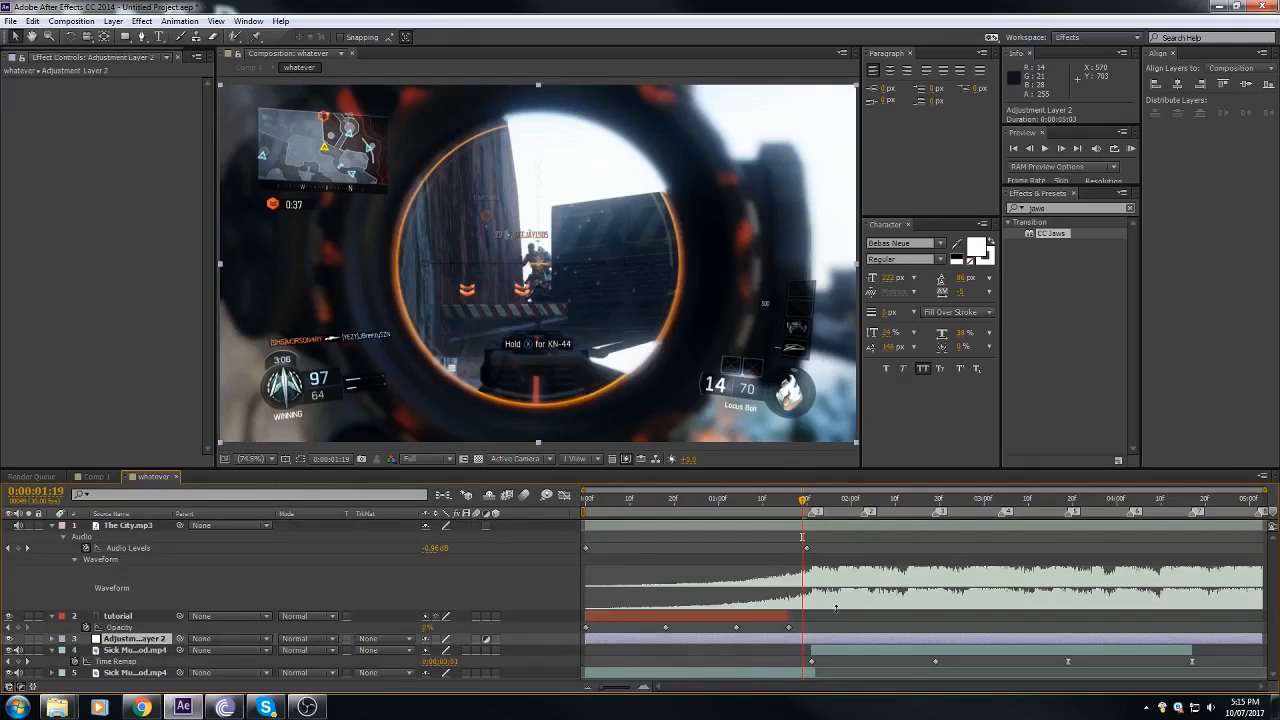
{"action": "left_click_drag", "start_coordinate": [810, 504], "coordinate": [811, 504]}
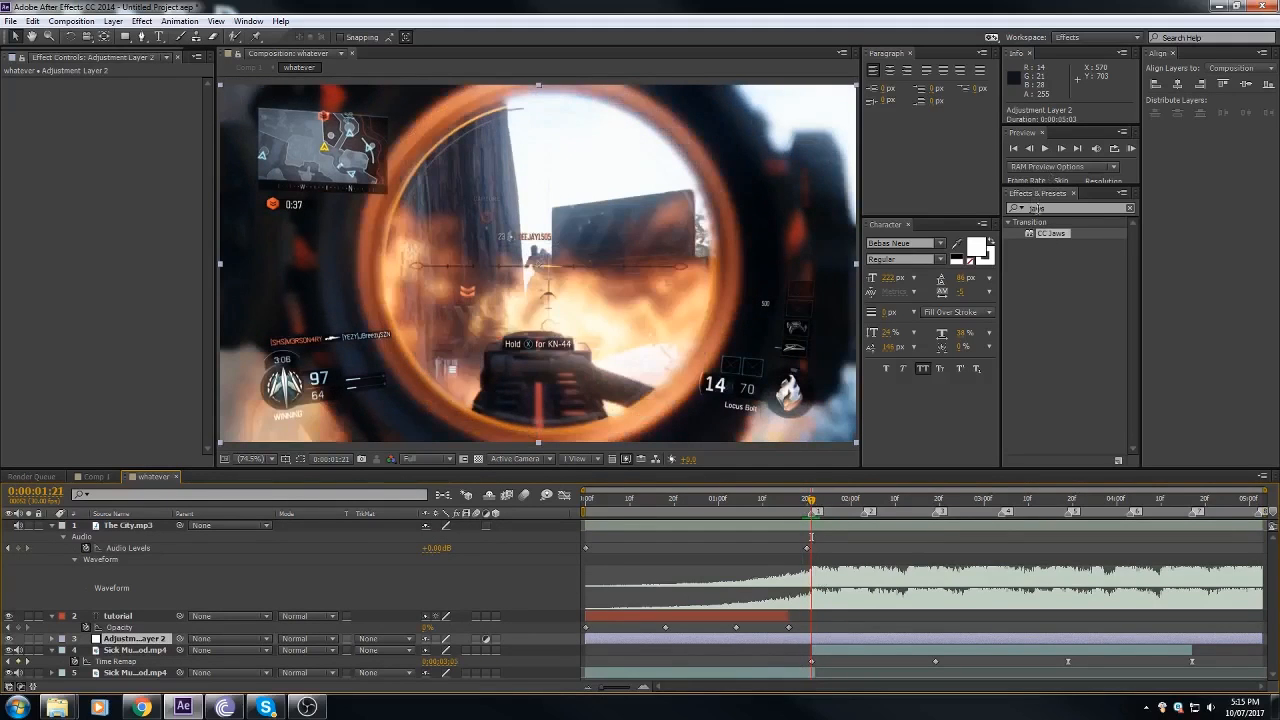
{"action": "left_click", "coordinate": [1056, 208]}
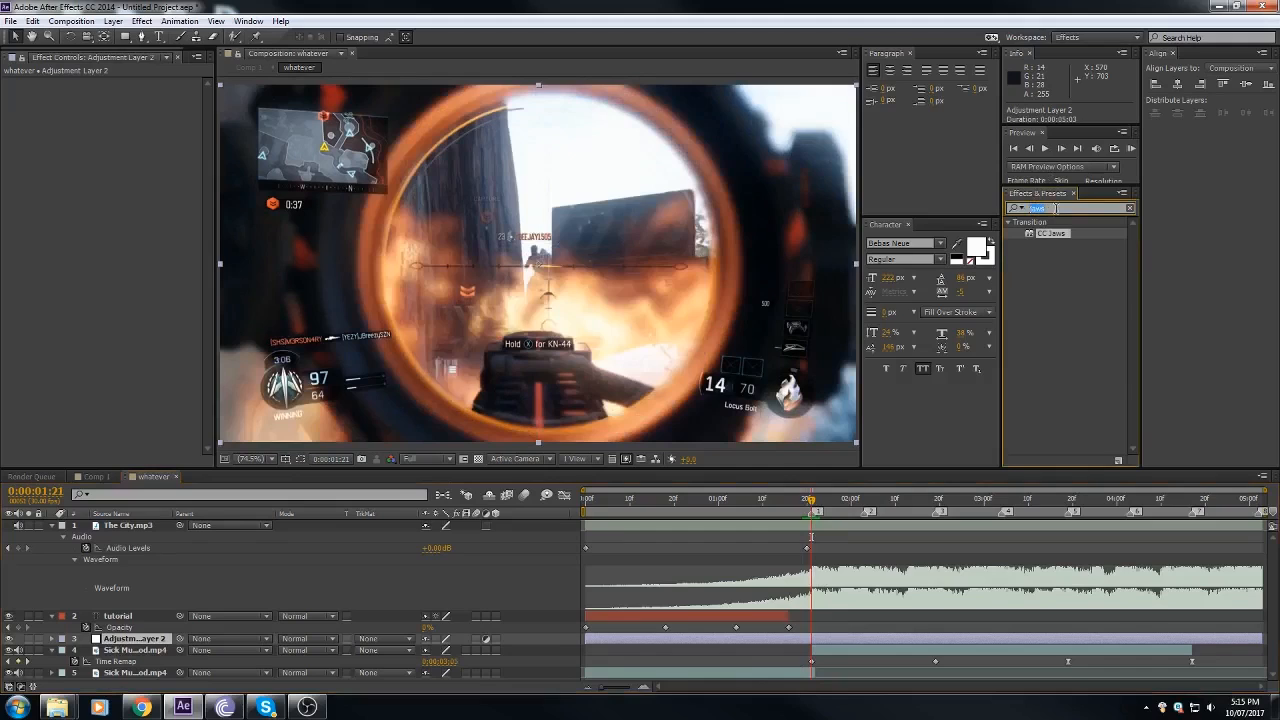
{"action": "type", "text": "transf"}
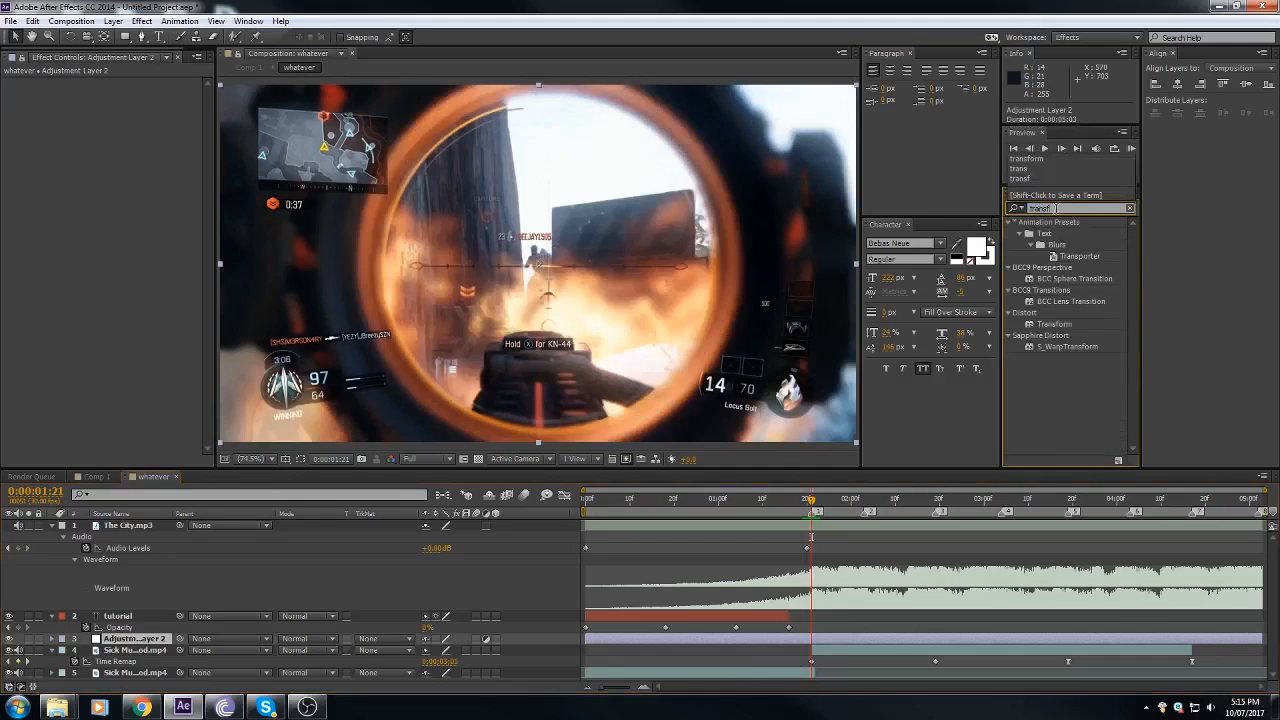
{"action": "type", "text": "o"}
{"action": "left_click_drag", "start_coordinate": [1052, 236], "coordinate": [838, 641]}
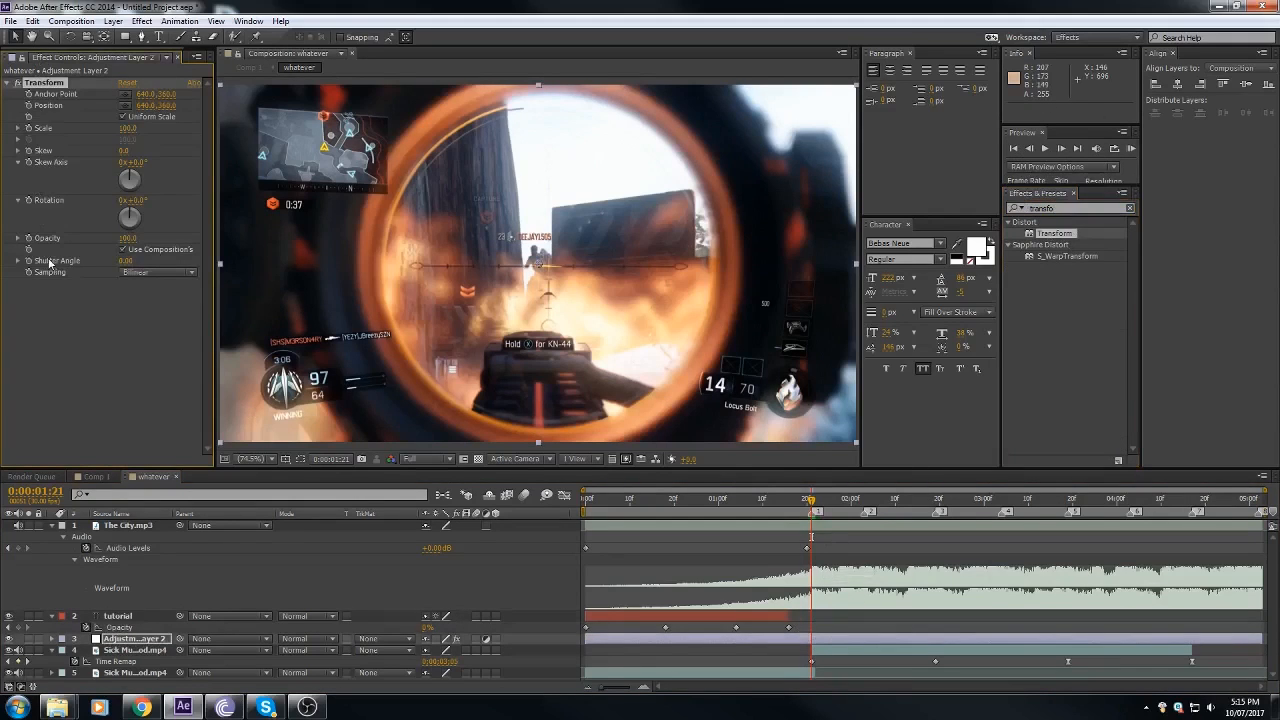
Step: Keyframe the Transform effect's Scale at 105 at 0:00:01:21 and reveal the adjustment layer's keyframed properties in the timeline
{"action": "left_click", "coordinate": [42, 316]}
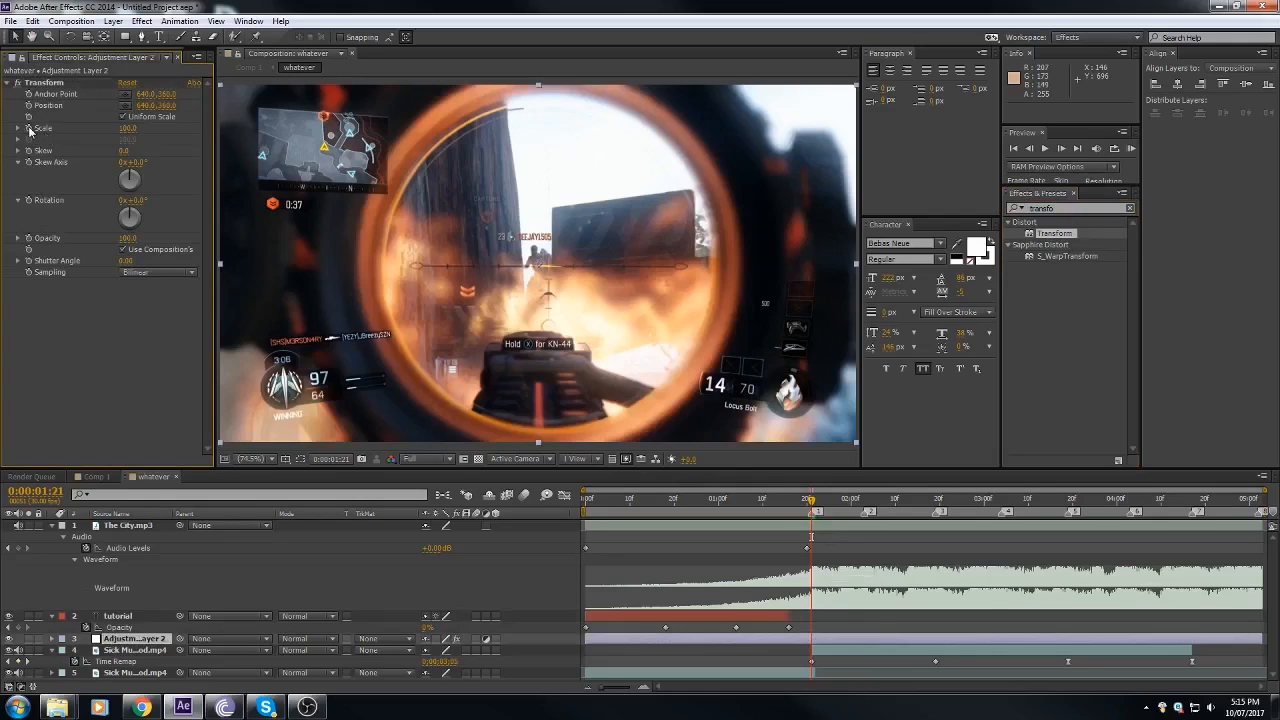
{"action": "left_click", "coordinate": [643, 690]}
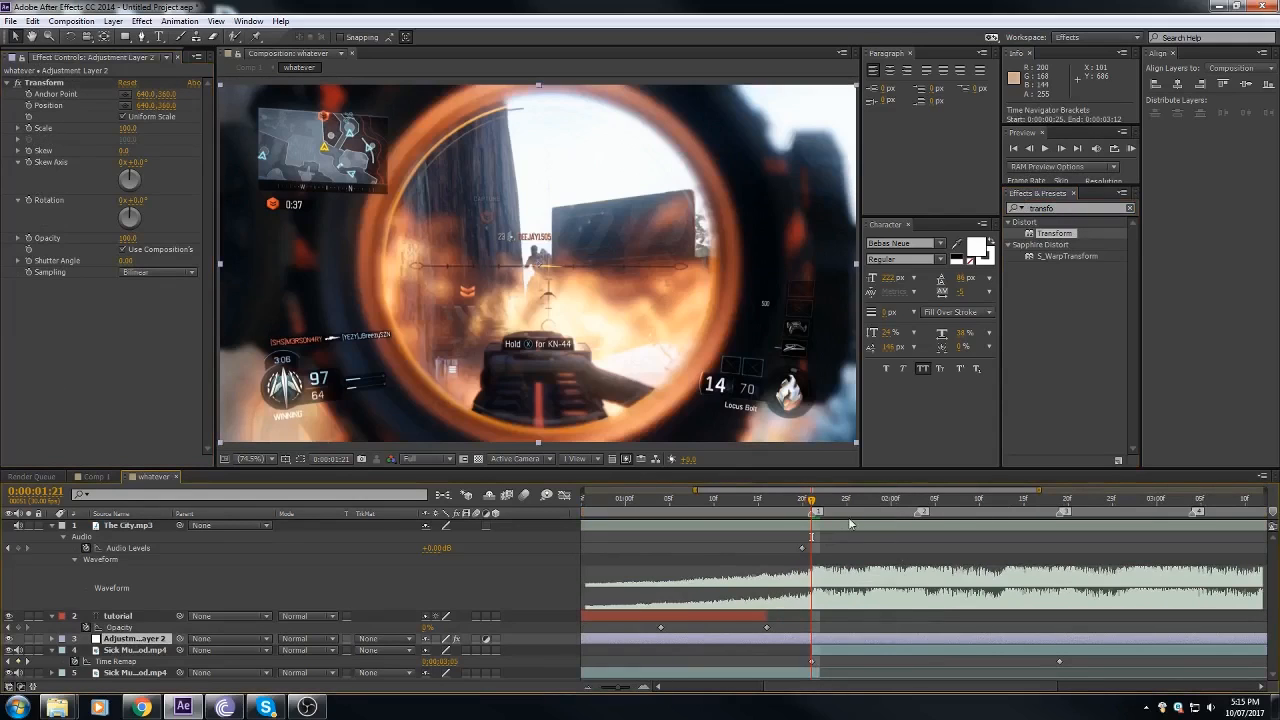
{"action": "left_click", "coordinate": [588, 688]}
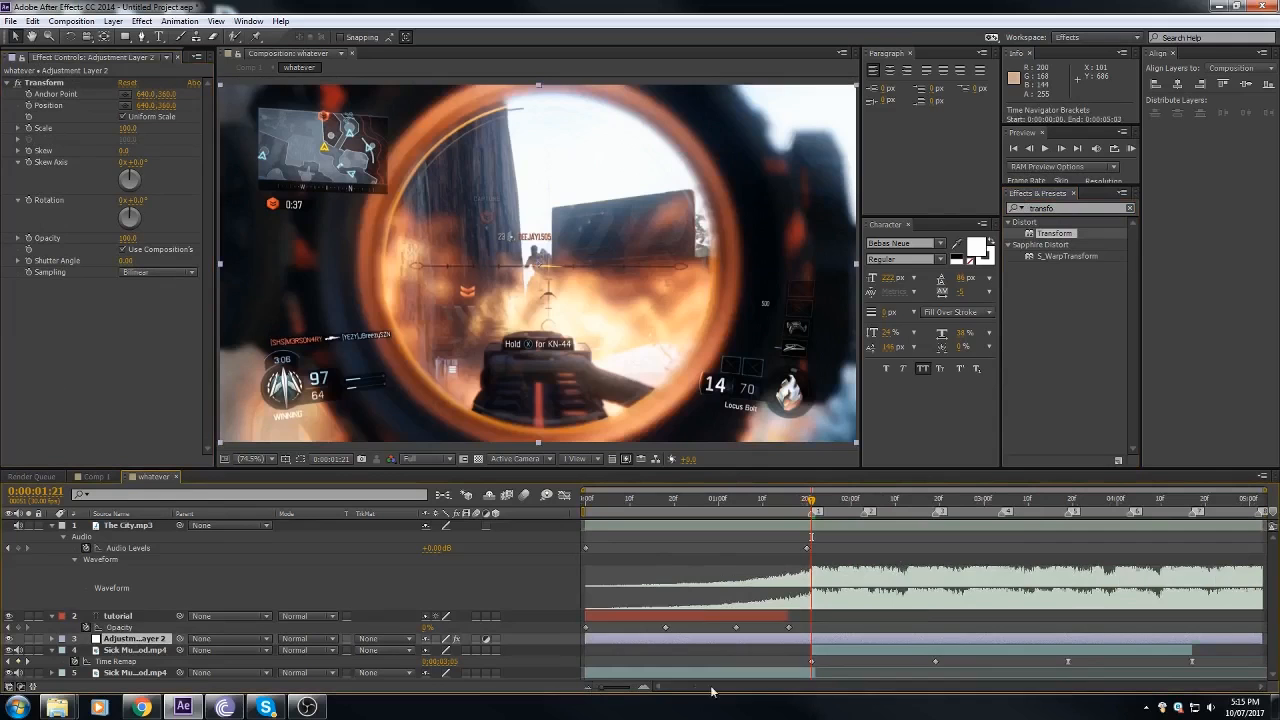
{"action": "left_click_drag", "start_coordinate": [834, 501], "coordinate": [811, 514]}
{"action": "left_click", "coordinate": [130, 128]}
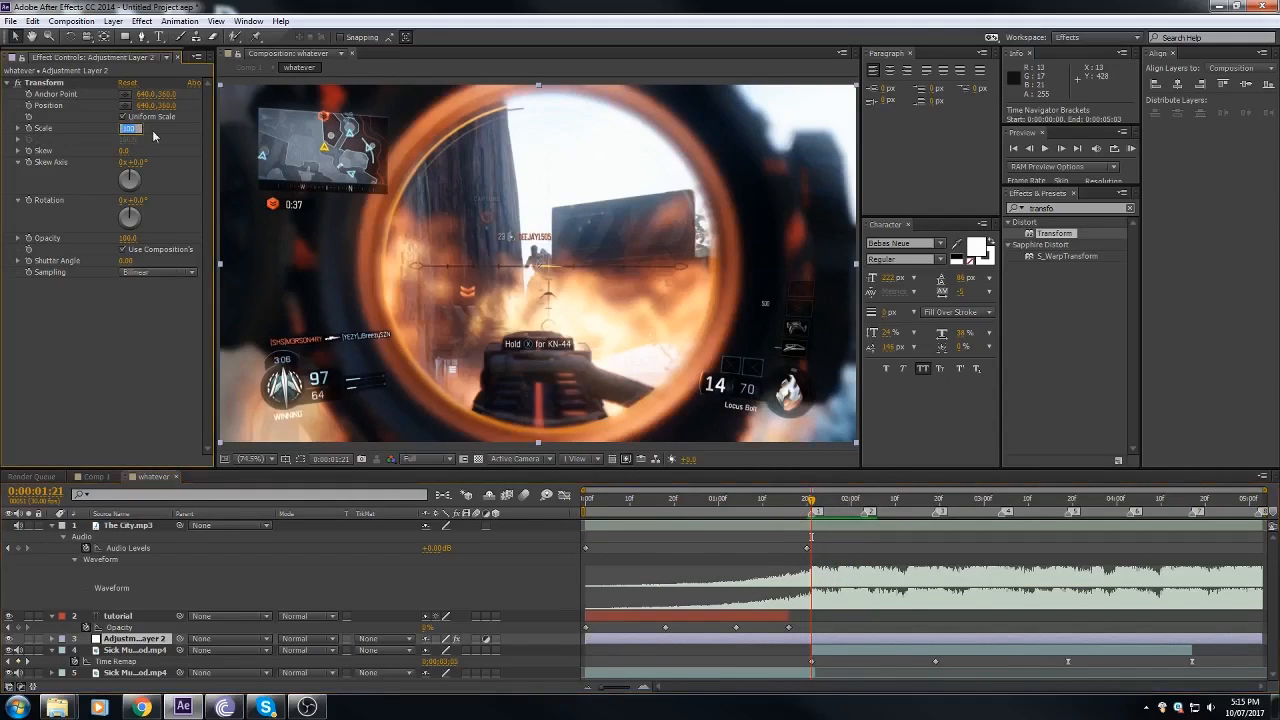
{"action": "type", "text": "105"}
{"action": "key", "text": "Return"}
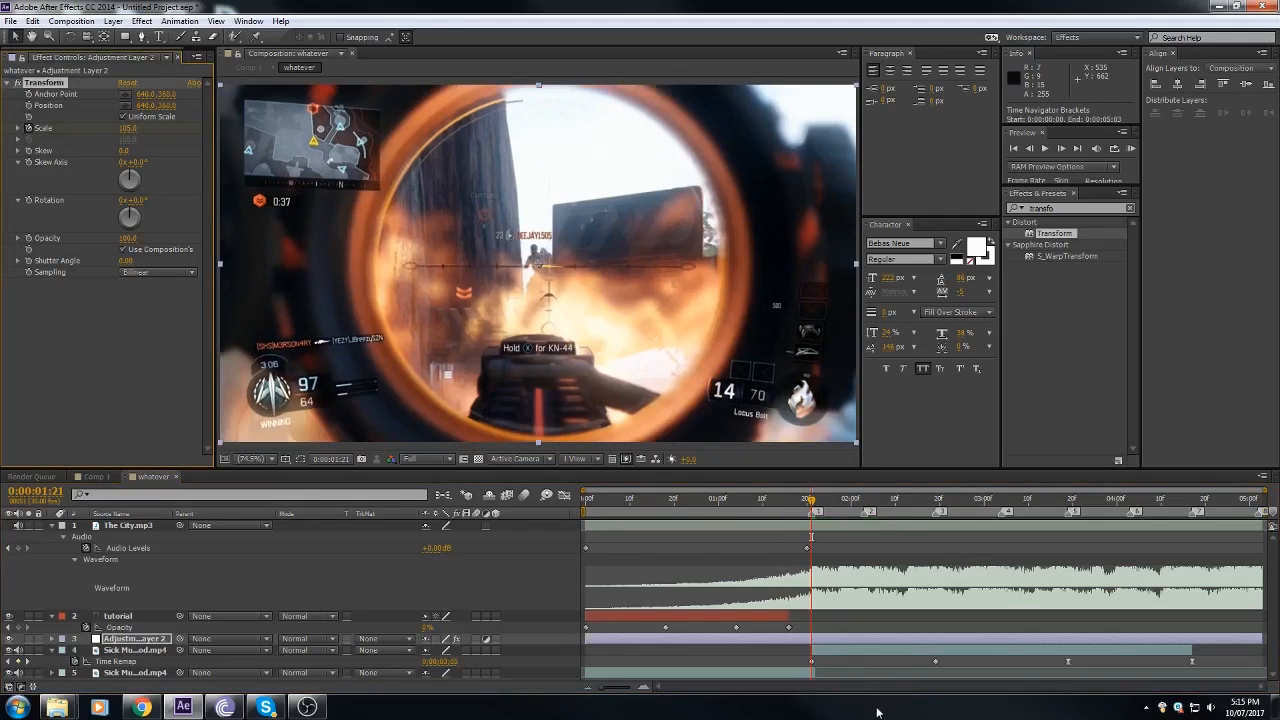
{"action": "left_click", "coordinate": [841, 646]}
{"action": "key", "text": "u"}
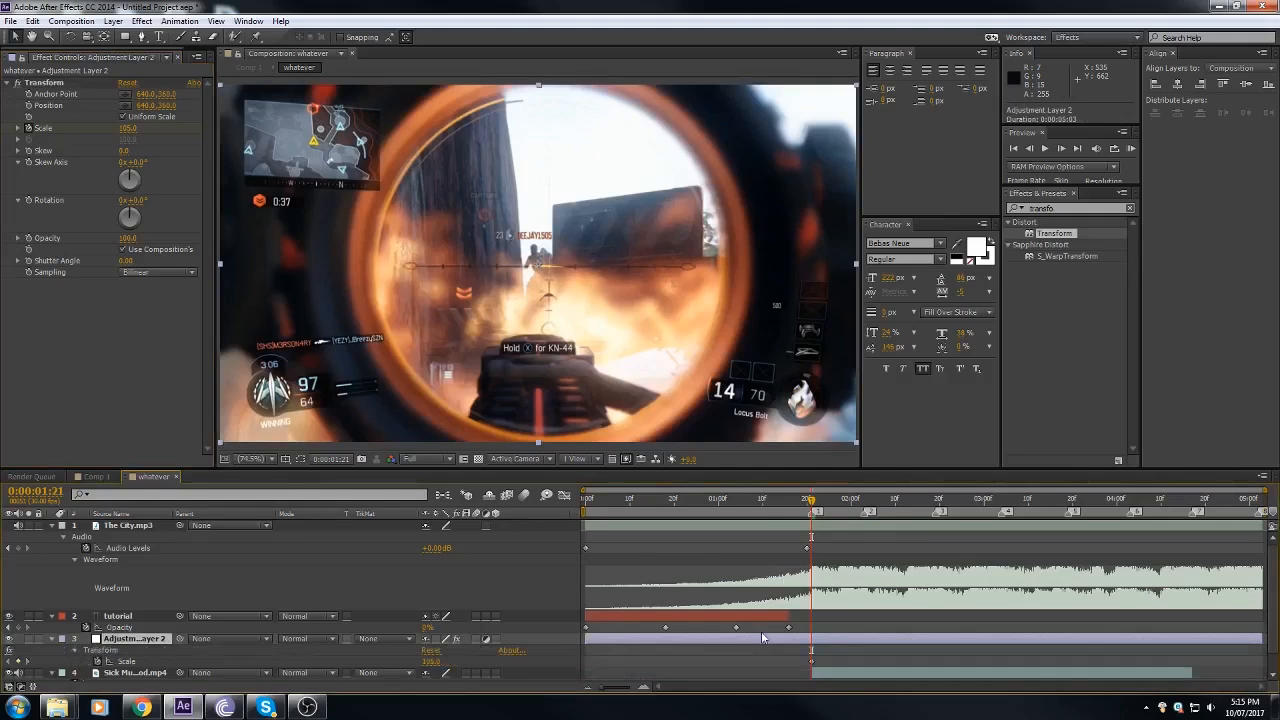
{"action": "scroll", "coordinate": [866, 639], "scroll_direction": "down", "scroll_amount": 1}
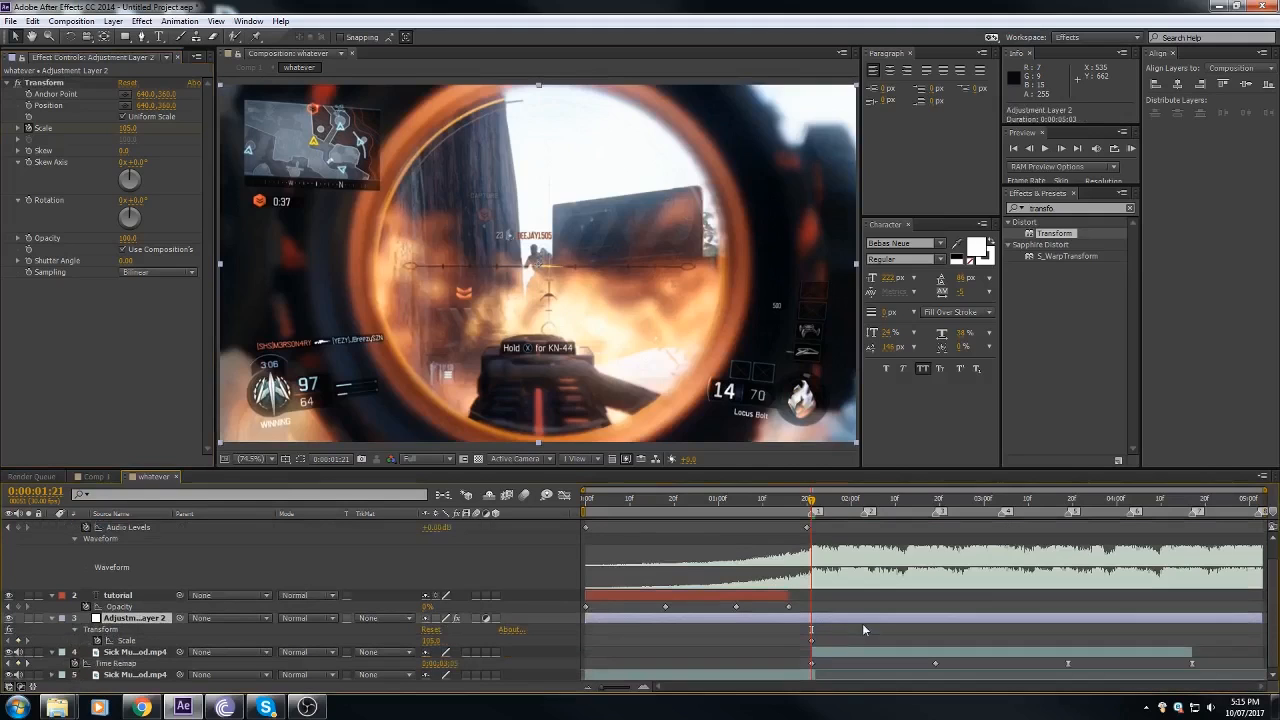
{"action": "left_click", "coordinate": [656, 499]}
{"action": "left_click", "coordinate": [640, 595]}
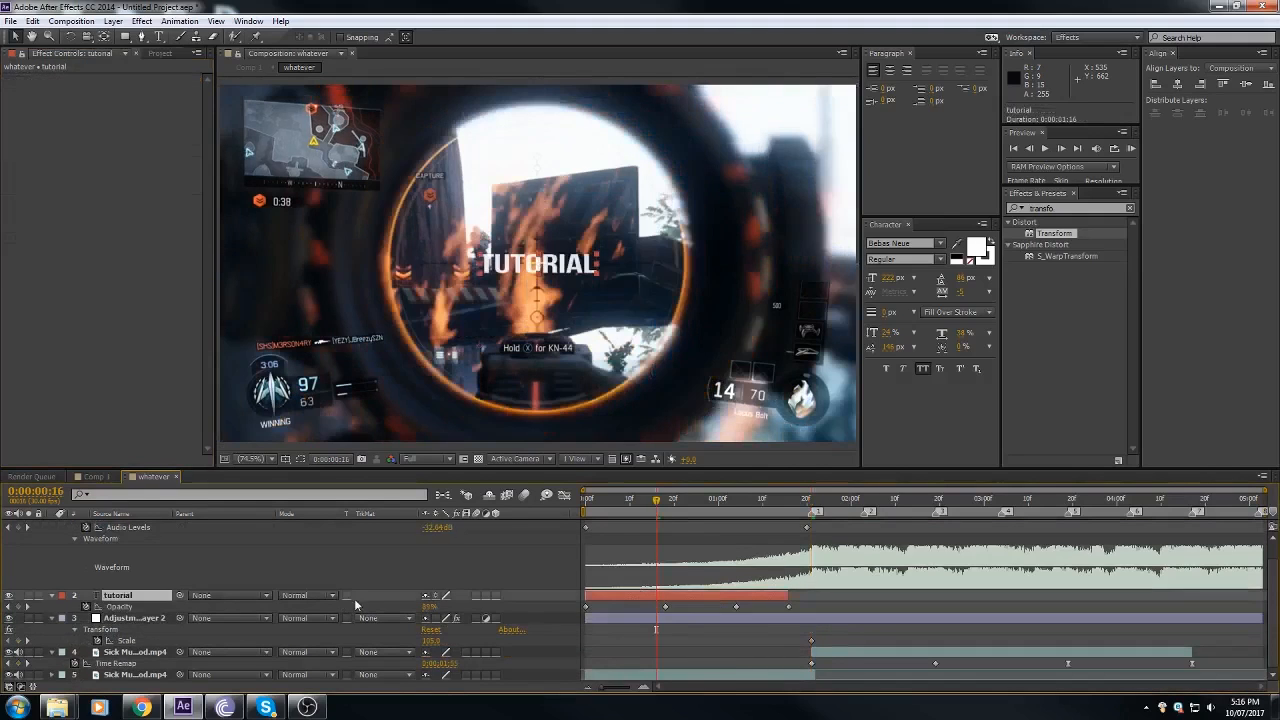
{"action": "key", "text": "u"}
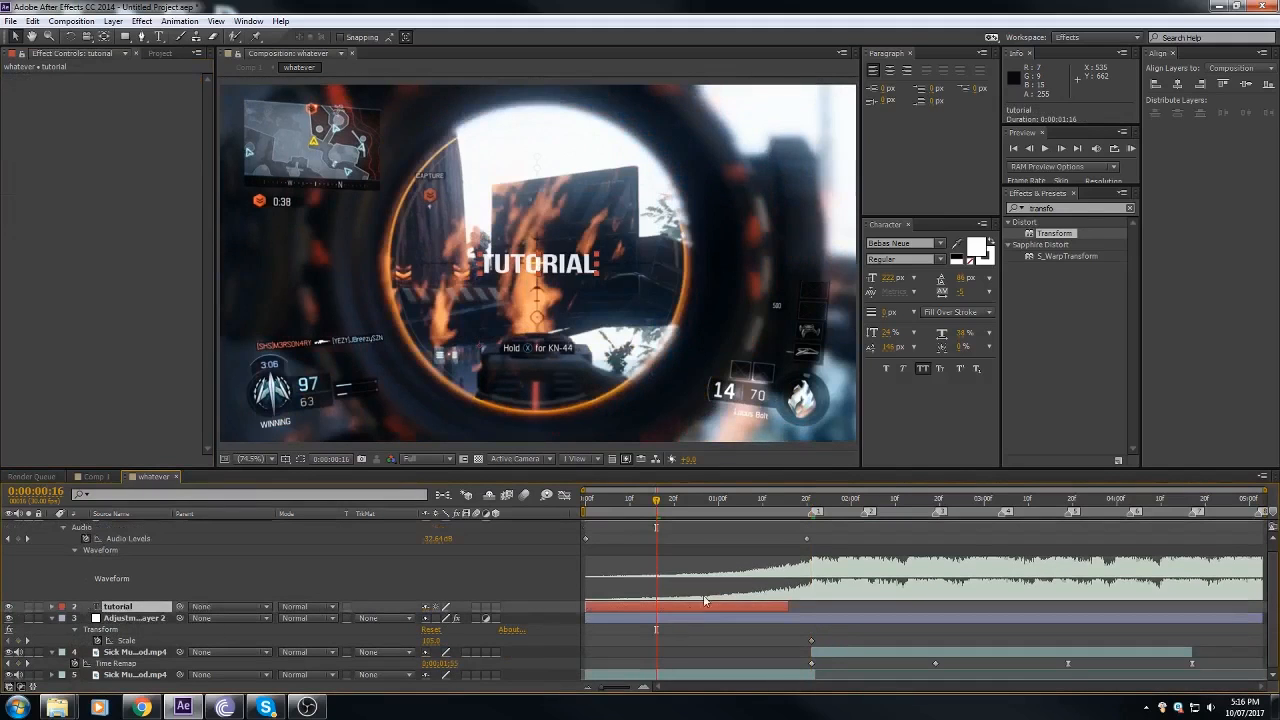
{"action": "key", "text": "u"}
{"action": "left_click", "coordinate": [630, 507]}
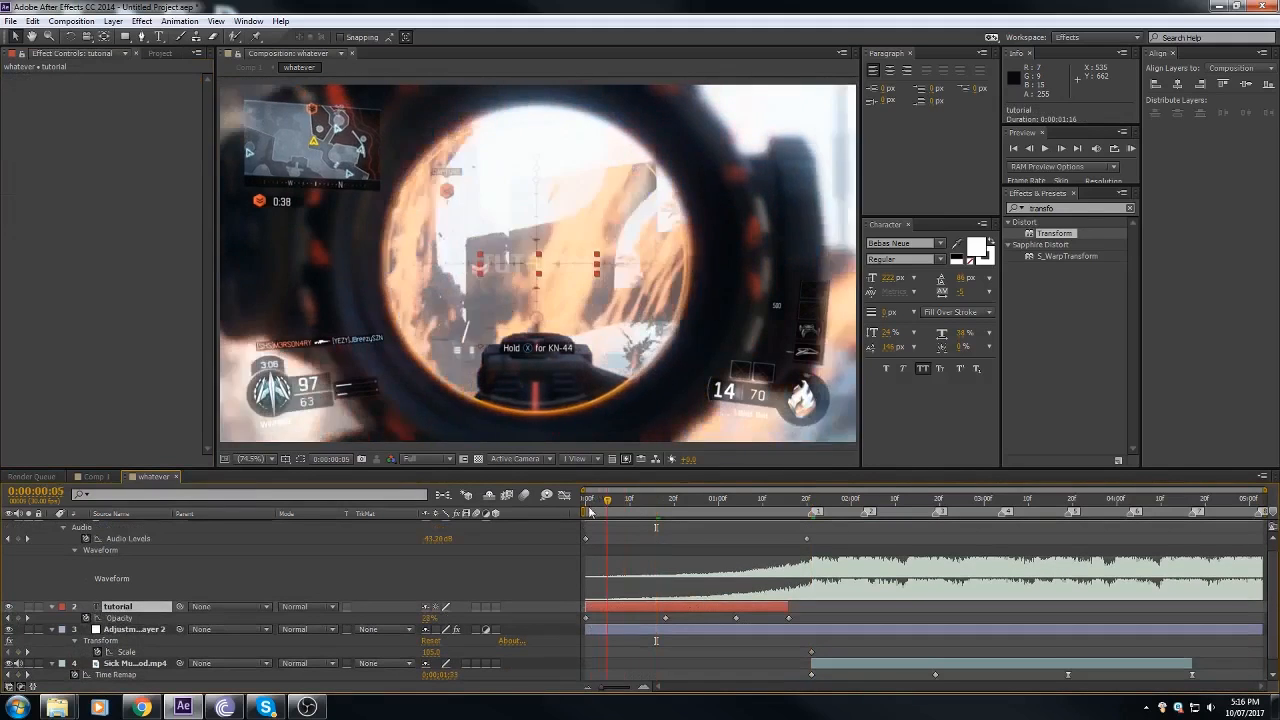
{"action": "left_click_drag", "start_coordinate": [643, 510], "coordinate": [811, 560]}
Step: Add a Scale keyframe of 100 at 0:00:01:17 on the adjustment layer and scrub through the resulting zoom
{"action": "left_click", "coordinate": [820, 629]}
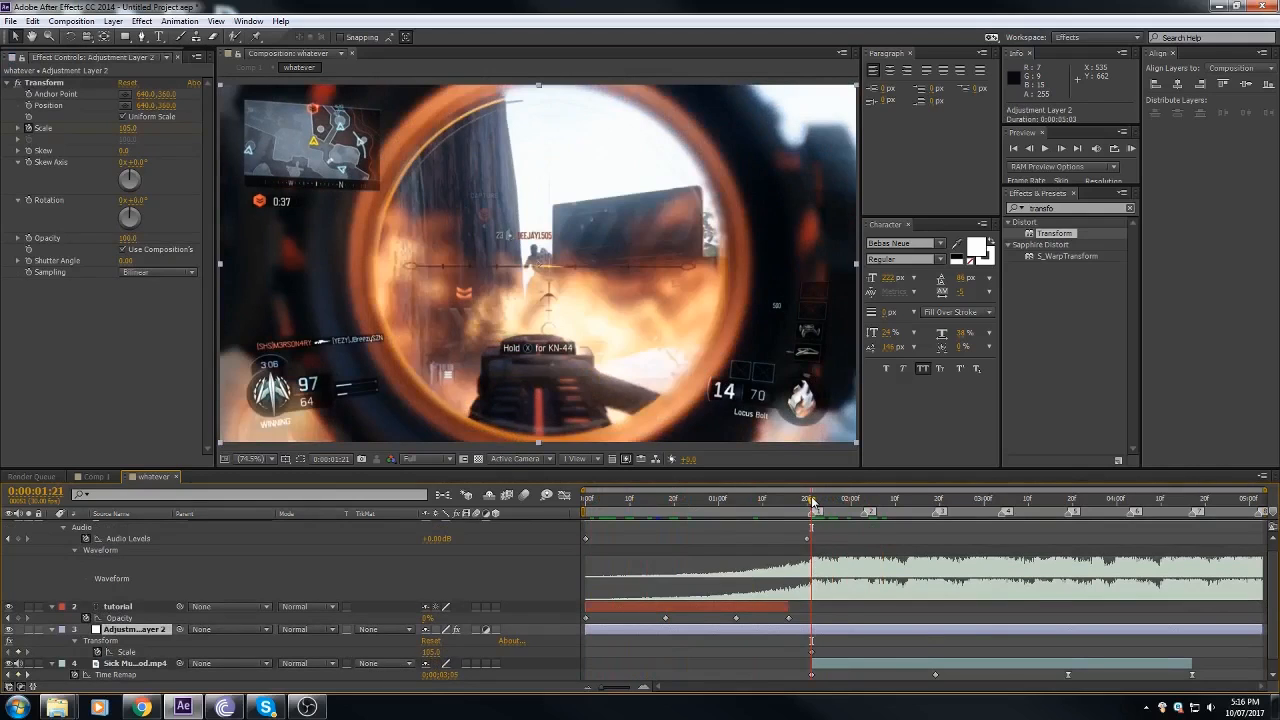
{"action": "left_click_drag", "start_coordinate": [812, 502], "coordinate": [797, 513]}
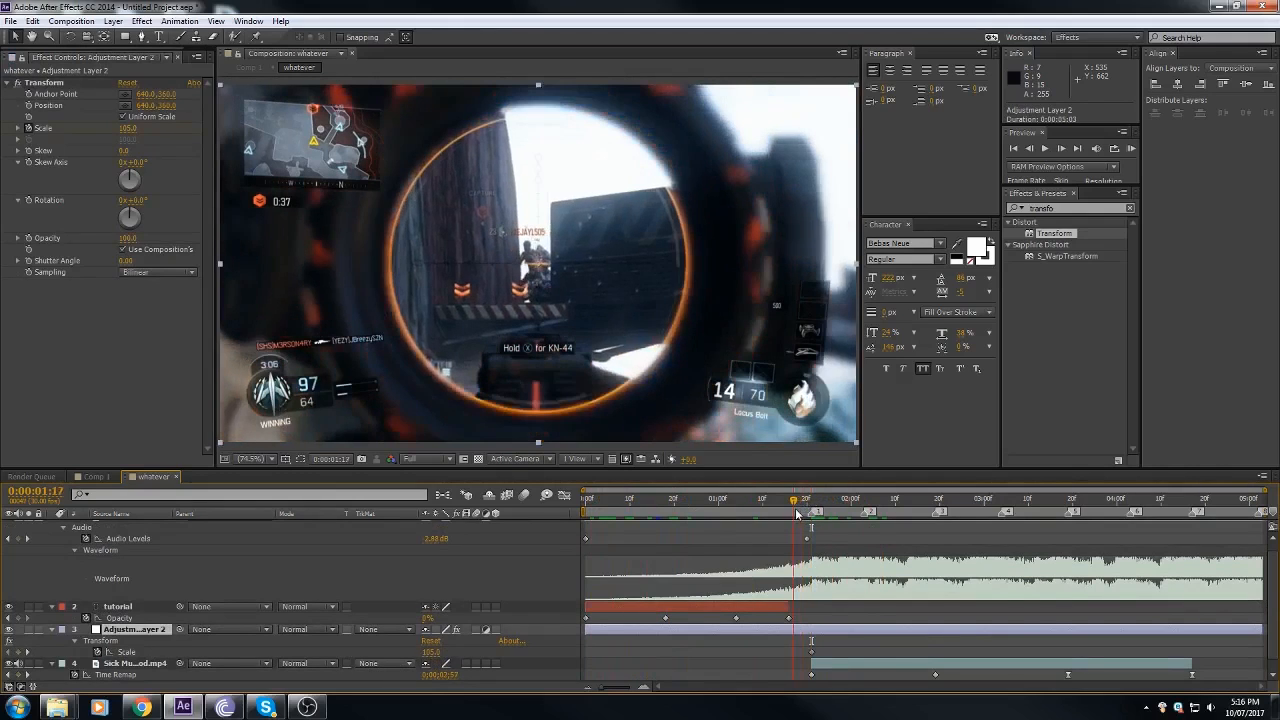
{"action": "left_click", "coordinate": [431, 651]}
{"action": "key", "text": "Return"}
{"action": "left_click_drag", "start_coordinate": [777, 502], "coordinate": [586, 512]}
{"action": "key", "text": "space"}
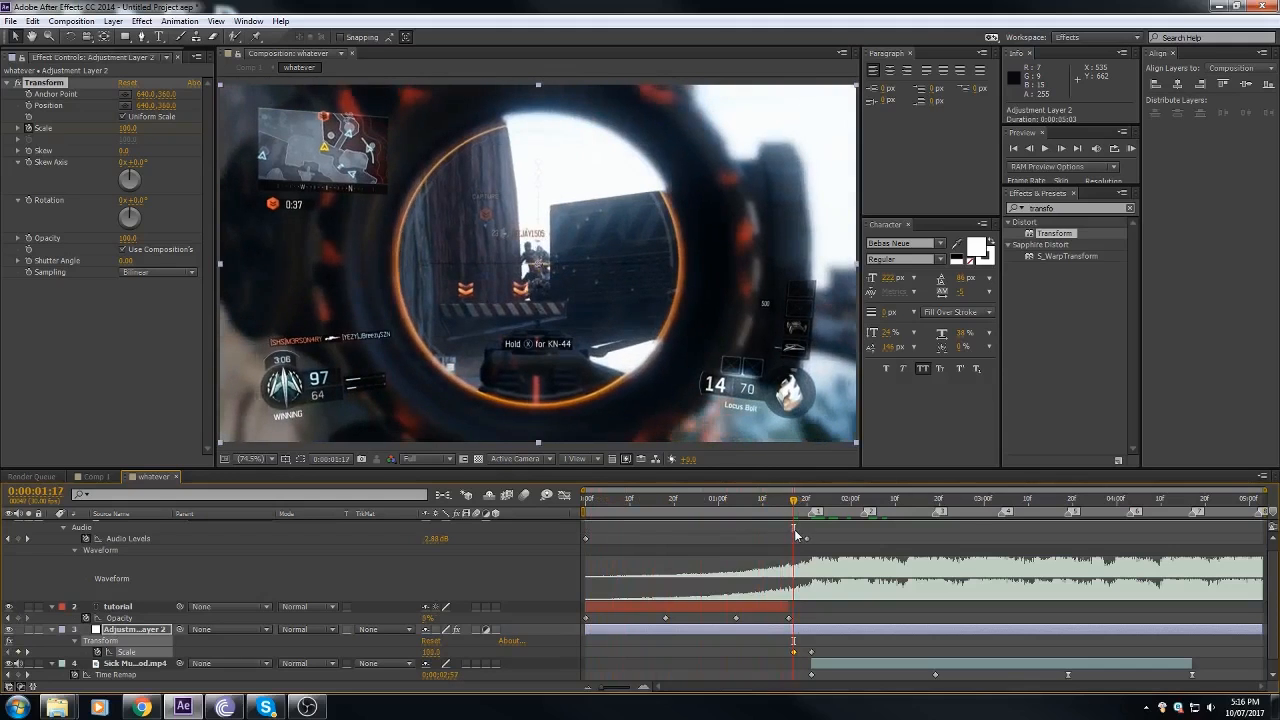
{"action": "left_click_drag", "start_coordinate": [795, 531], "coordinate": [867, 530]}
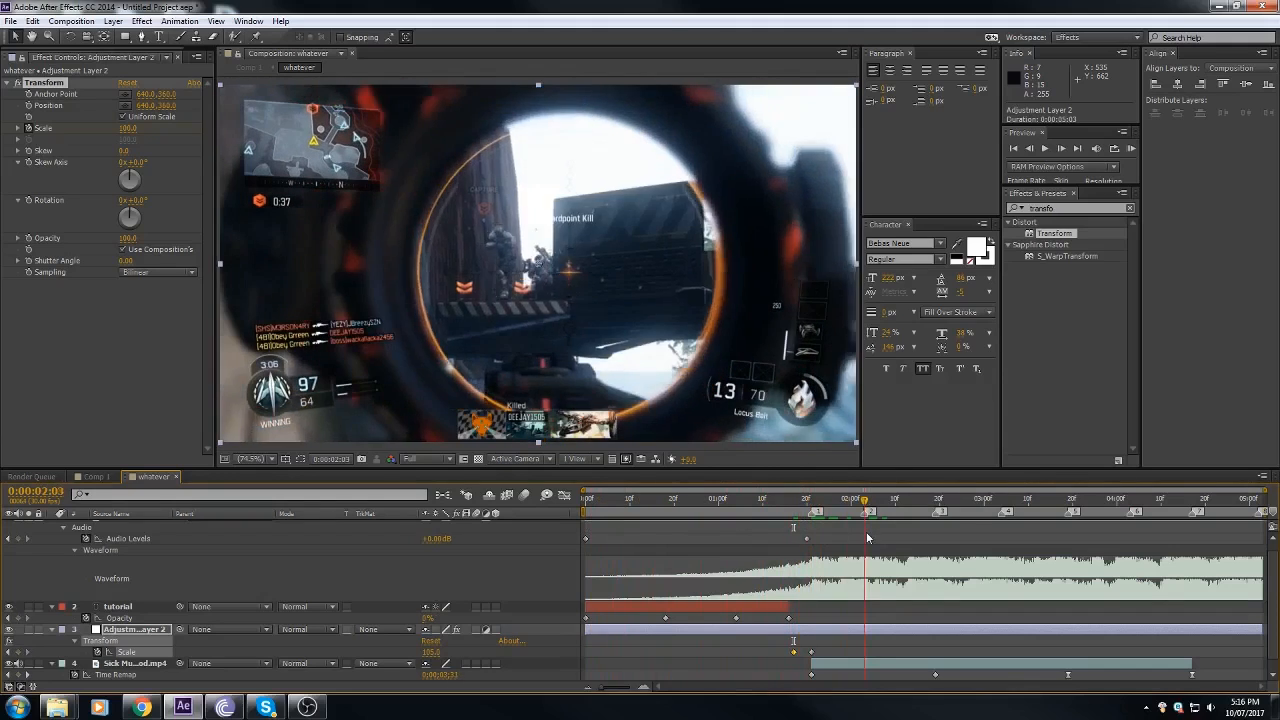
Step: Copy the Scale keyframe at marker 1 and paste it at markers 3, 4, 5, 6 and 7
{"action": "left_click", "coordinate": [812, 653]}
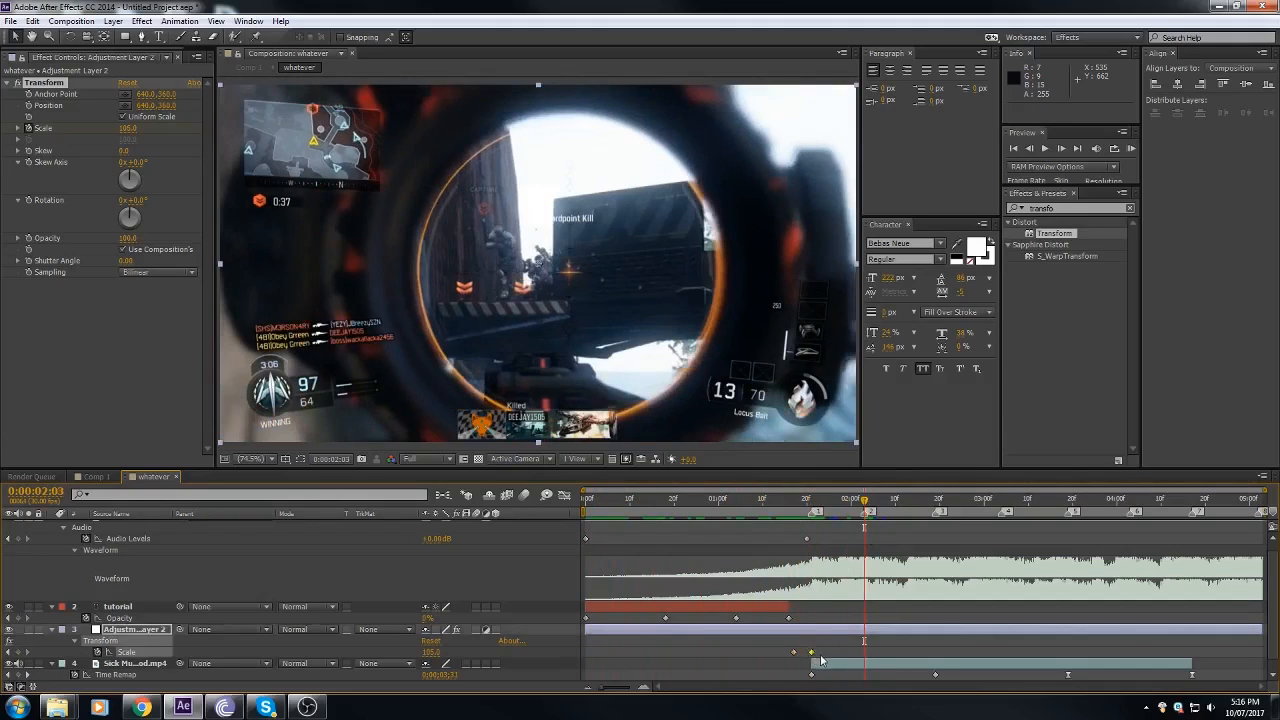
{"action": "key", "text": "ctrl+c"}
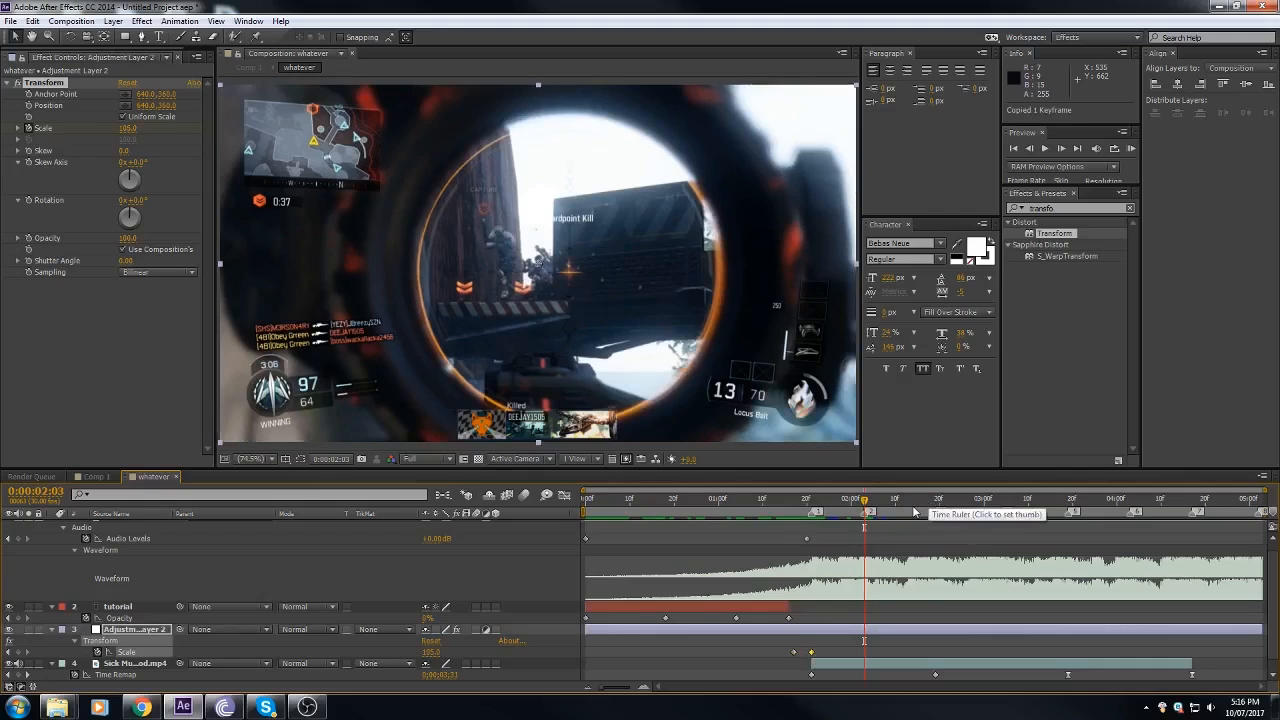
{"action": "left_click", "coordinate": [938, 505]}
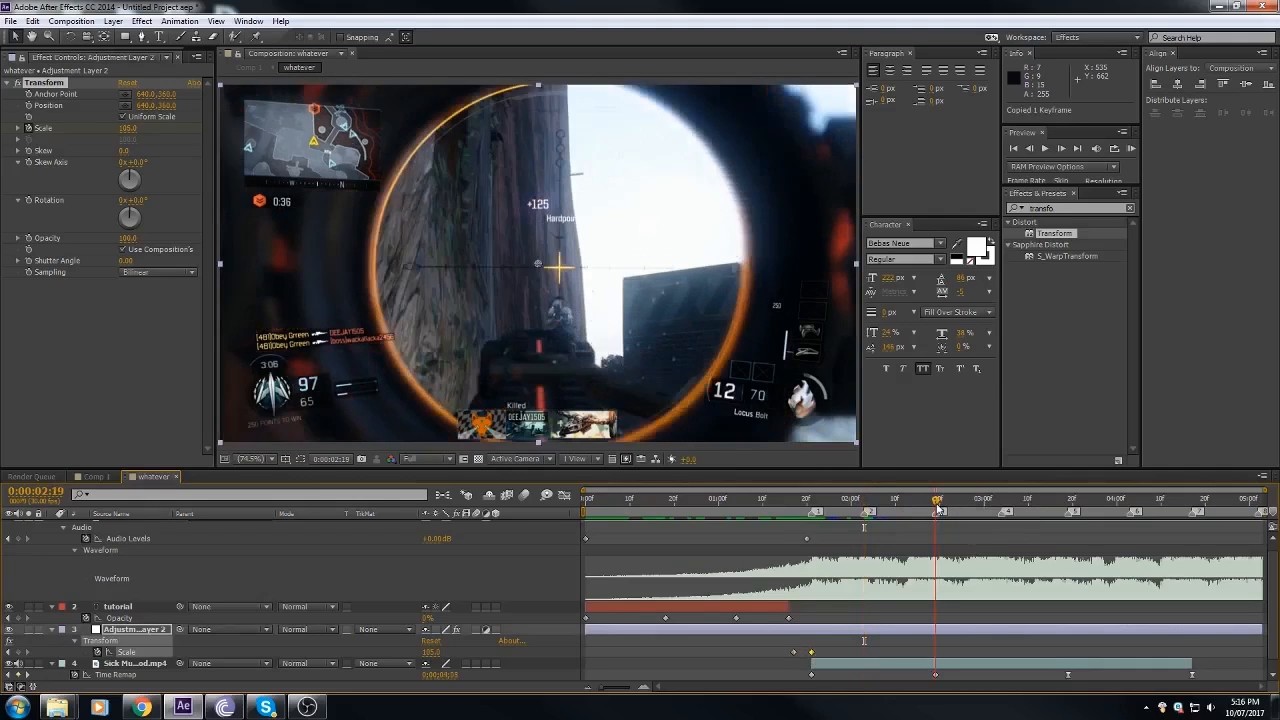
{"action": "key", "text": "ctrl+v"}
{"action": "left_click", "coordinate": [1001, 505]}
{"action": "key", "text": "ctrl+v"}
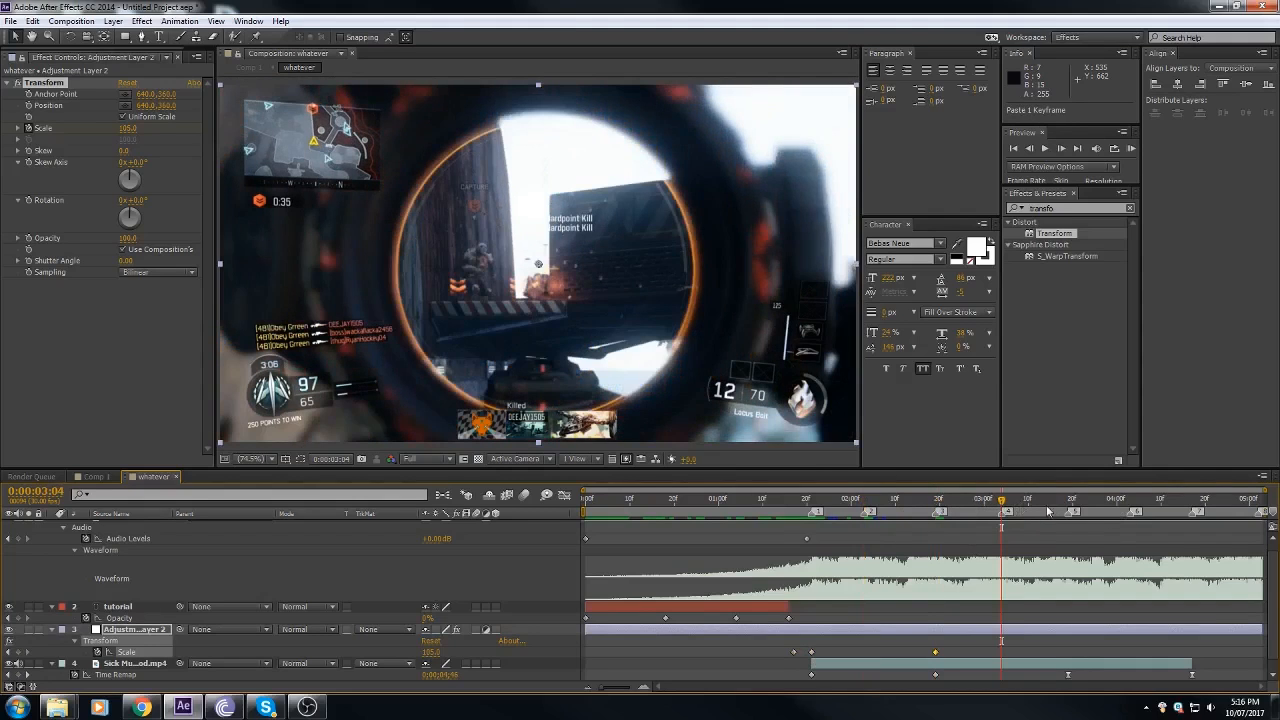
{"action": "left_click", "coordinate": [1069, 505]}
{"action": "key", "text": "ctrl+v"}
{"action": "left_click", "coordinate": [1130, 505]}
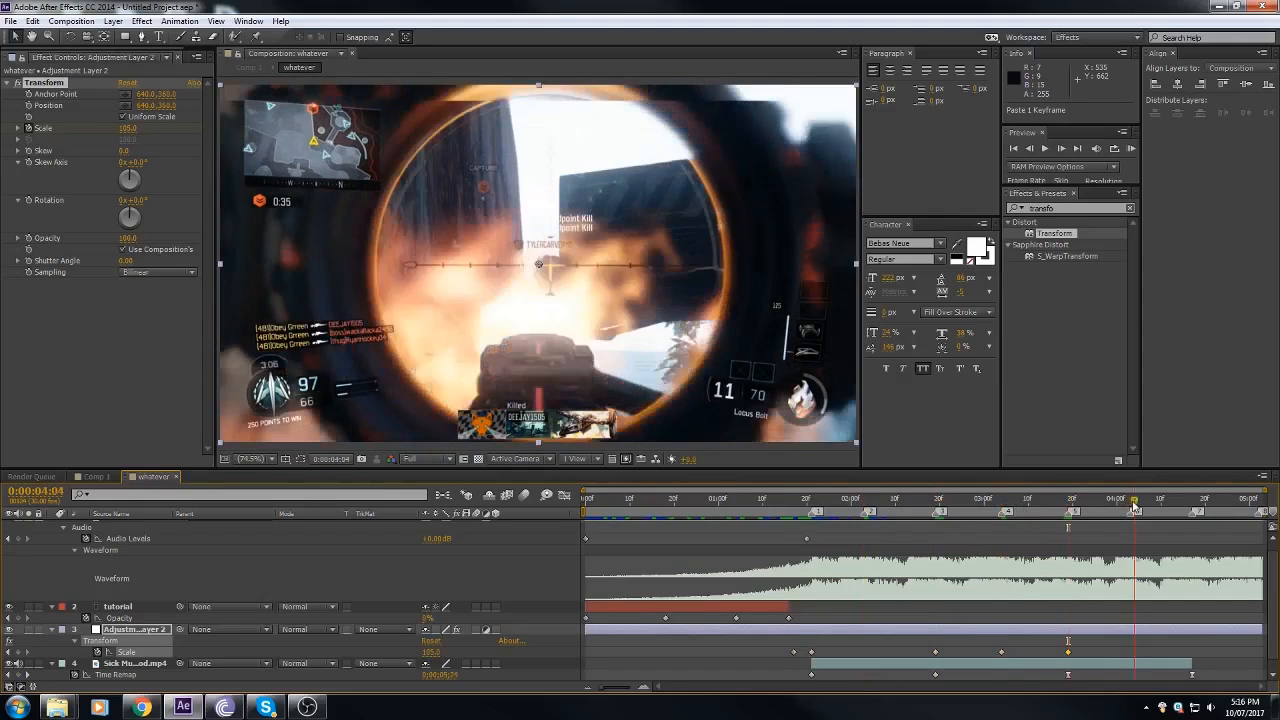
{"action": "key", "text": "ctrl+v"}
{"action": "left_click", "coordinate": [1193, 505]}
{"action": "key", "text": "ctrl+v"}
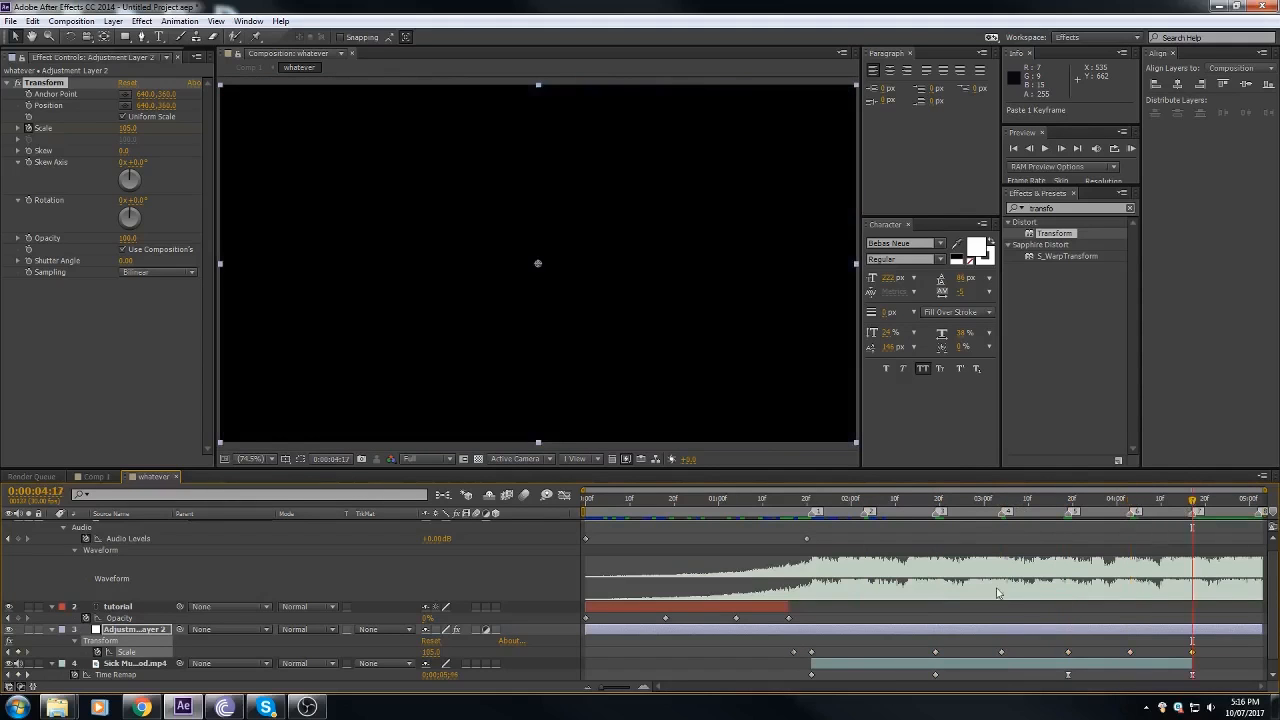
Step: Delete the Scale keyframes at markers 4 and 6 and scrub through the remaining clip
{"action": "left_click", "coordinate": [912, 505]}
{"action": "left_click_drag", "start_coordinate": [850, 506], "coordinate": [1002, 506]}
{"action": "left_click", "coordinate": [1002, 652]}
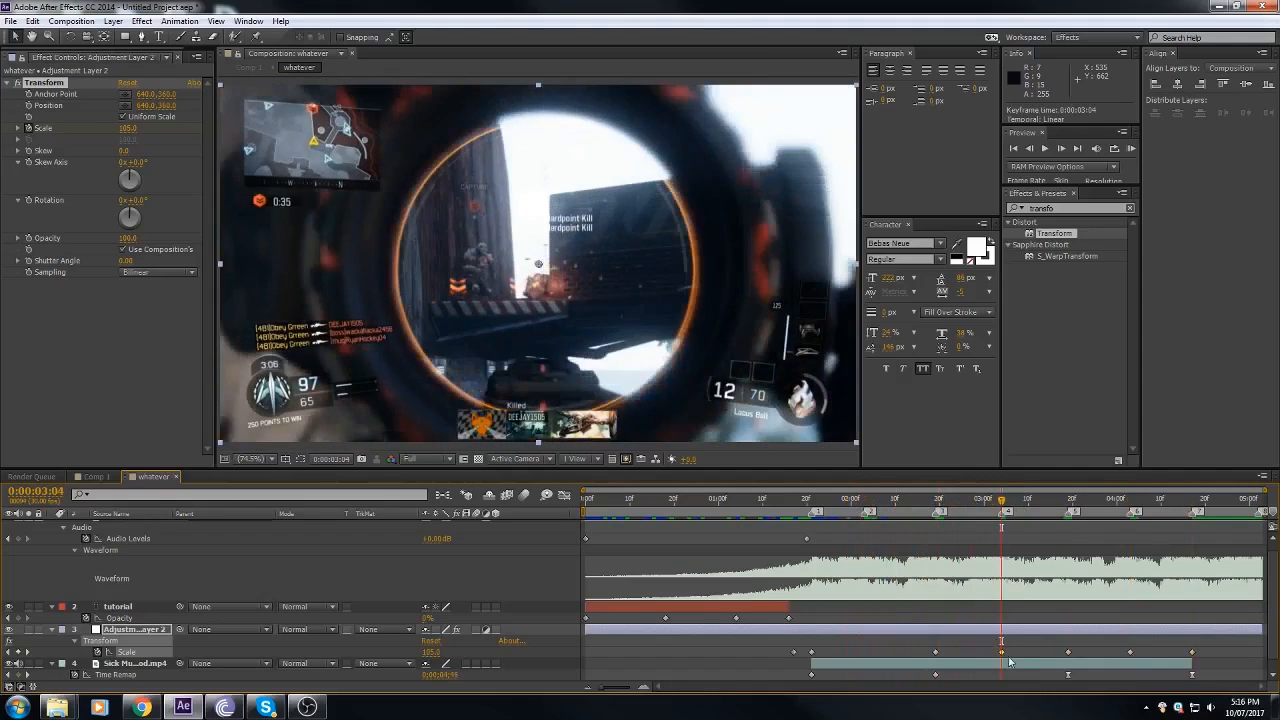
{"action": "key", "text": "Delete"}
{"action": "left_click", "coordinate": [1131, 652]}
{"action": "key", "text": "Delete"}
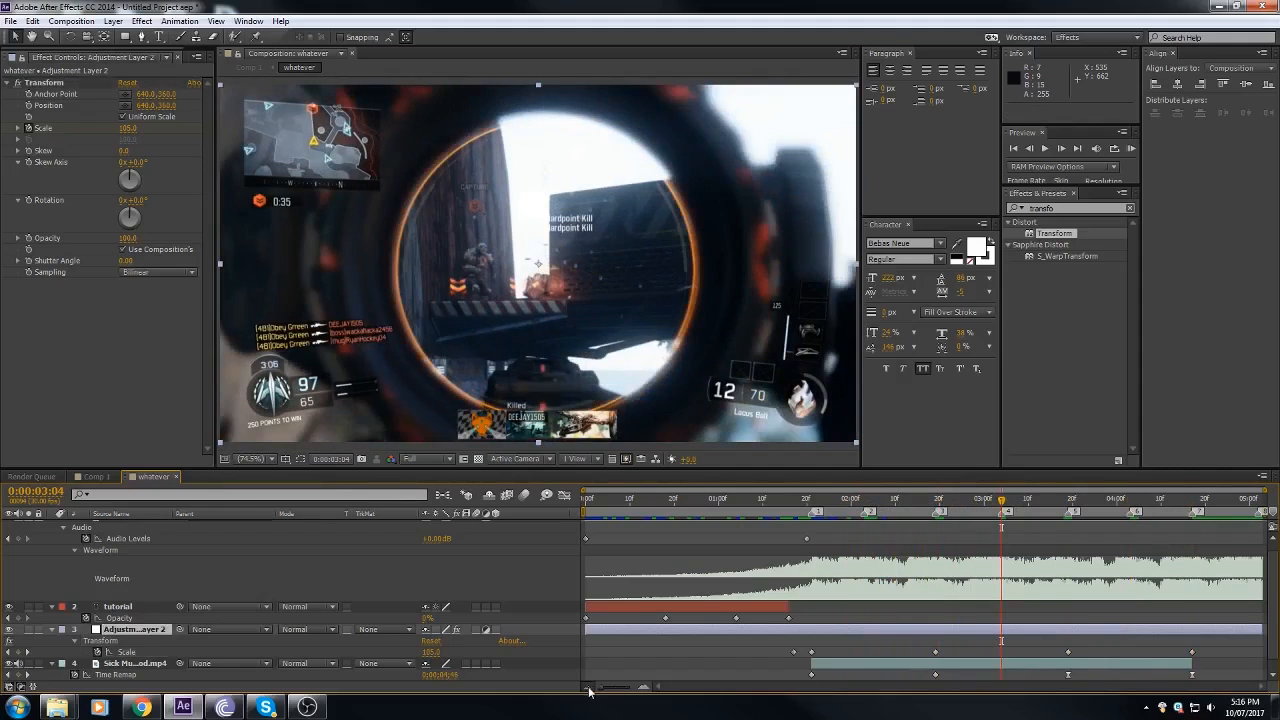
{"action": "left_click", "coordinate": [927, 511]}
{"action": "left_click_drag", "start_coordinate": [927, 511], "coordinate": [1170, 532]}
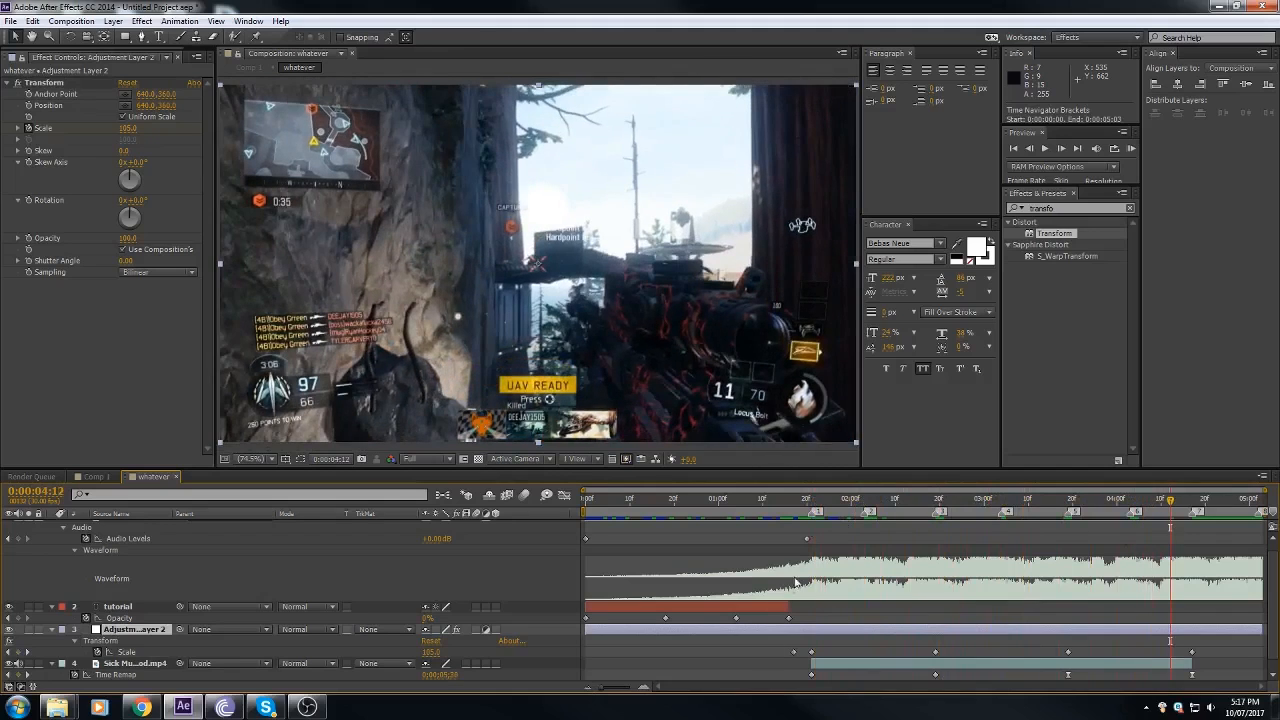
Step: Select all Scale keyframes of the adjustment layer's Transform effect and apply Easy Ease to them
{"action": "left_click_drag", "start_coordinate": [776, 649], "coordinate": [1215, 659]}
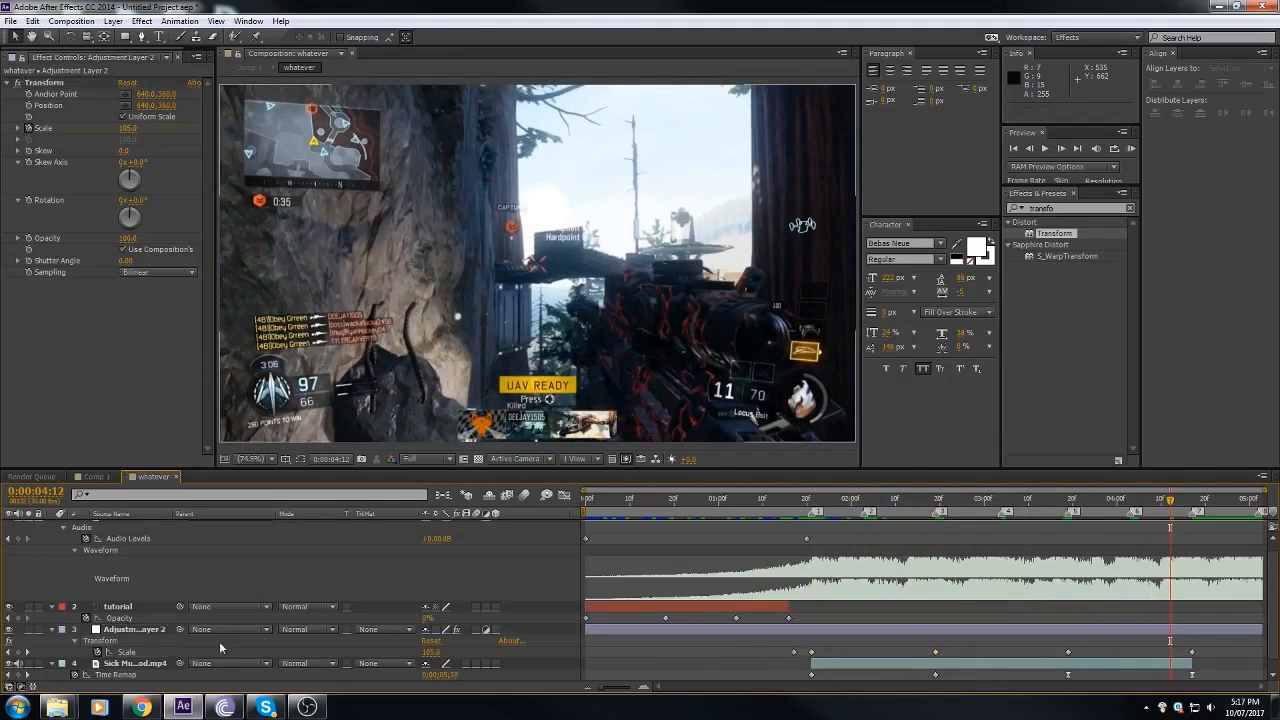
{"action": "left_click", "coordinate": [126, 652]}
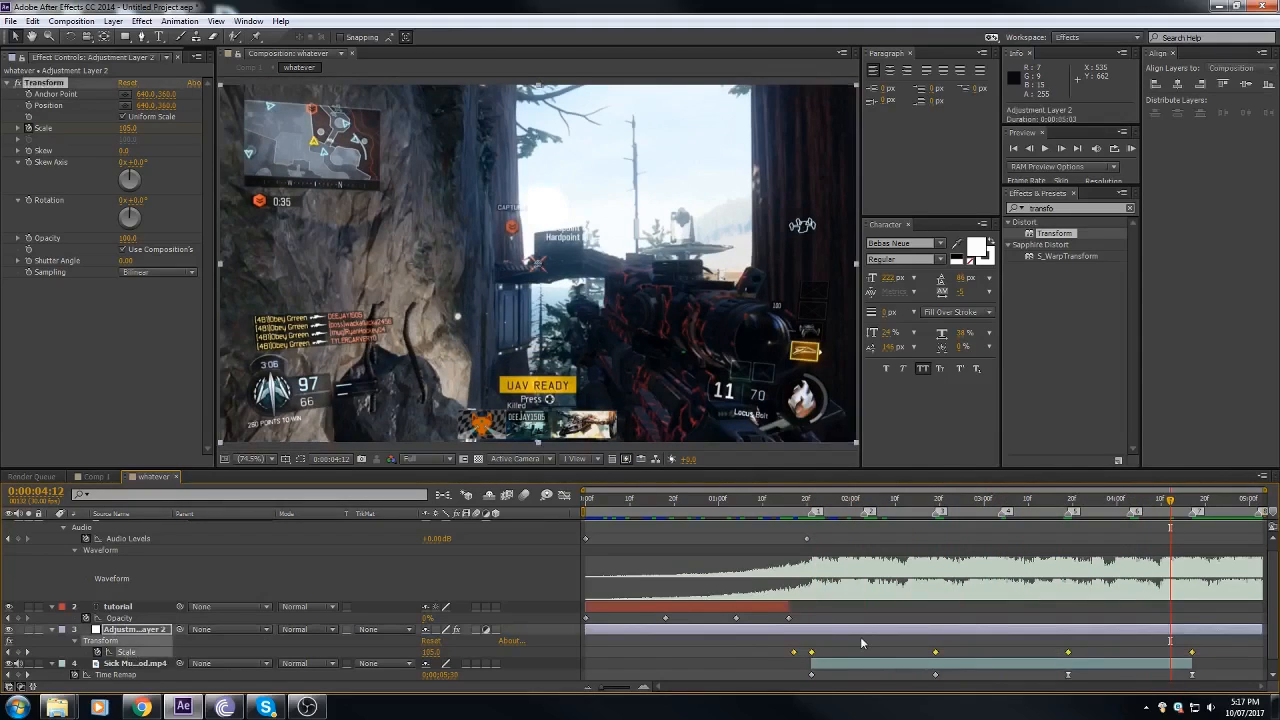
{"action": "right_click", "coordinate": [811, 652]}
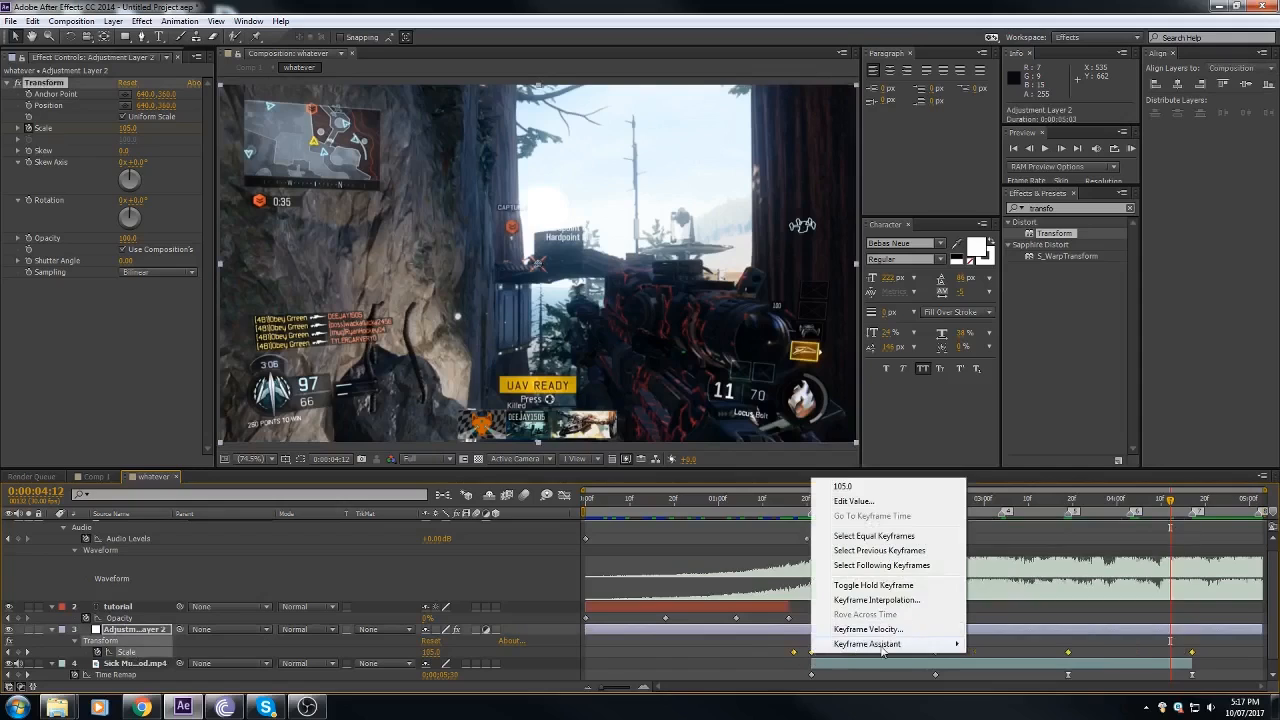
{"action": "mouse_move", "coordinate": [900, 644]}
{"action": "left_click", "coordinate": [1045, 568]}
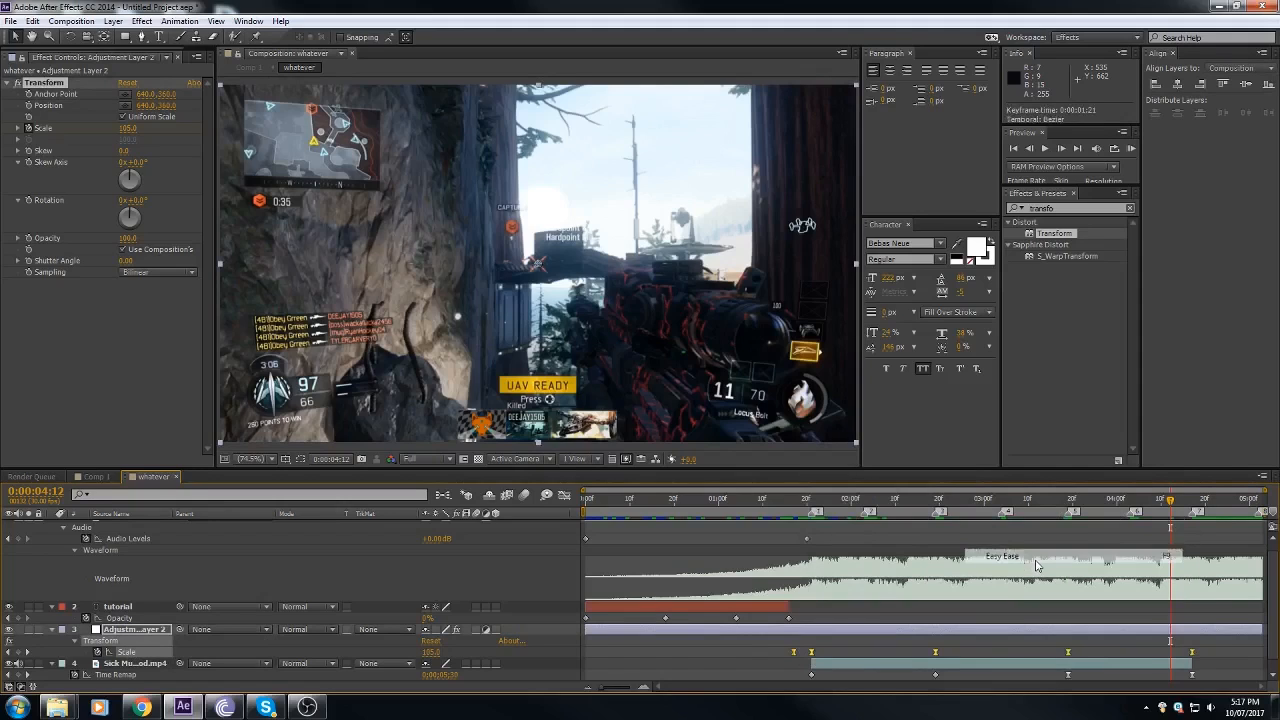
Step: In the Graph Editor, shape the Scale curve from 0:00:01:17 to 0:00:01:21 so it starts slowly and rises steeply into marker 1
{"action": "left_click", "coordinate": [564, 495]}
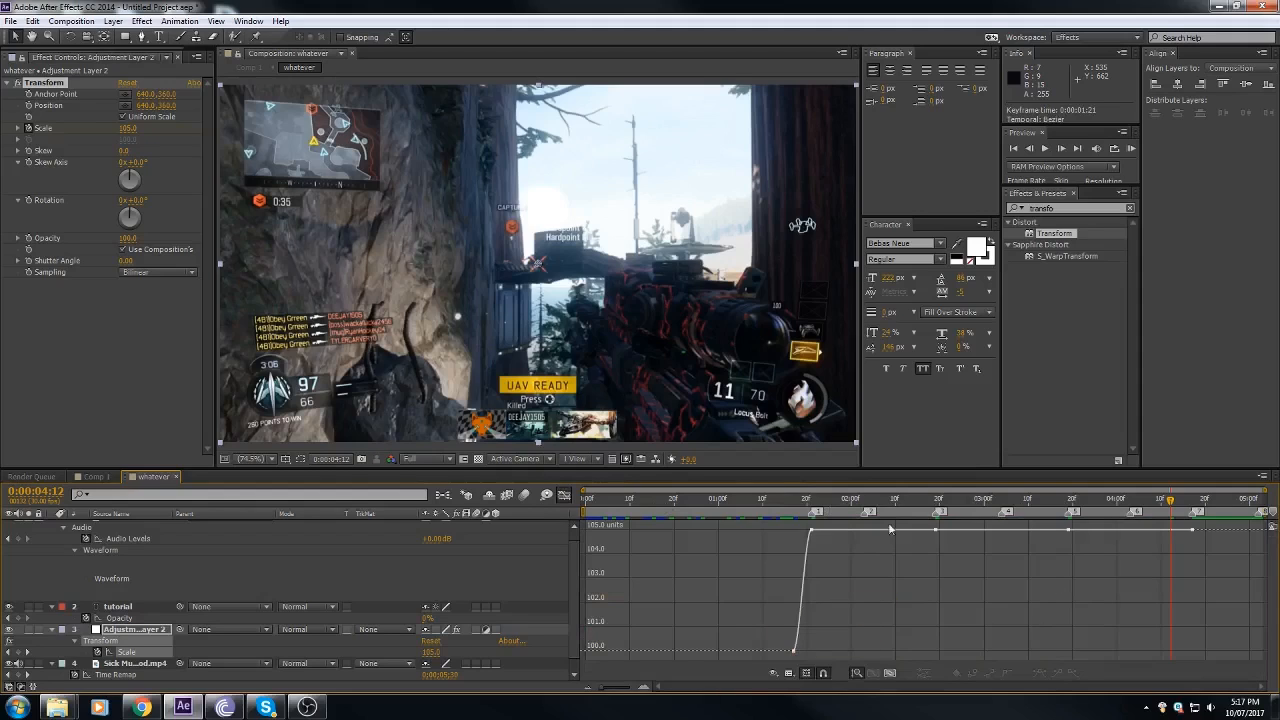
{"action": "left_click_drag", "start_coordinate": [641, 689], "coordinate": [645, 689]}
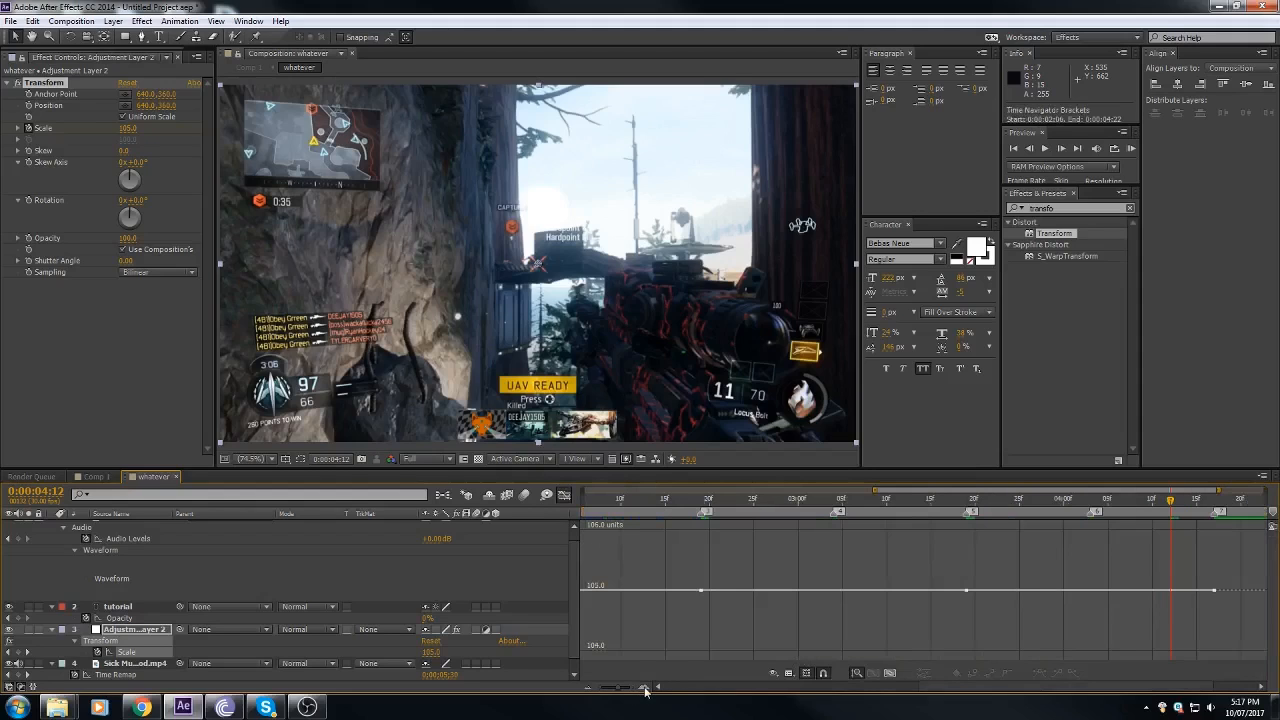
{"action": "left_click", "coordinate": [890, 672]}
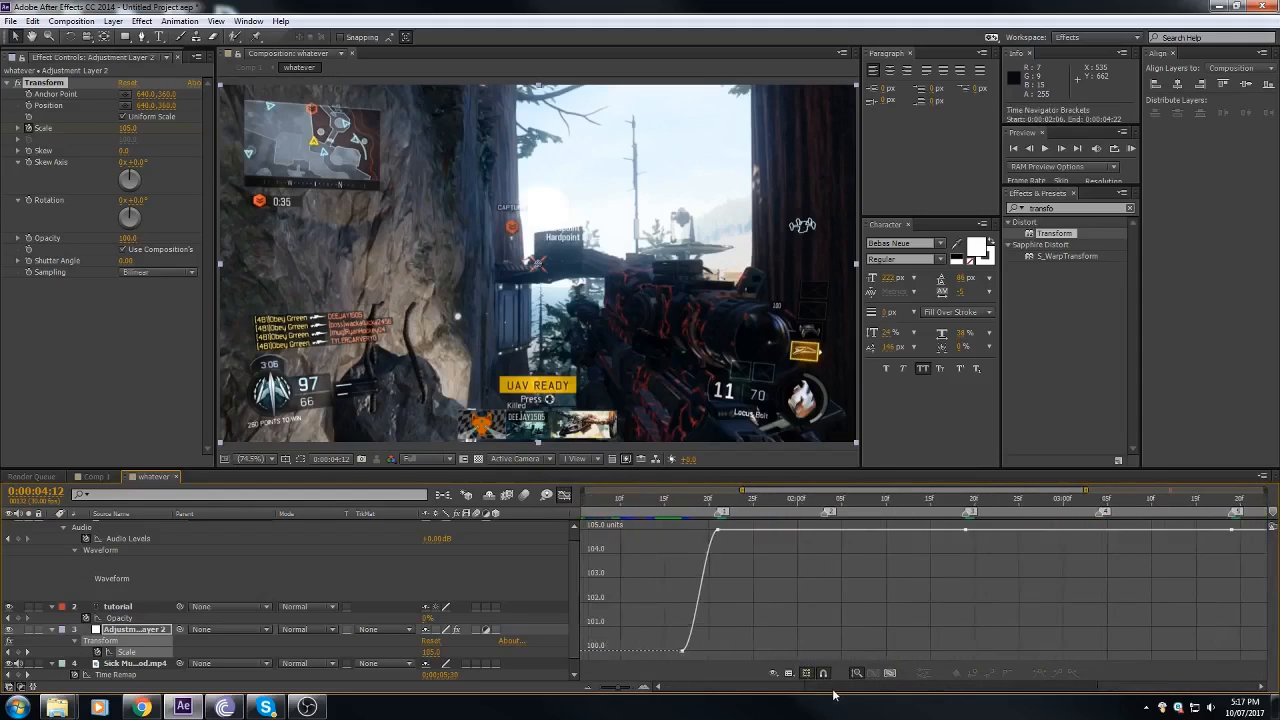
{"action": "double_click", "coordinate": [639, 651]}
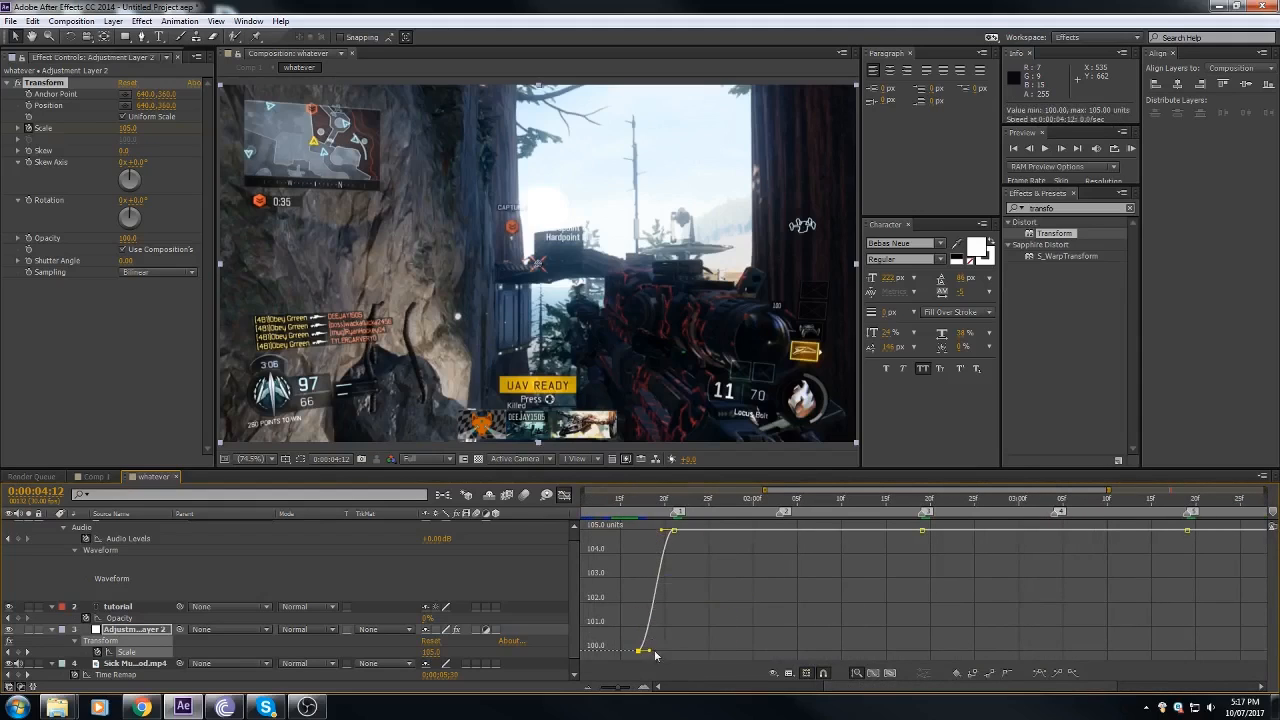
{"action": "left_click", "coordinate": [643, 507]}
{"action": "left_click_drag", "start_coordinate": [642, 507], "coordinate": [640, 591]}
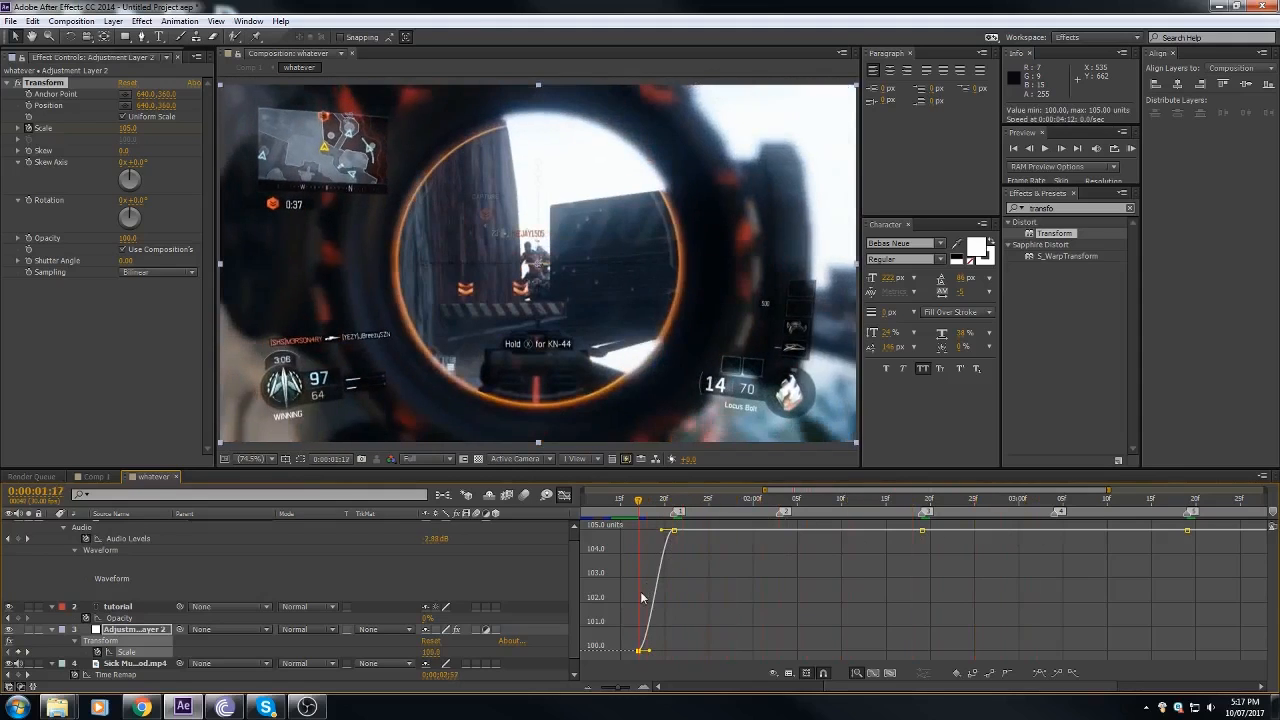
{"action": "mouse_move", "coordinate": [670, 535]}
{"action": "left_click_drag", "start_coordinate": [647, 509], "coordinate": [638, 566]}
{"action": "left_click_drag", "start_coordinate": [648, 651], "coordinate": [727, 646]}
{"action": "left_click_drag", "start_coordinate": [662, 532], "coordinate": [714, 531]}
{"action": "left_click", "coordinate": [647, 509]}
{"action": "left_click_drag", "start_coordinate": [647, 509], "coordinate": [673, 512]}
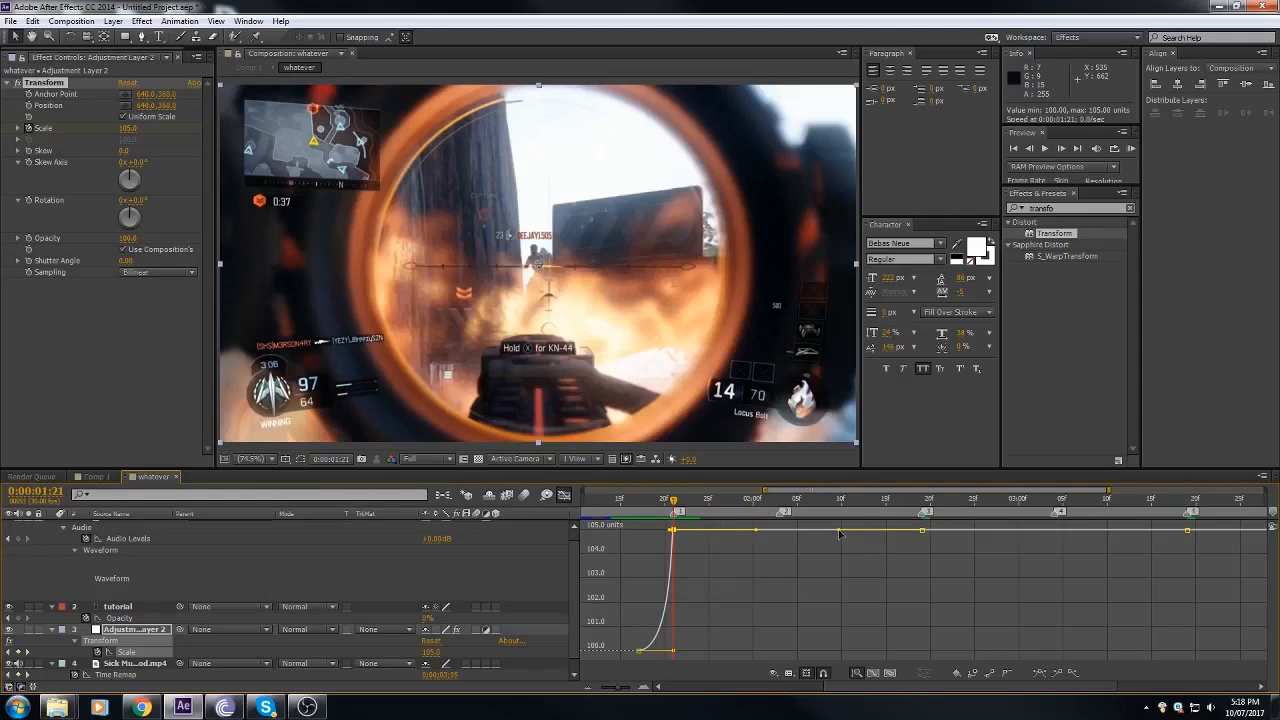
Step: Bend the Scale curve between markers 1 and 3 into a dip, lowering marker 3's incoming handle and lengthening marker 1's outgoing handle
{"action": "left_click_drag", "start_coordinate": [840, 532], "coordinate": [838, 562]}
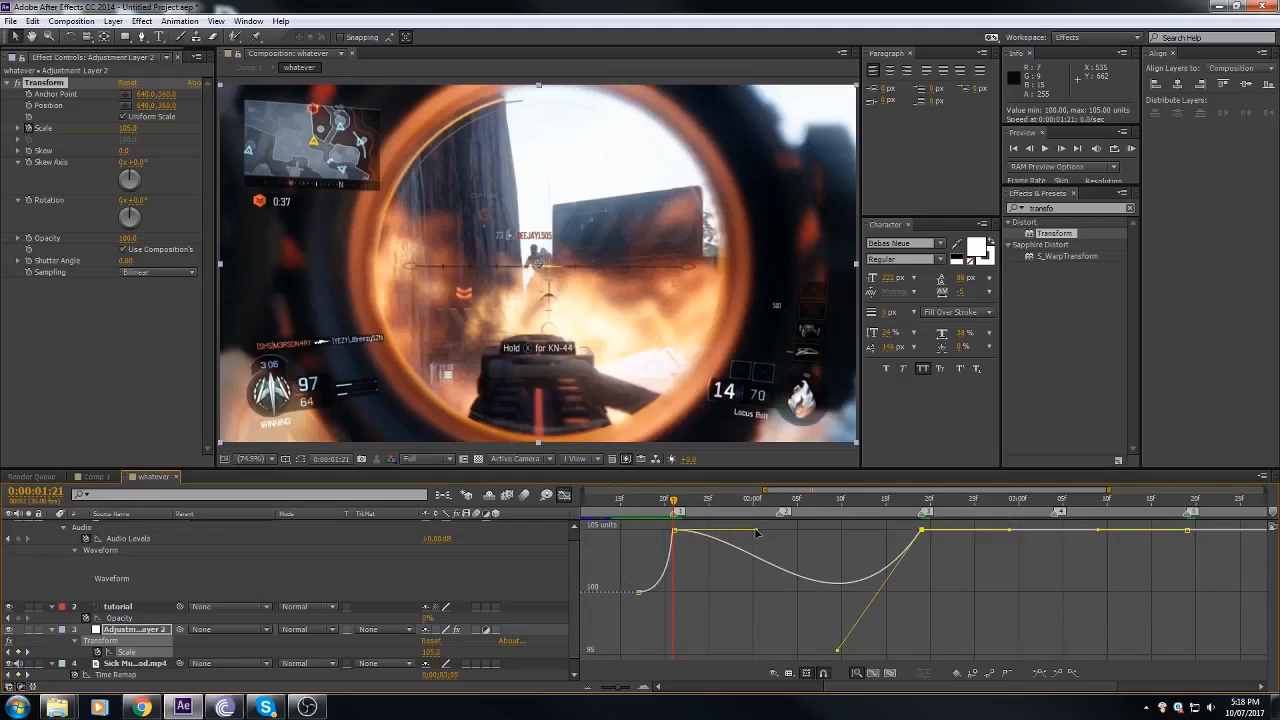
{"action": "left_click_drag", "start_coordinate": [757, 532], "coordinate": [850, 530]}
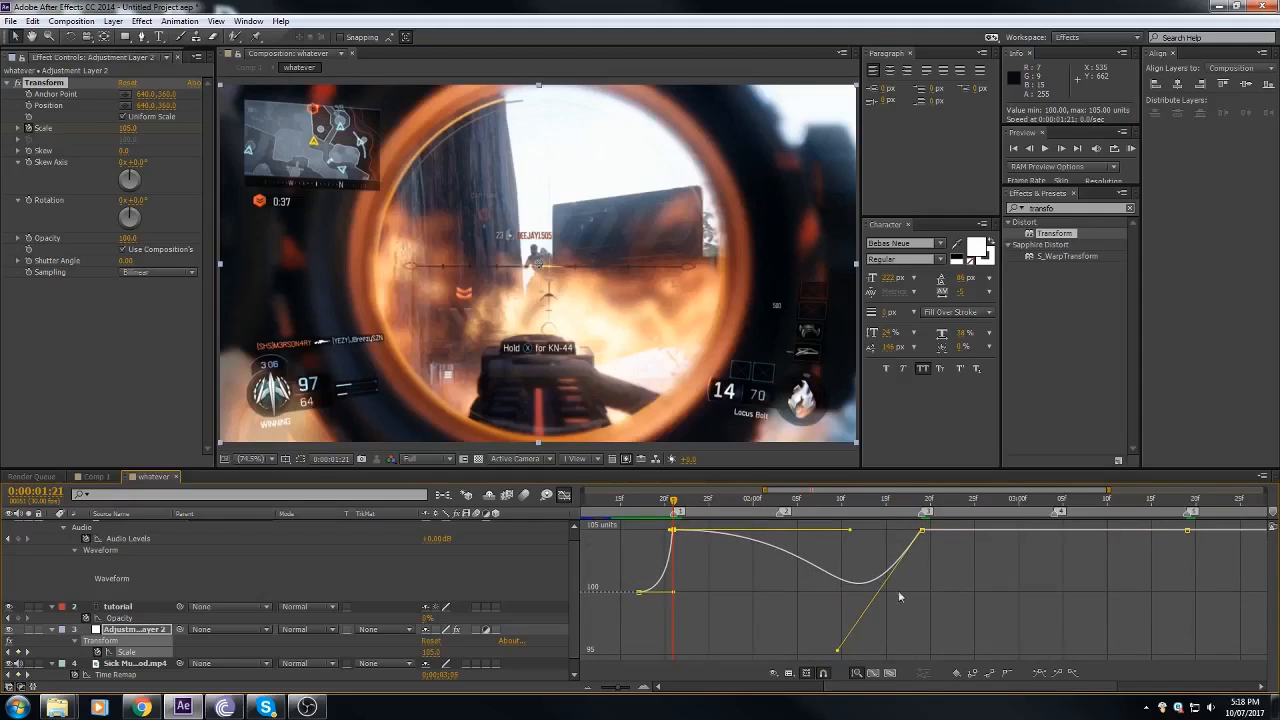
Step: Bend the Scale curve into matching dips between markers 3 and 5 and between markers 5 and 7, then leave the Graph Editor
{"action": "left_click", "coordinate": [589, 688]}
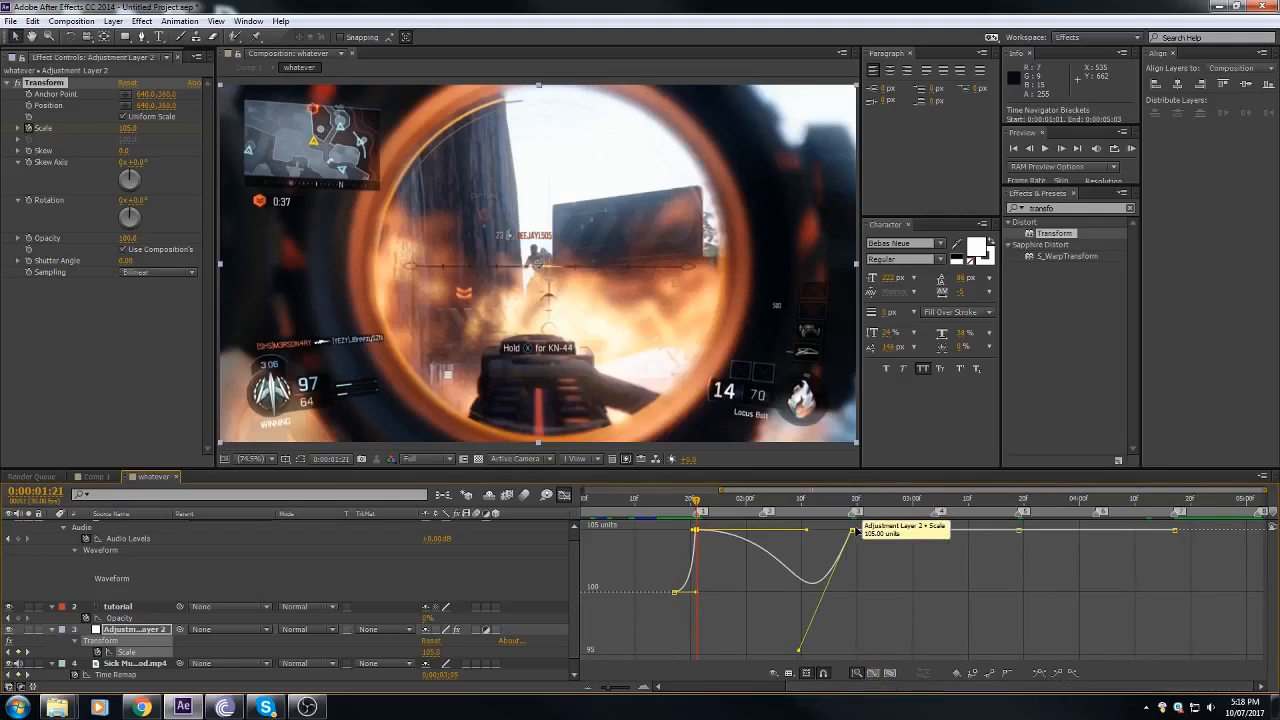
{"action": "left_click", "coordinate": [852, 531]}
{"action": "left_click_drag", "start_coordinate": [963, 531], "coordinate": [978, 650]}
{"action": "left_click_drag", "start_coordinate": [908, 530], "coordinate": [969, 531]}
{"action": "left_click", "coordinate": [1021, 531]}
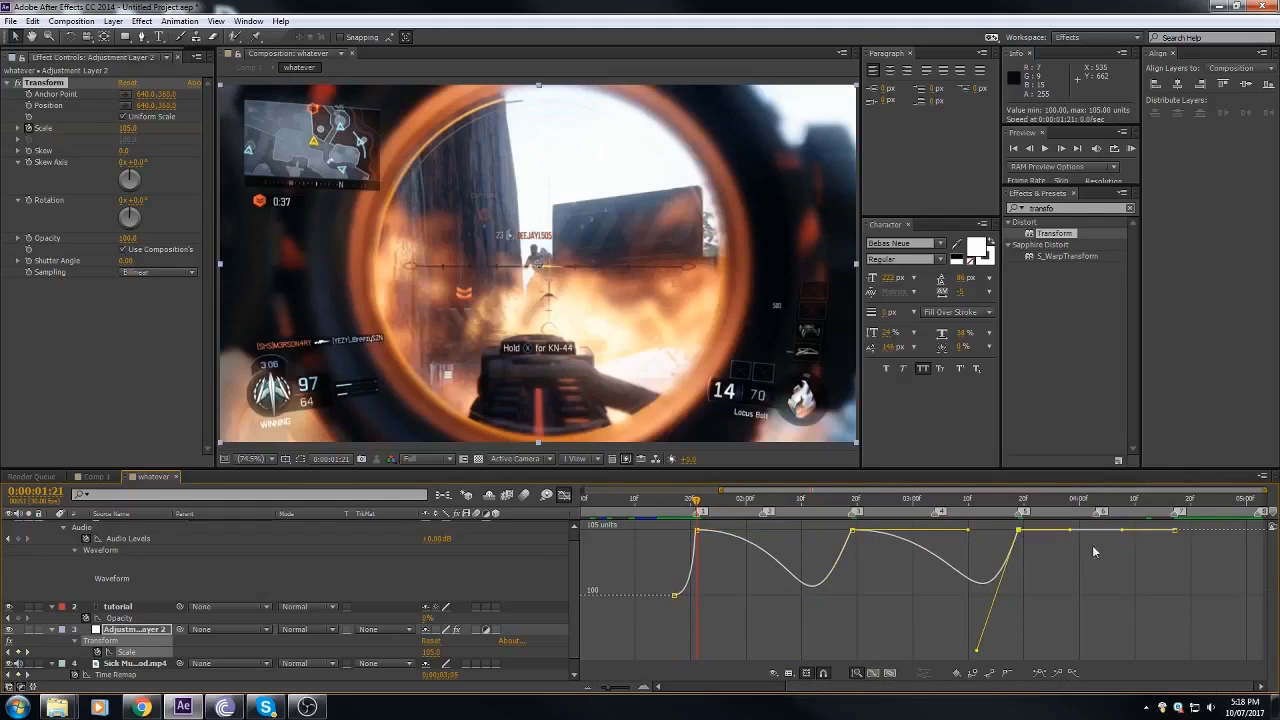
{"action": "left_click_drag", "start_coordinate": [1122, 531], "coordinate": [1126, 651]}
{"action": "left_click_drag", "start_coordinate": [1073, 536], "coordinate": [1115, 531]}
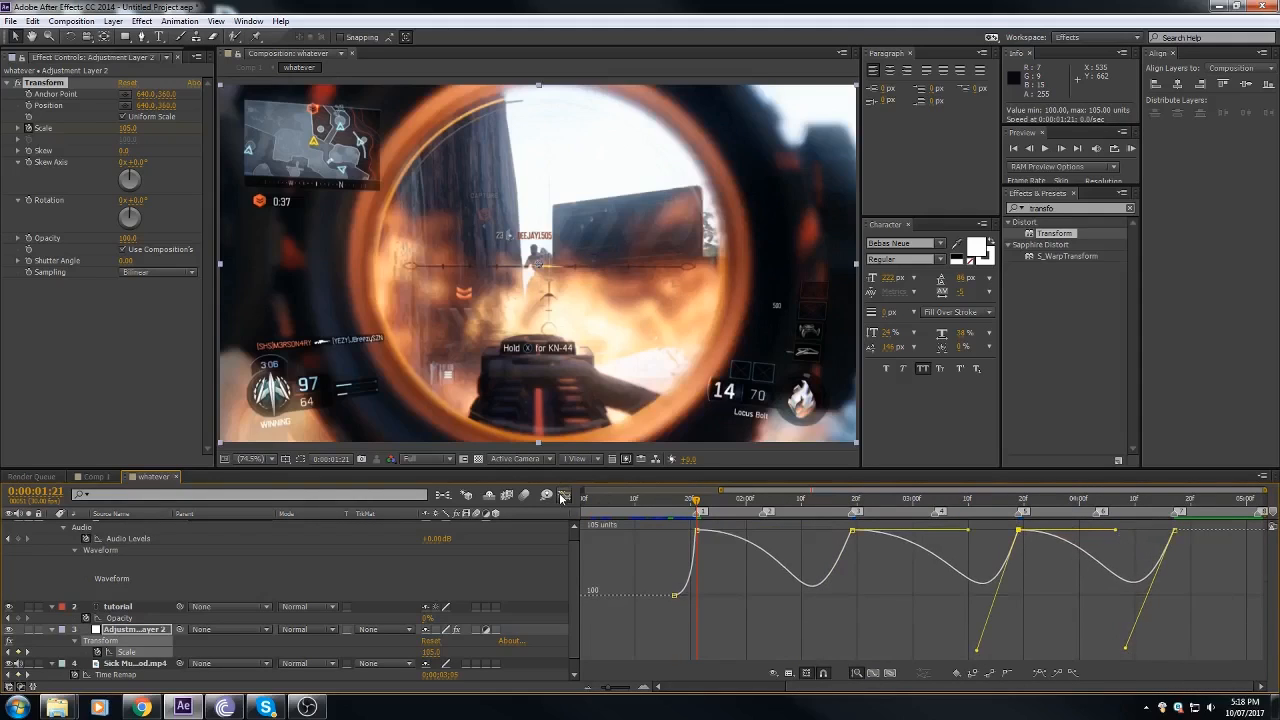
{"action": "left_click", "coordinate": [564, 495]}
Step: Scrub to marker 1, search the effects for "exposure" and apply the Color Correction Exposure effect to Adjustment Layer 2
{"action": "left_click_drag", "start_coordinate": [698, 500], "coordinate": [686, 553]}
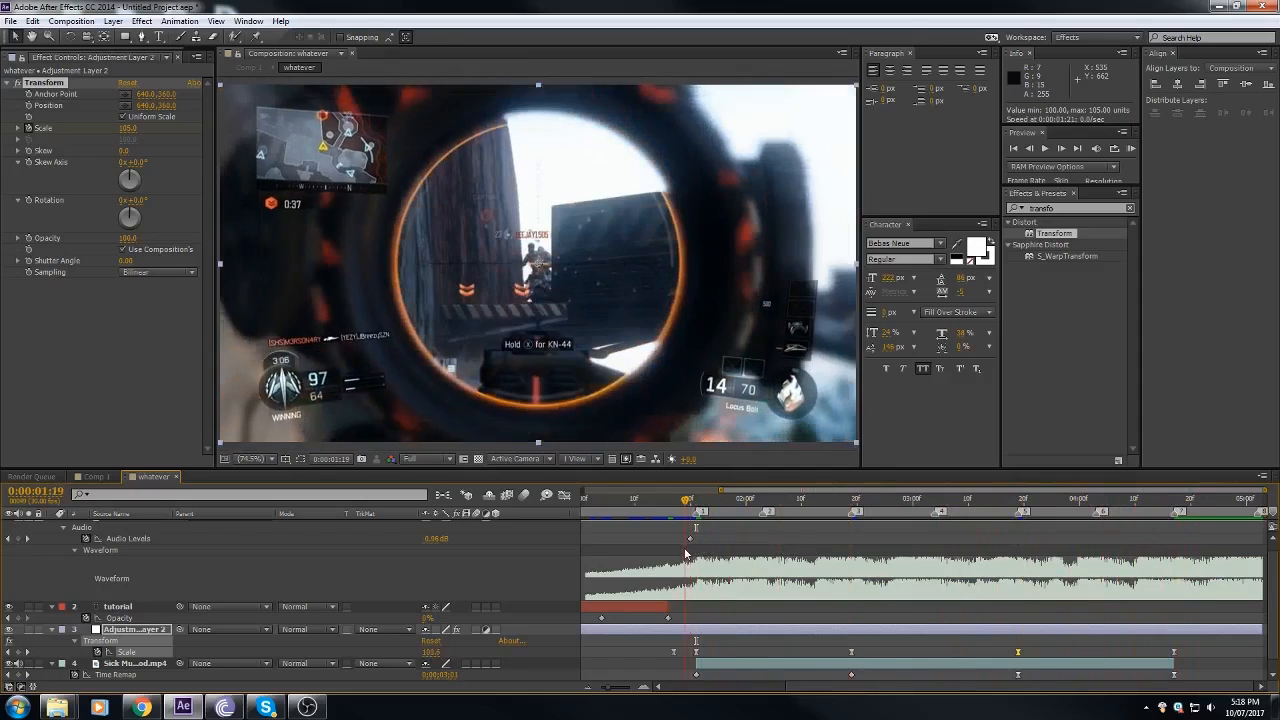
{"action": "left_click", "coordinate": [588, 688]}
{"action": "scroll", "coordinate": [735, 562], "scroll_direction": "down", "scroll_amount": 1}
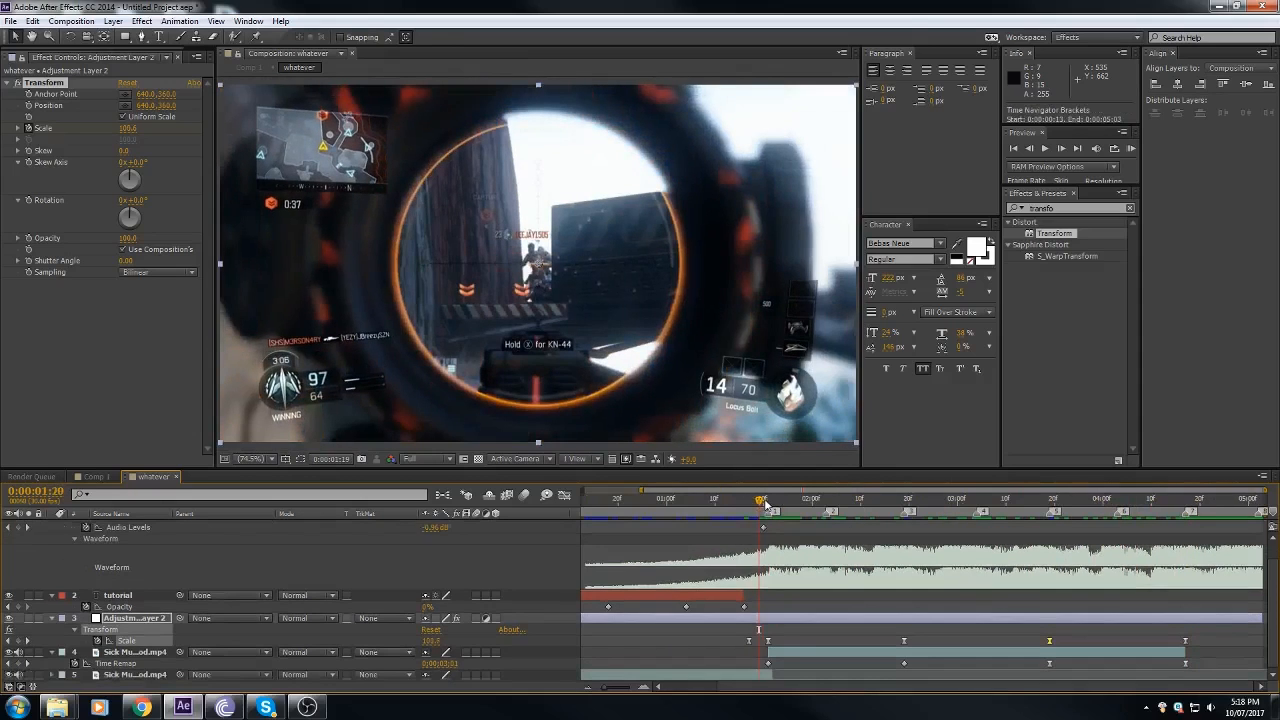
{"action": "left_click_drag", "start_coordinate": [765, 503], "coordinate": [772, 505]}
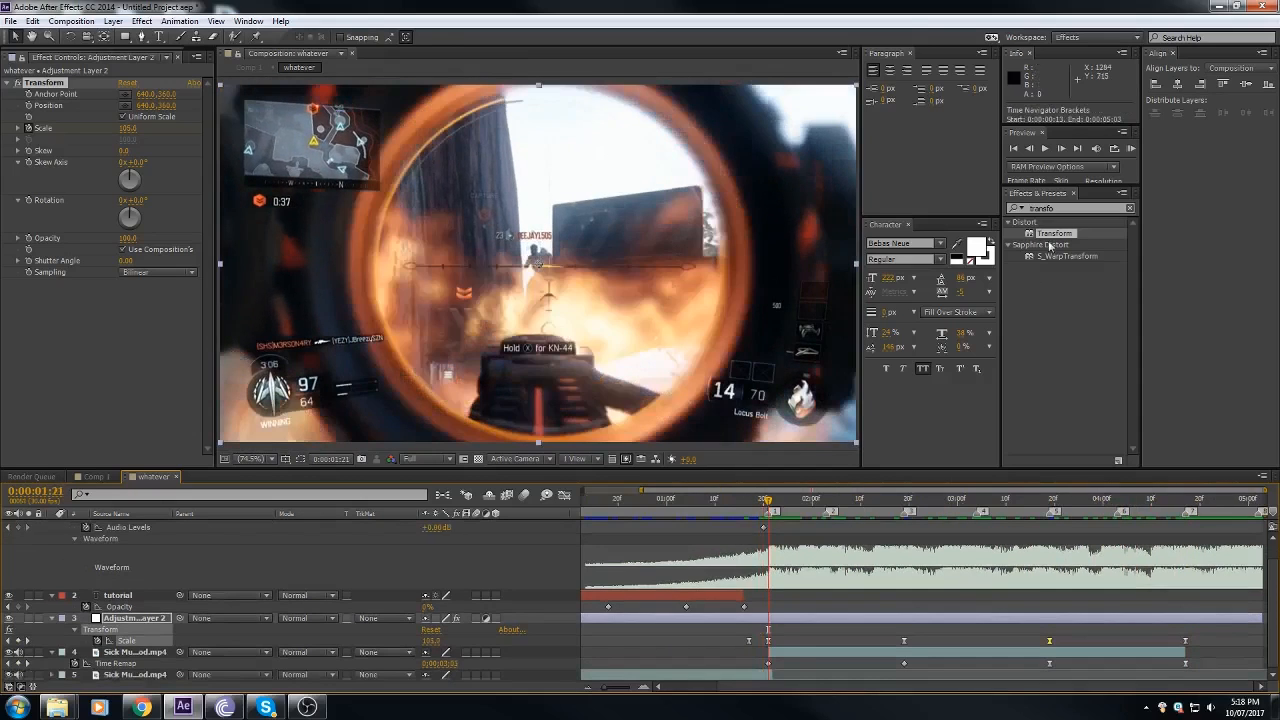
{"action": "left_click", "coordinate": [1058, 206]}
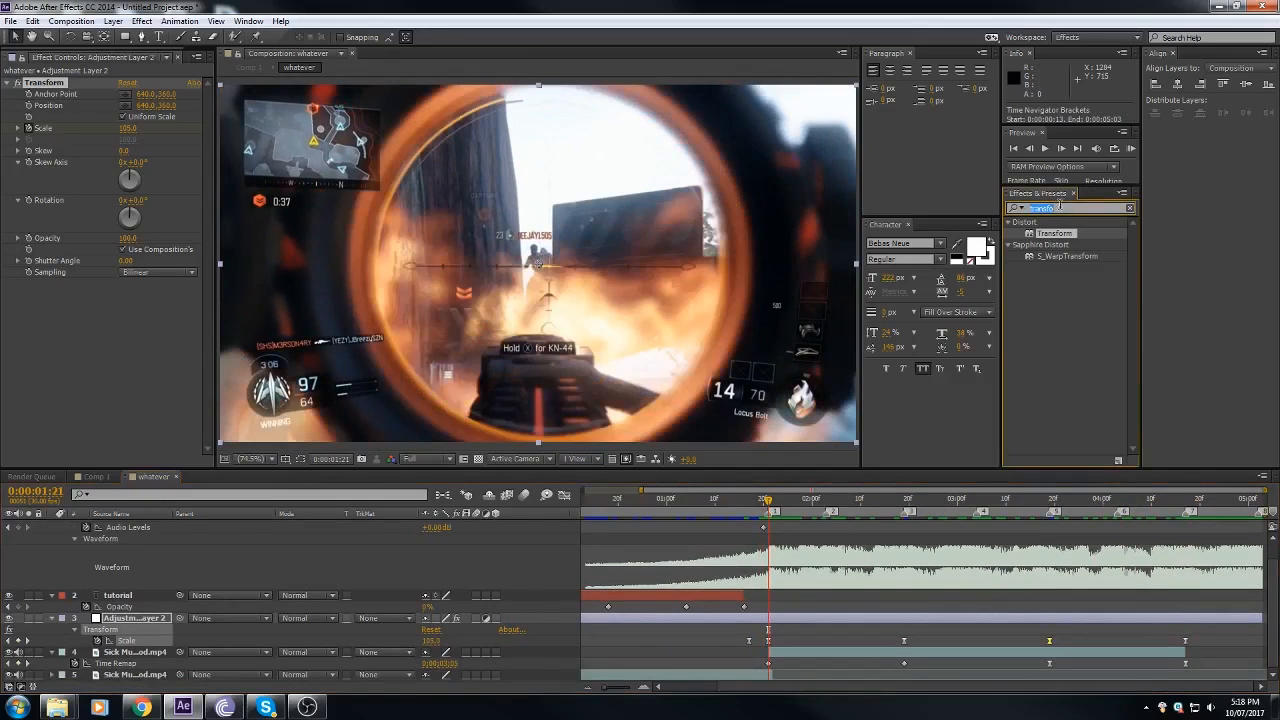
{"action": "type", "text": "ex"}
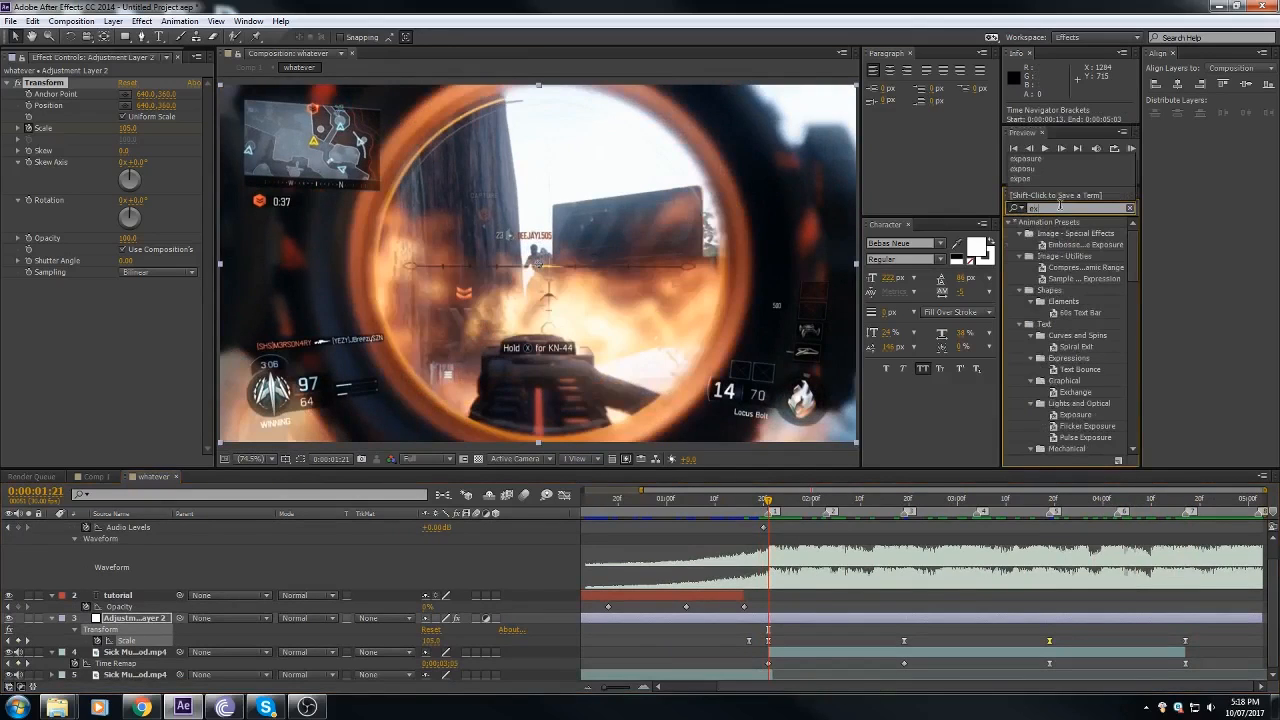
{"action": "type", "text": "p"}
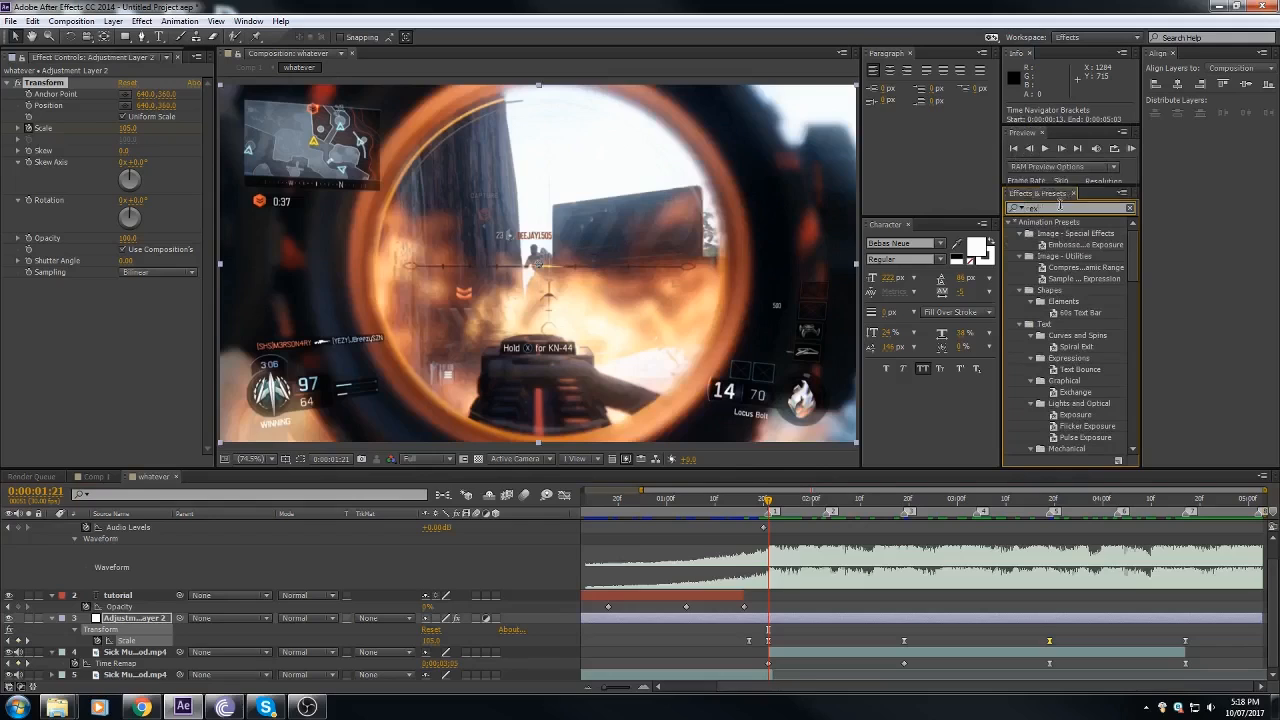
{"action": "type", "text": "osure"}
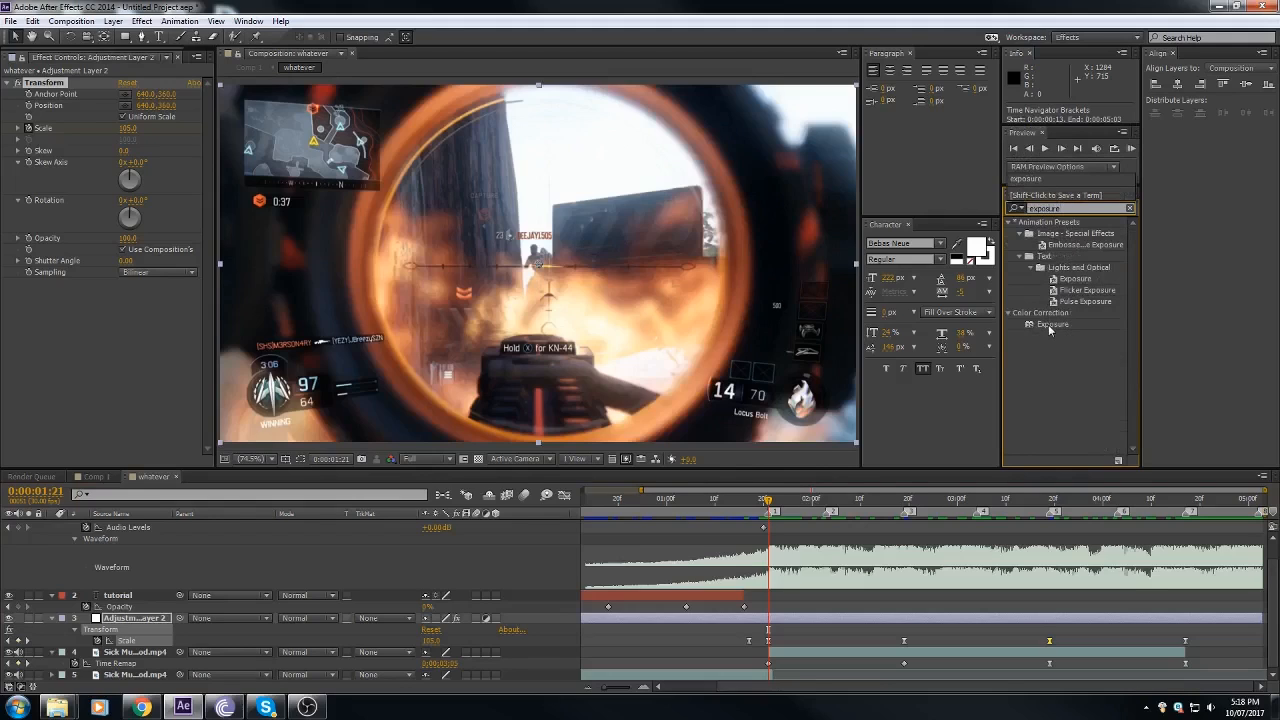
{"action": "left_click_drag", "start_coordinate": [1050, 332], "coordinate": [775, 627]}
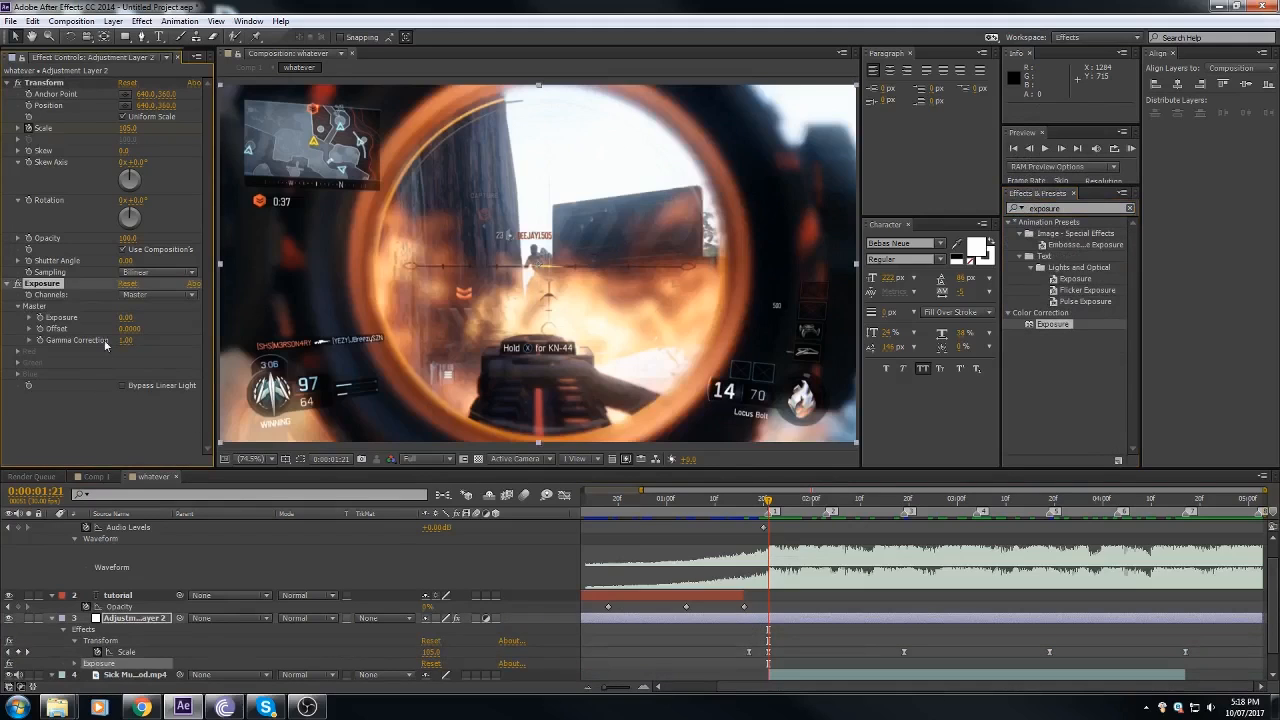
Step: Keyframe the adjustment layer's Exposure at 0.00 at 0:00:01:17 and raise it to 0.51 at 0:00:01:21
{"action": "left_click", "coordinate": [645, 688]}
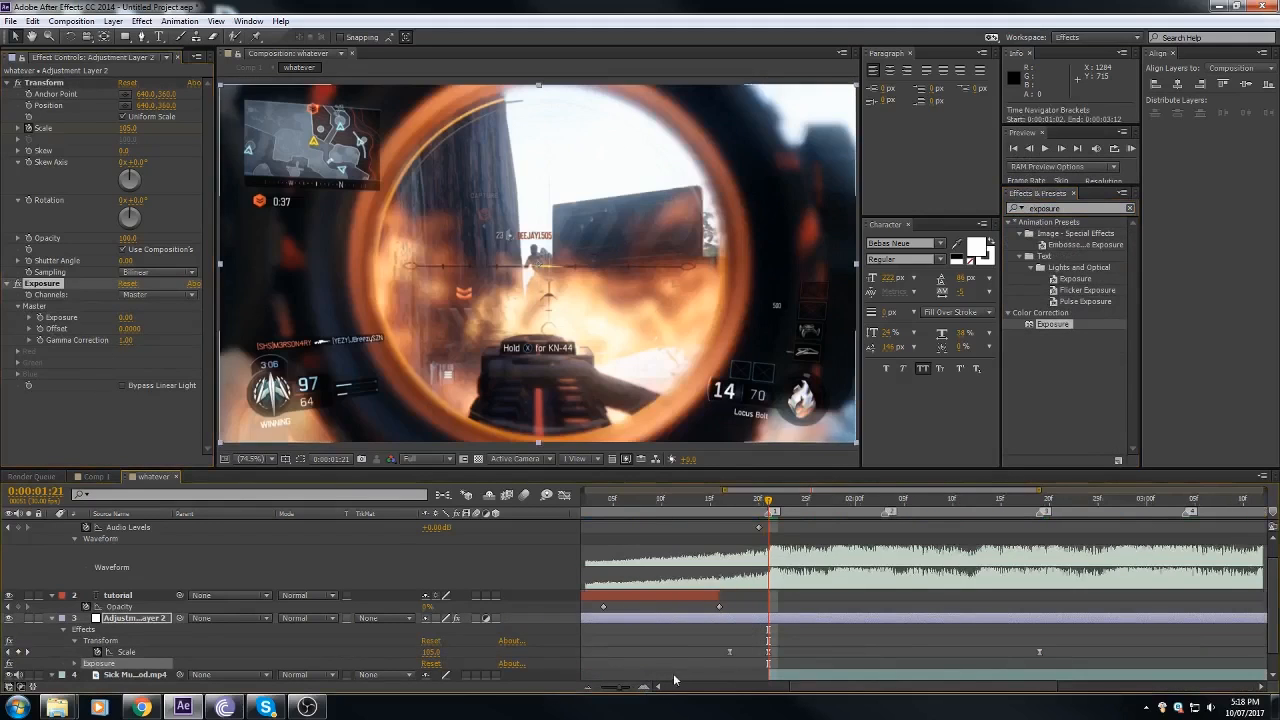
{"action": "left_click", "coordinate": [587, 688]}
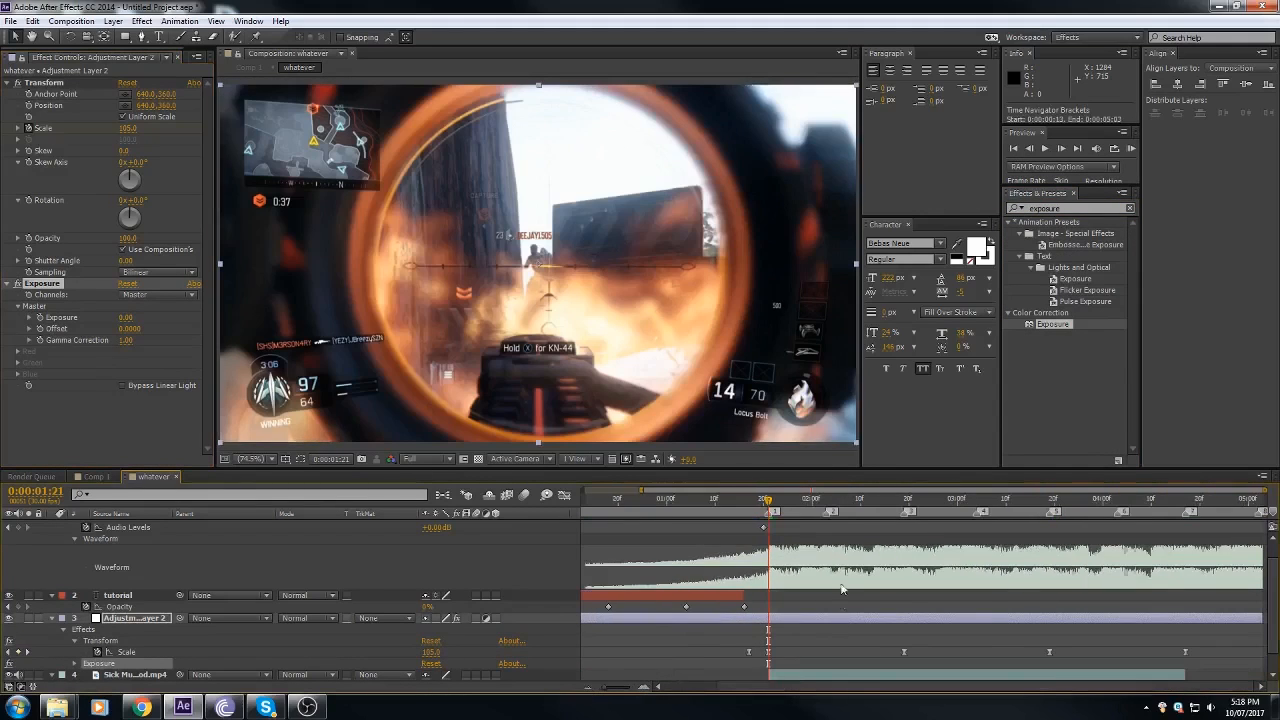
{"action": "scroll", "coordinate": [817, 587], "scroll_direction": "down", "scroll_amount": 1}
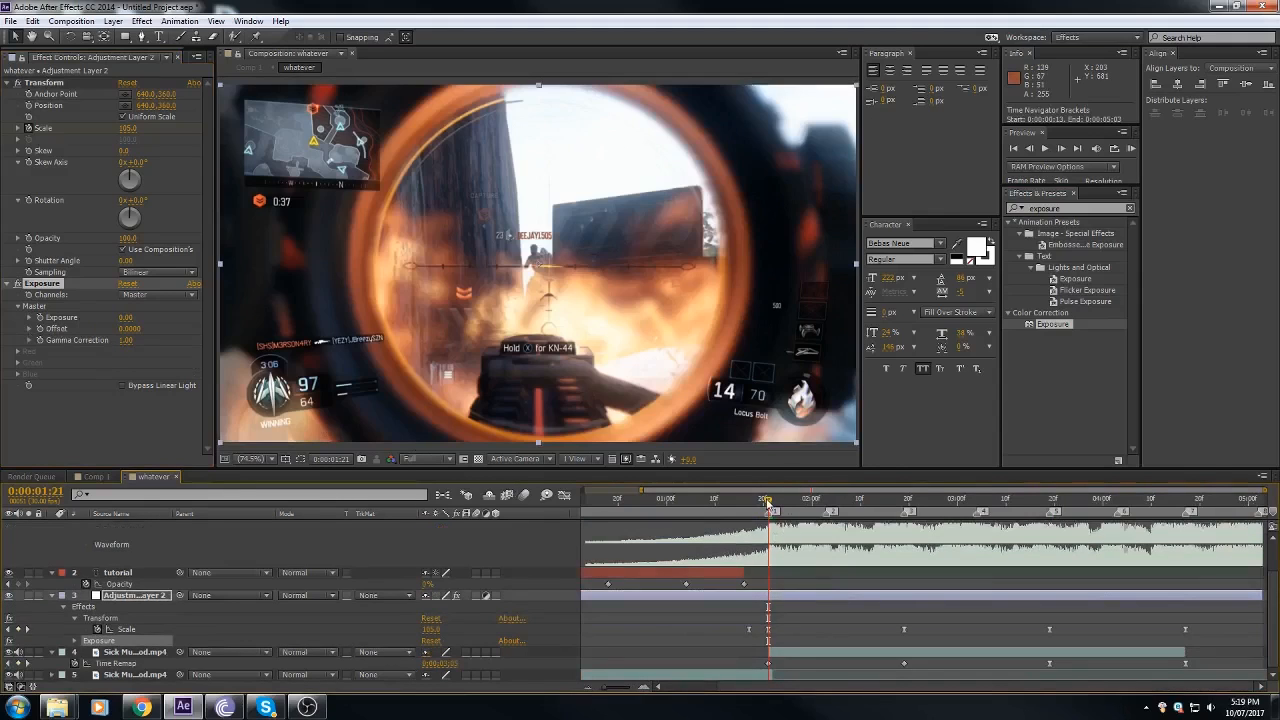
{"action": "left_click_drag", "start_coordinate": [768, 505], "coordinate": [749, 505]}
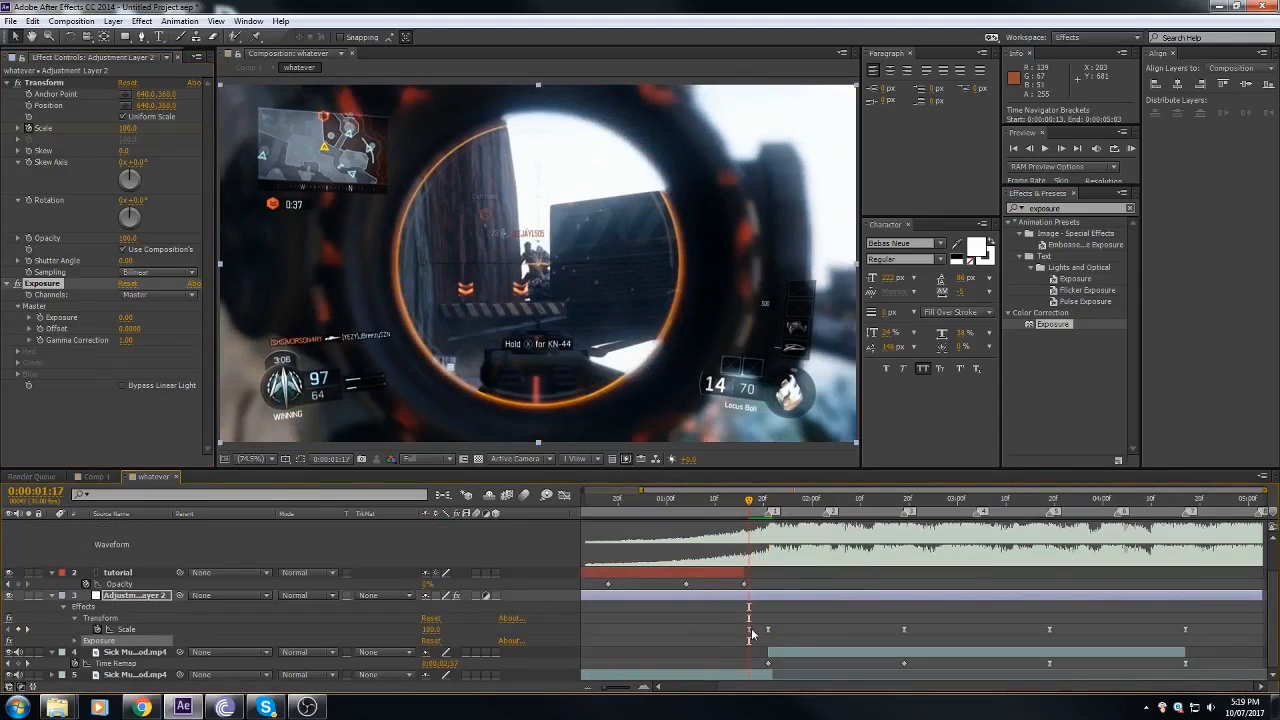
{"action": "scroll", "coordinate": [756, 596], "scroll_direction": "up", "scroll_amount": 2}
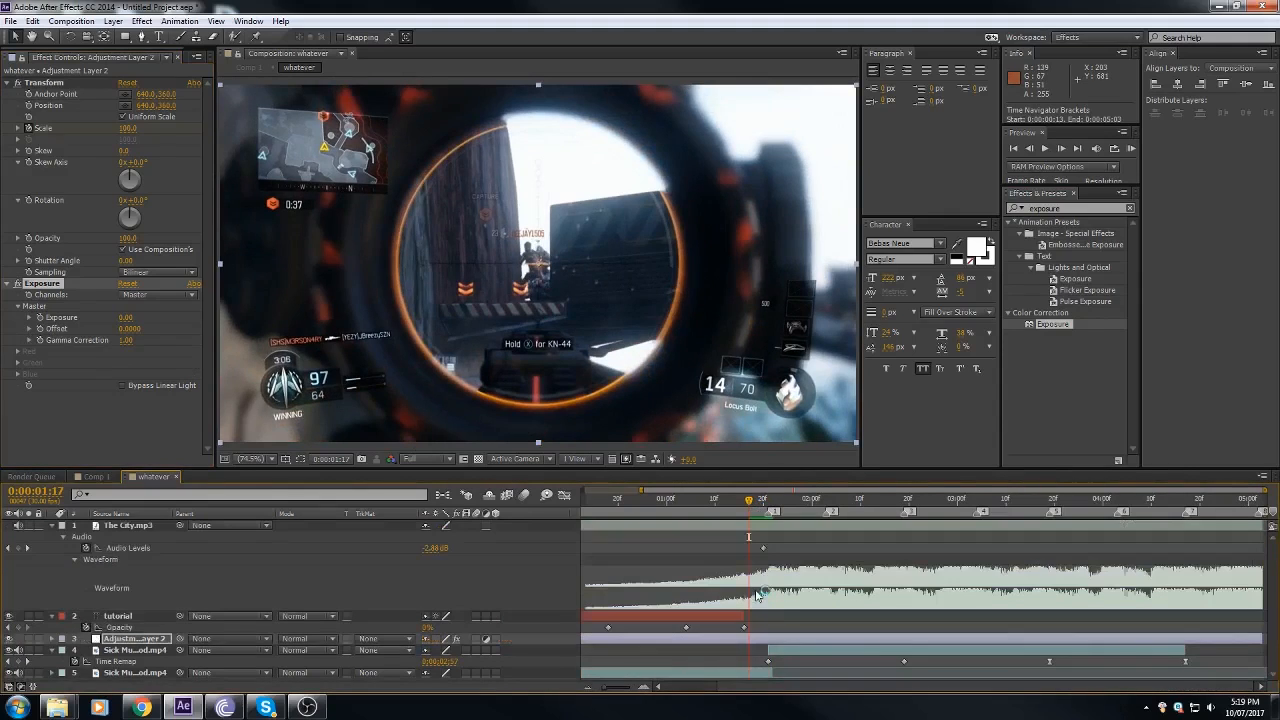
{"action": "scroll", "coordinate": [770, 626], "scroll_direction": "down", "scroll_amount": 2}
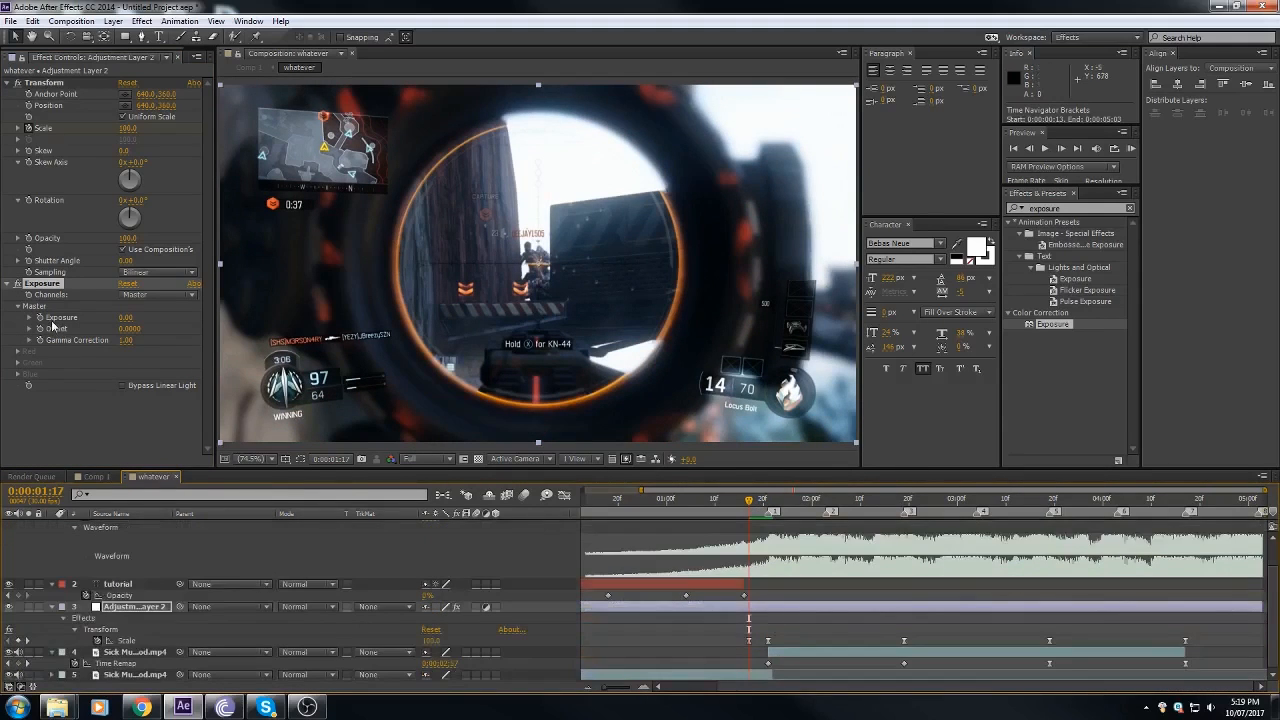
{"action": "left_click", "coordinate": [768, 505]}
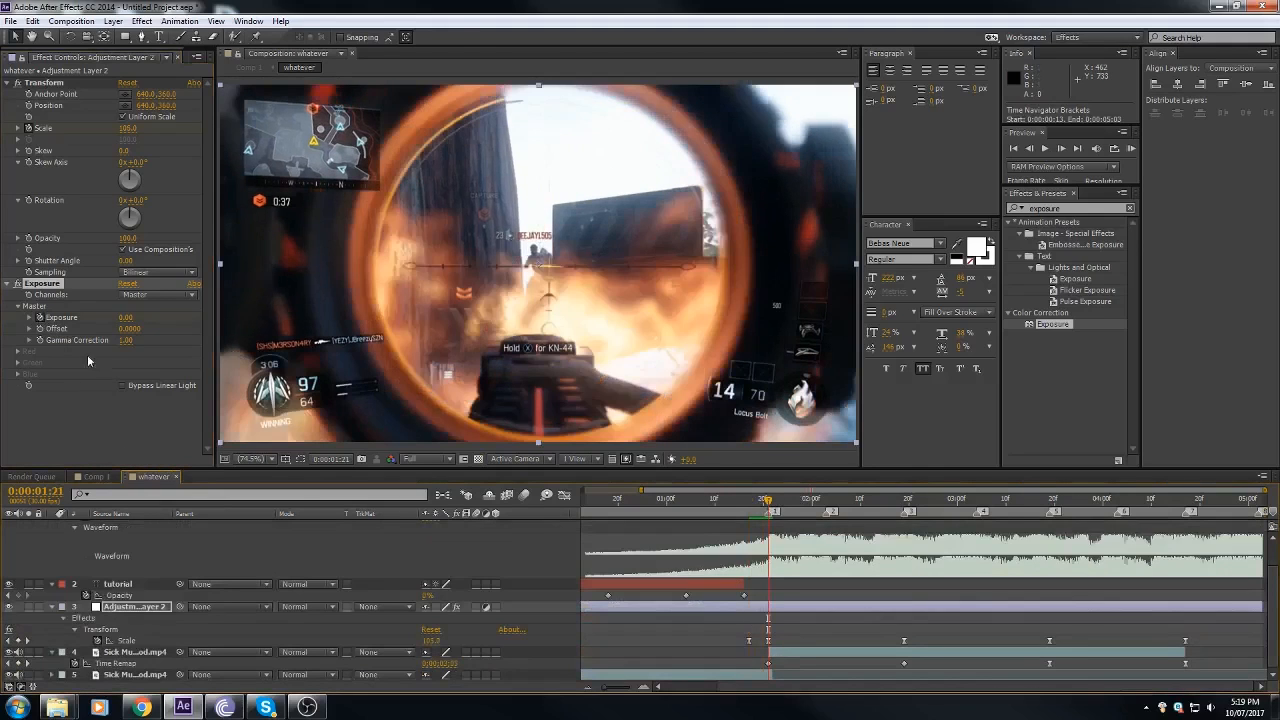
{"action": "left_click_drag", "start_coordinate": [125, 317], "coordinate": [168, 315]}
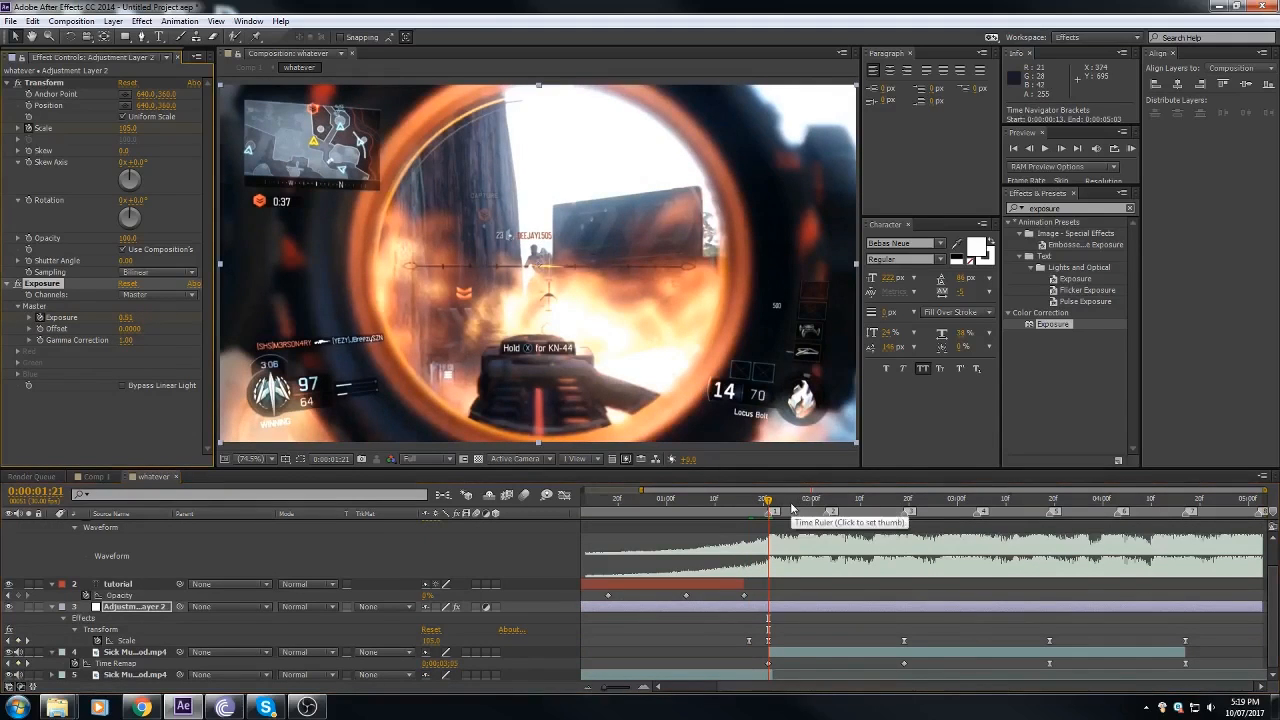
Step: Reveal the layer's keyframes, set Exposure back to 0 at 0:00:01:26, and scrub through the flash around marker 1
{"action": "key", "text": "u"}
{"action": "key", "text": "u"}
{"action": "scroll", "coordinate": [790, 643], "scroll_direction": "down", "scroll_amount": 2}
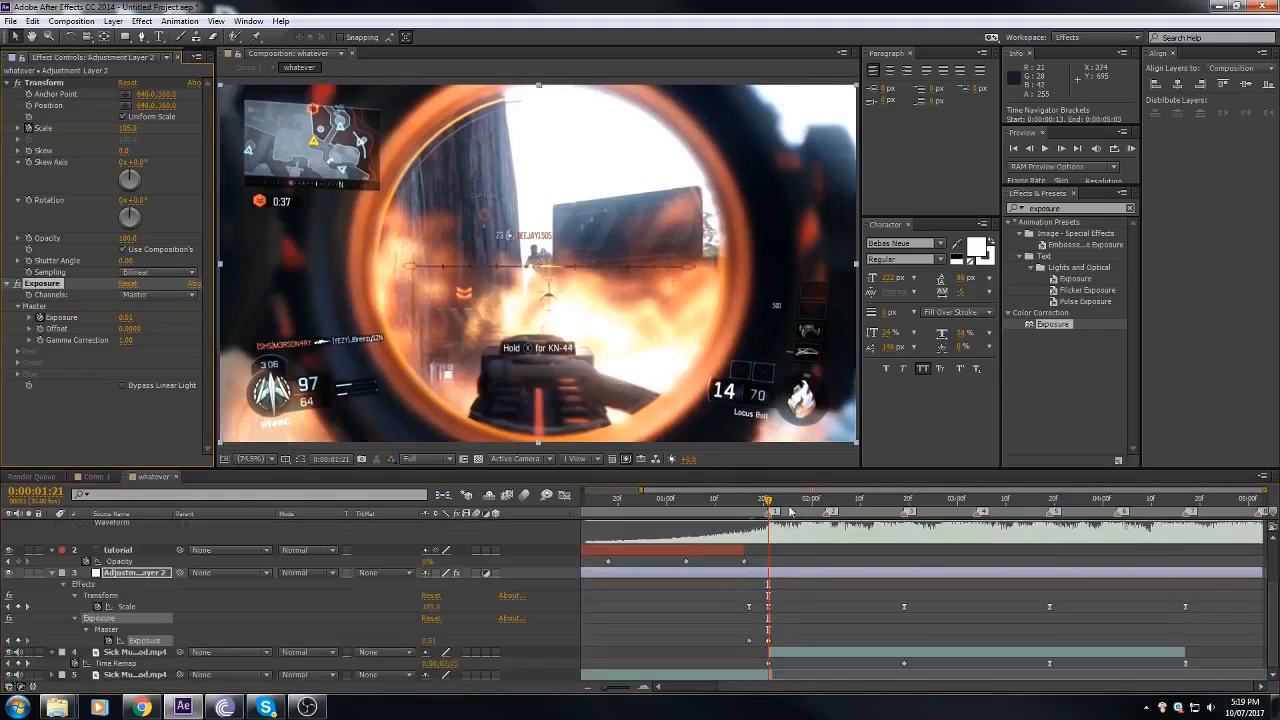
{"action": "left_click", "coordinate": [795, 504]}
{"action": "left_click", "coordinate": [124, 317]}
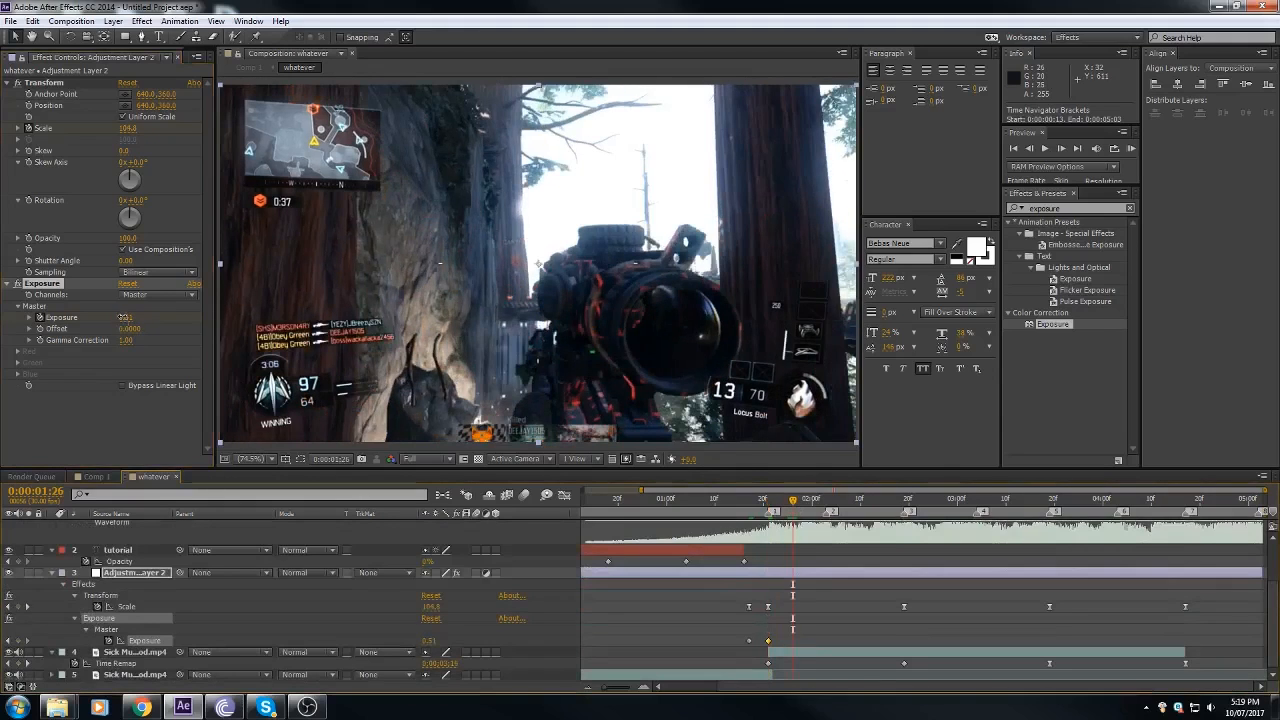
{"action": "type", "text": "0"}
{"action": "key", "text": "Return"}
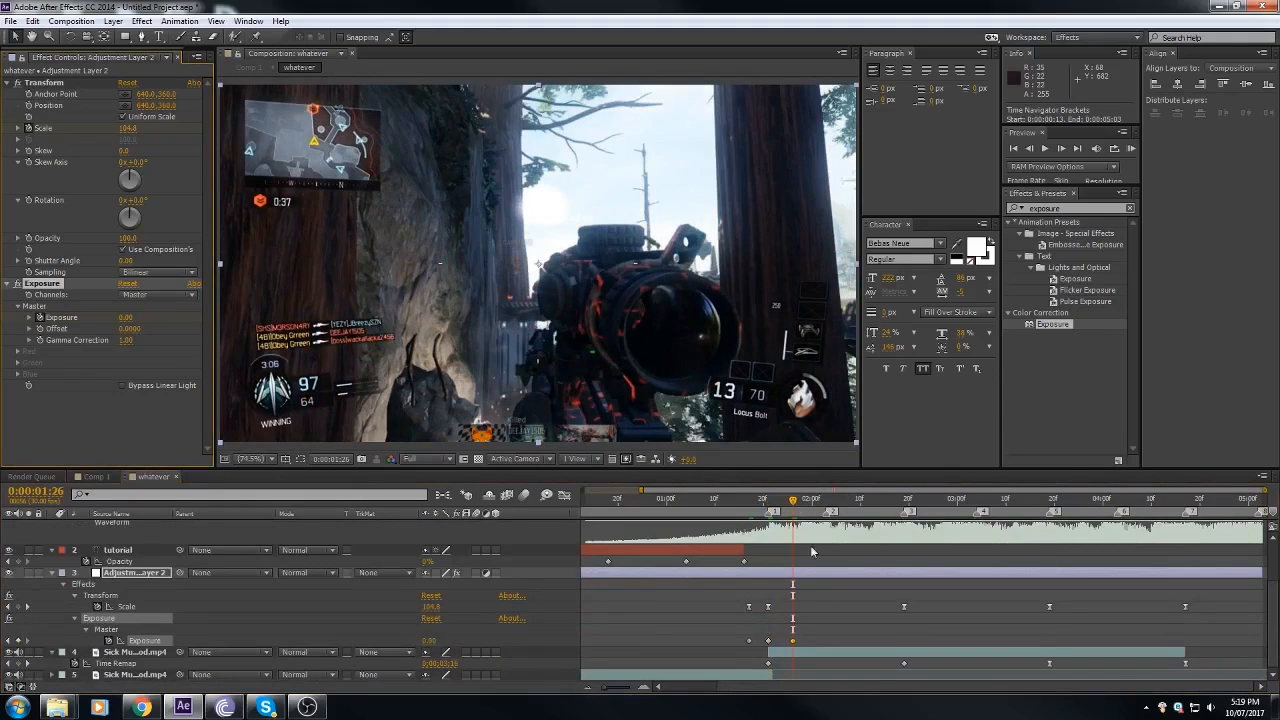
{"action": "left_click_drag", "start_coordinate": [751, 506], "coordinate": [783, 510]}
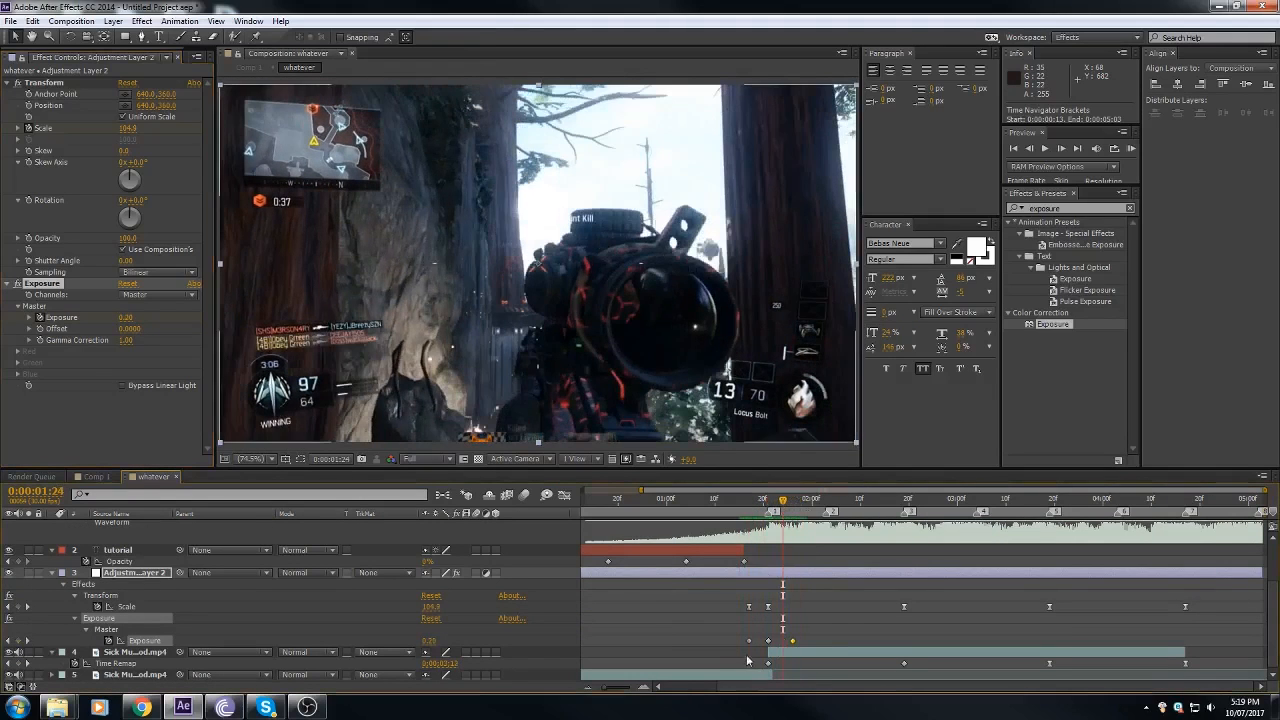
Step: Copy the three Exposure keyframes to marker 5 and shift them so the middle keyframe falls at 0:00:03:19
{"action": "left_click_drag", "start_coordinate": [740, 639], "coordinate": [823, 638]}
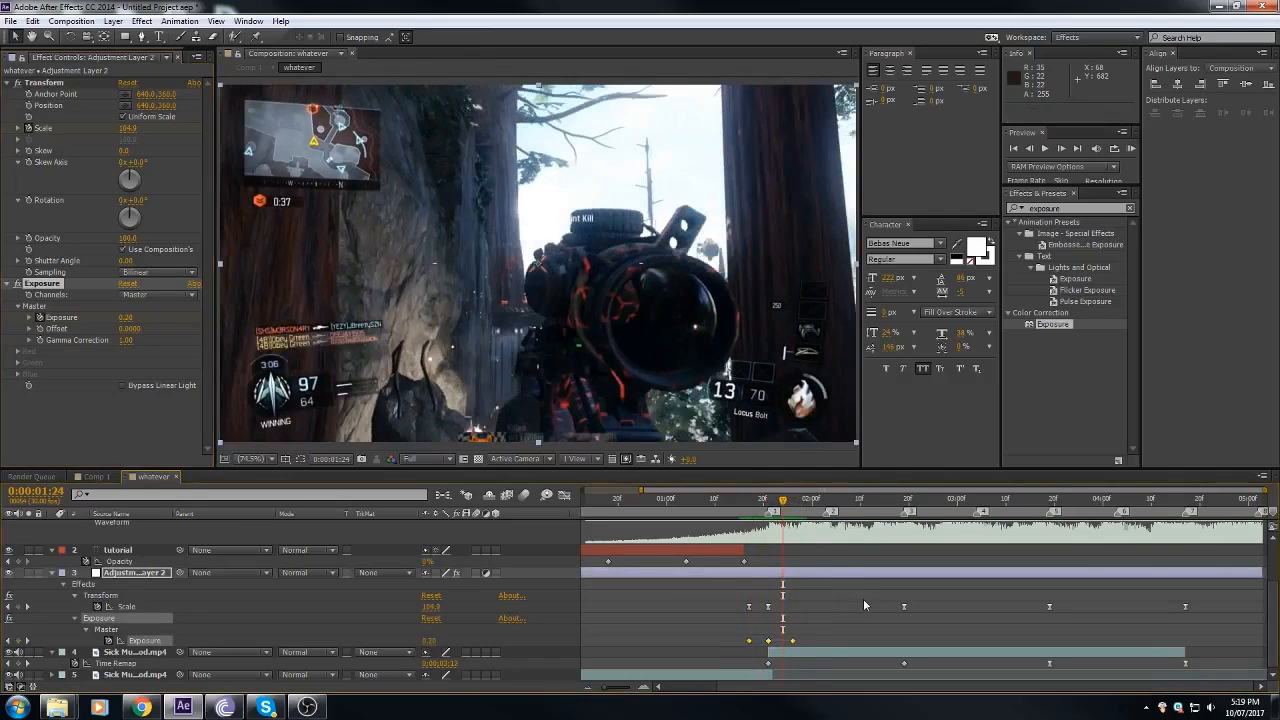
{"action": "key", "text": "ctrl+c"}
{"action": "left_click_drag", "start_coordinate": [898, 503], "coordinate": [1052, 540]}
{"action": "key", "text": "ctrl+v"}
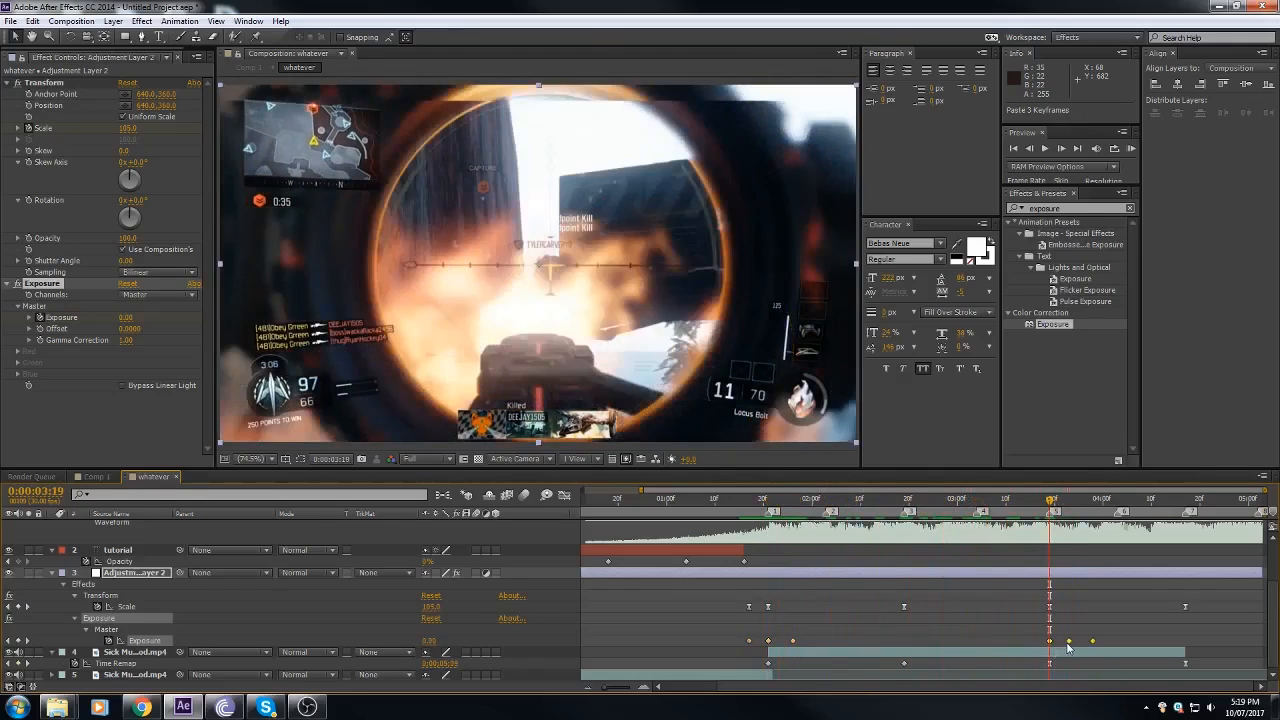
{"action": "left_click_drag", "start_coordinate": [1070, 643], "coordinate": [1058, 632]}
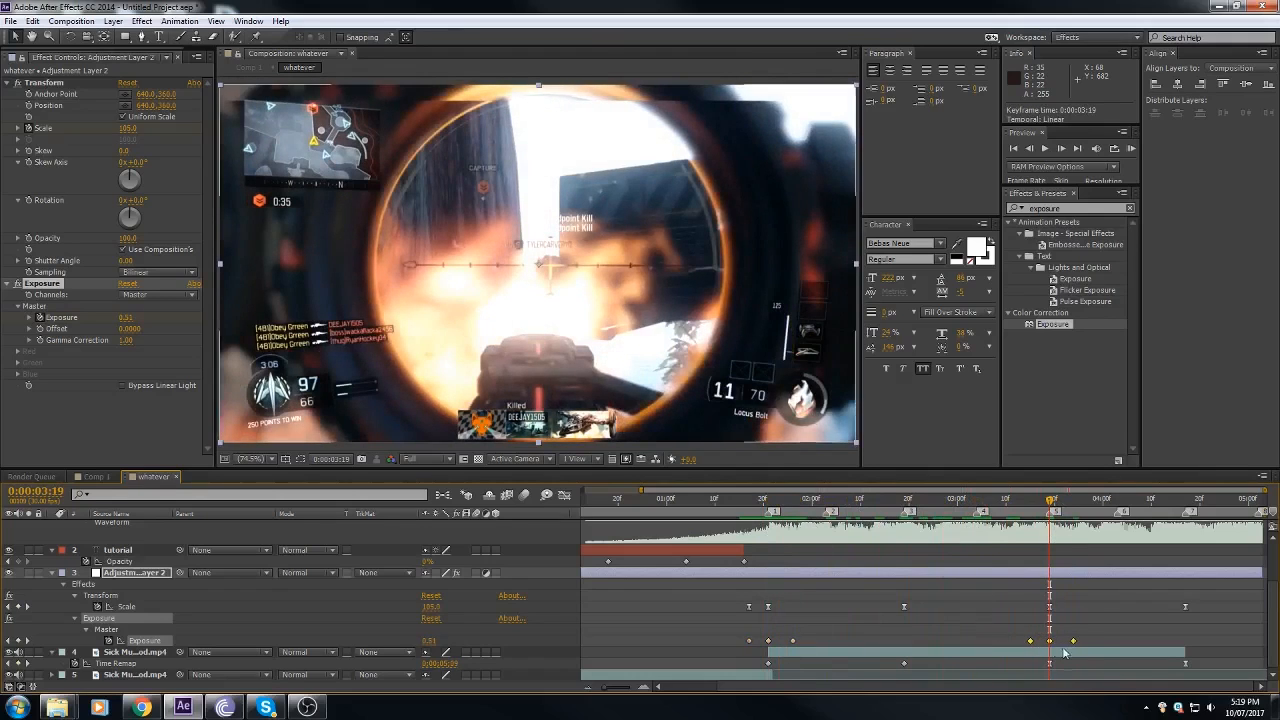
{"action": "left_click", "coordinate": [1058, 631]}
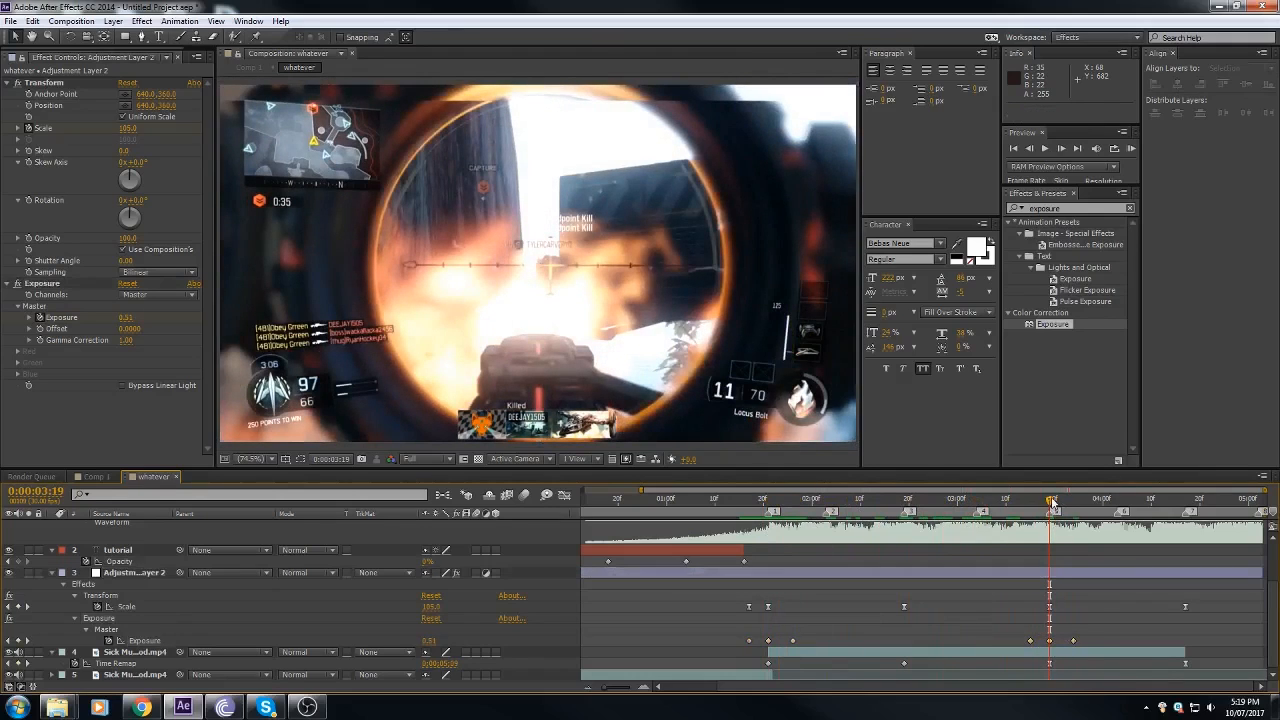
{"action": "left_click", "coordinate": [1049, 643]}
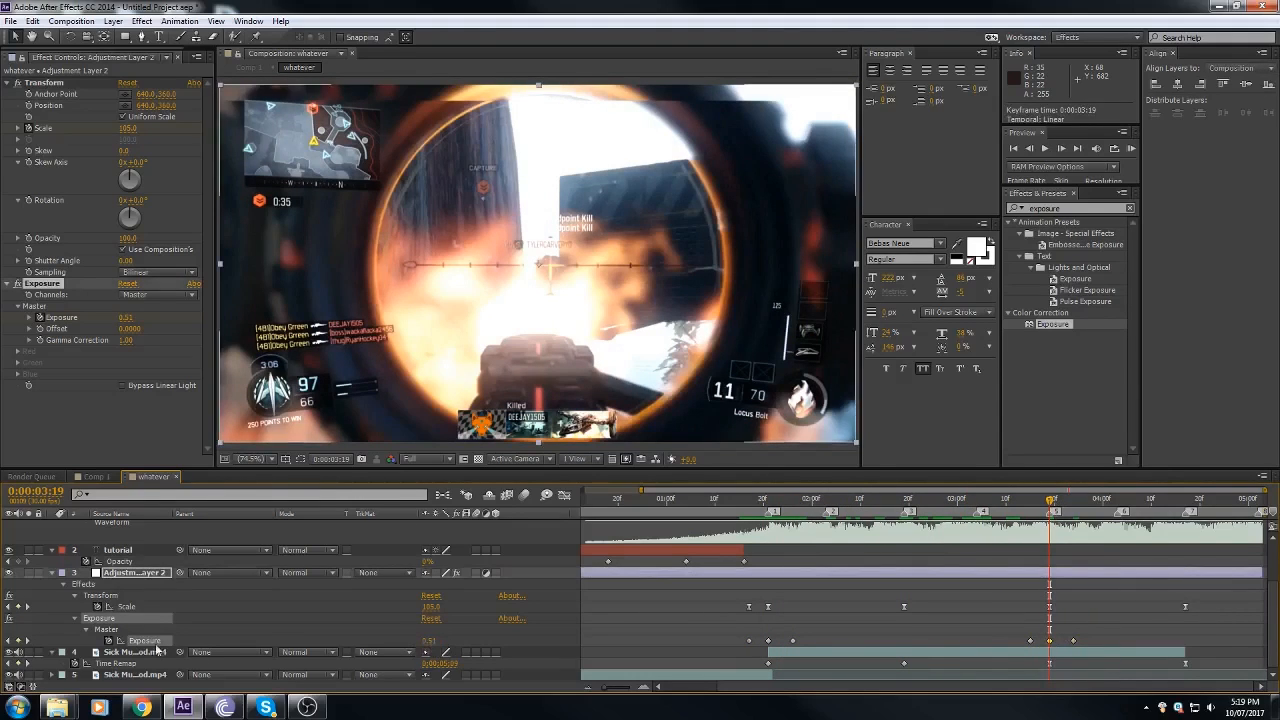
Step: Scrub back through the edit, switch to Comp 1, and run a RAM preview from the start
{"action": "left_click_drag", "start_coordinate": [1031, 504], "coordinate": [754, 560]}
{"action": "left_click", "coordinate": [587, 689]}
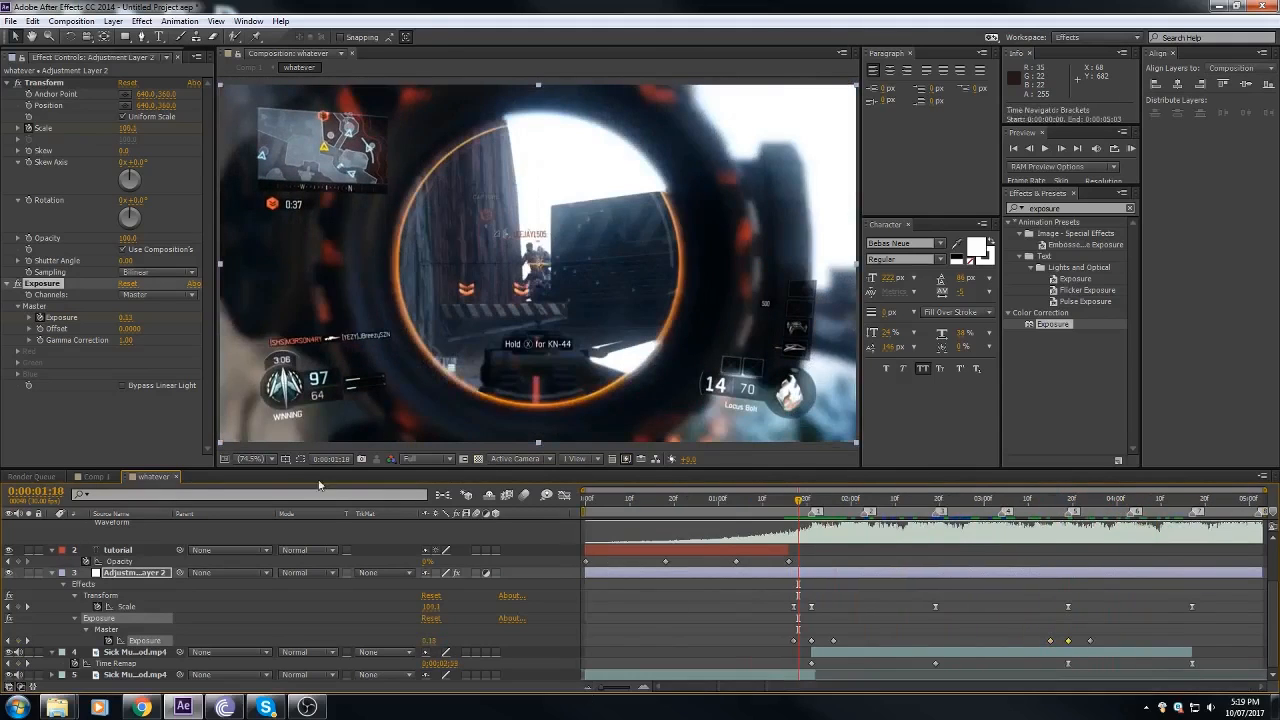
{"action": "left_click", "coordinate": [100, 477]}
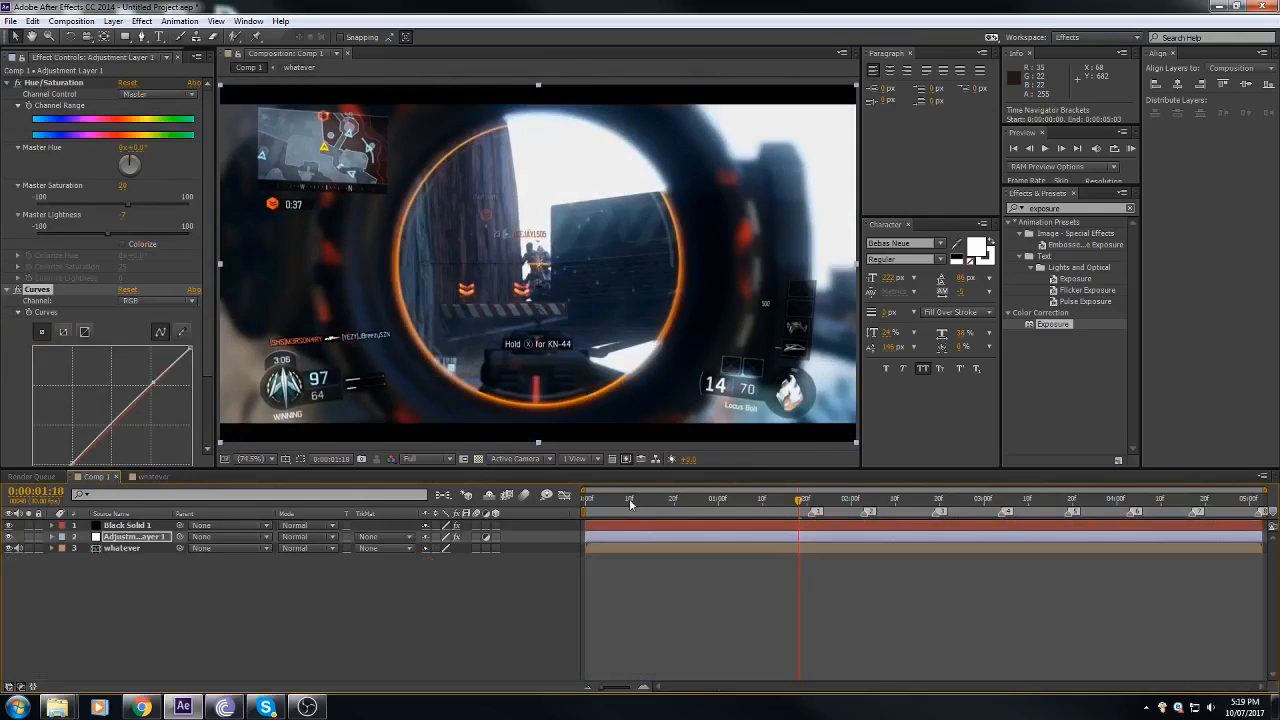
{"action": "left_click_drag", "start_coordinate": [629, 503], "coordinate": [549, 506]}
{"action": "left_click", "coordinate": [1130, 148]}
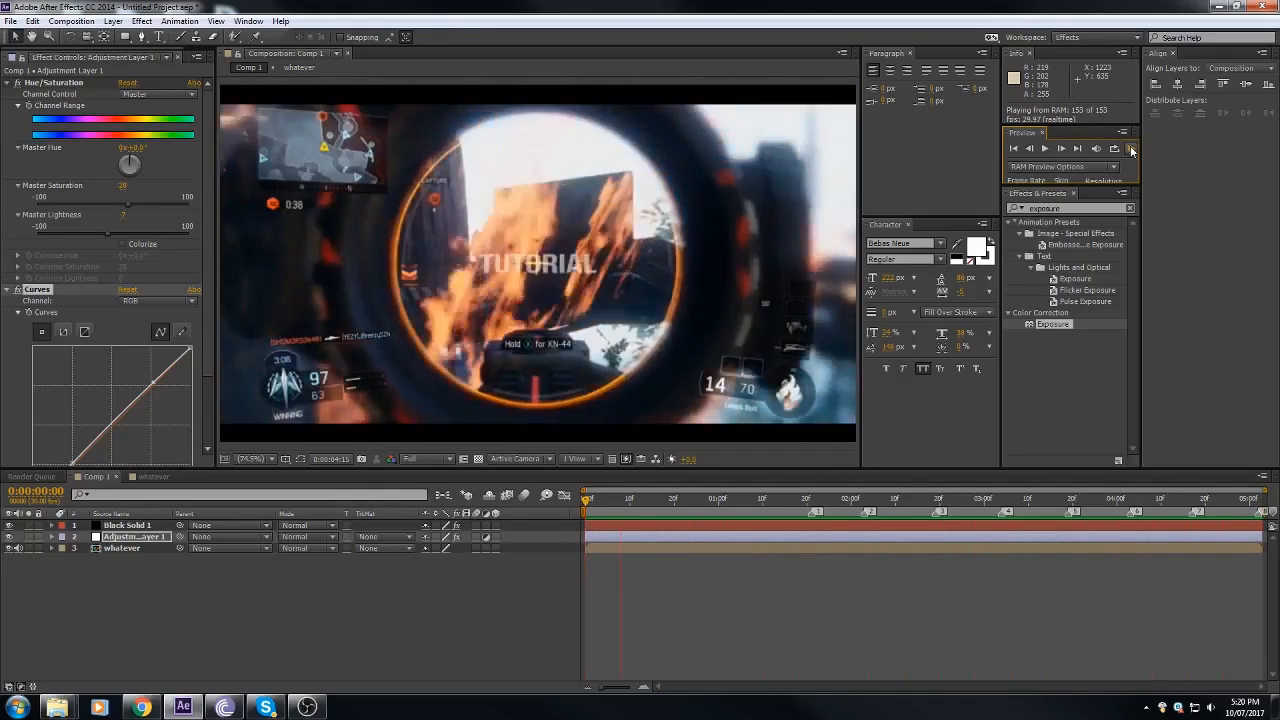
{"action": "left_click", "coordinate": [1132, 150]}
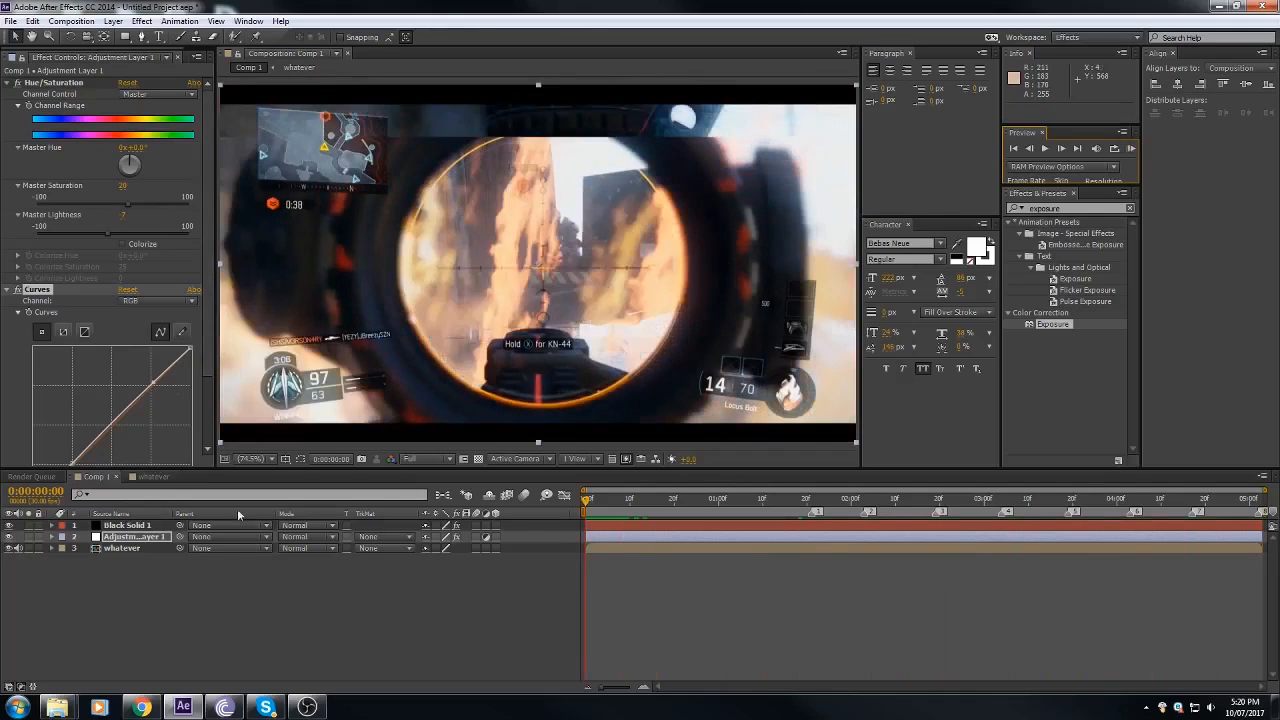
Step: Scrub Comp 1 to 0:00:00:08 and go through its layers, ending with the whatever layer selected
{"action": "left_click_drag", "start_coordinate": [800, 498], "coordinate": [620, 498]}
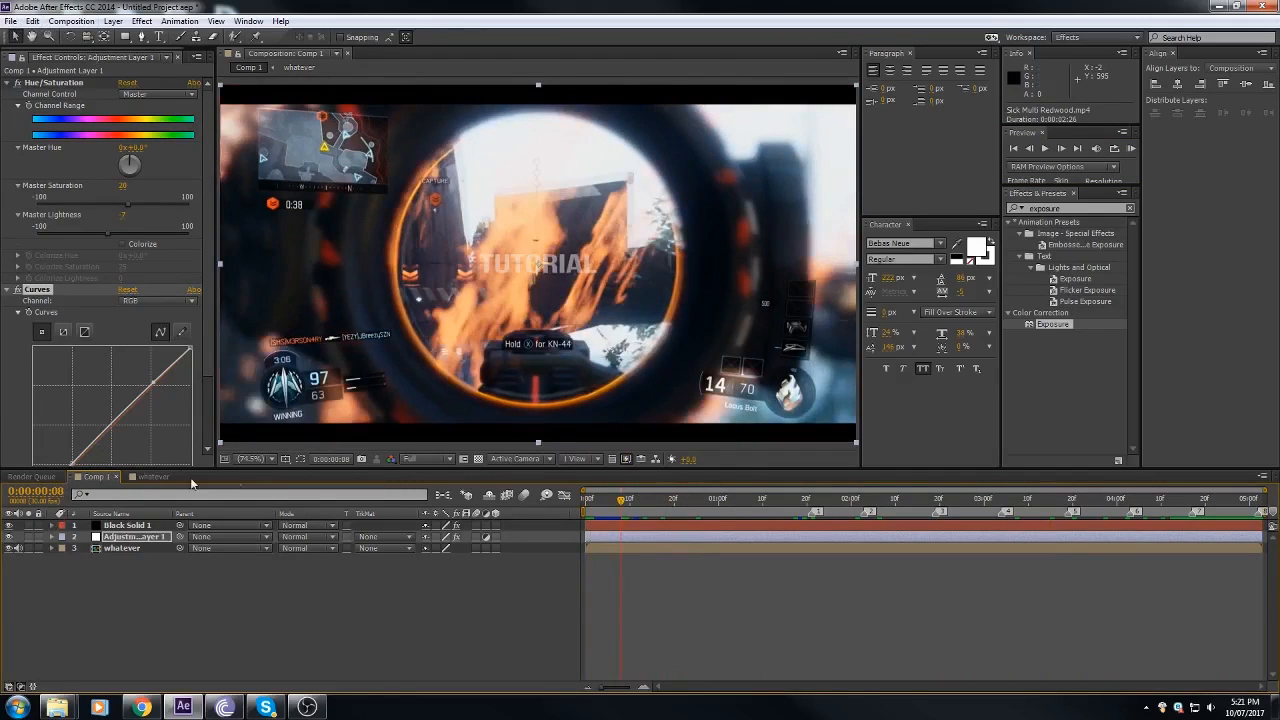
{"action": "left_click", "coordinate": [645, 527]}
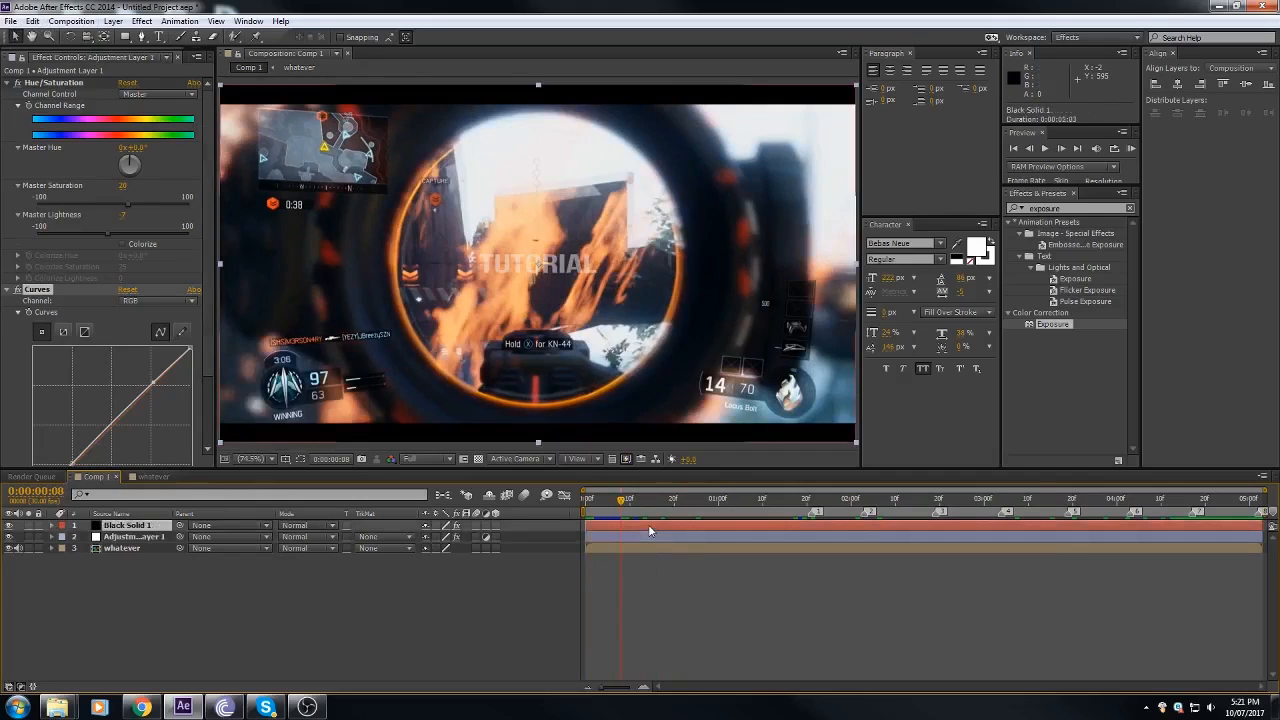
{"action": "left_click", "coordinate": [621, 537]}
{"action": "left_click", "coordinate": [622, 548]}
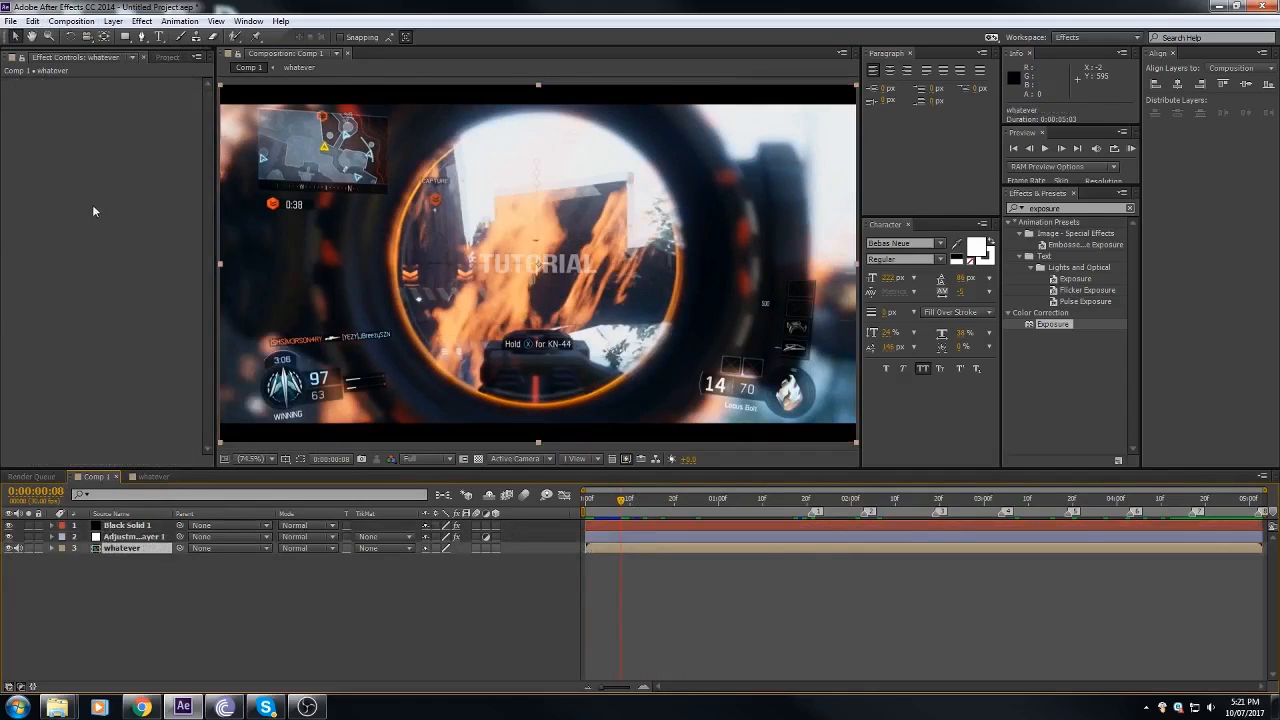
Step: Add Comp 1 to the render queue and switch its render settings from the comp's frame rate to the Use this frame rate option
{"action": "left_click", "coordinate": [10, 21]}
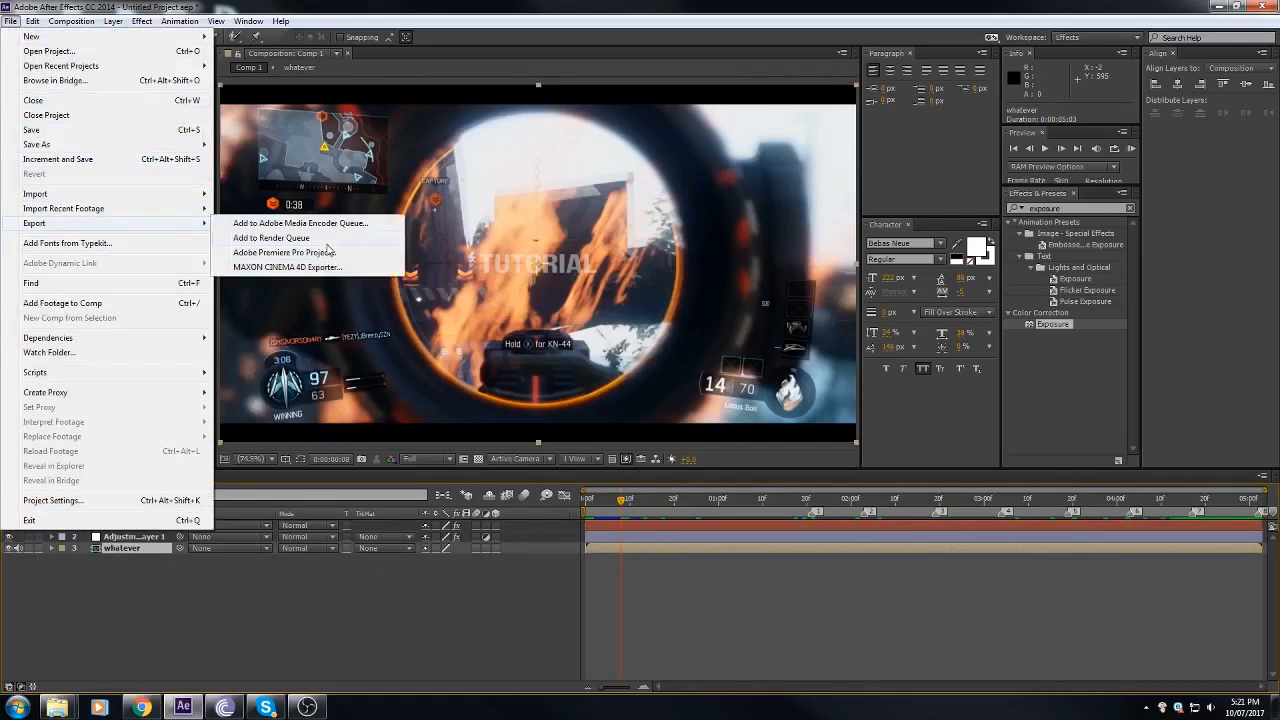
{"action": "left_click", "coordinate": [326, 240]}
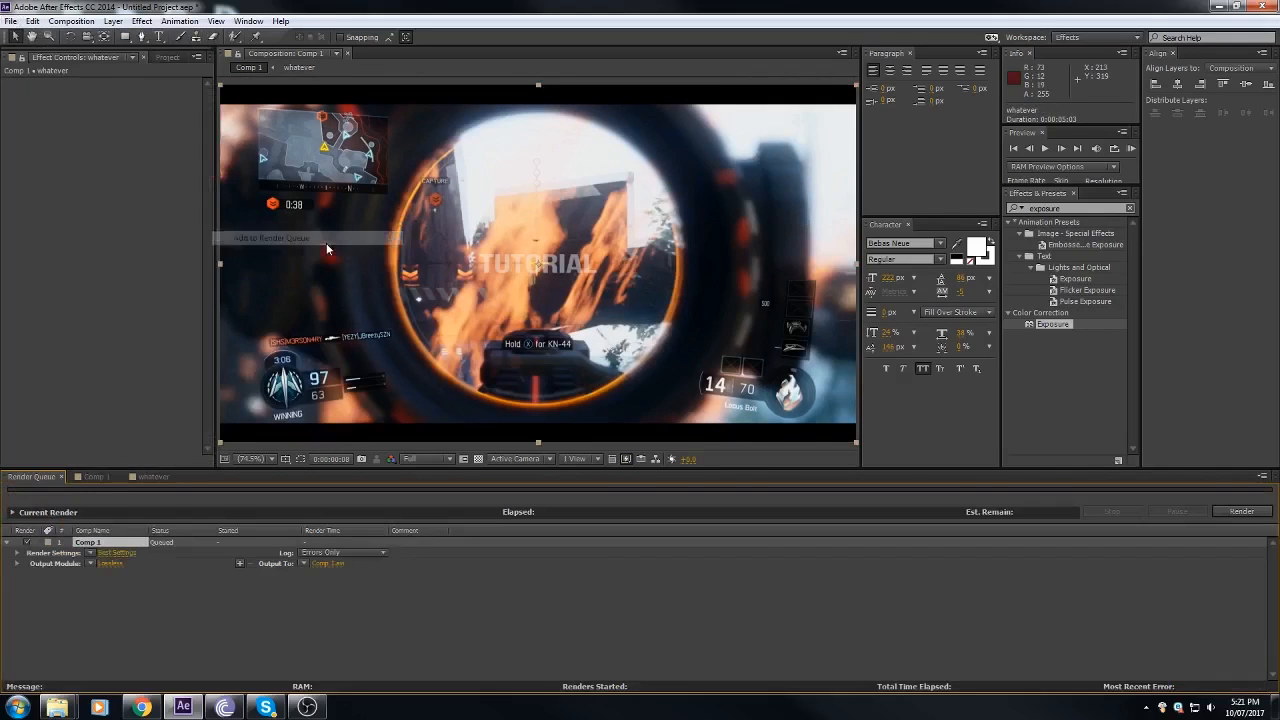
{"action": "left_click", "coordinate": [119, 553]}
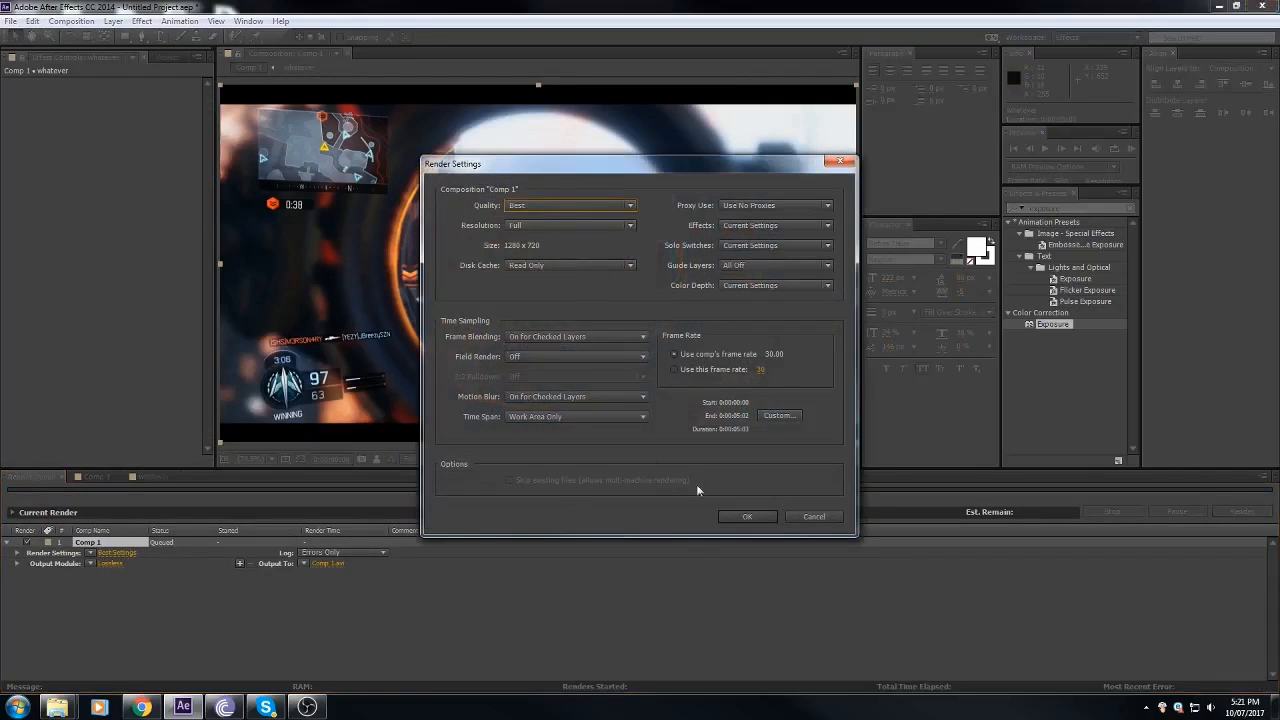
{"action": "left_click", "coordinate": [565, 208]}
{"action": "left_click", "coordinate": [542, 244]}
{"action": "left_click", "coordinate": [673, 370]}
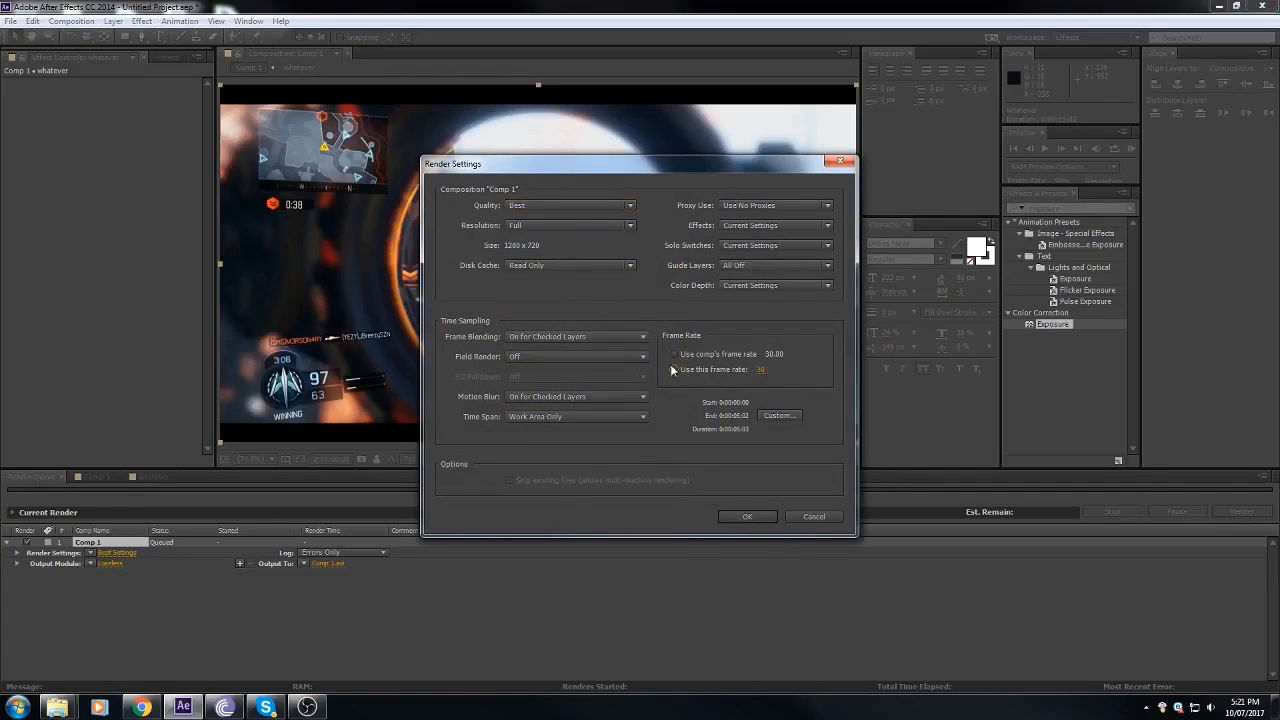
{"action": "left_click", "coordinate": [760, 516]}
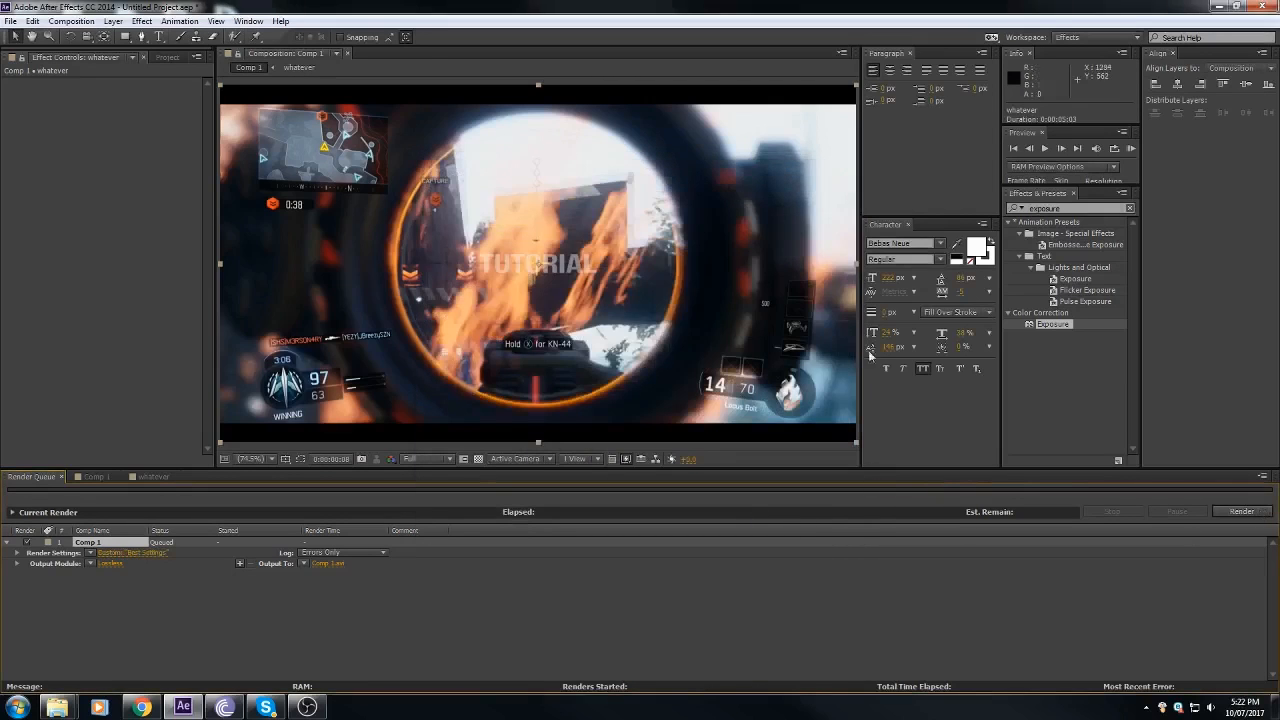
Step: View the gameplay clip's details among the project items and return to the Comp 1 timeline
{"action": "left_click", "coordinate": [167, 57]}
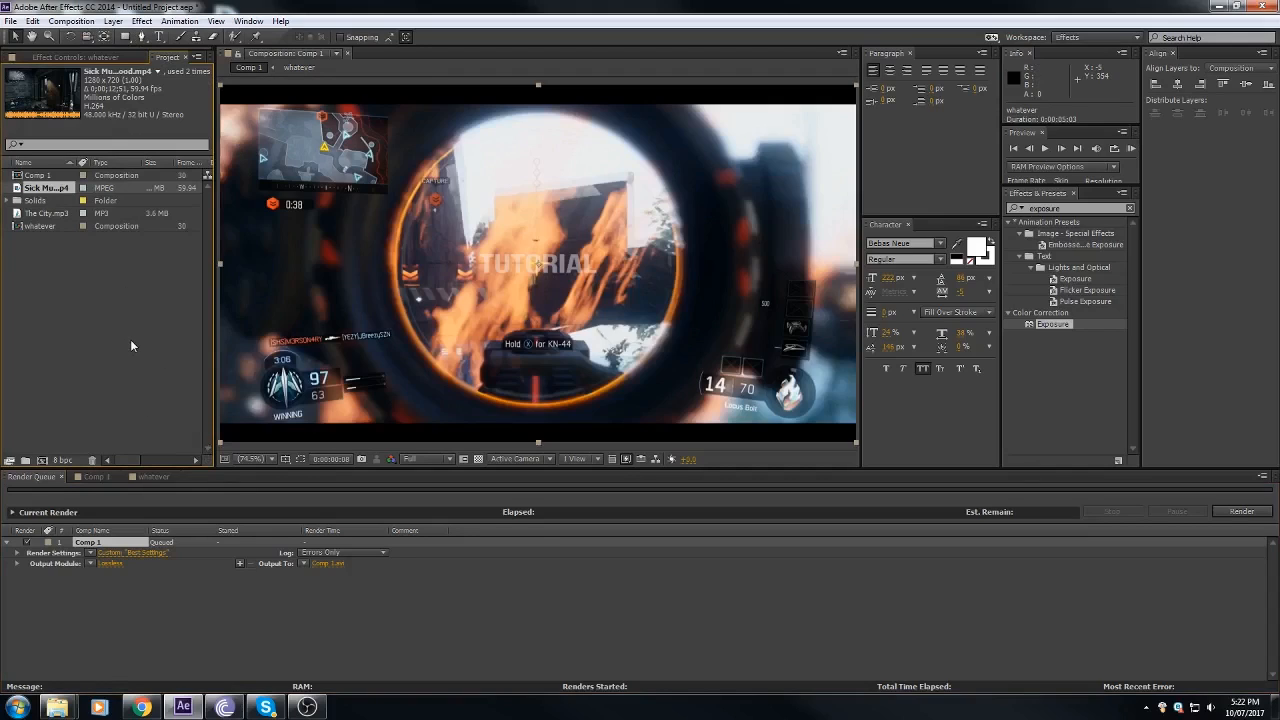
{"action": "left_click", "coordinate": [100, 477]}
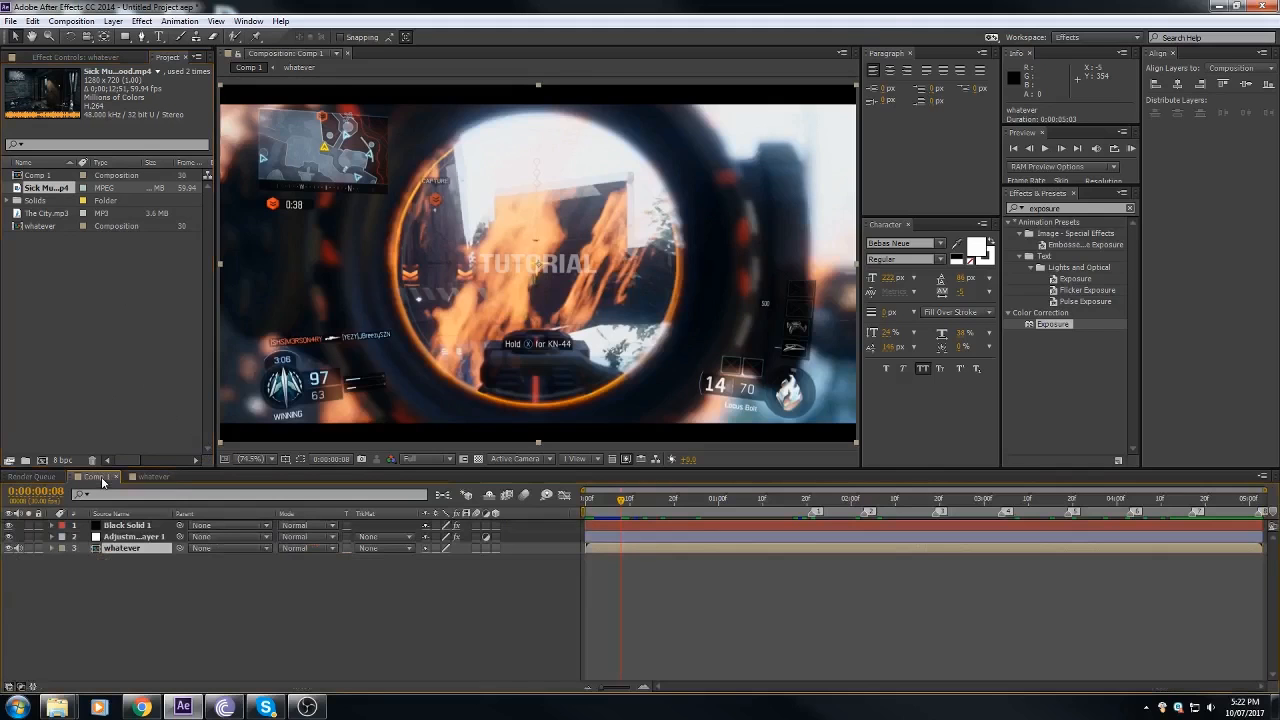